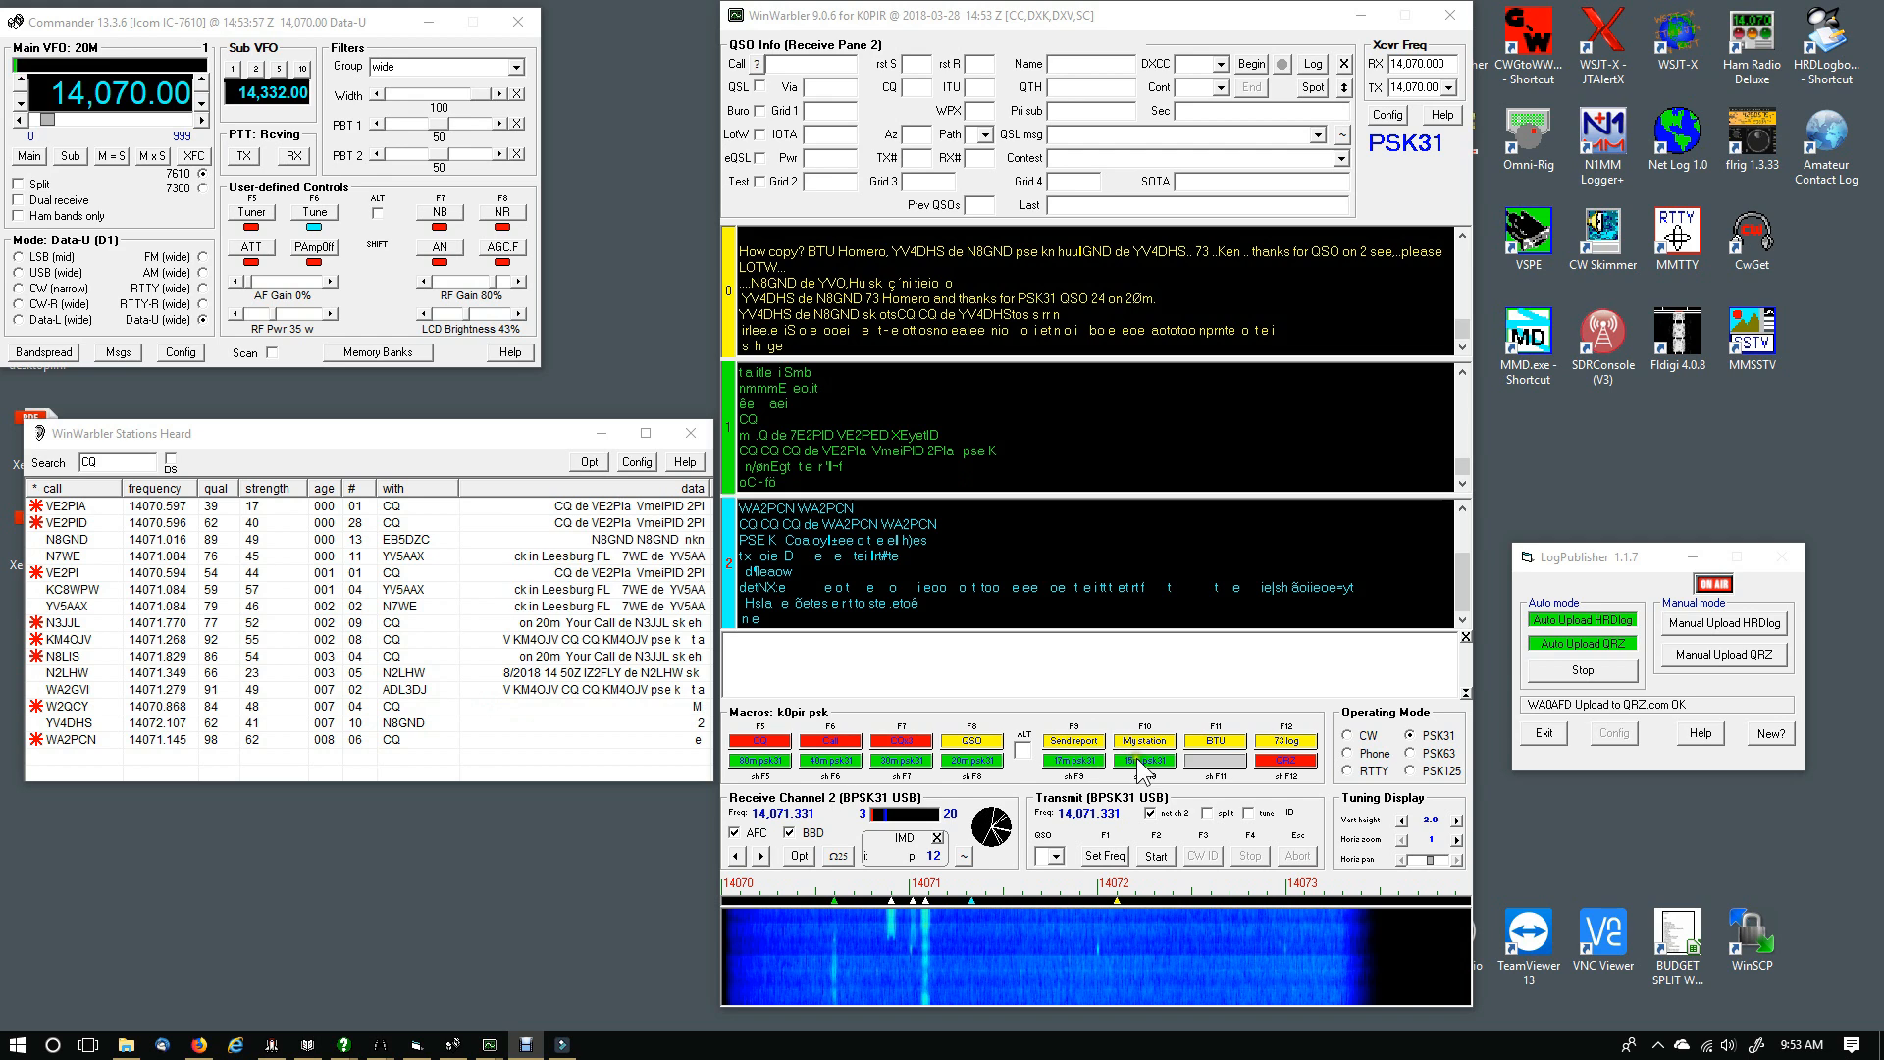
Inspect the F5 CQ macro's full contents in the multiline macro editor, enlarging the editor and closing it without changes
right_click(1081, 742)
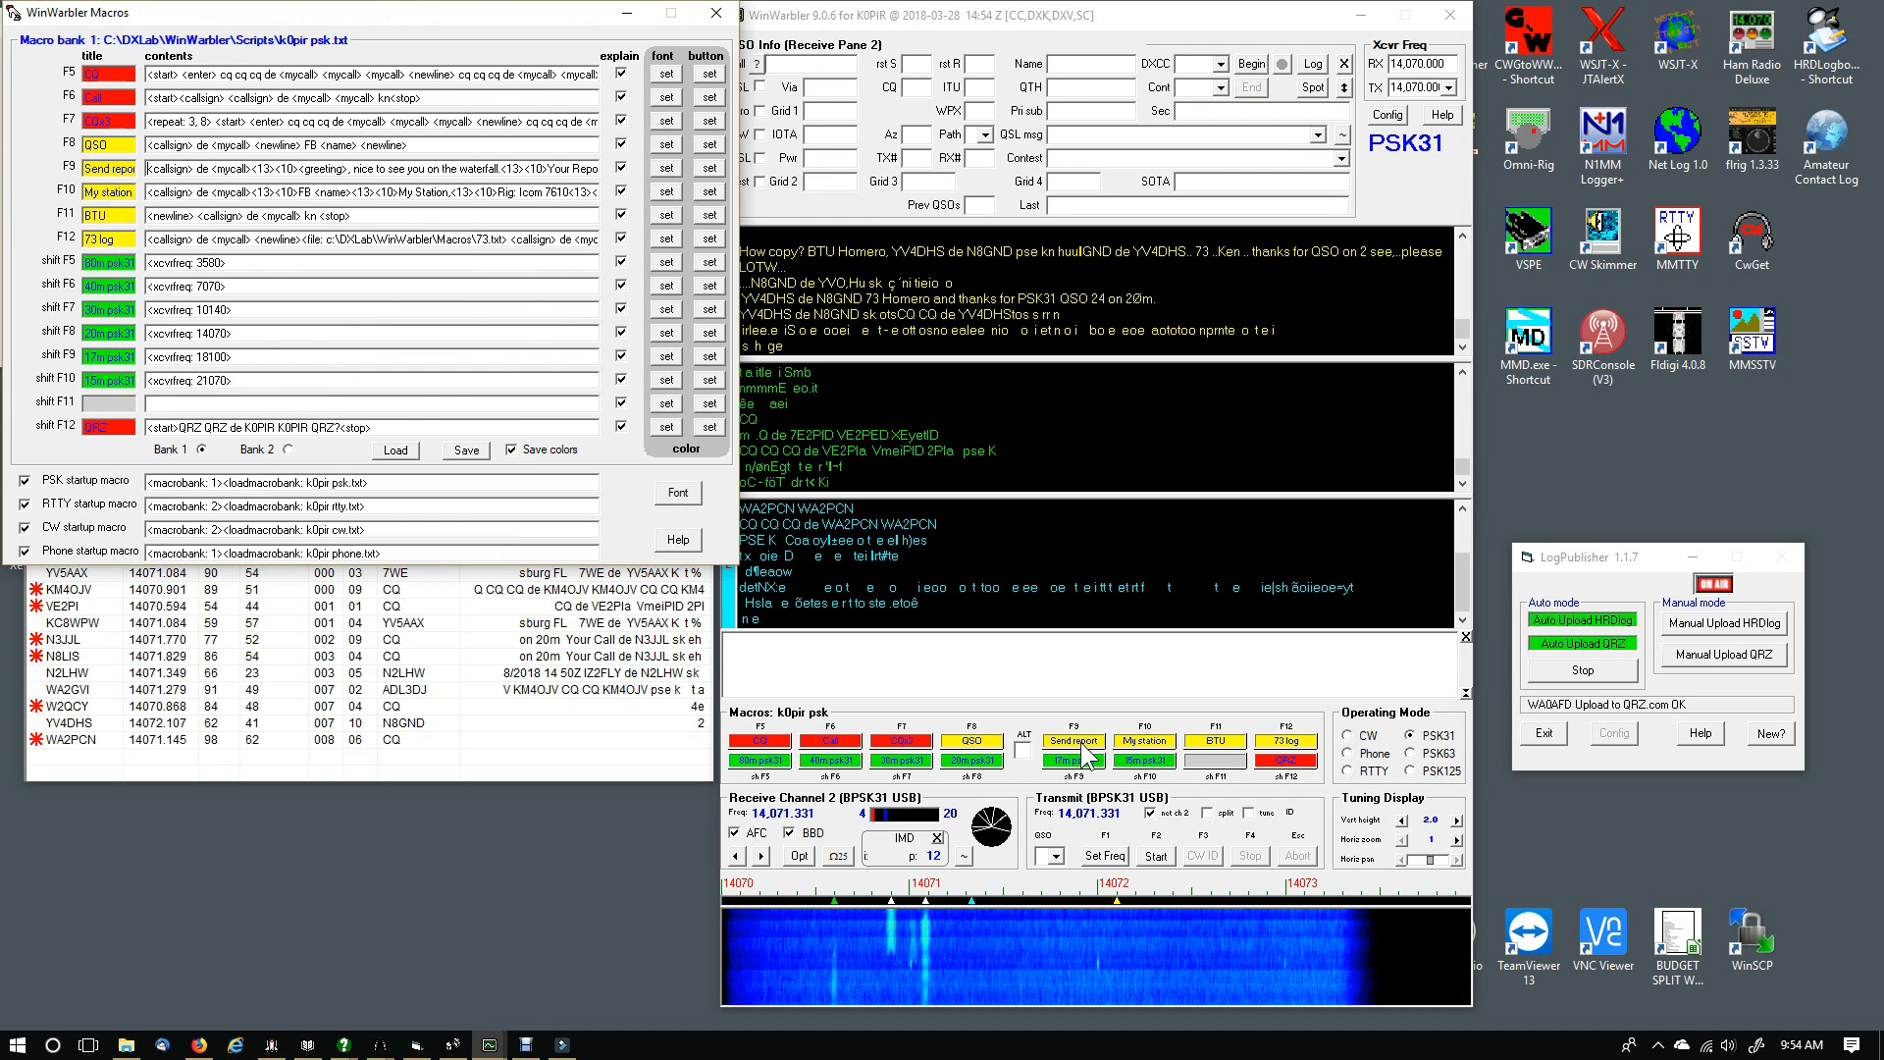
left_click_drag(448, 17, 1111, 173)
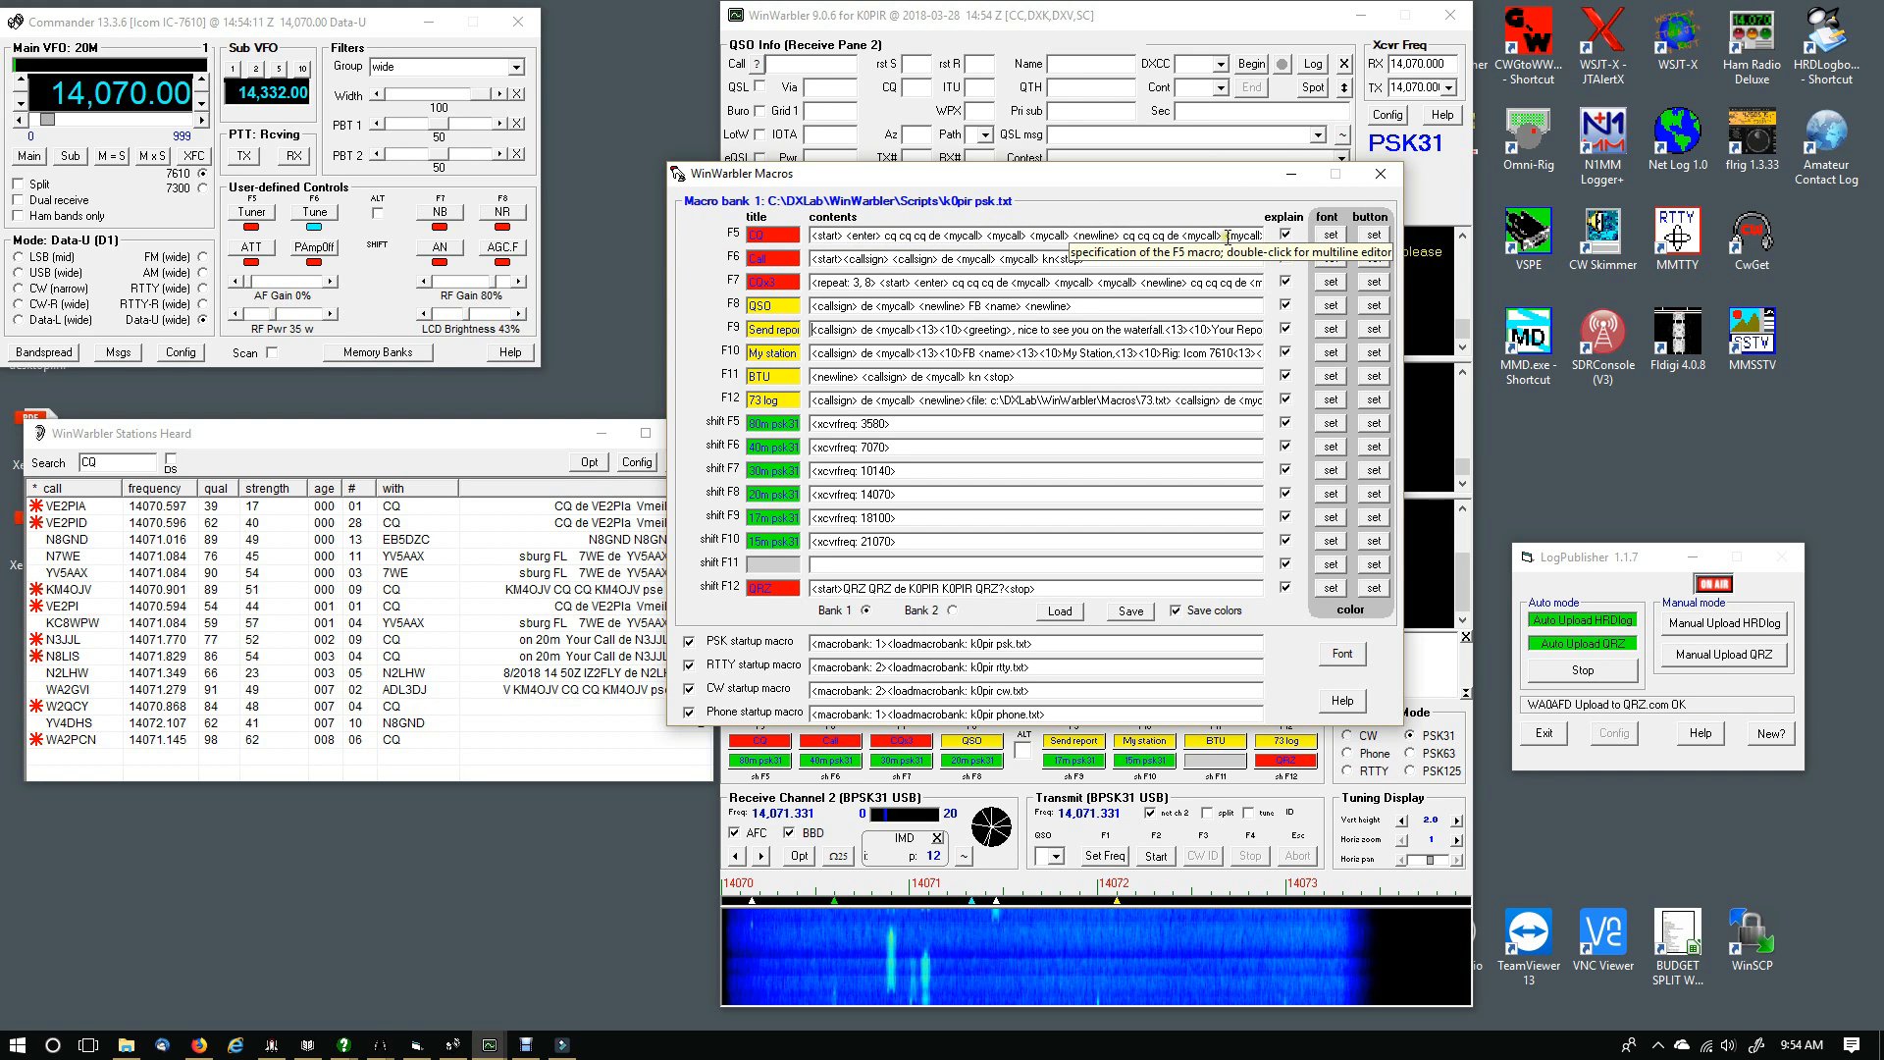
double_click(1036, 236)
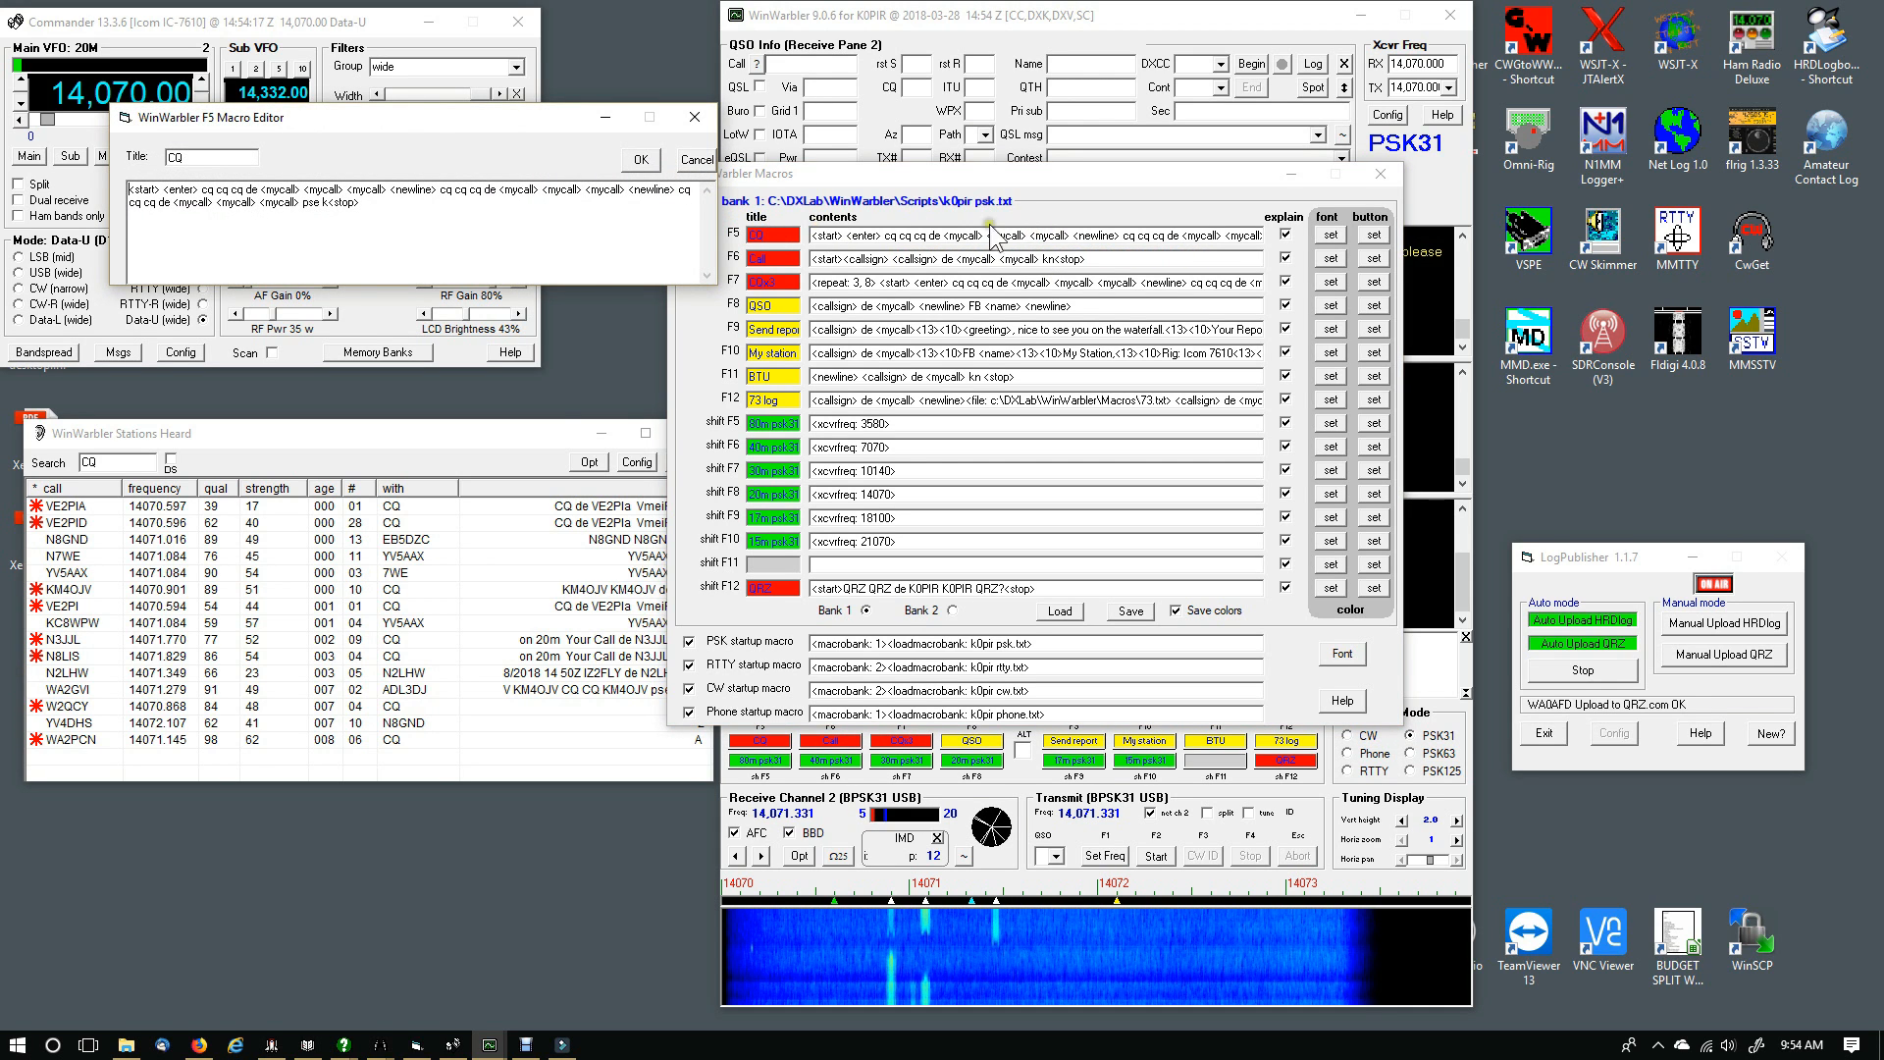
left_click_drag(573, 127, 1169, 340)
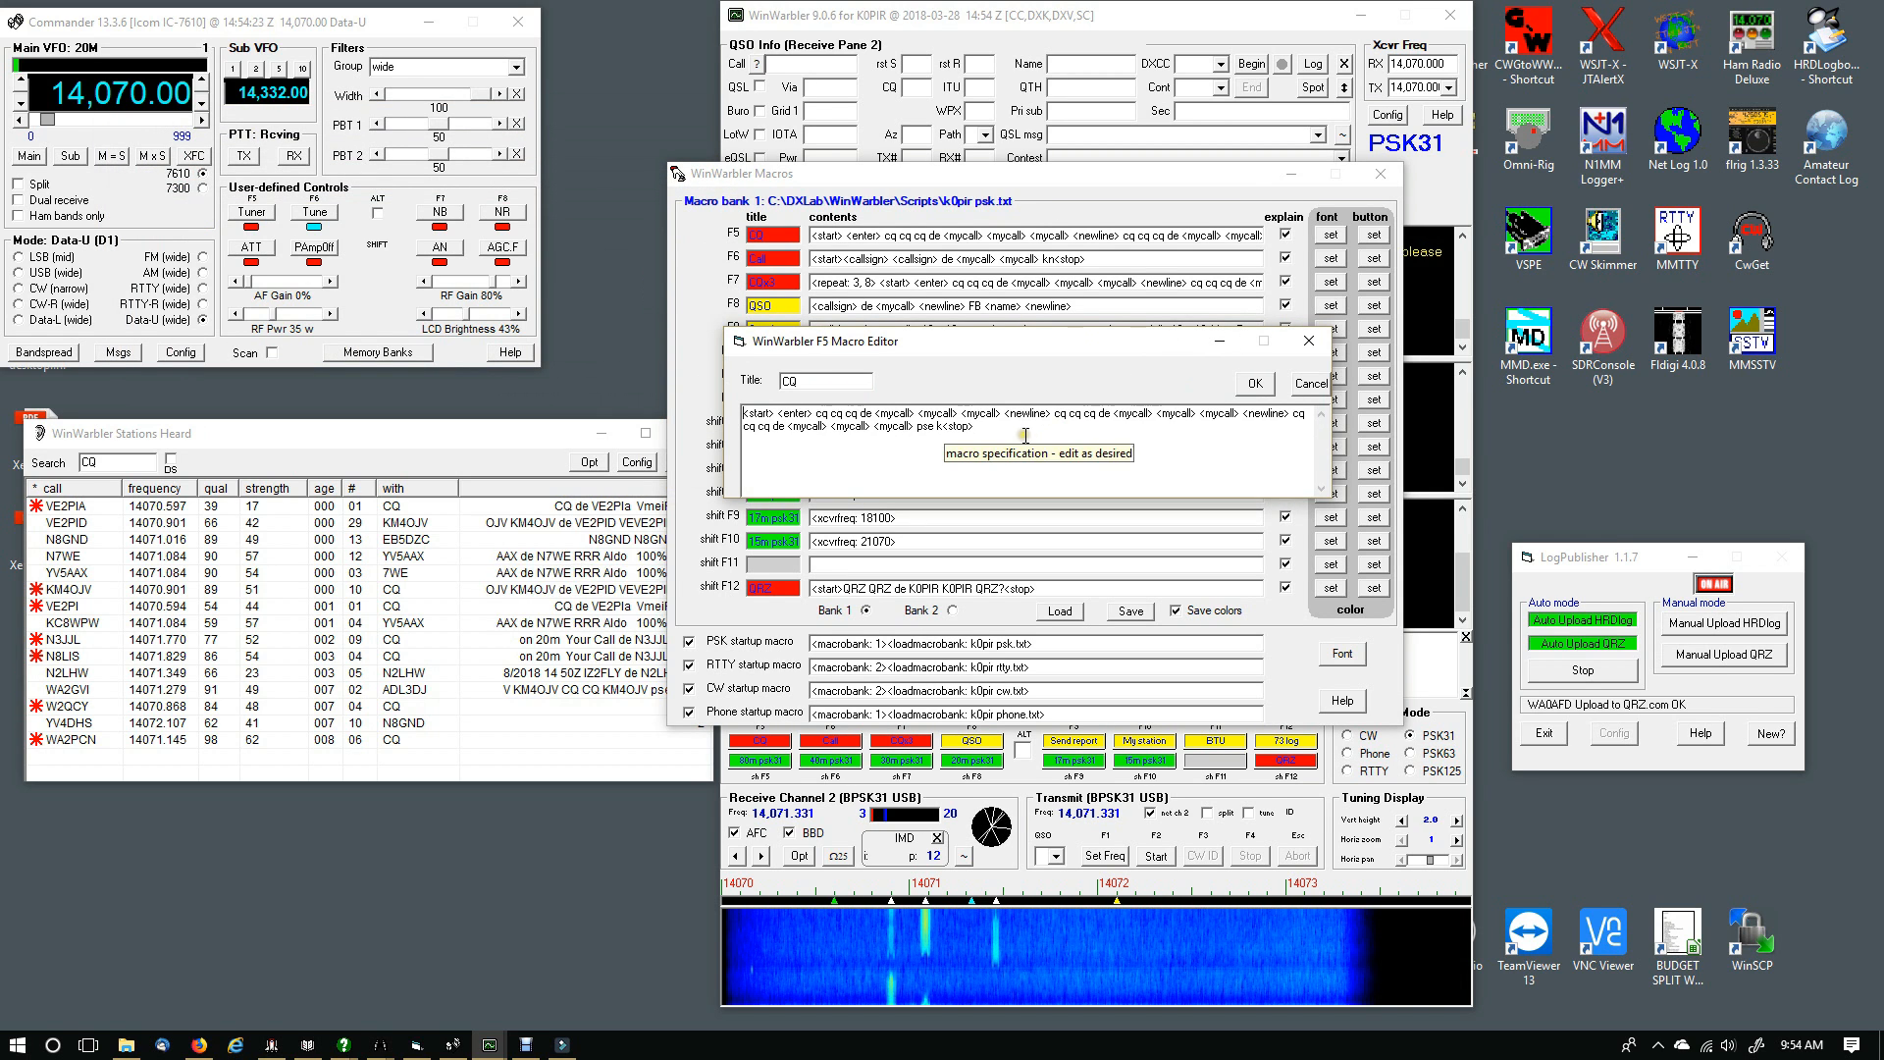
left_click_drag(1057, 498, 1060, 535)
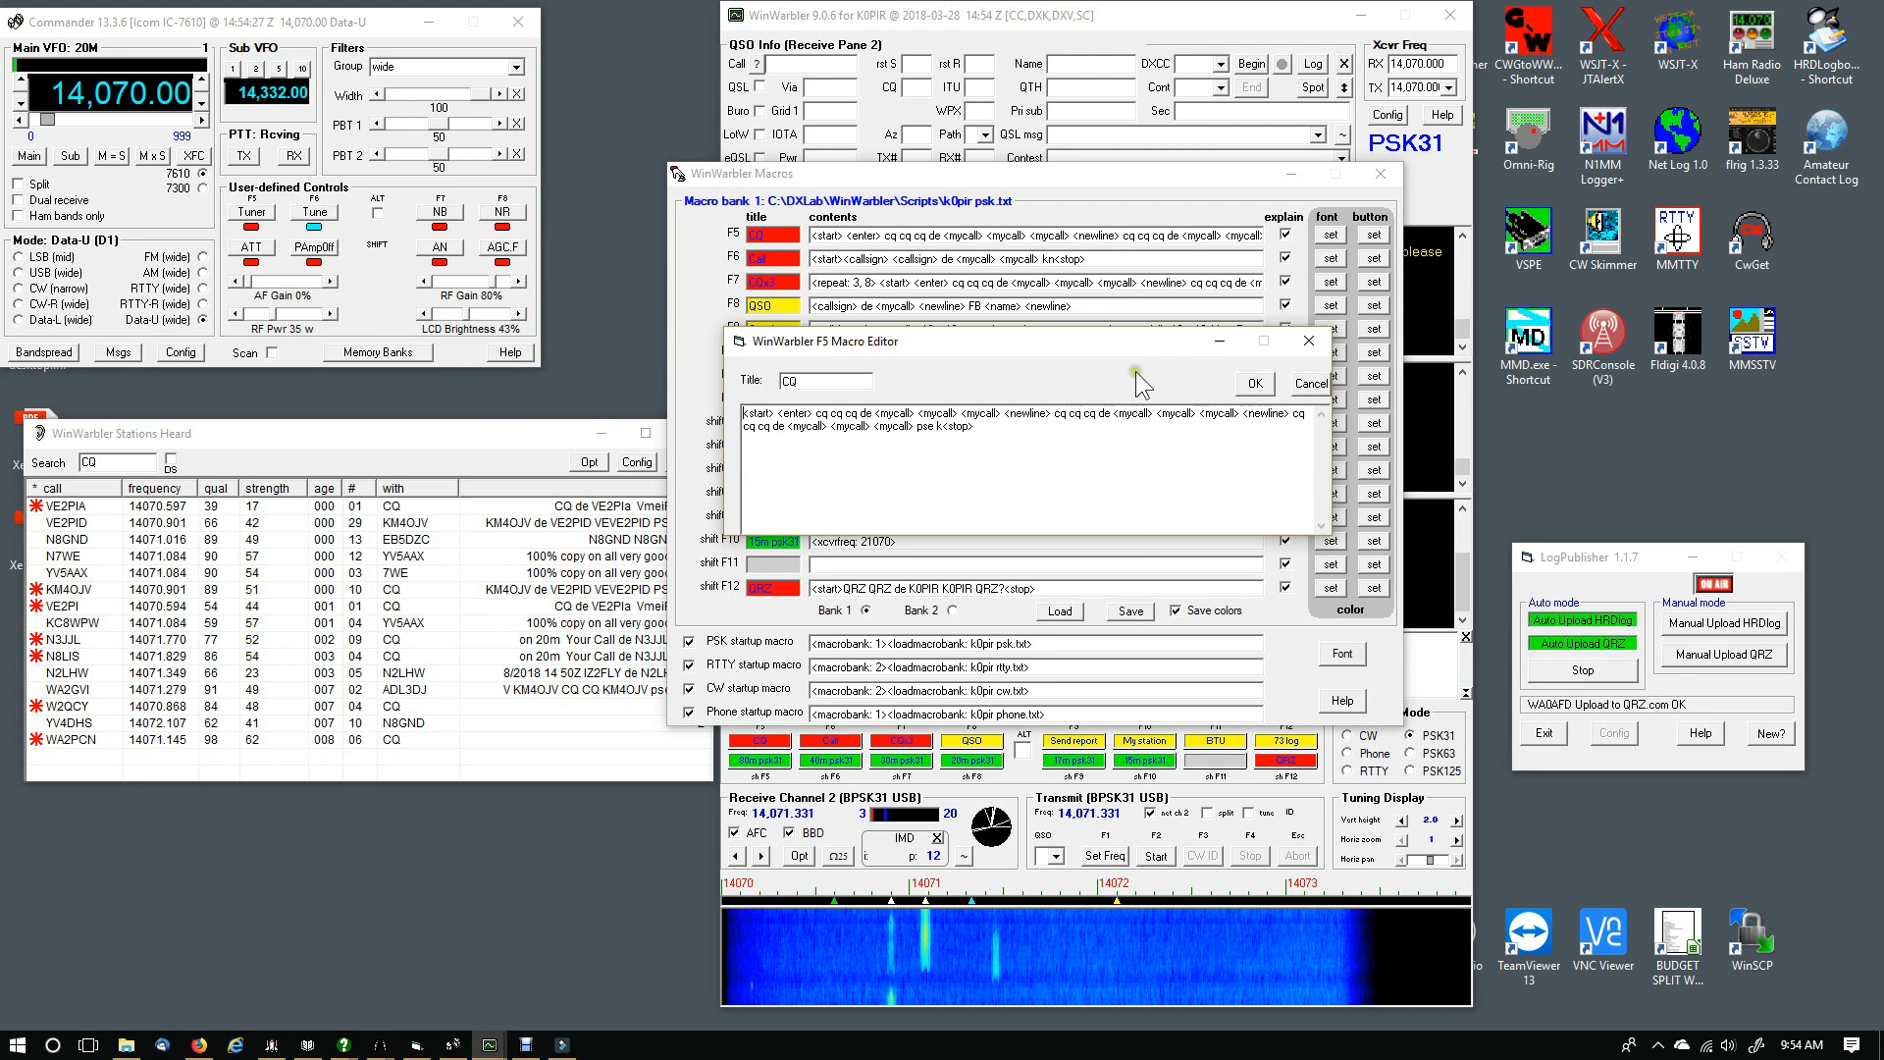
left_click_drag(1137, 347, 947, 347)
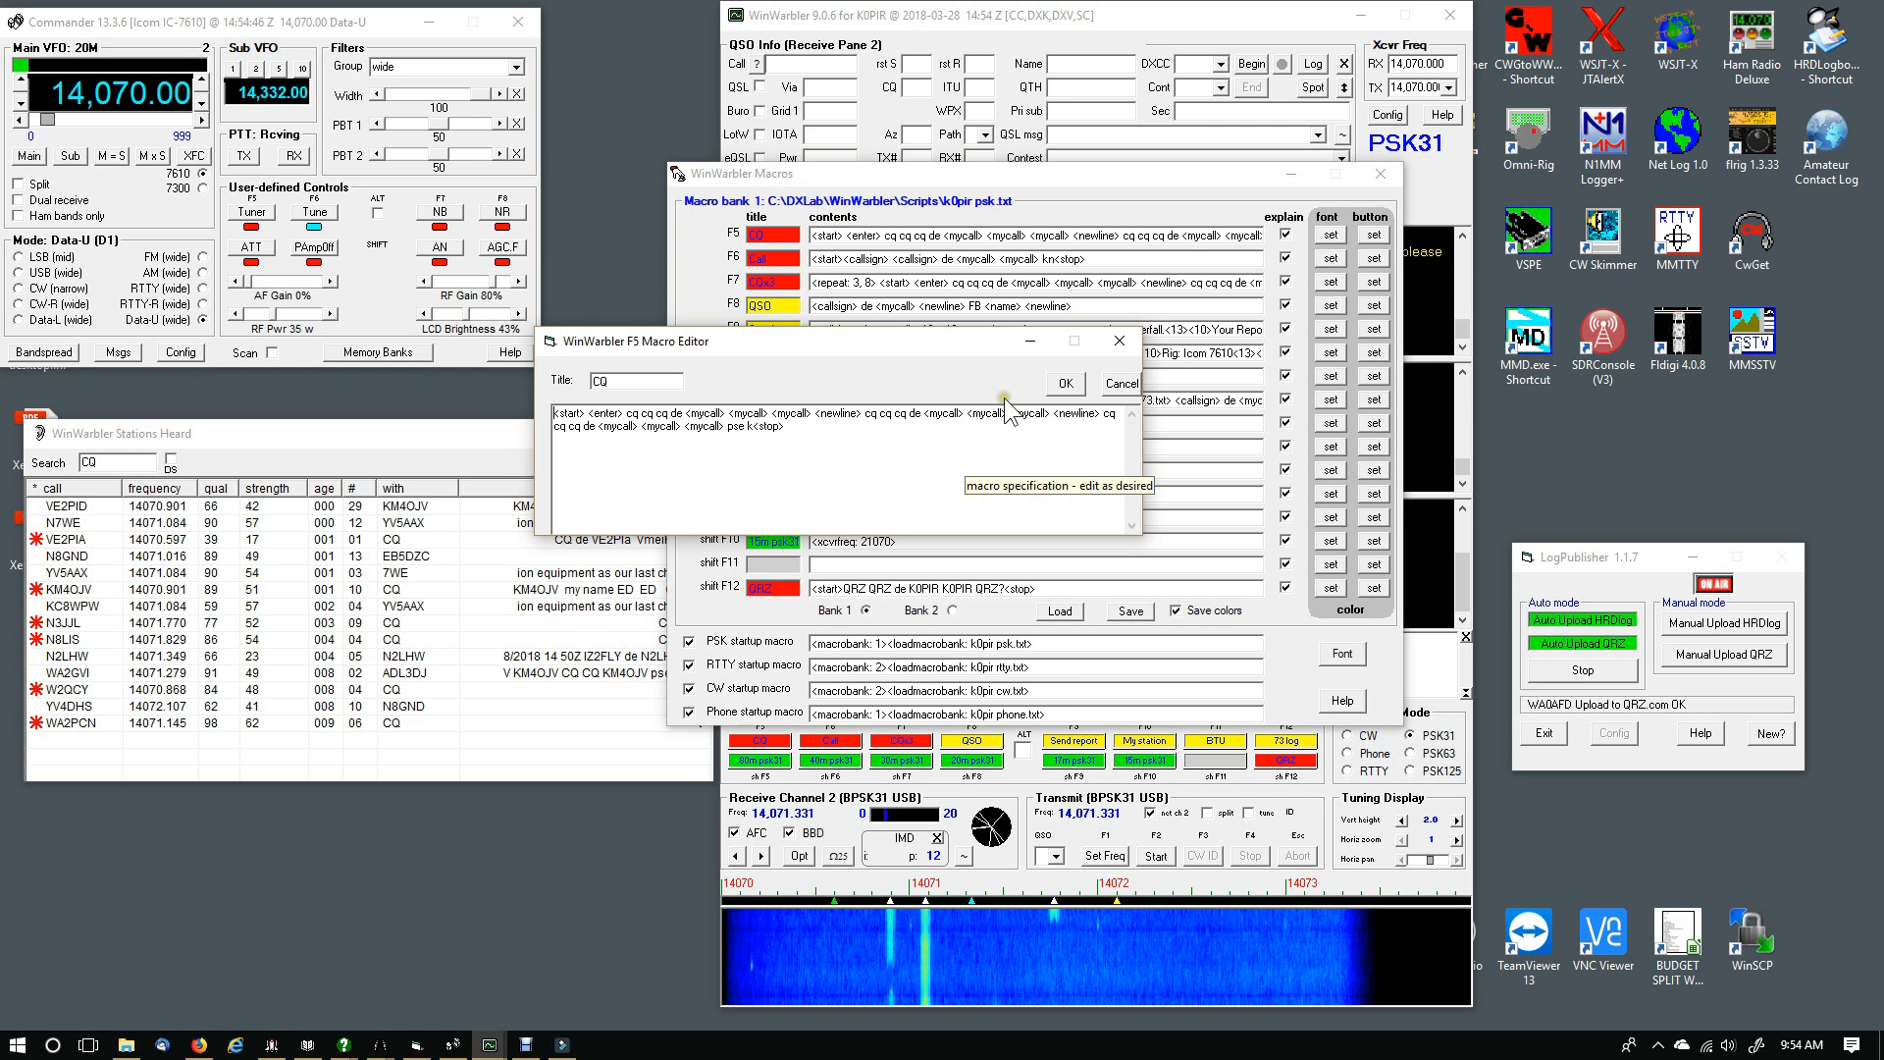
left_click(1120, 341)
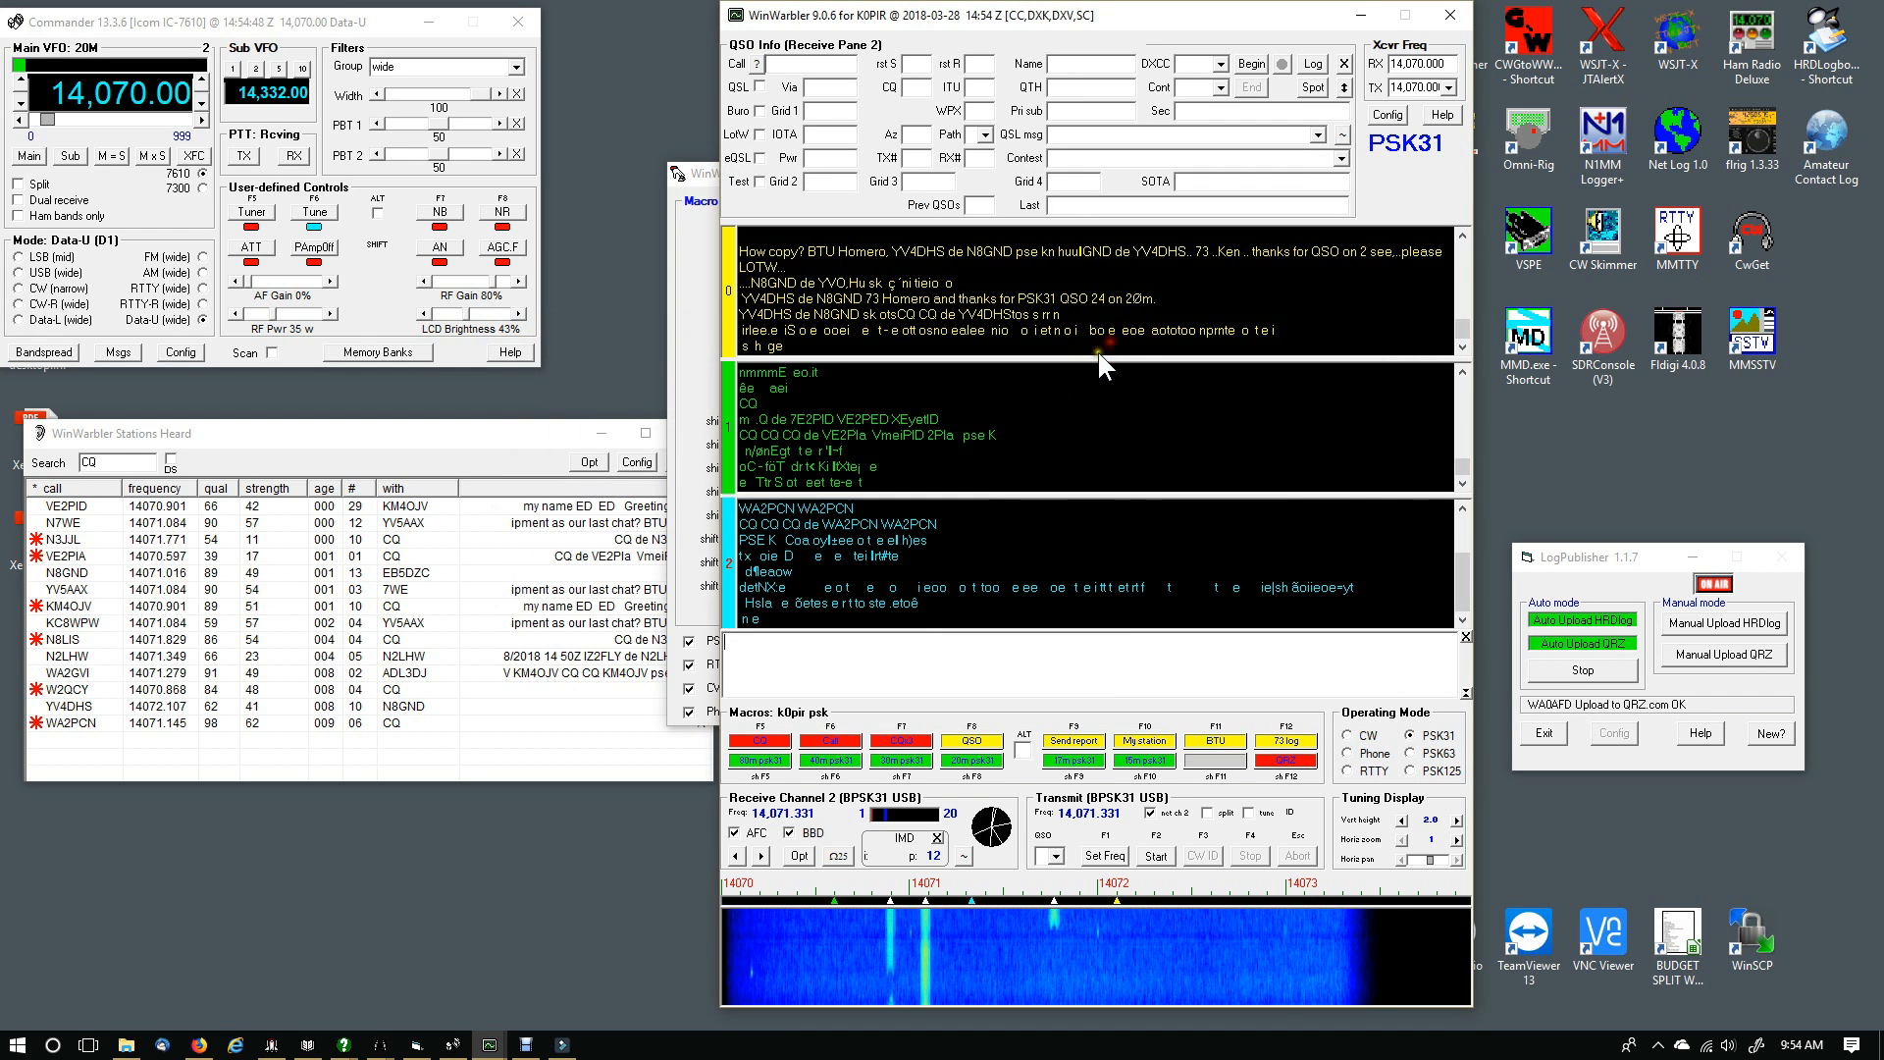
Inspect the F8 QSO macro in the multiline editor and close it without changes
right_click(1159, 745)
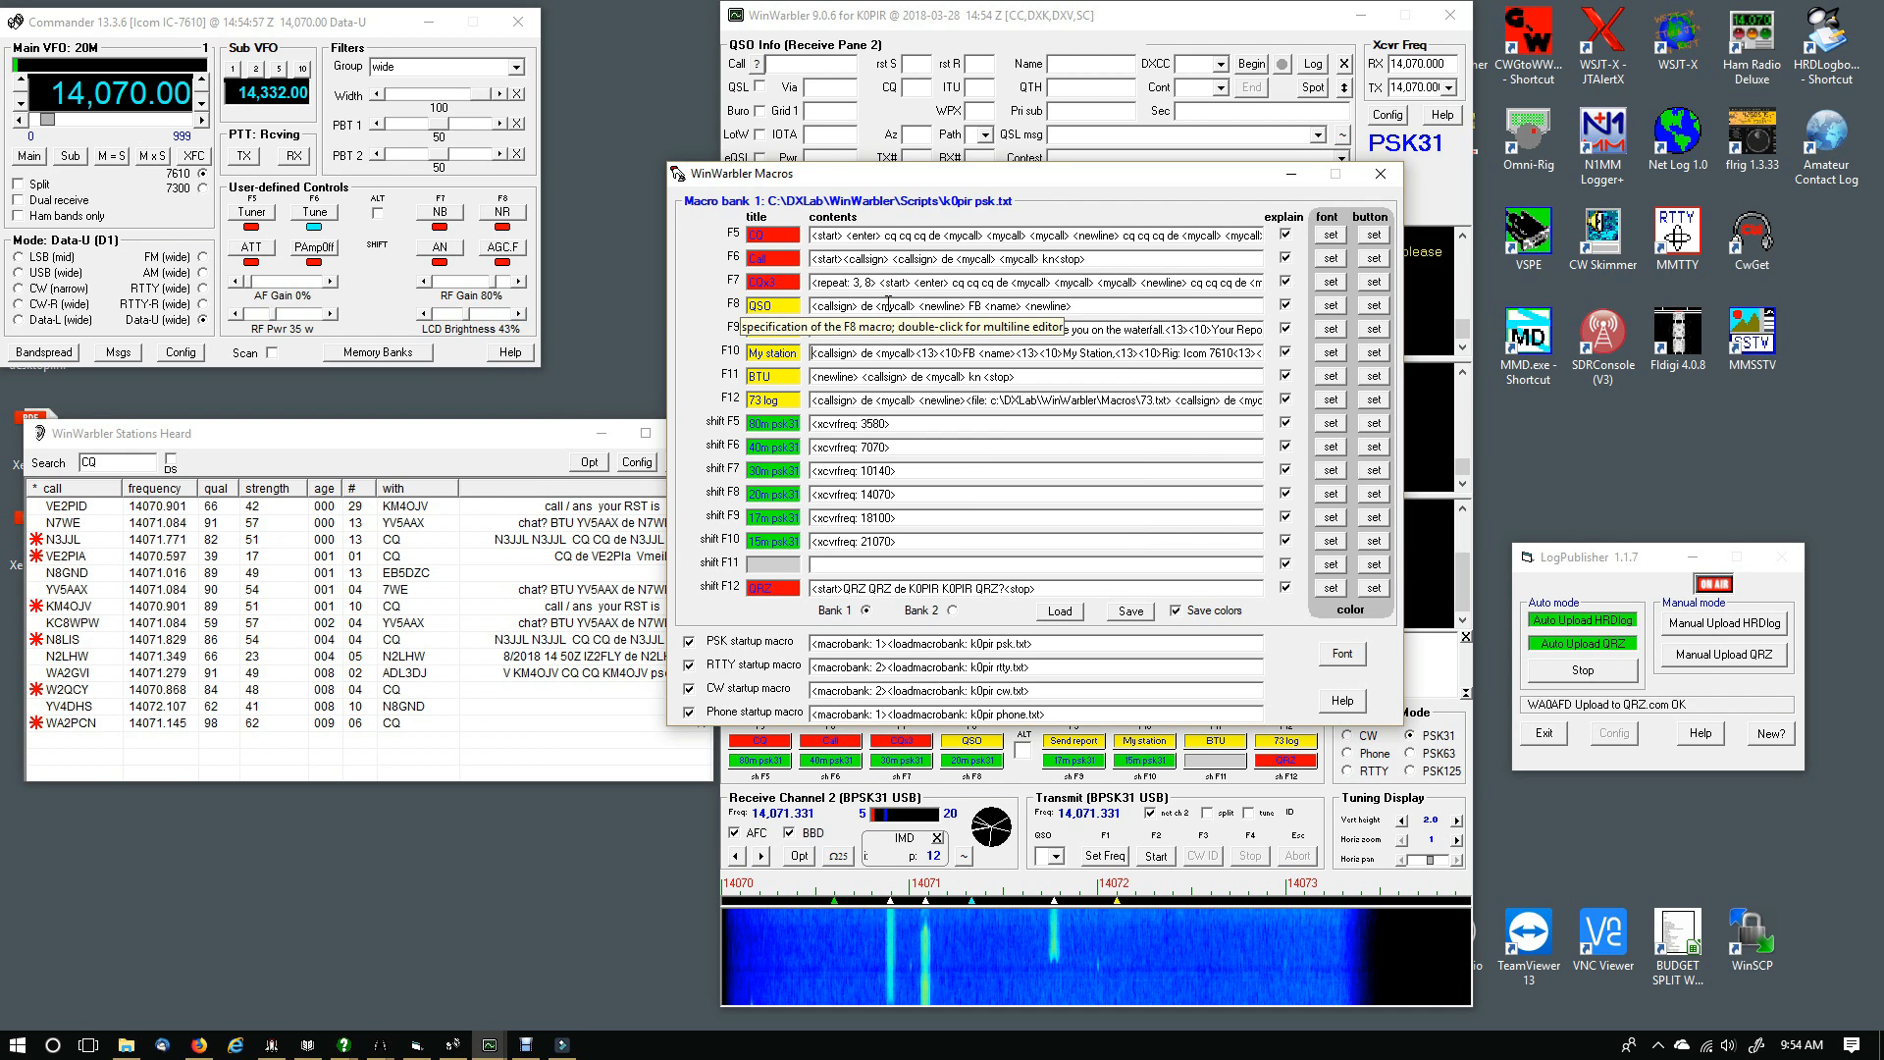
double_click(888, 304)
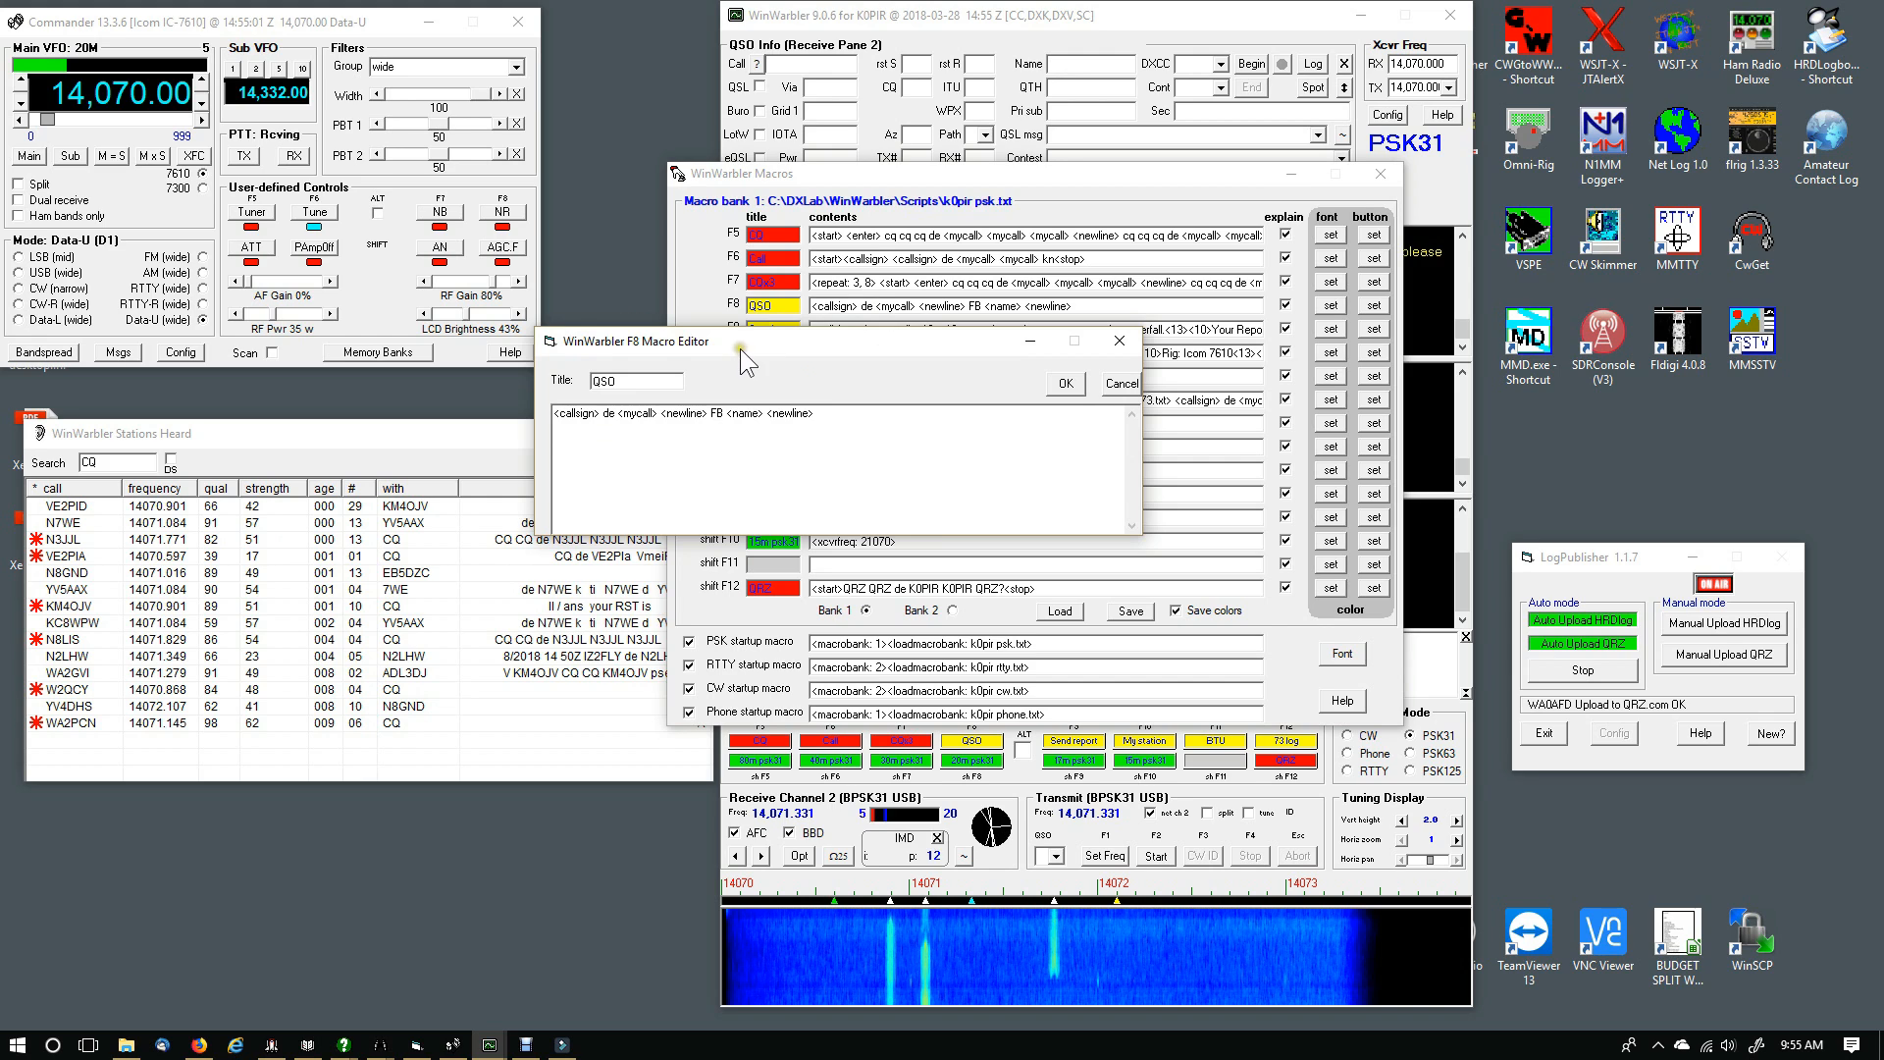
left_click(1118, 341)
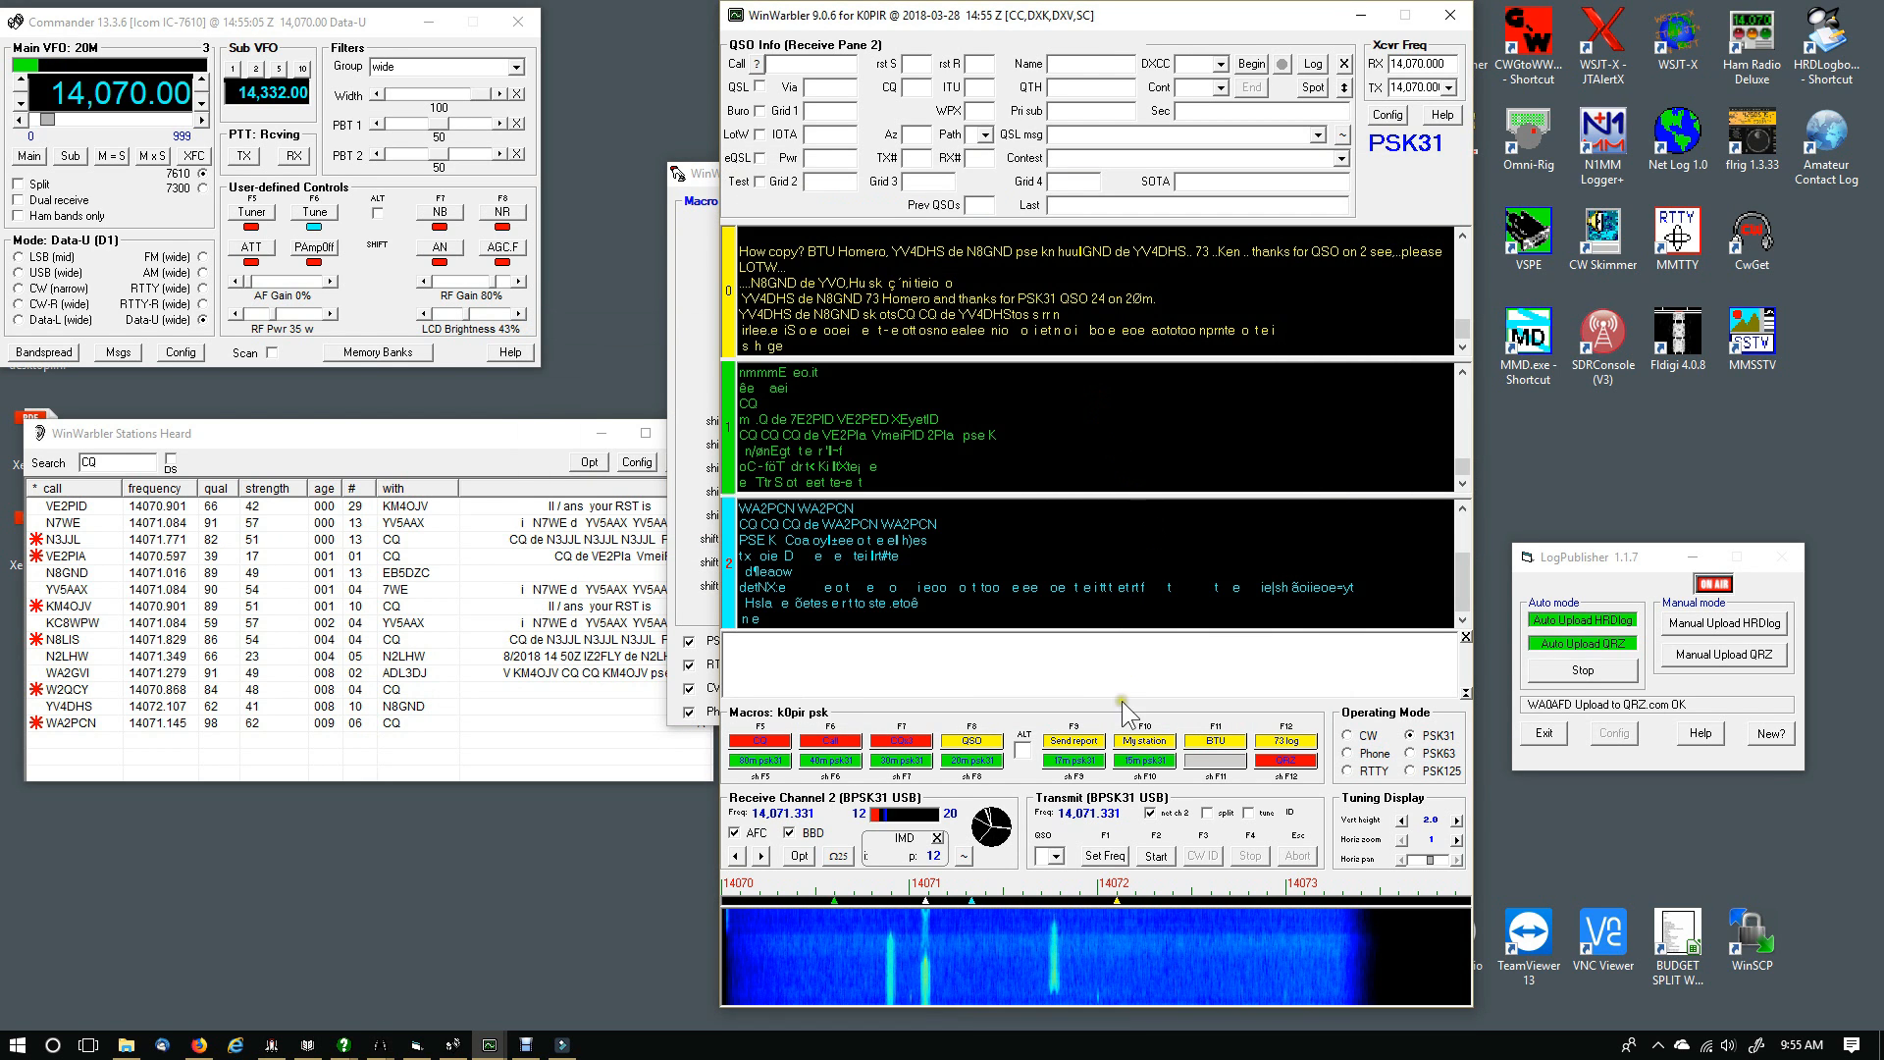
Preview the My station macro and view the button color choices for the F5 CQ macro, leaving them unchanged
mouse_move(1148, 744)
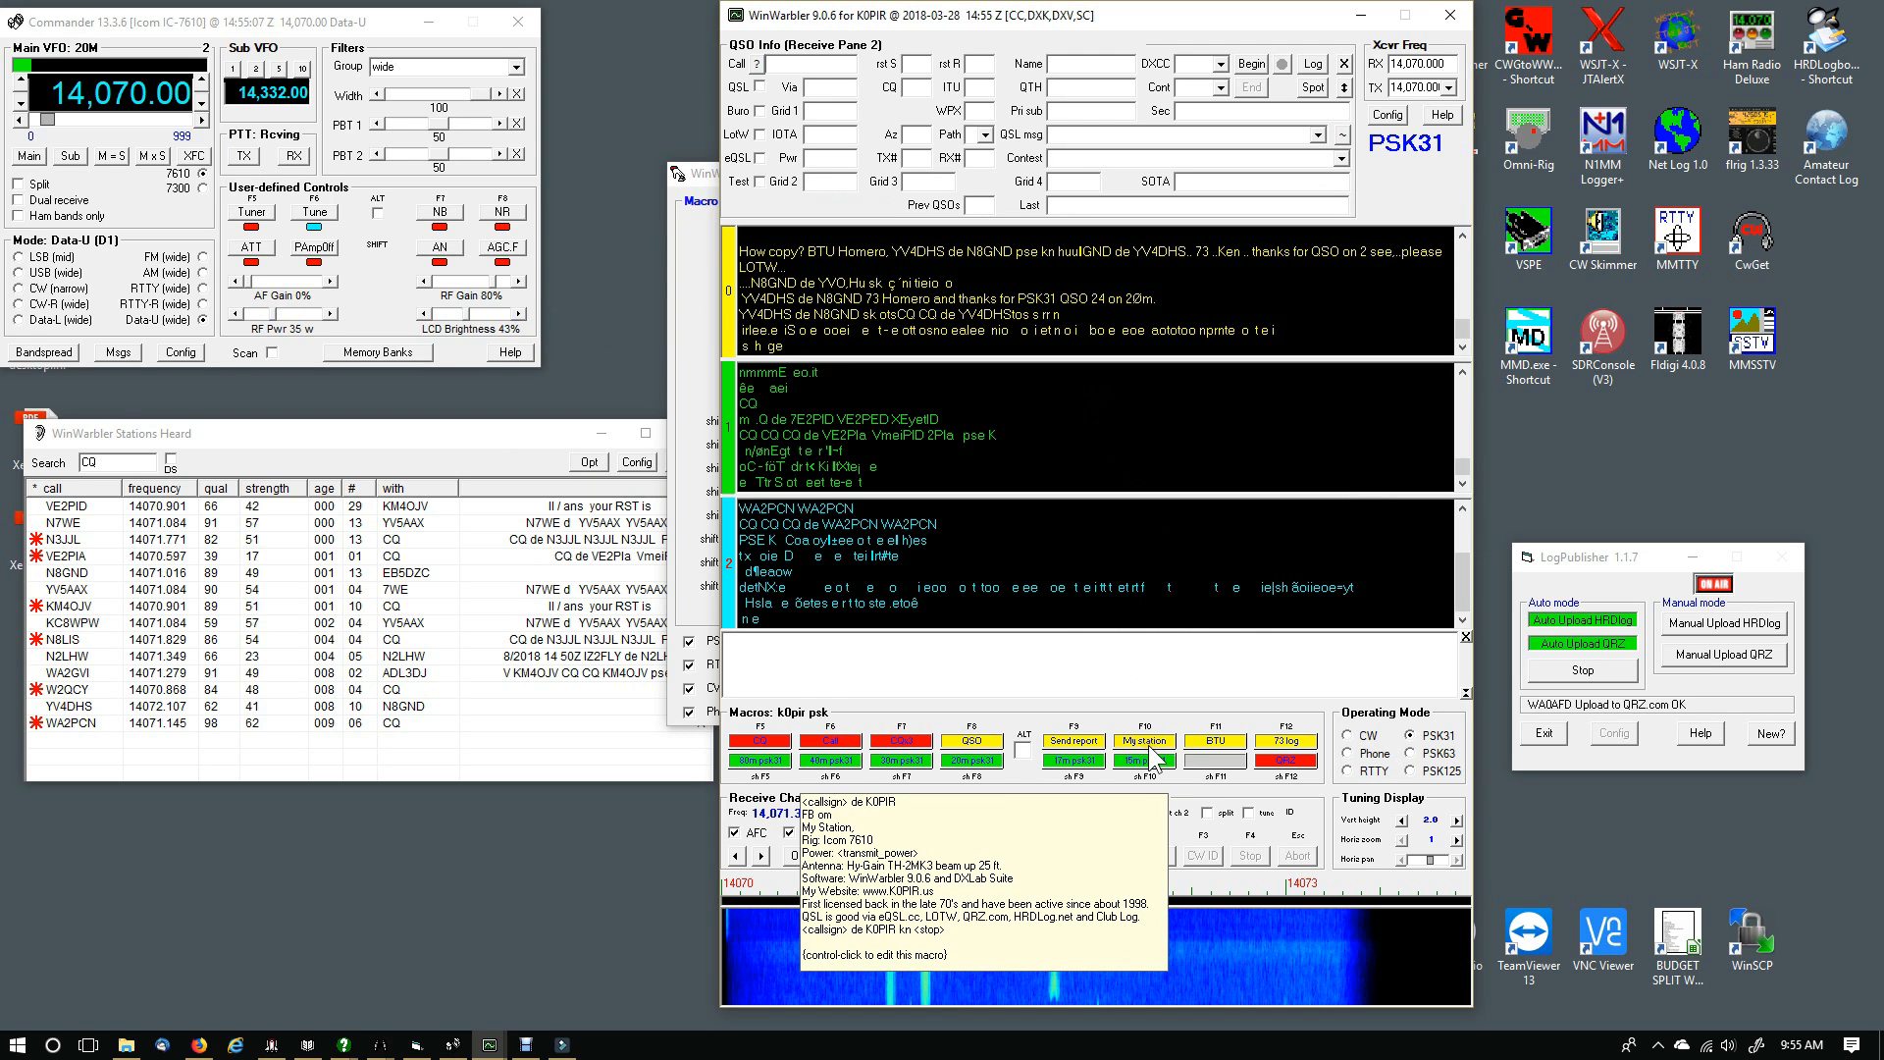
left_click(1146, 745, "ctrl")
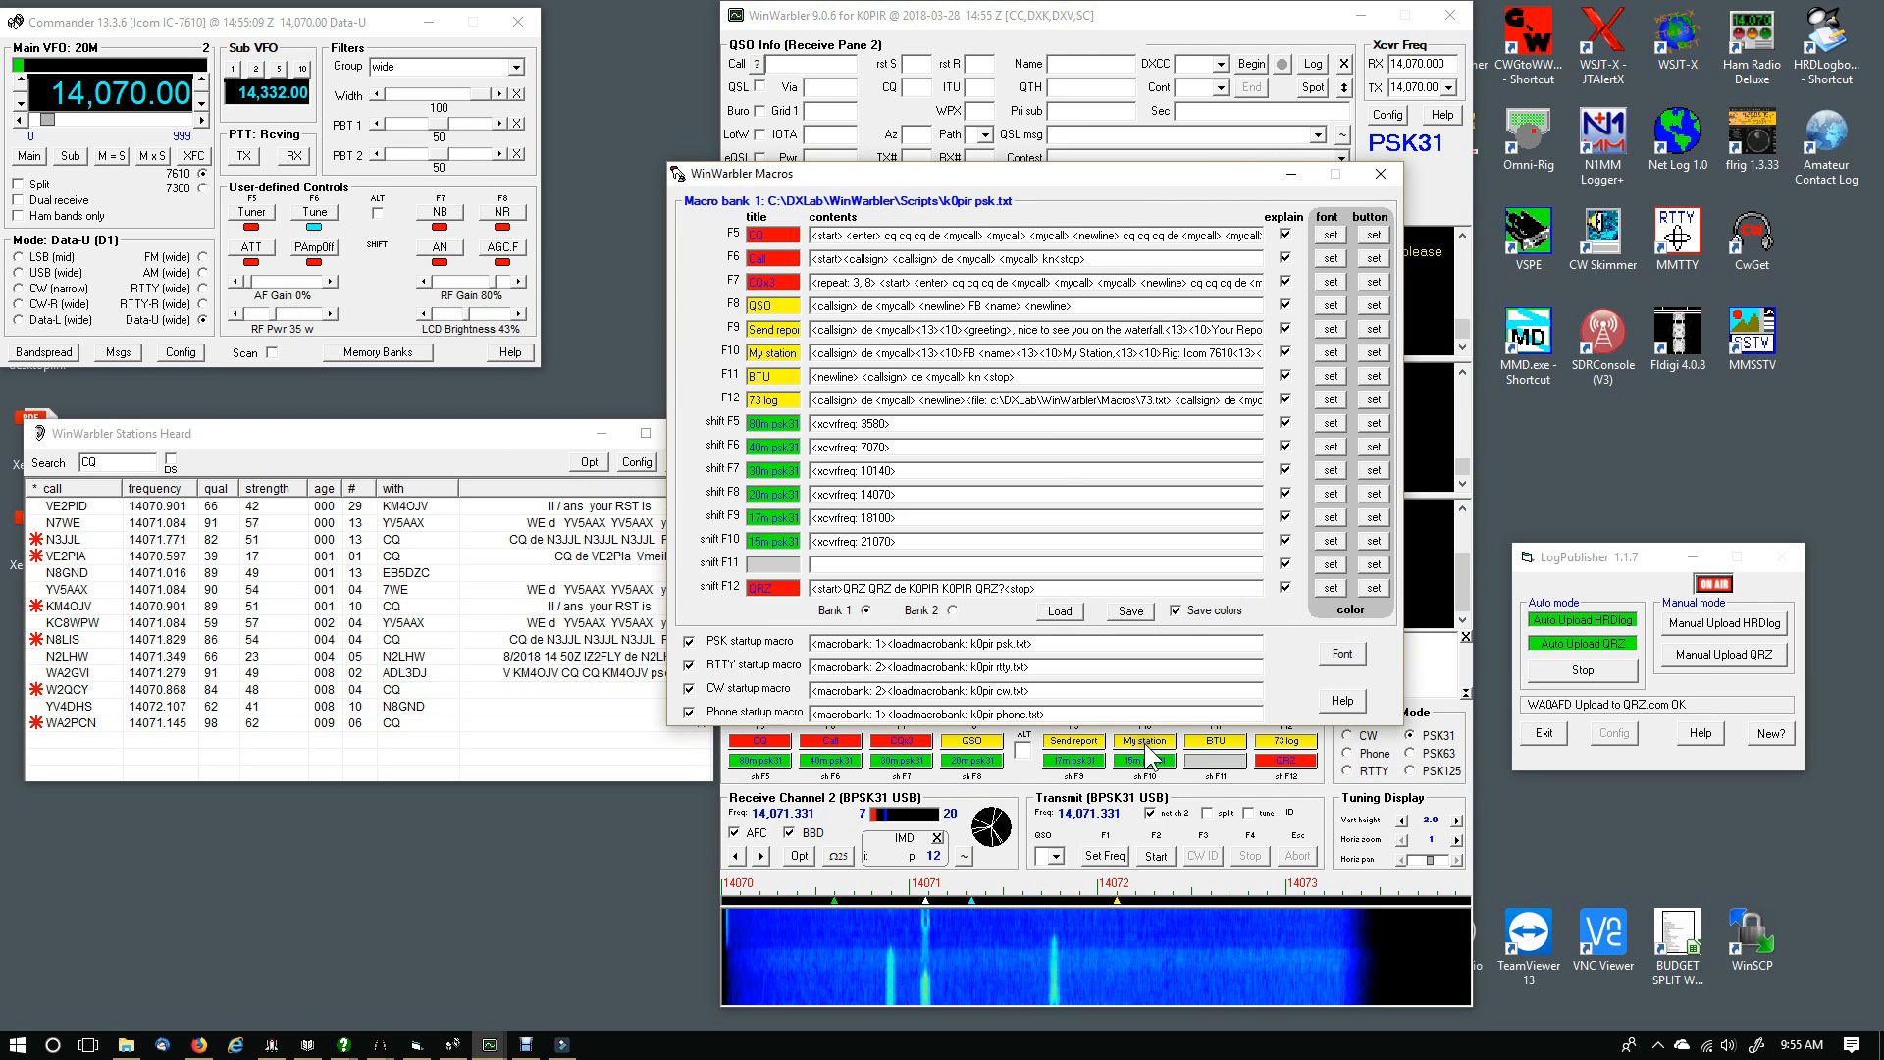
left_click(1372, 236)
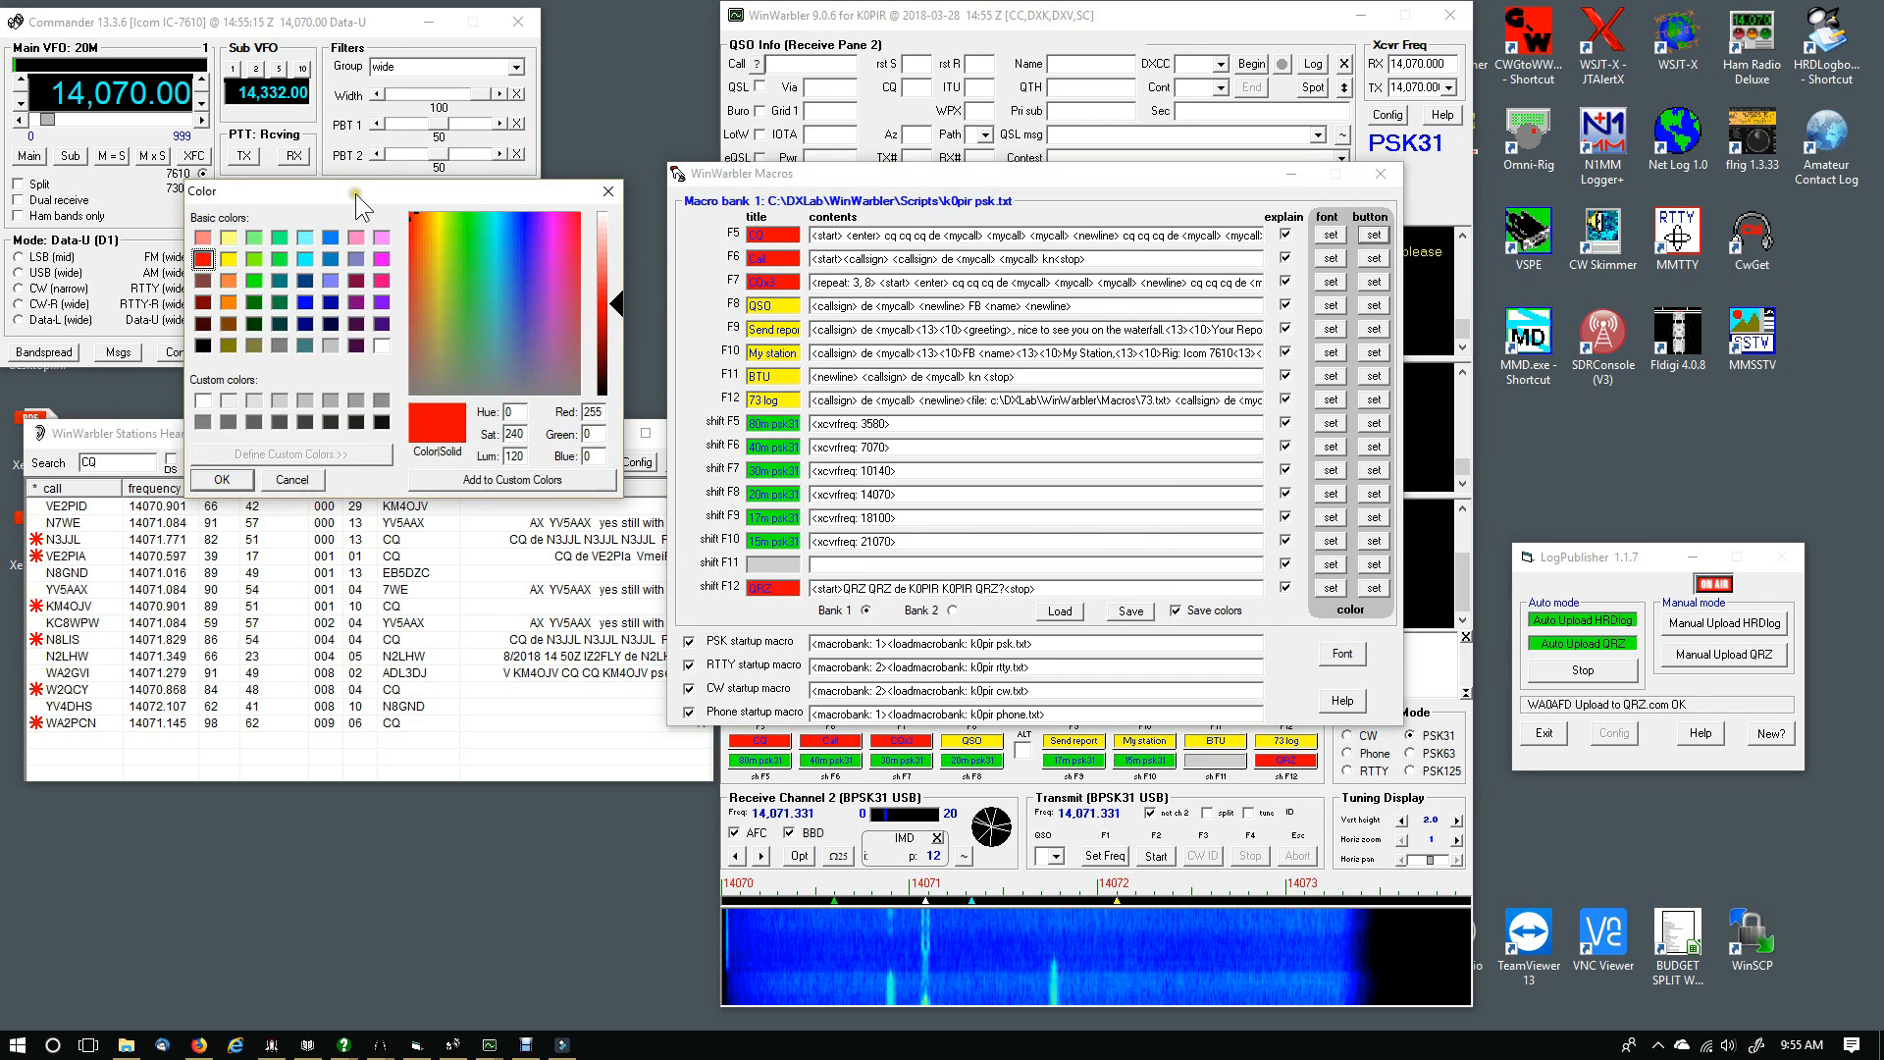
left_click_drag(355, 192, 880, 284)
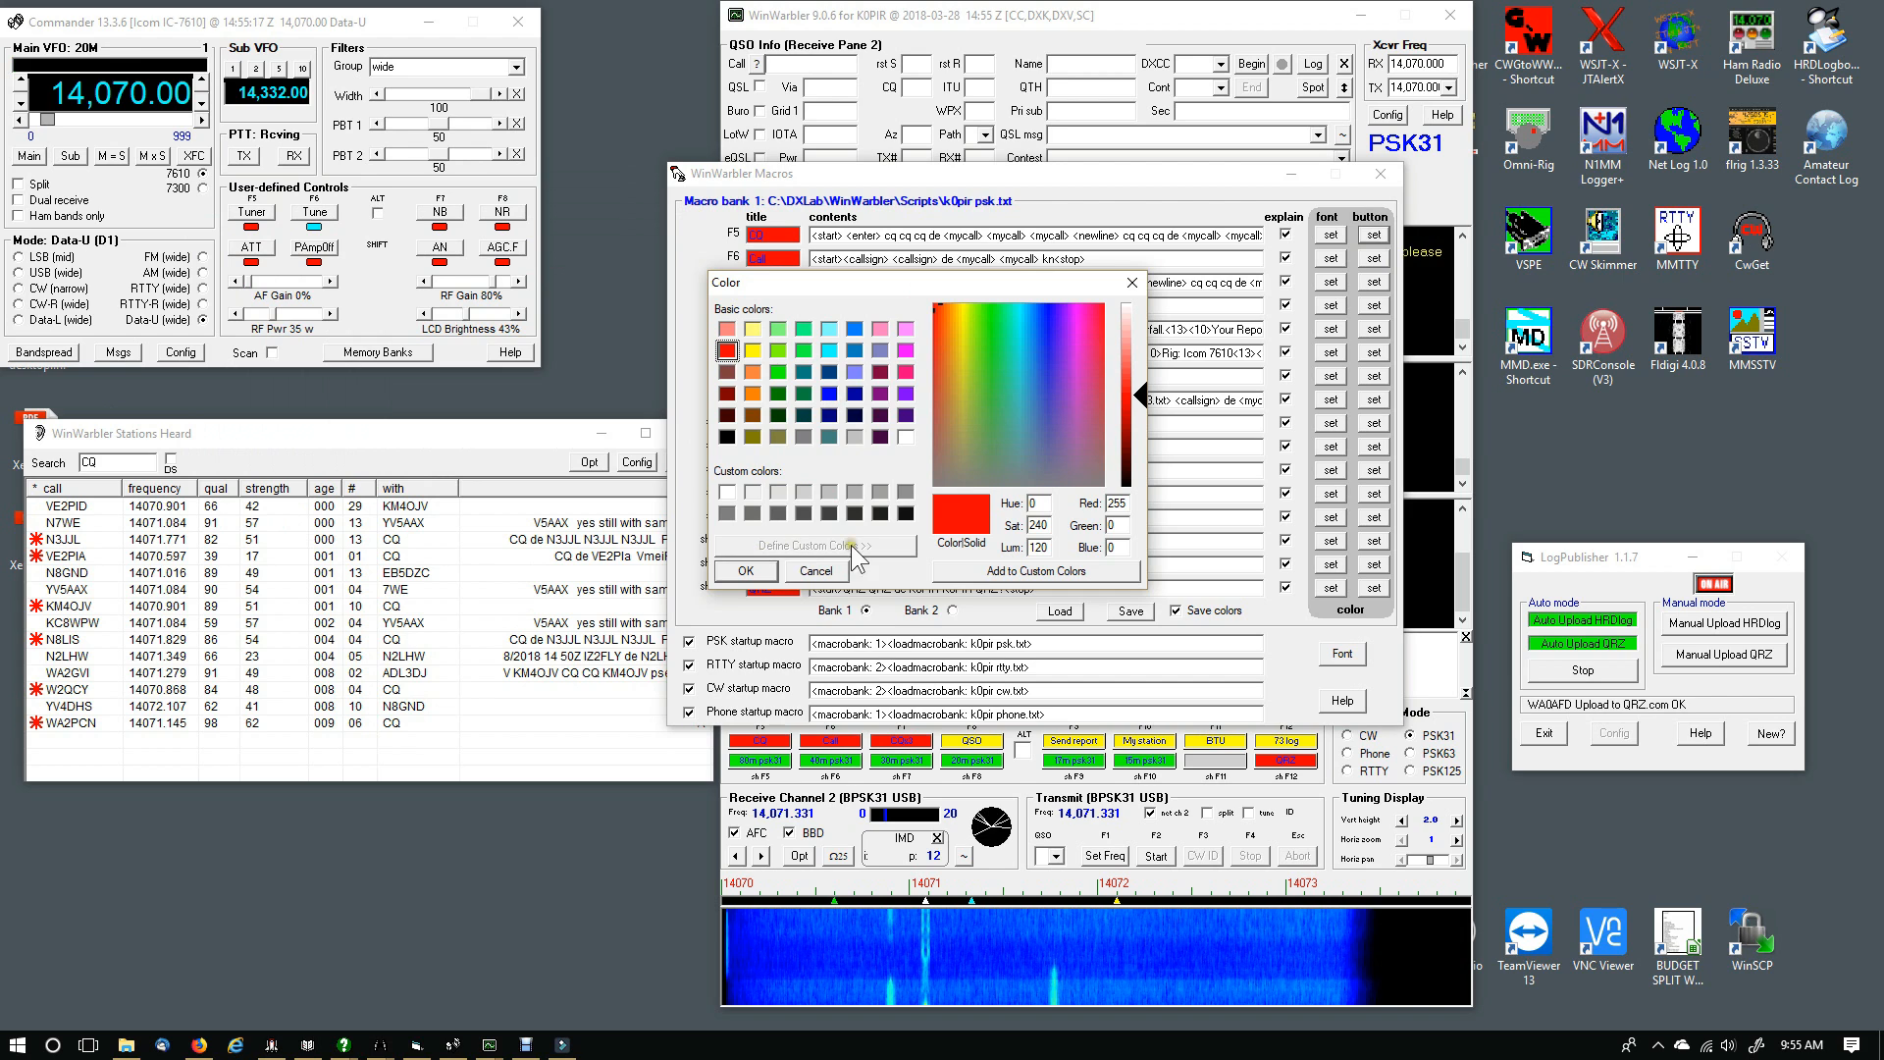
left_click(1132, 283)
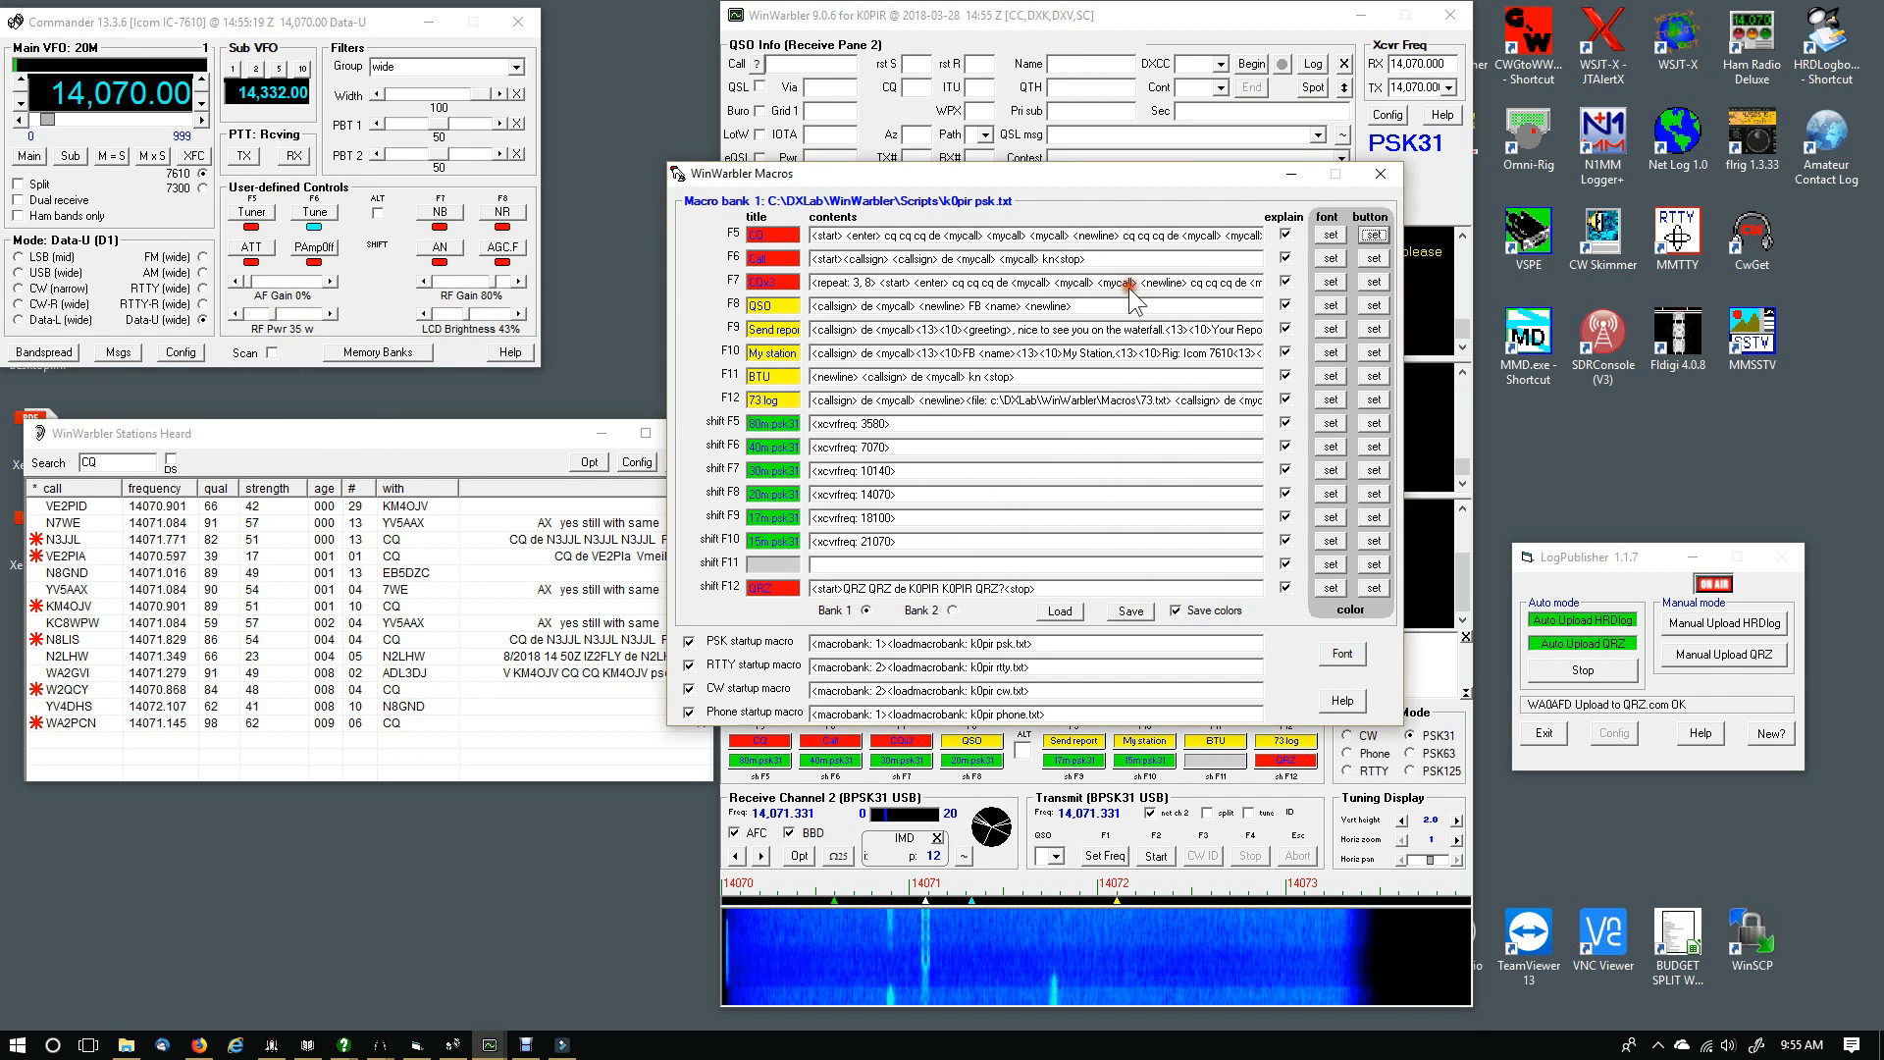
left_click(1380, 173)
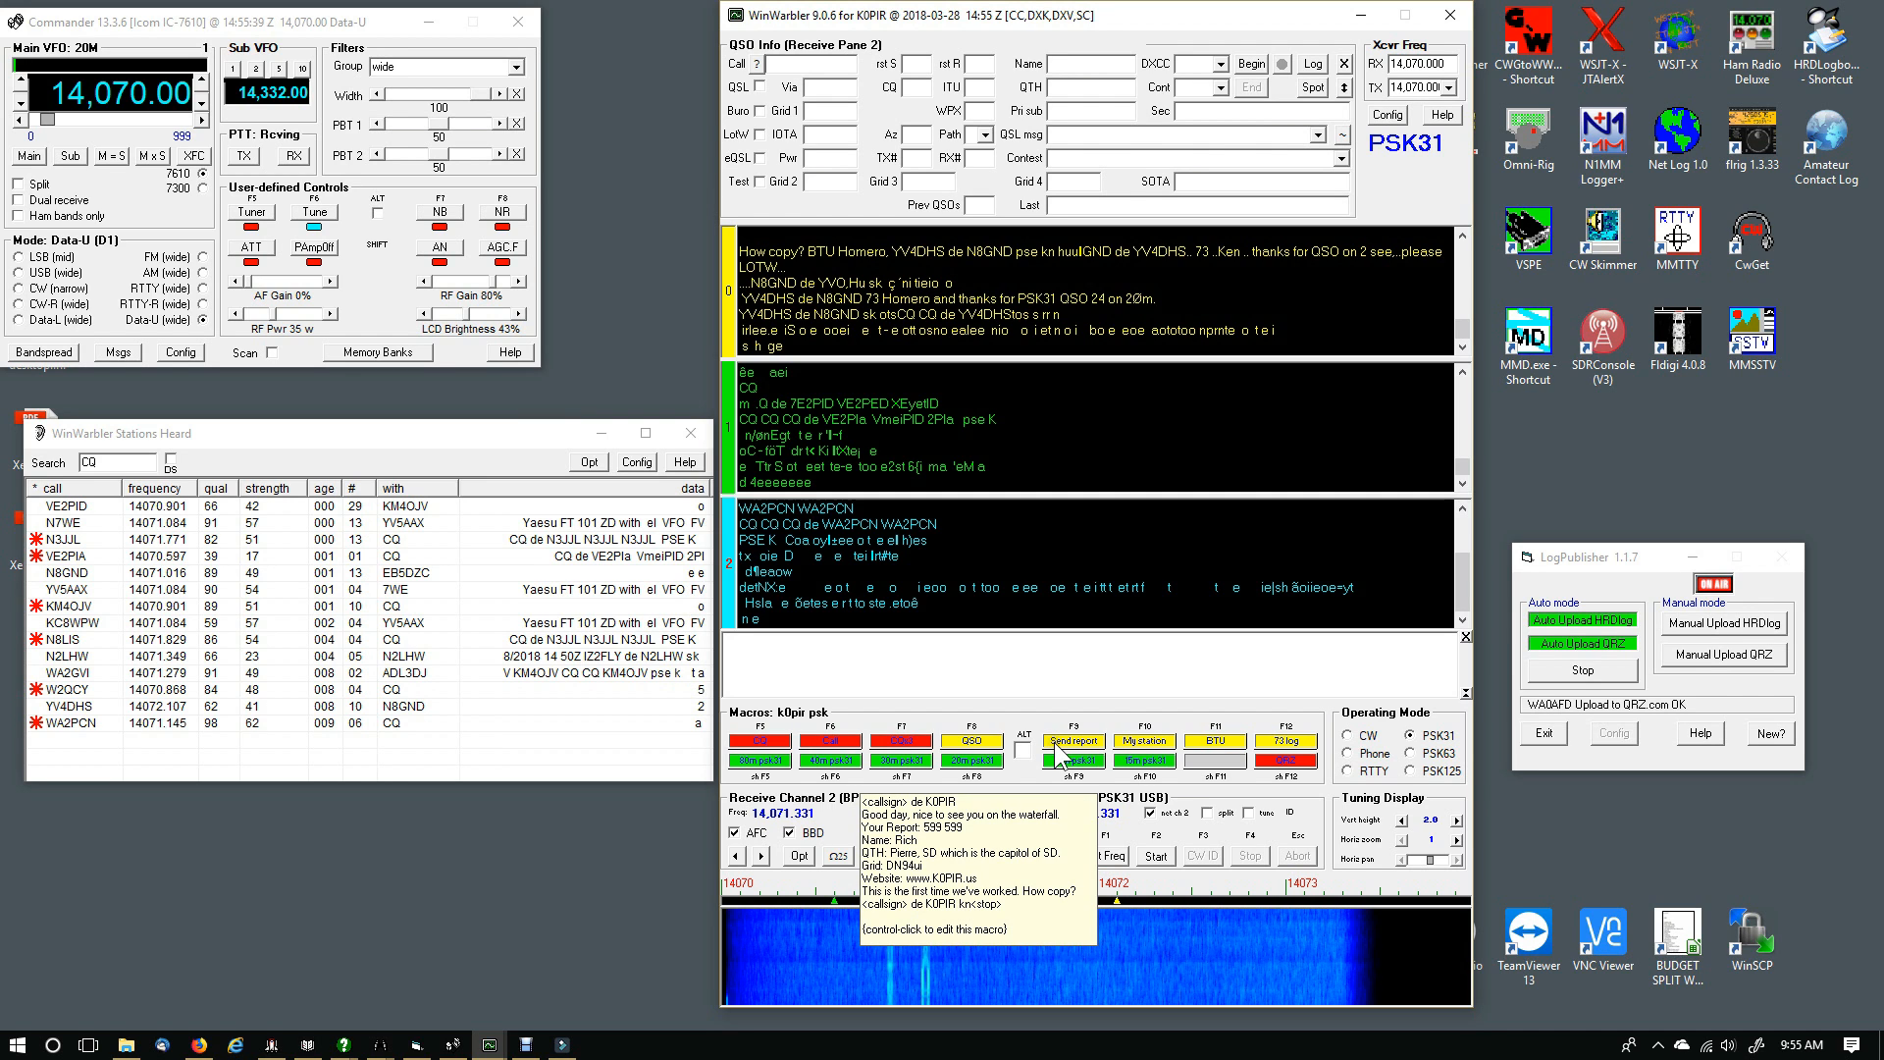
Load the My station macro into the transmit pane and add the line "100% copy" above "FB om"
left_click(1118, 743)
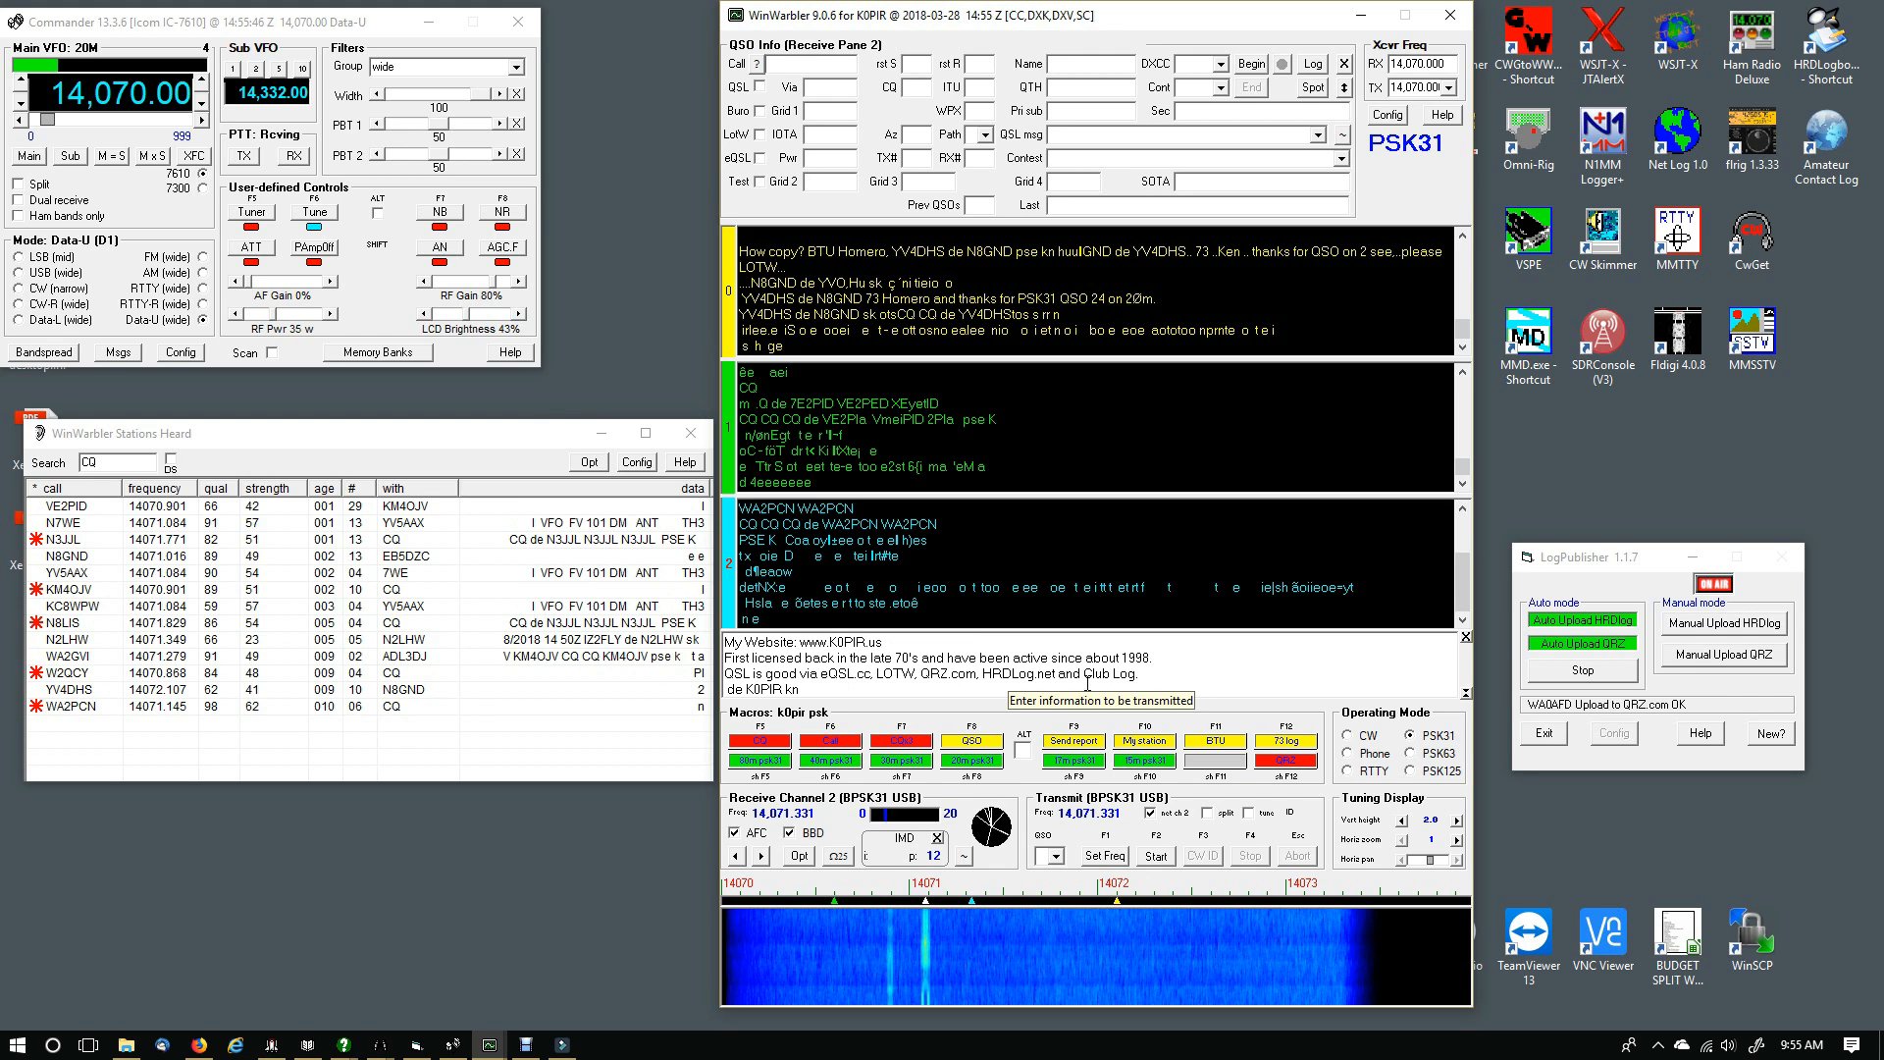
key("Up")
key("Up")
key("Up")
key("Up")
key("Up")
key("Up")
key("Up")
key("Up")
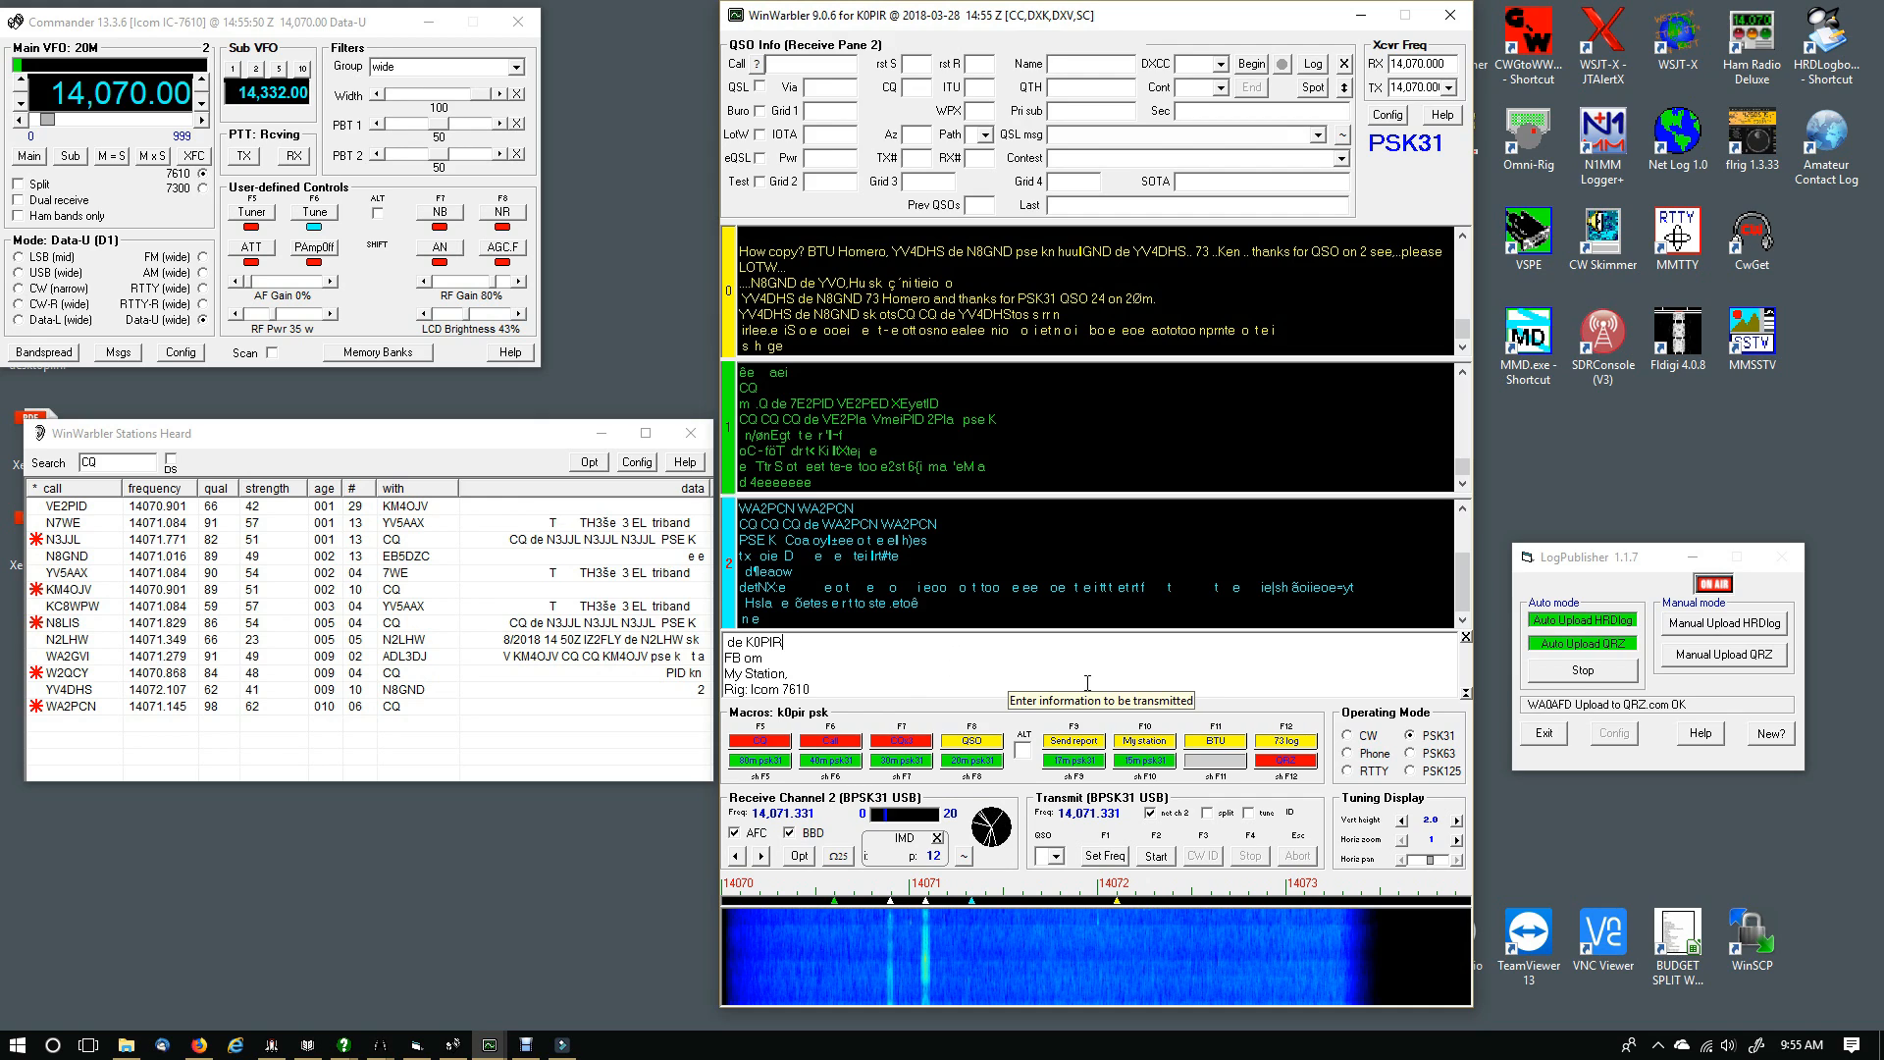
key("Return")
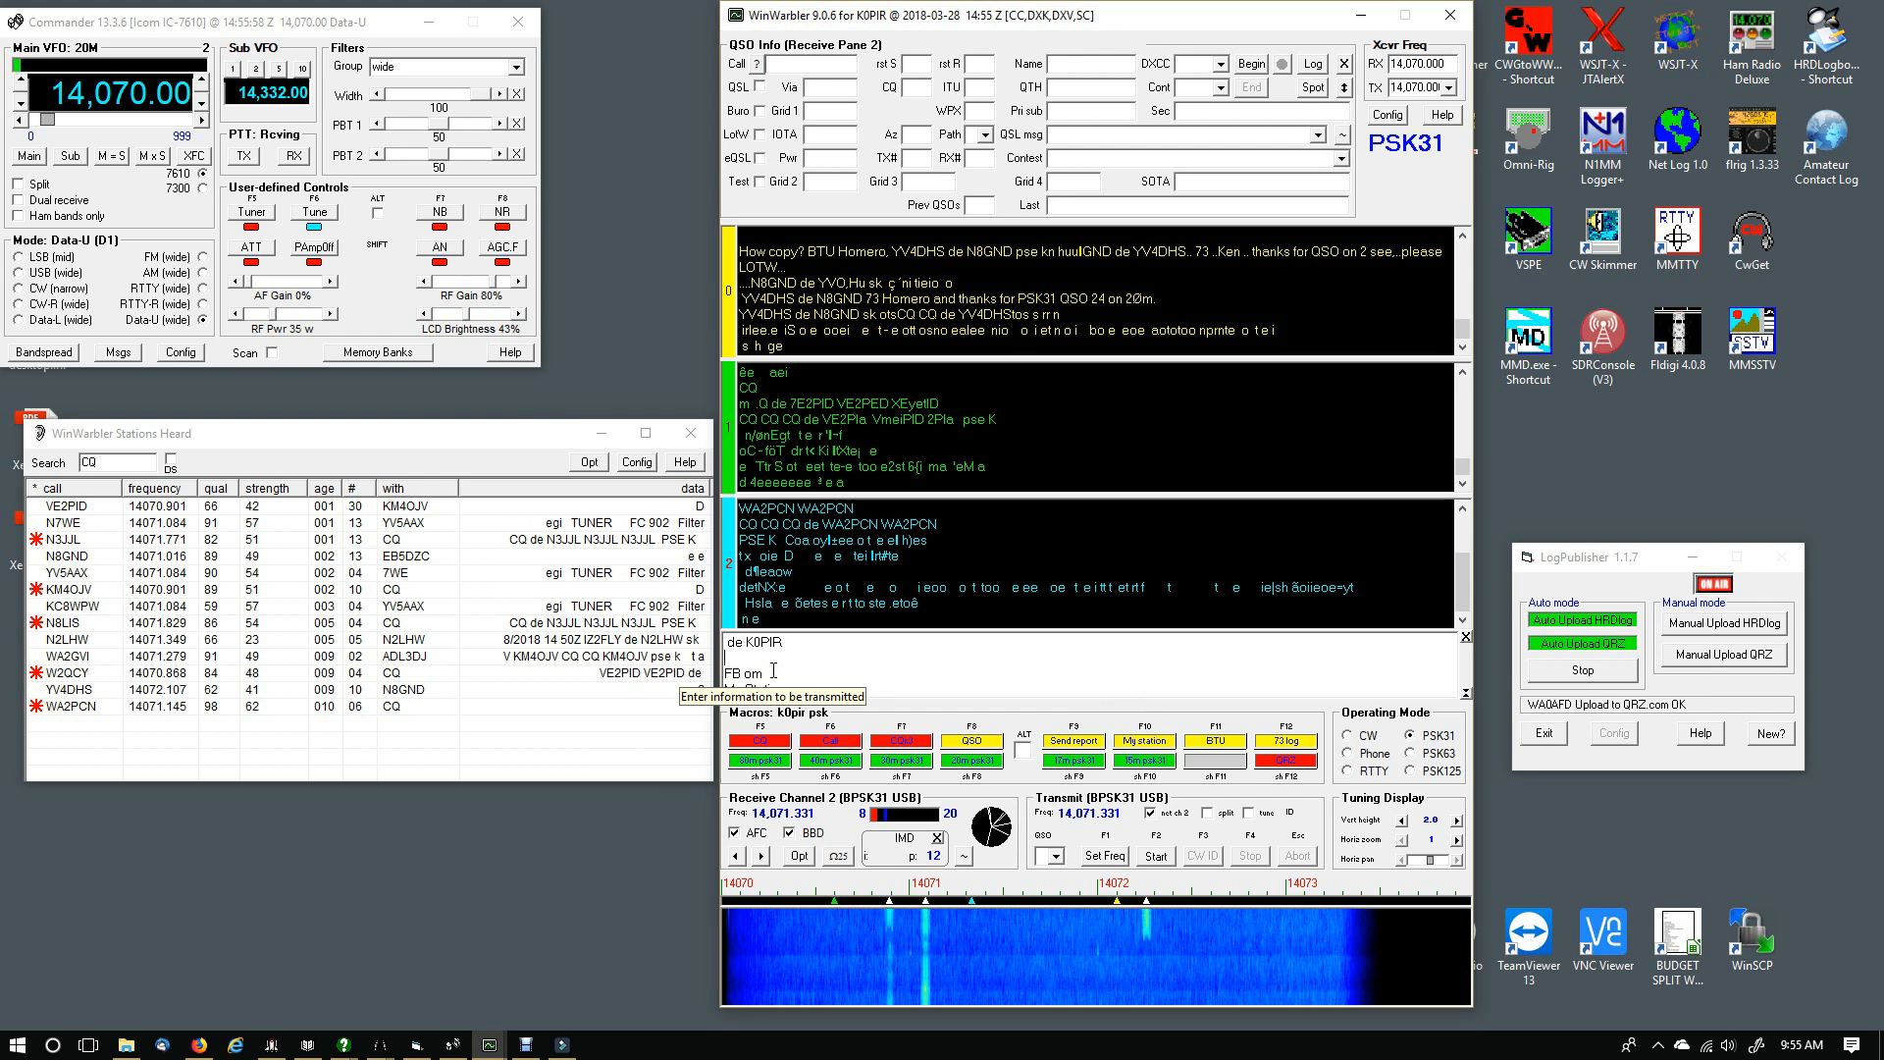
type("100")
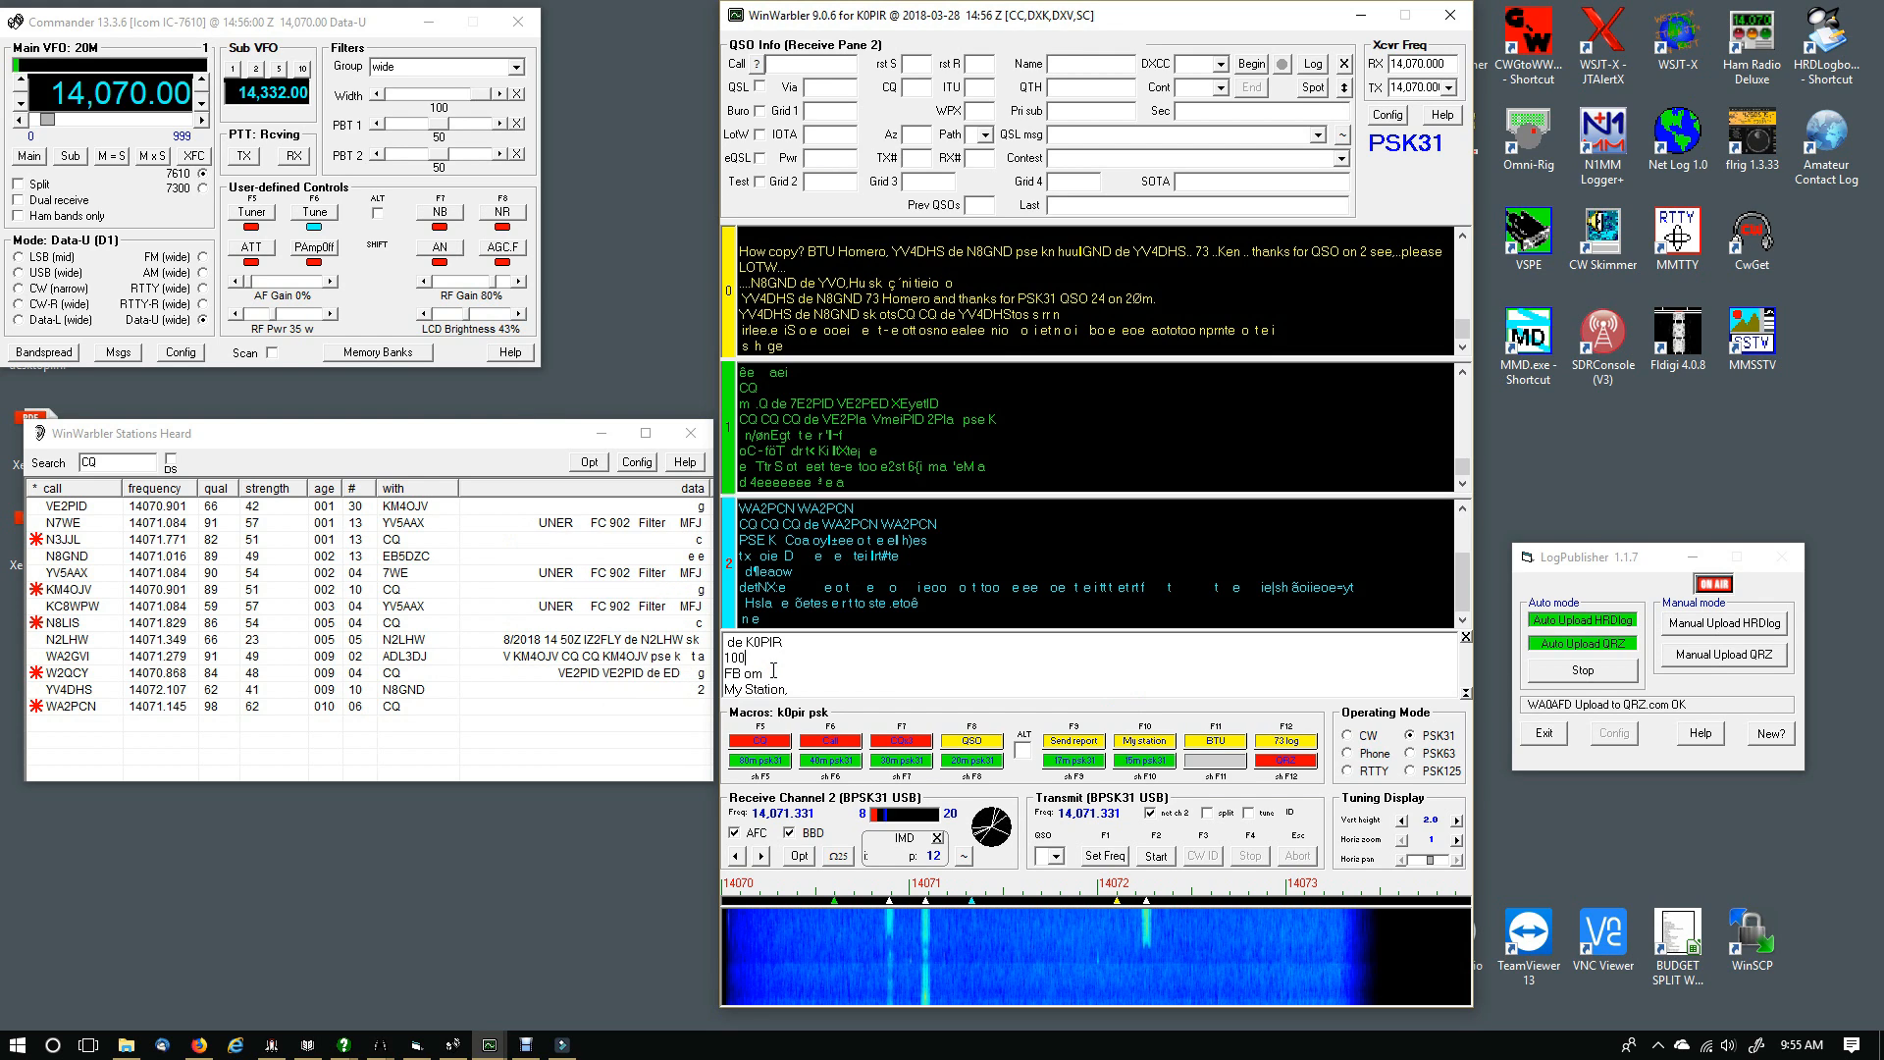
type("% ")
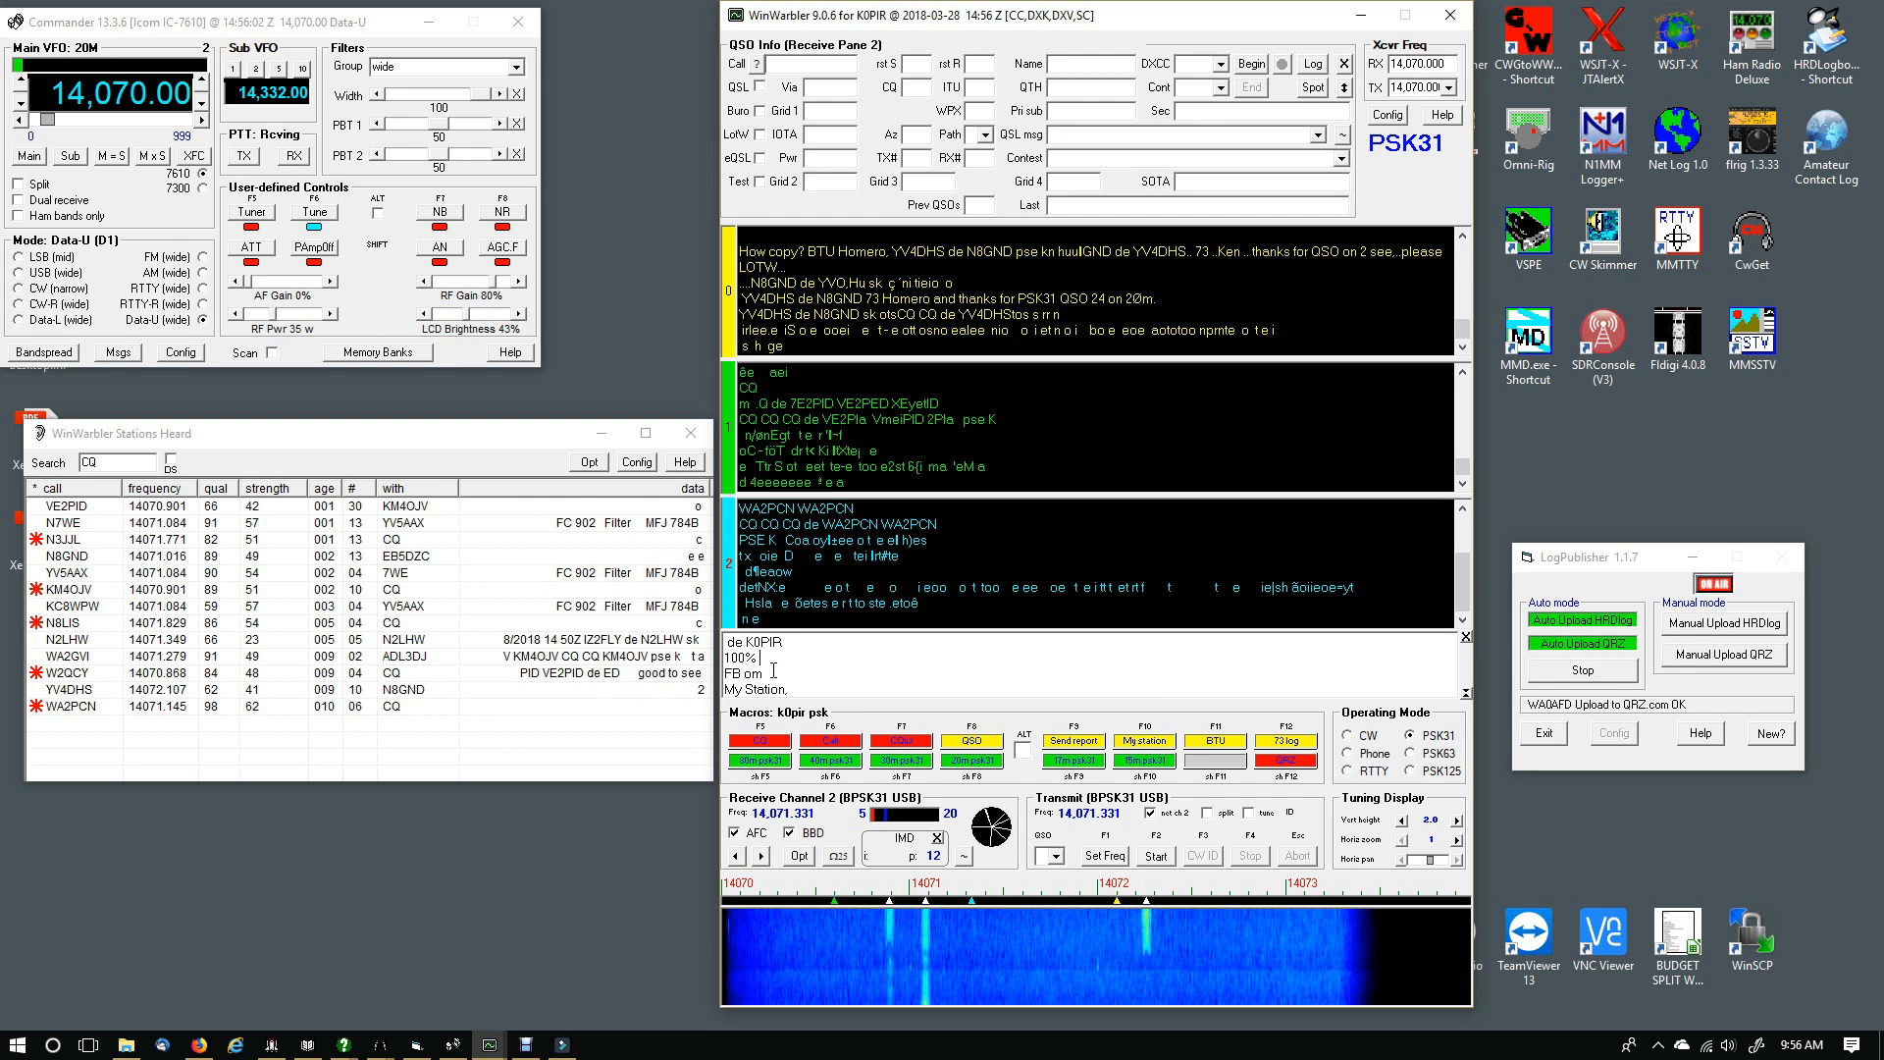
type("cqpy")
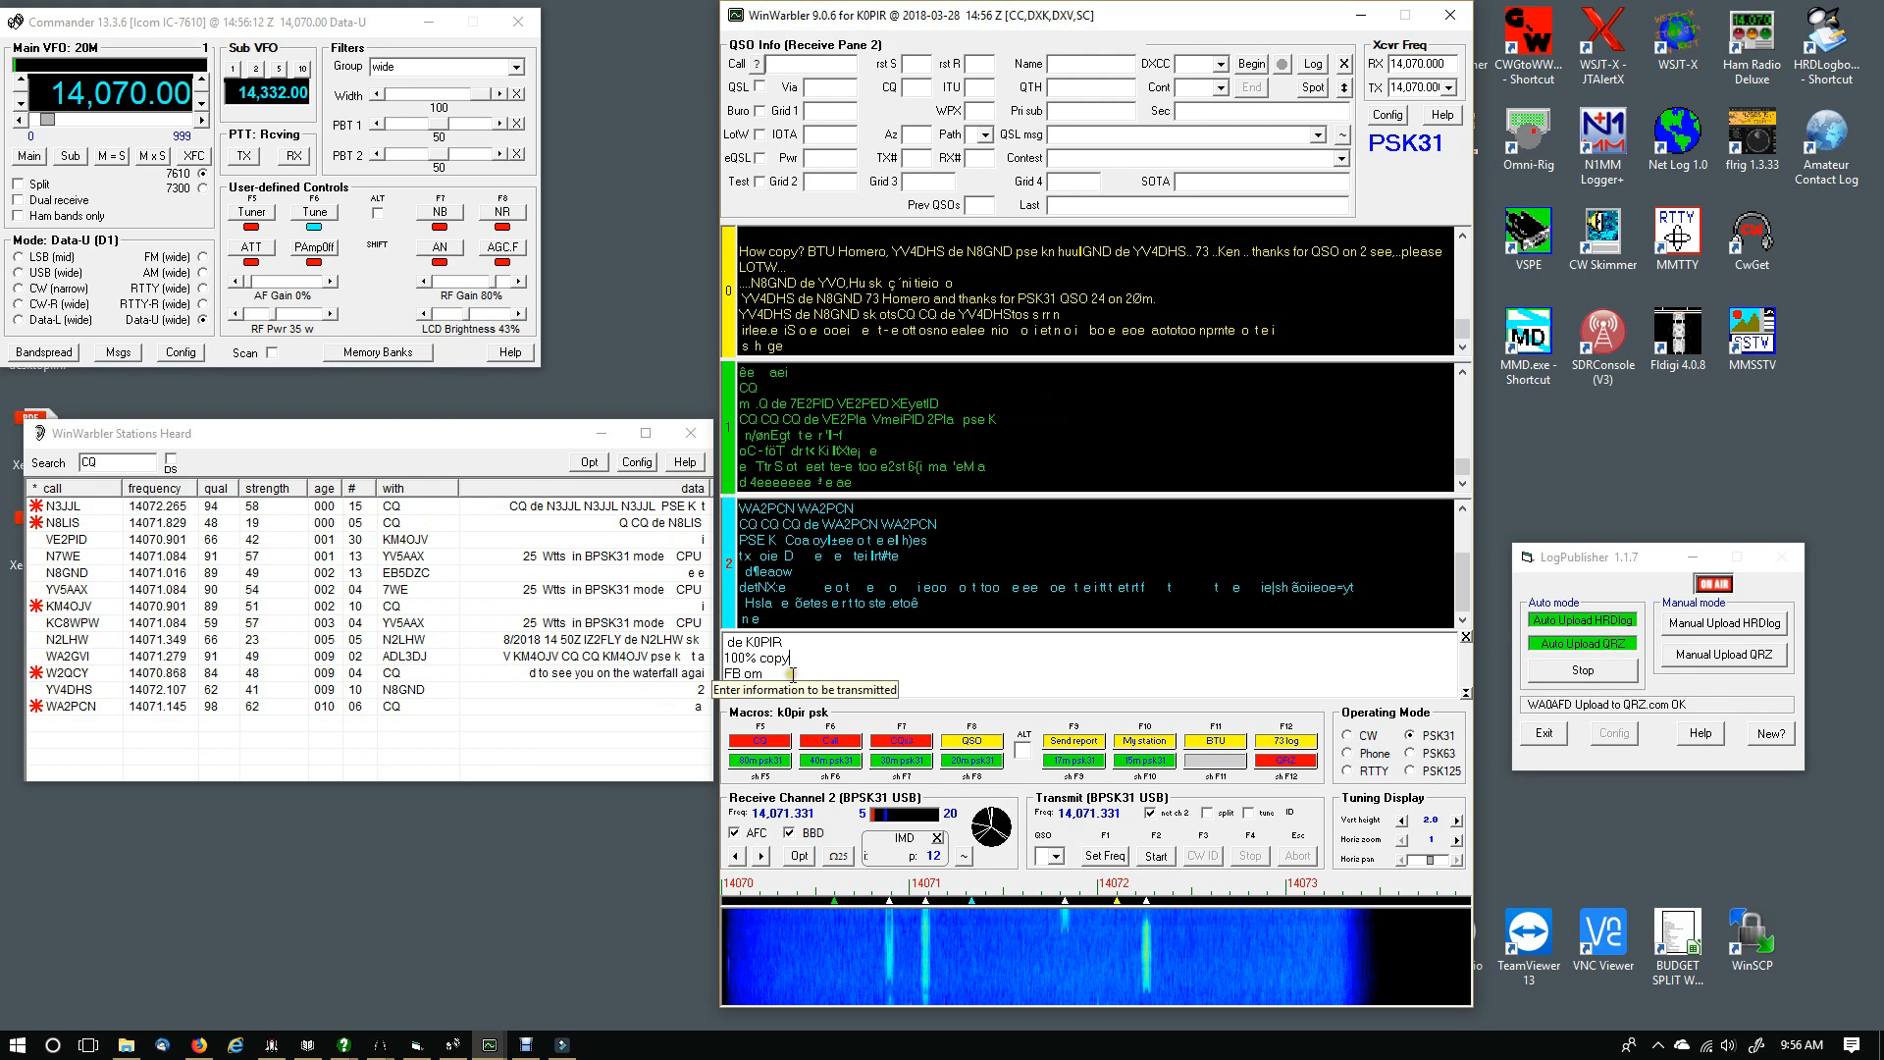
key("F10")
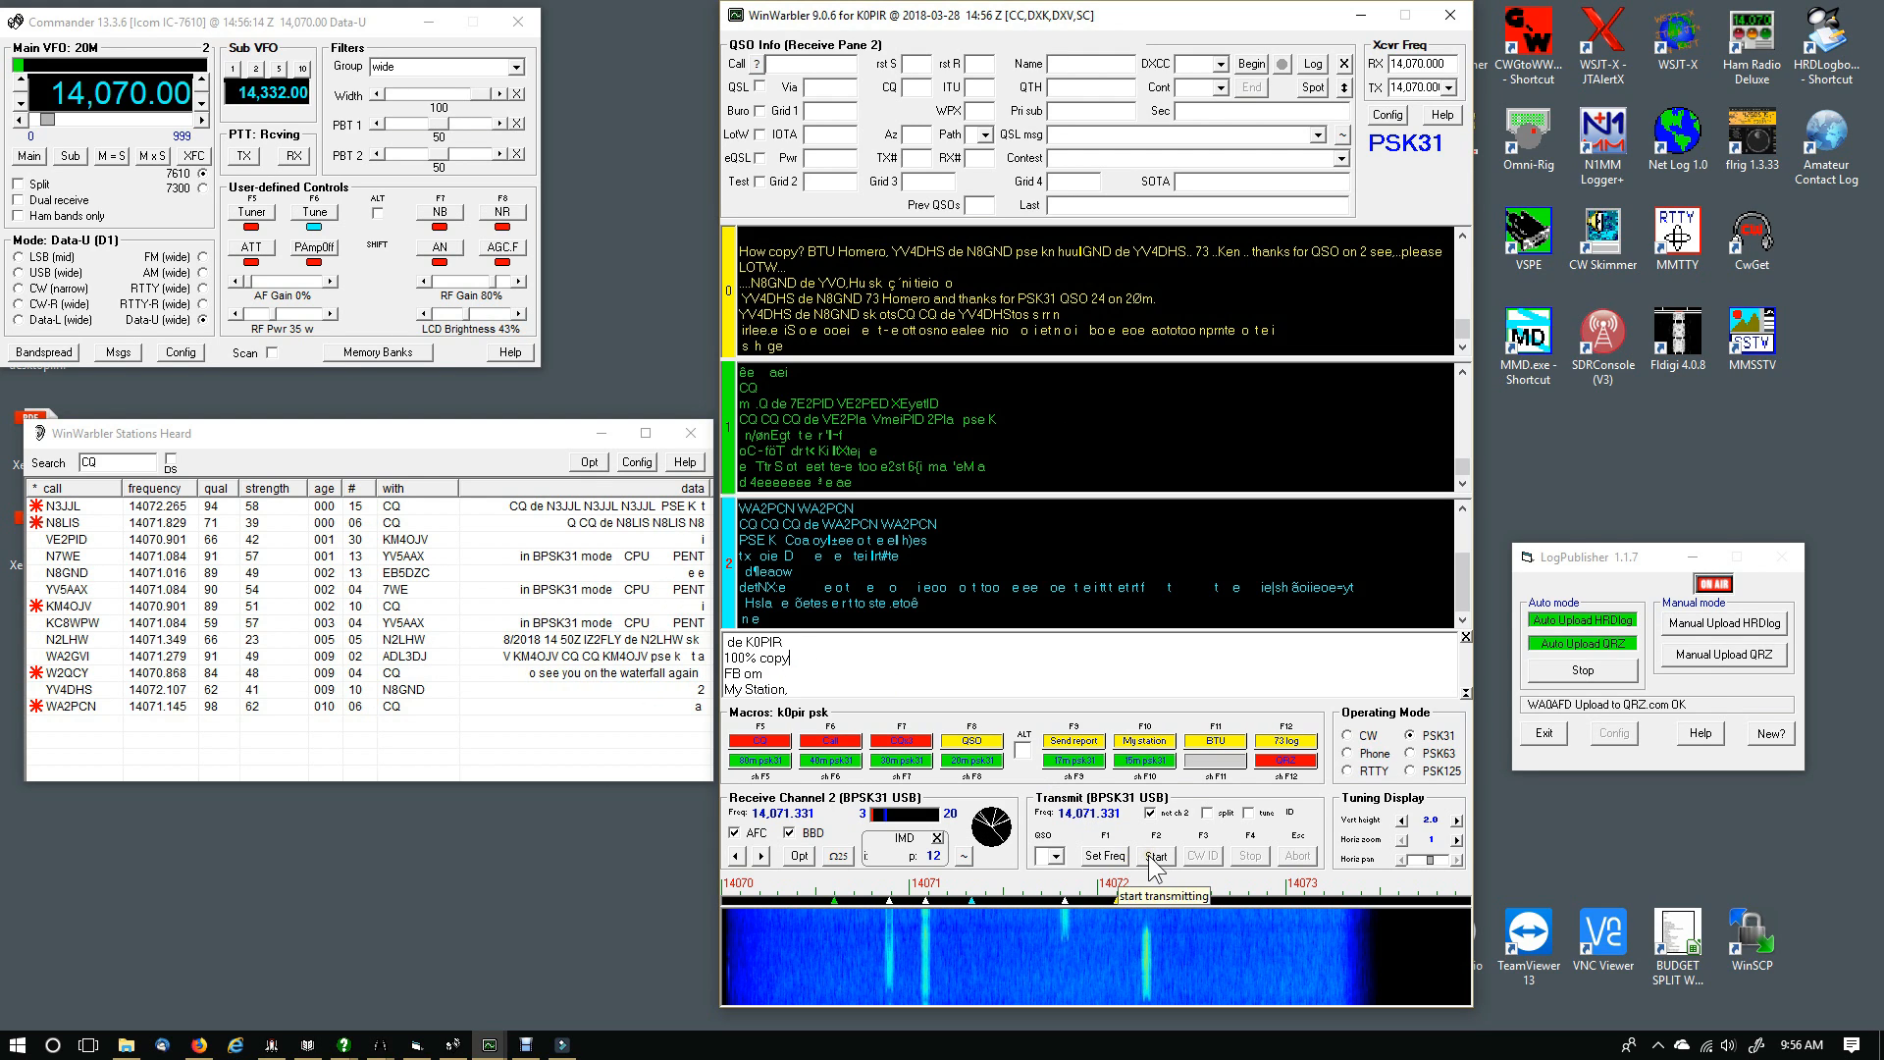
Clear the transmit pane, including the receive panes by clearing all panes
right_click(968, 665)
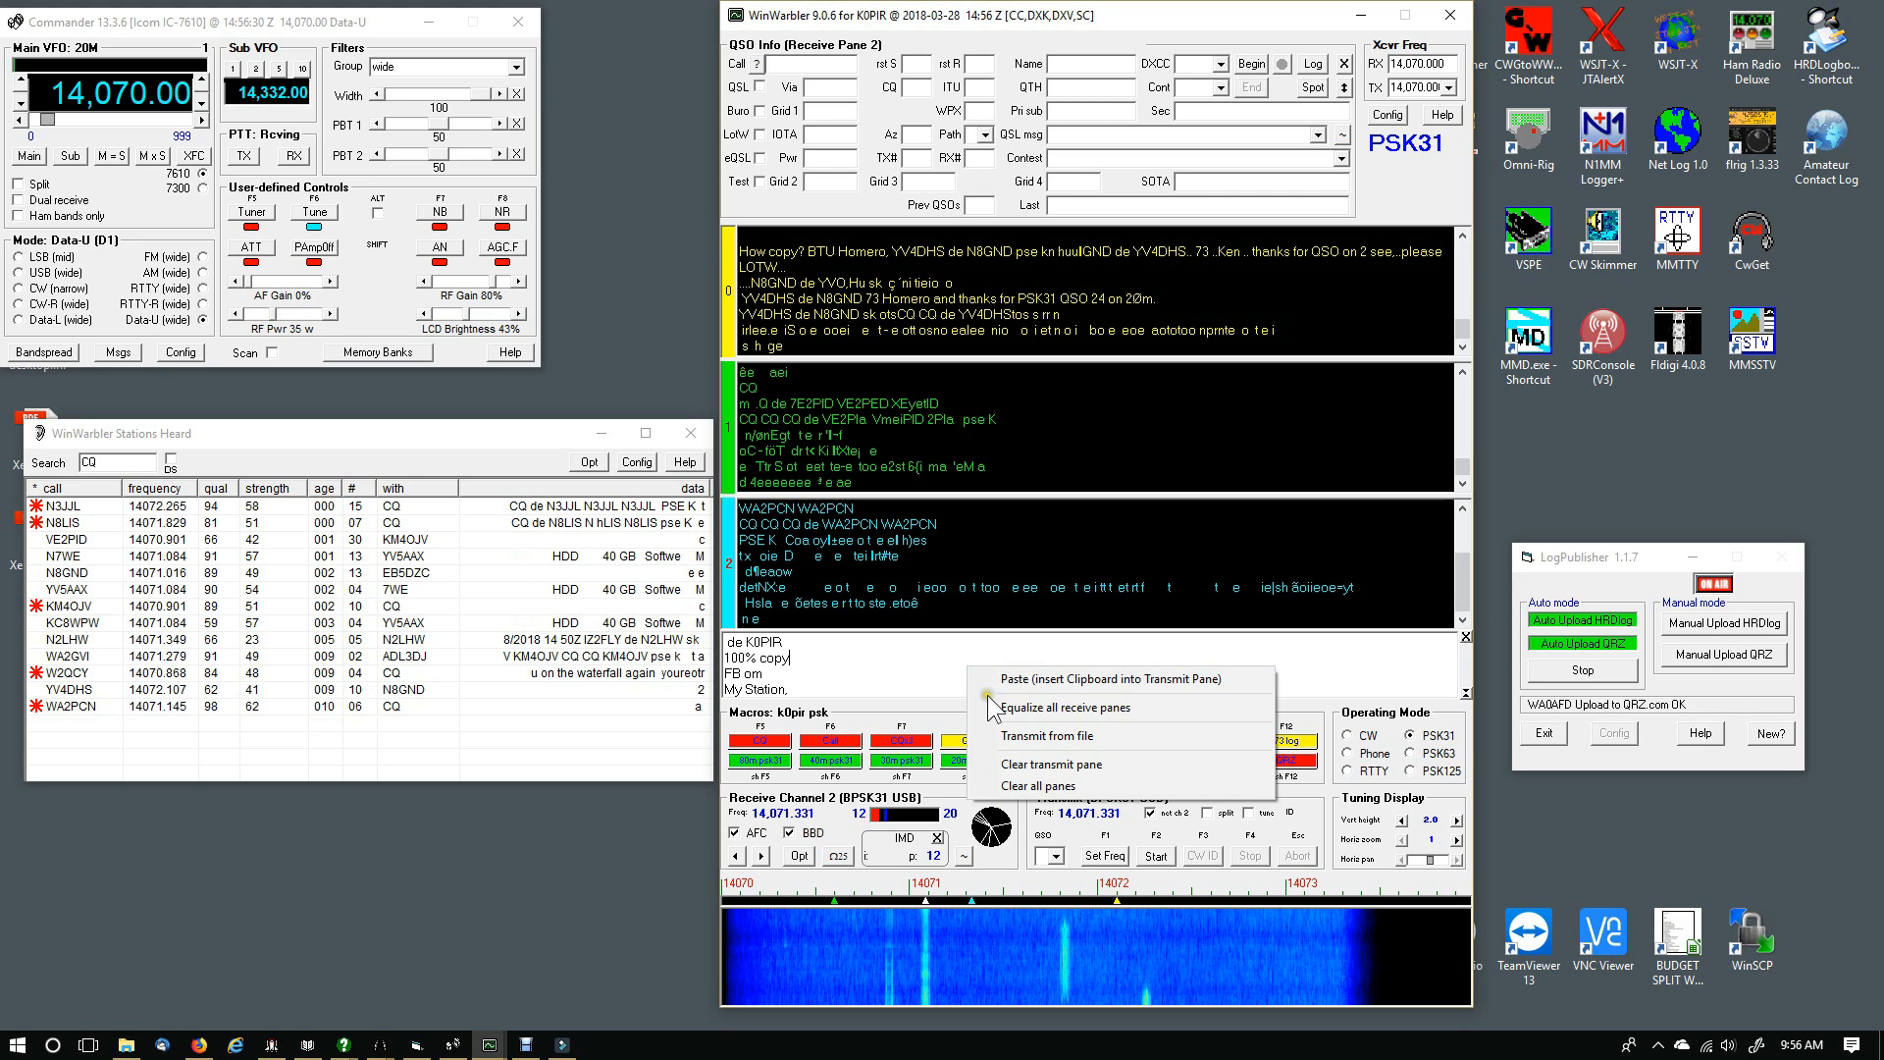
left_click(1015, 763)
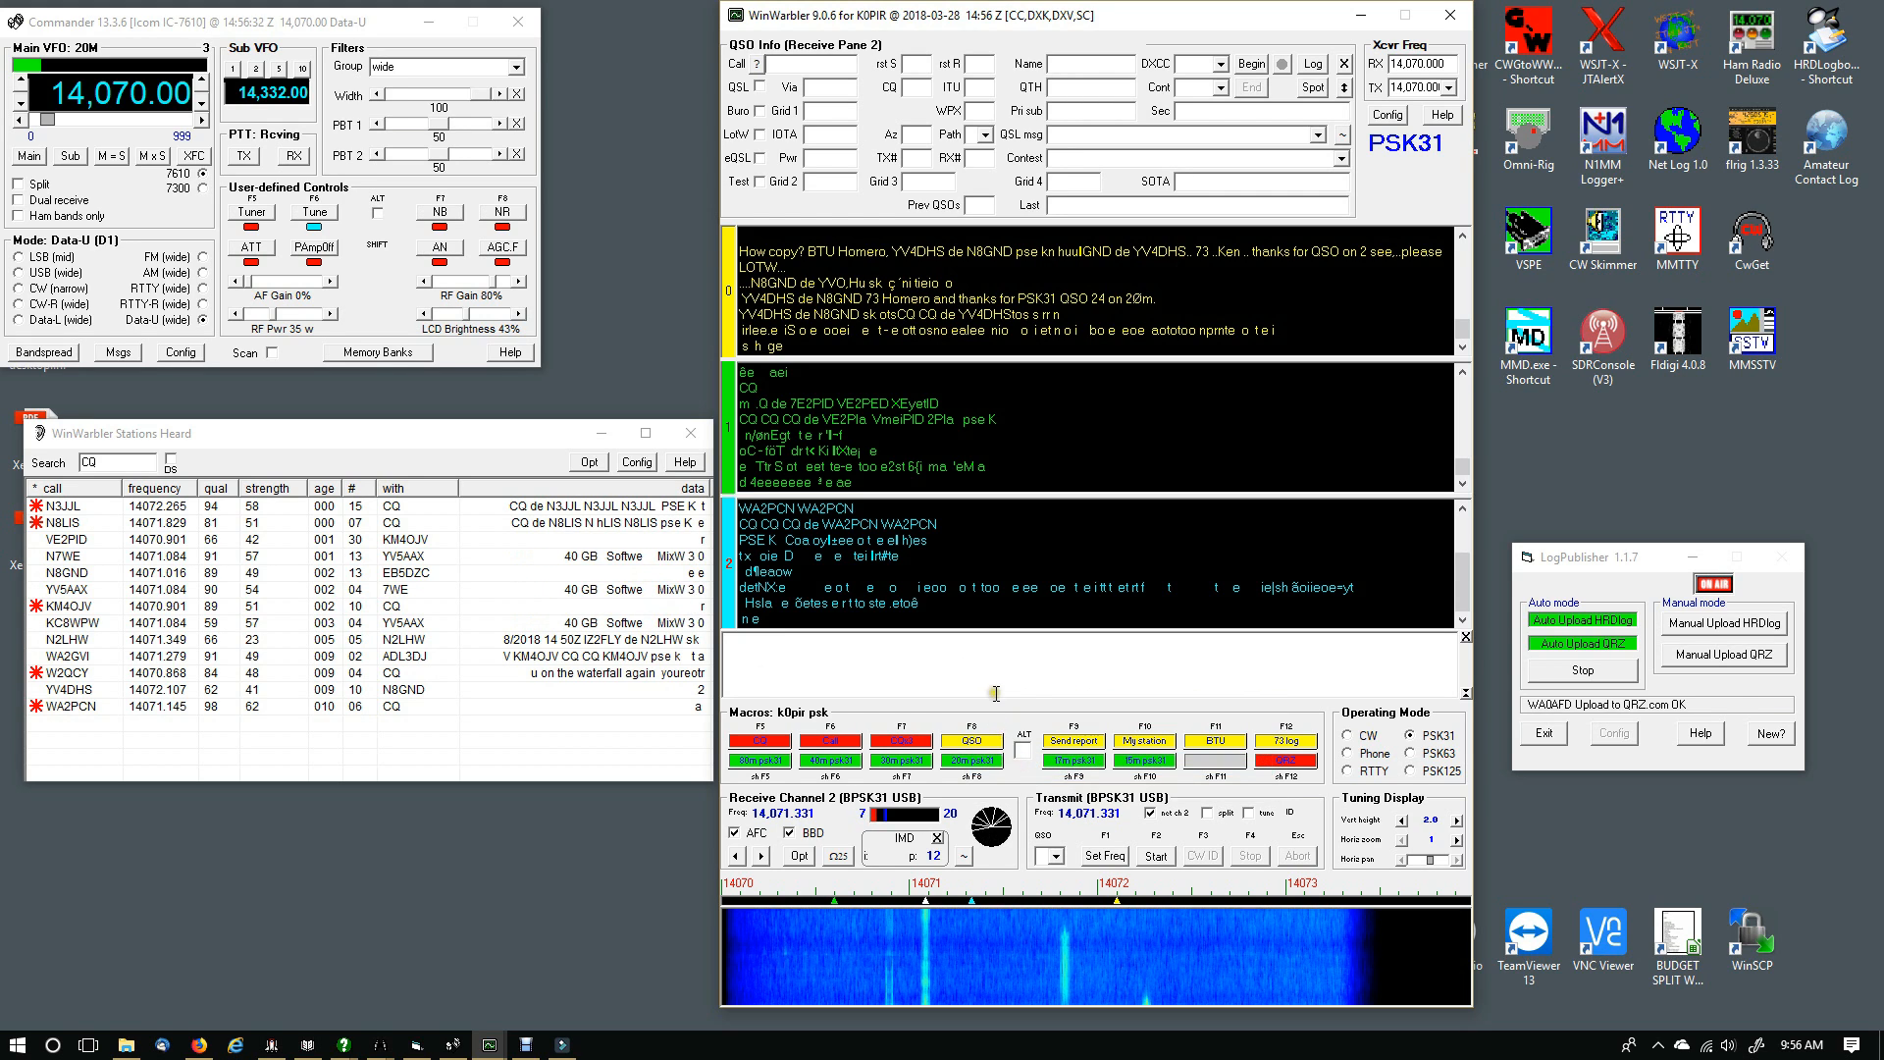
right_click(1057, 442)
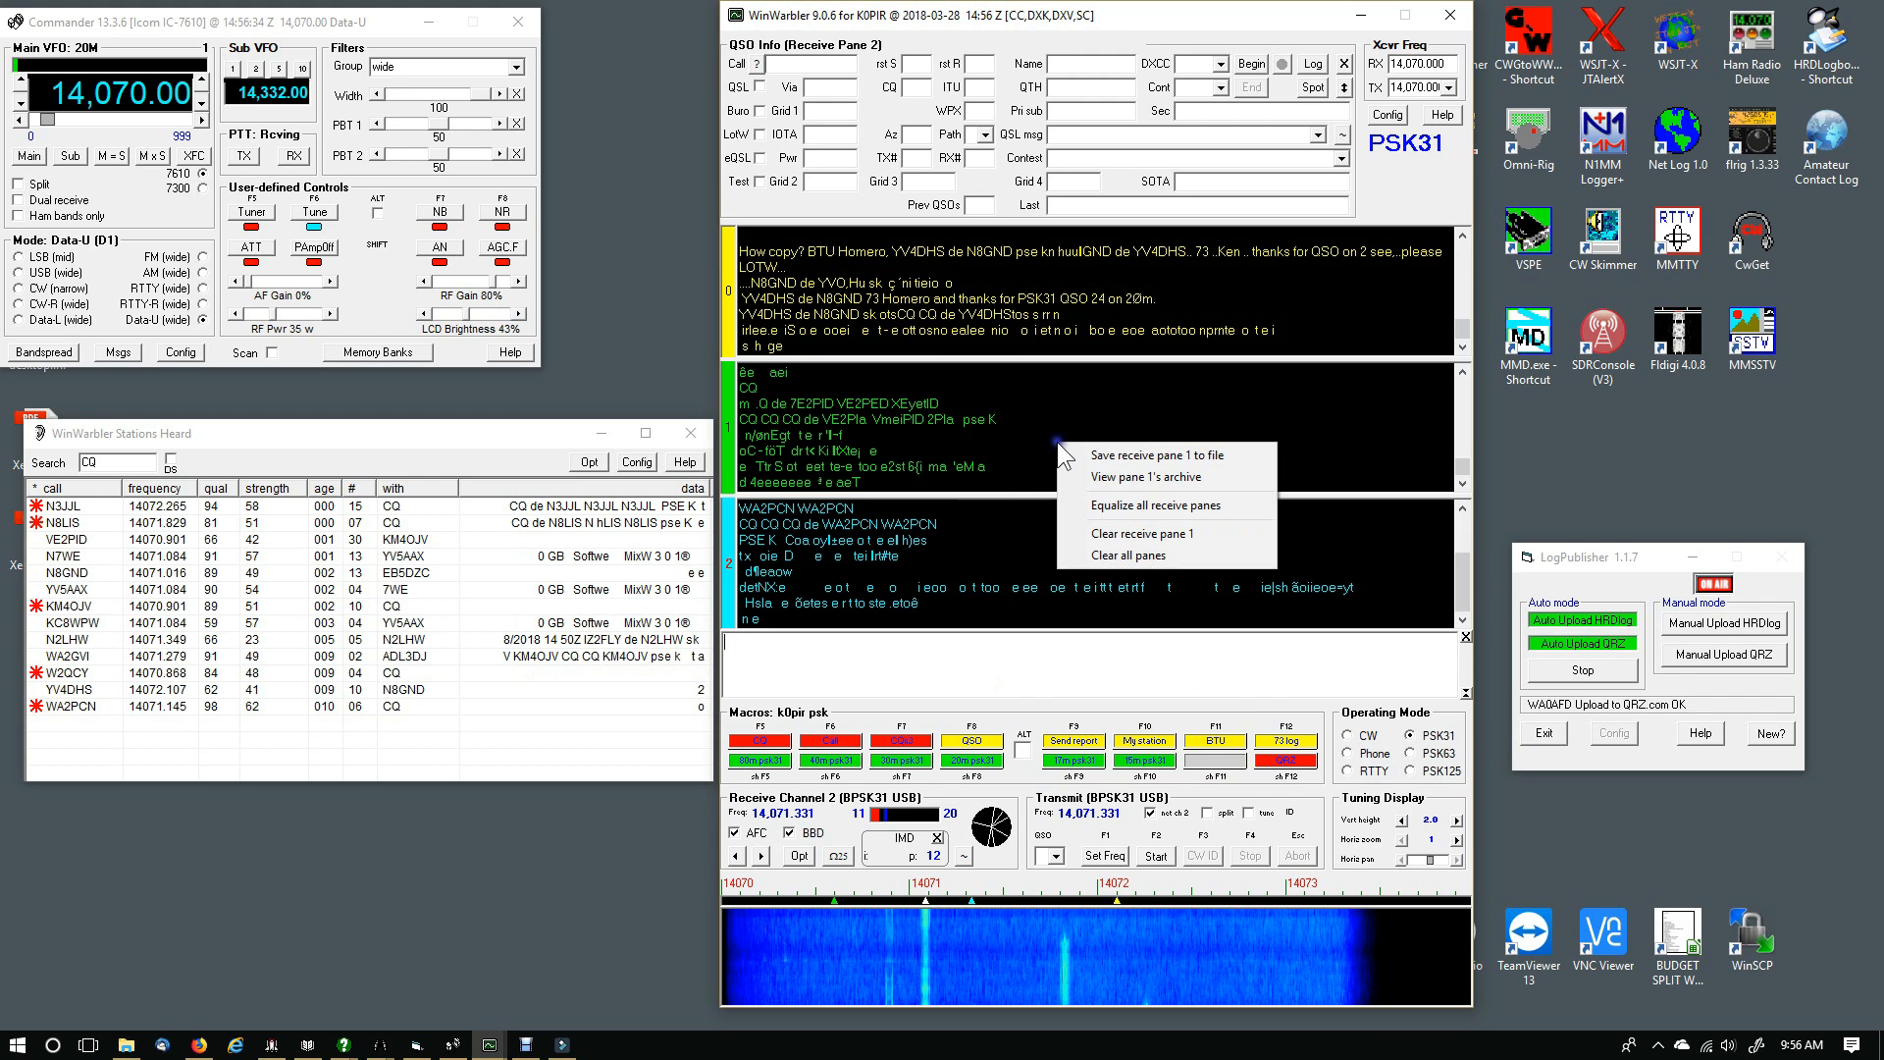
left_click(1080, 553)
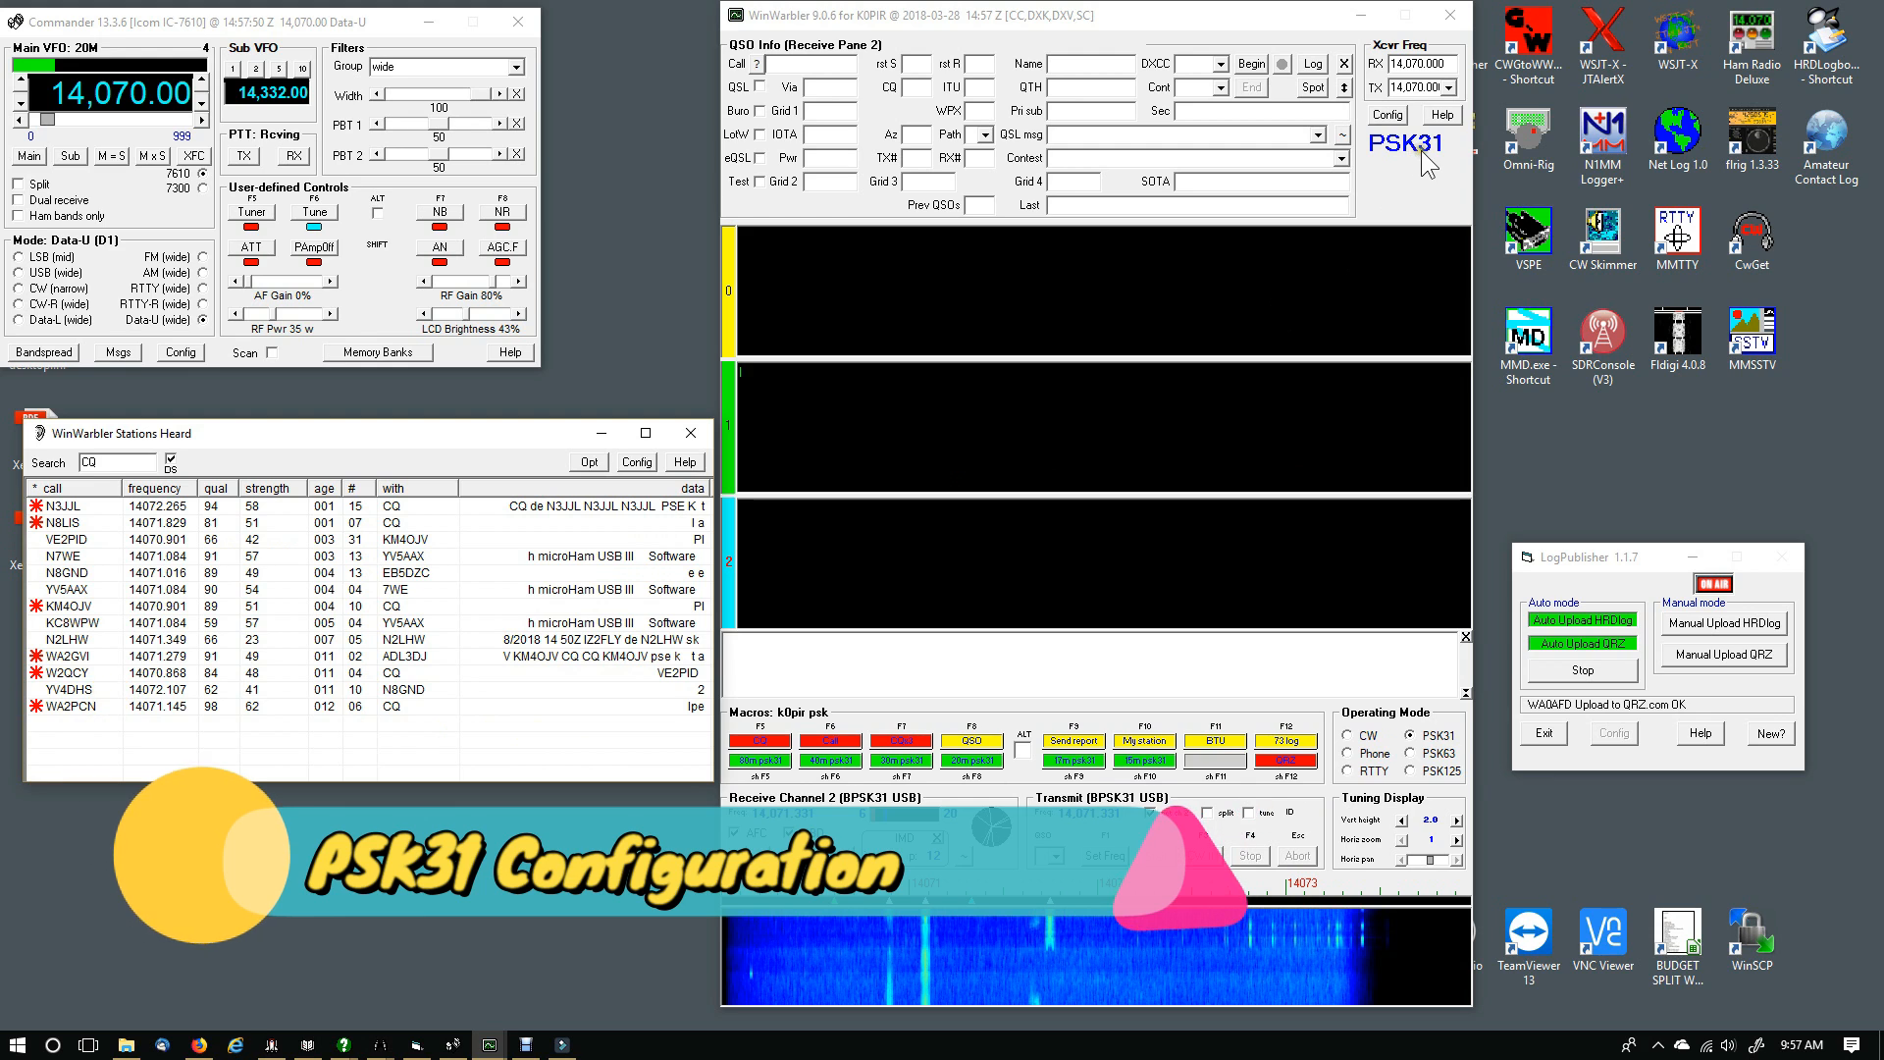
Review the preset frequencies in the General configuration and in the transceiver's TX frequency list
left_click(1386, 116)
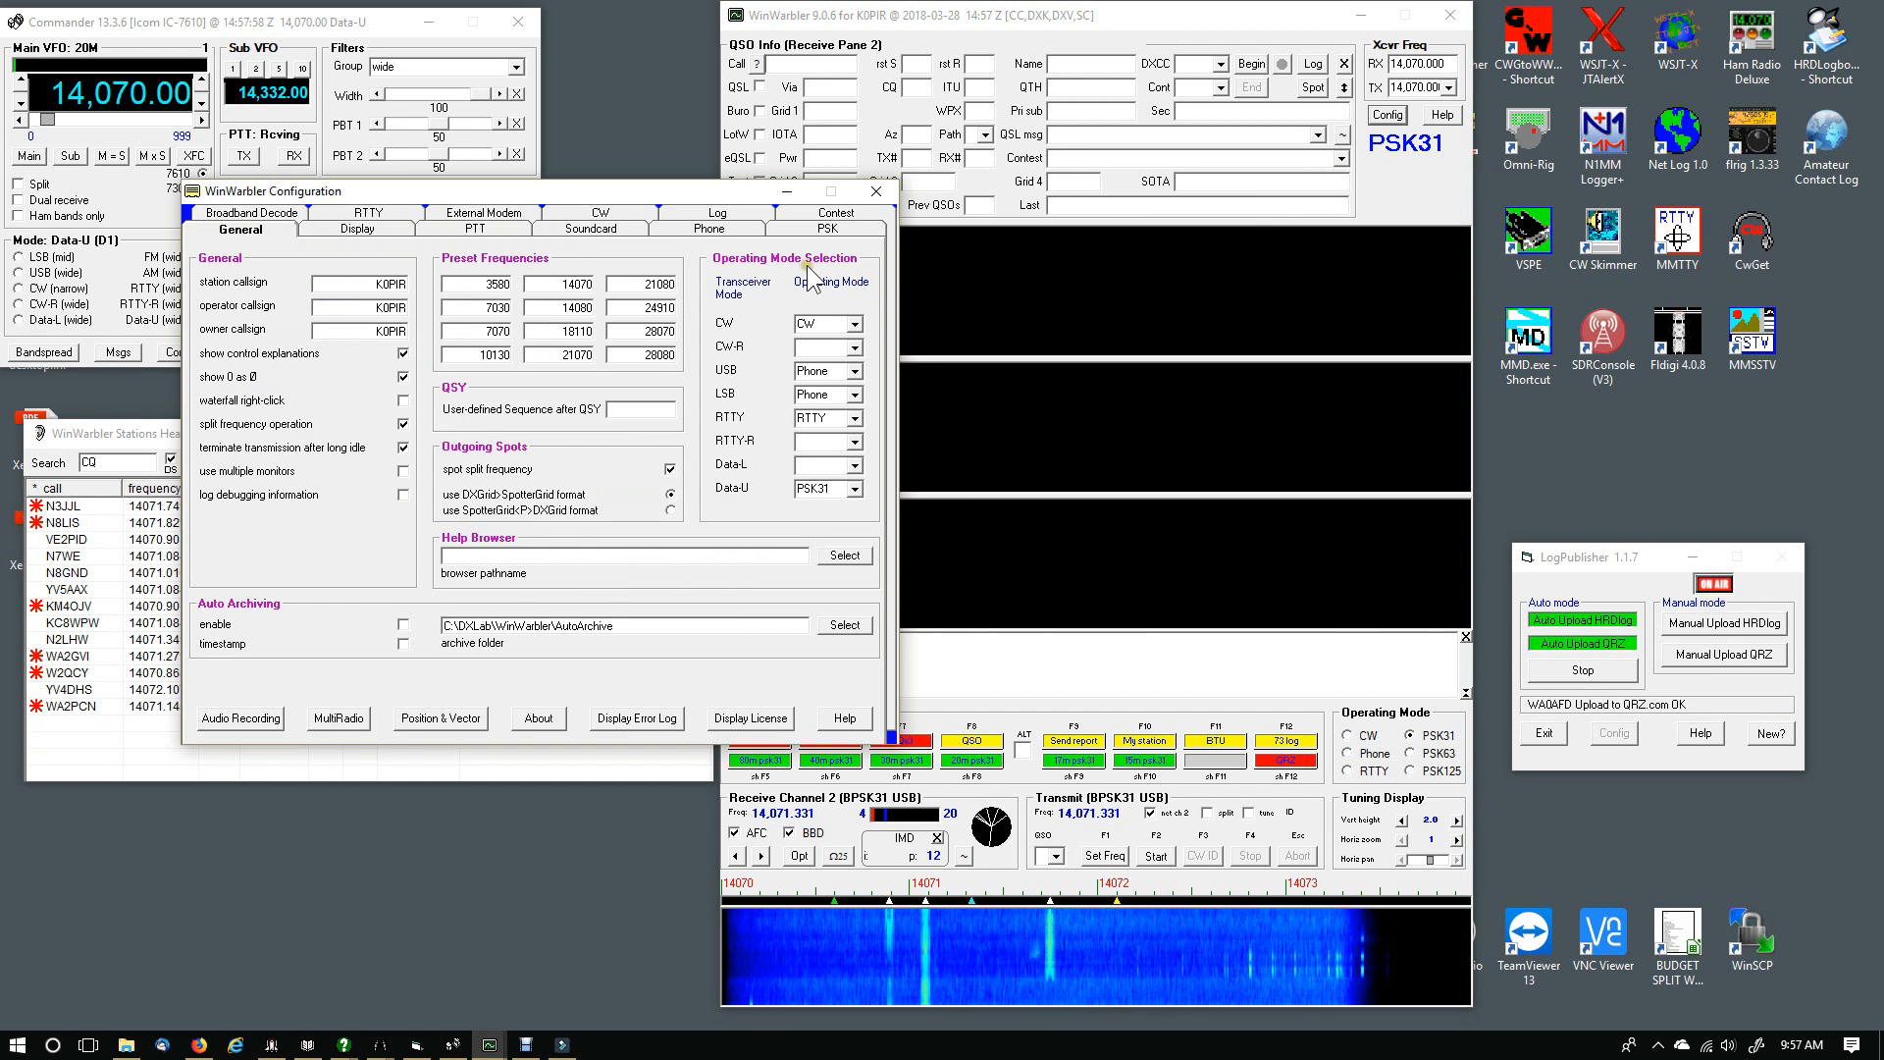
left_click_drag(667, 193, 1216, 182)
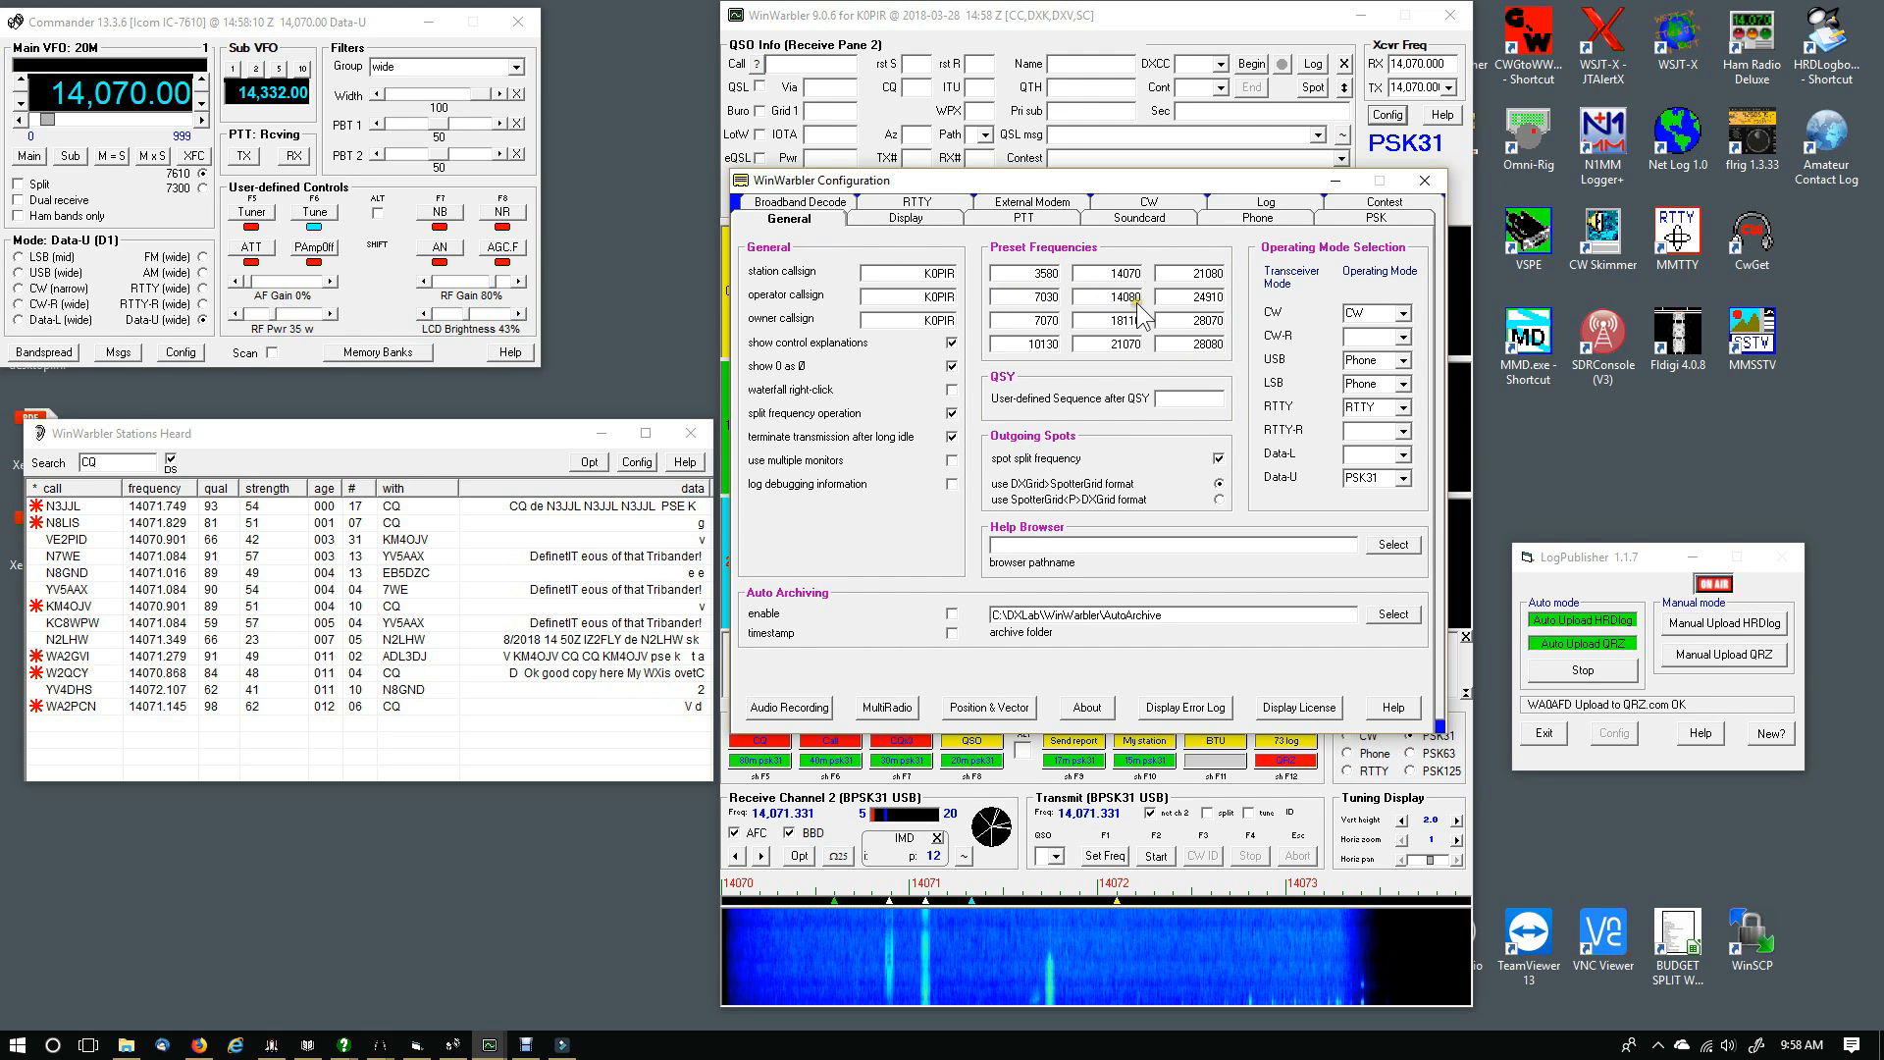
left_click(1425, 181)
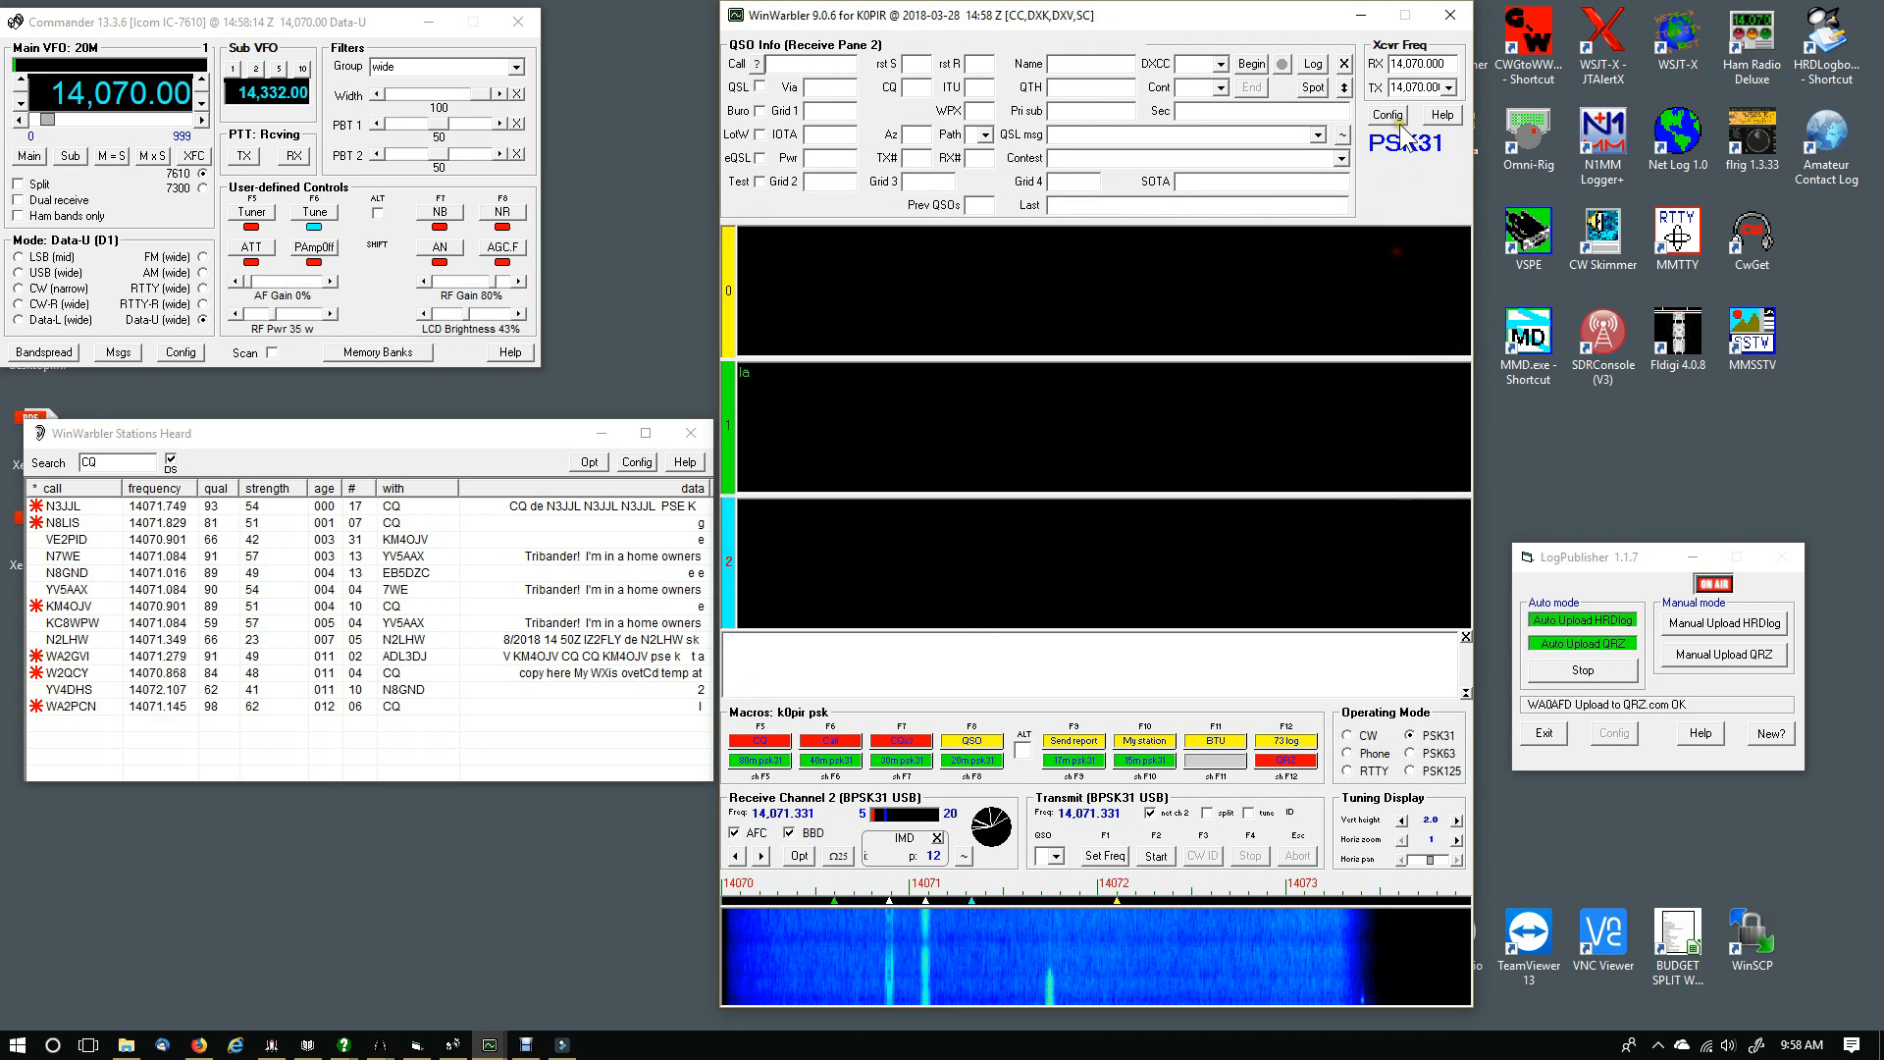
left_click(1448, 88)
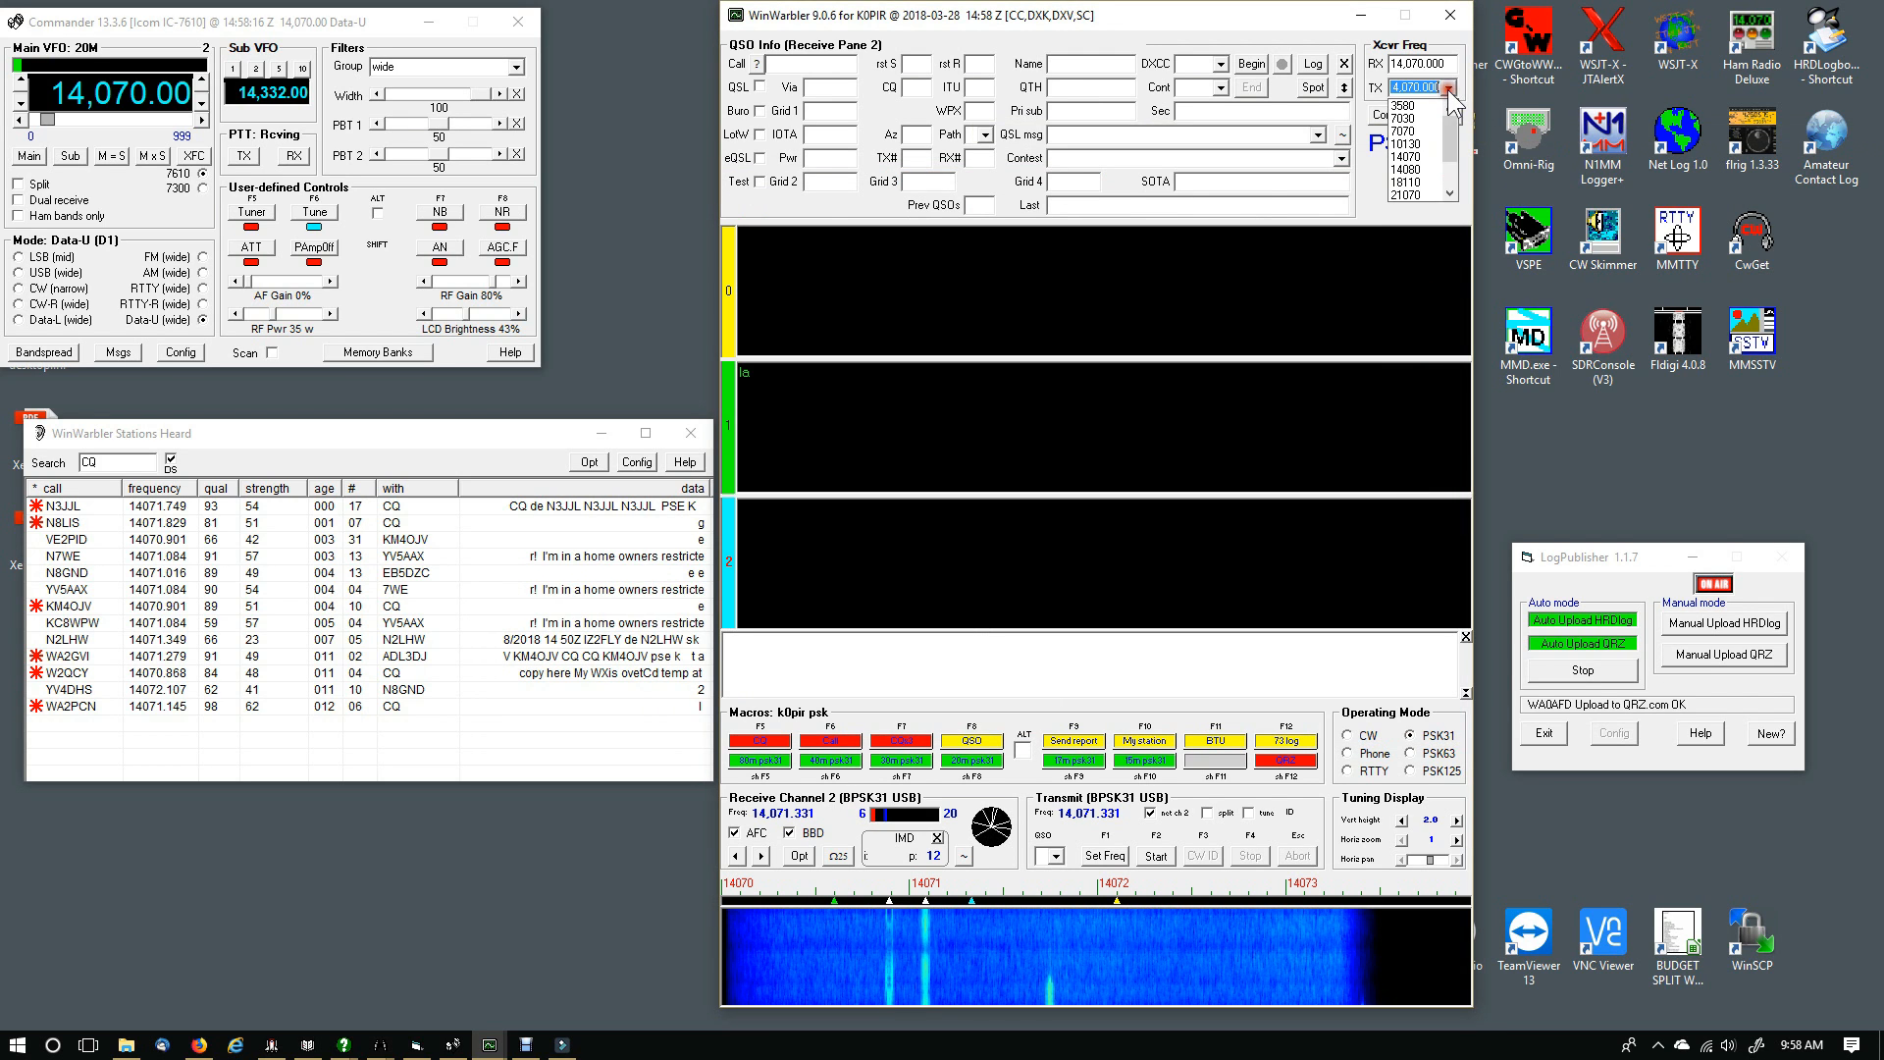
left_click(1381, 204)
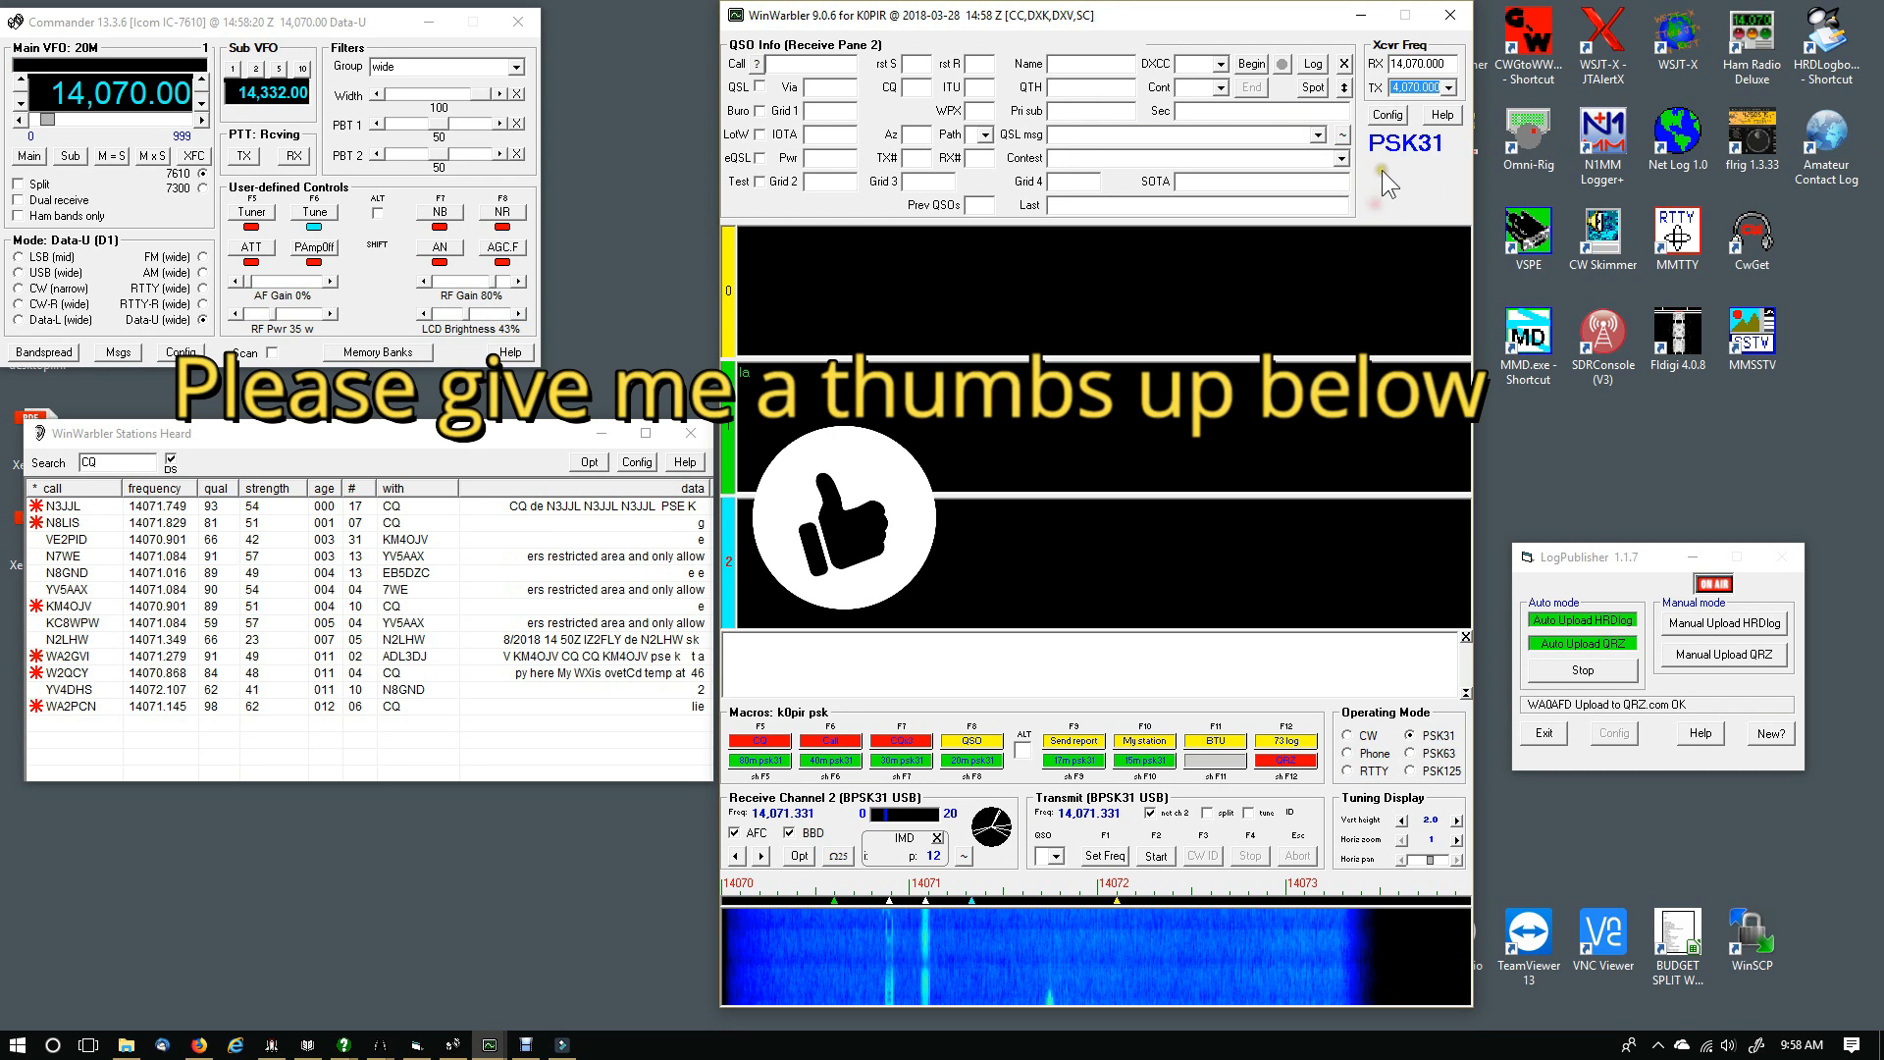
Examine the General operating mode selection and the Display configuration's font and color settings for the receive and transmit panes
left_click(1390, 120)
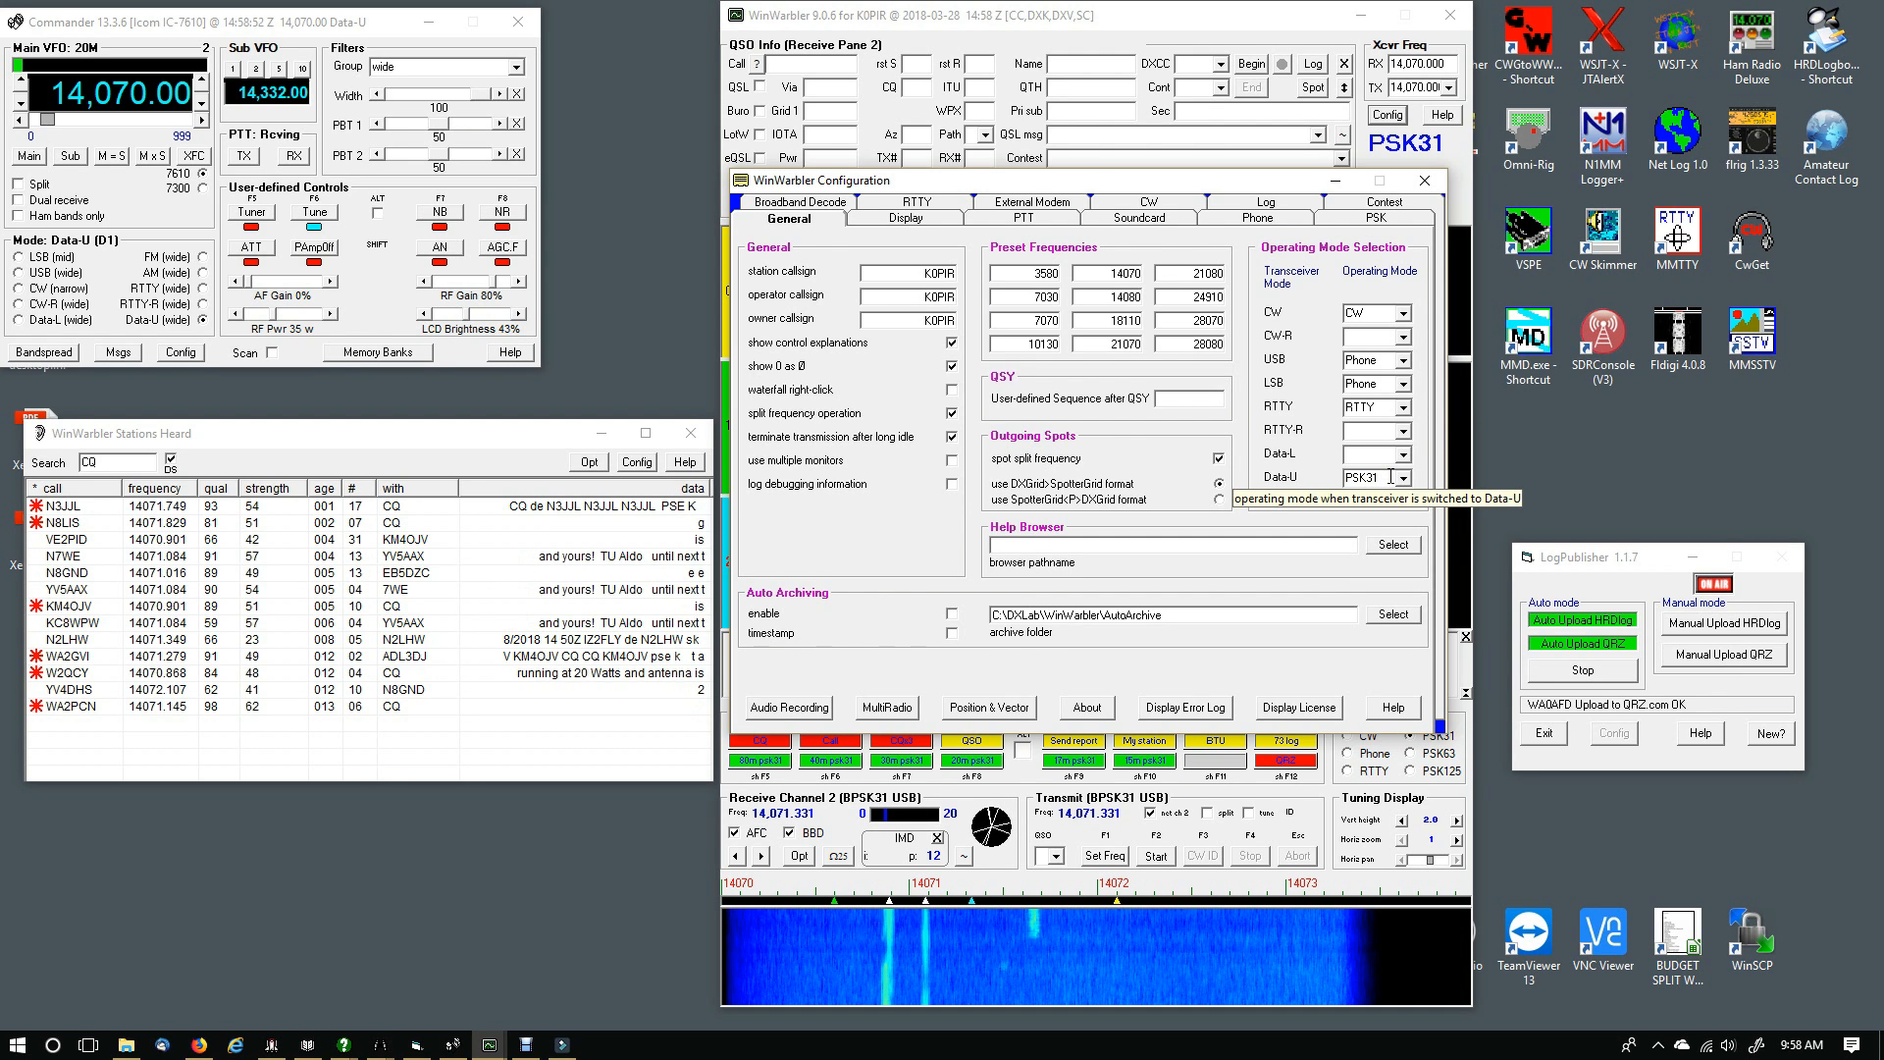
left_click(935, 222)
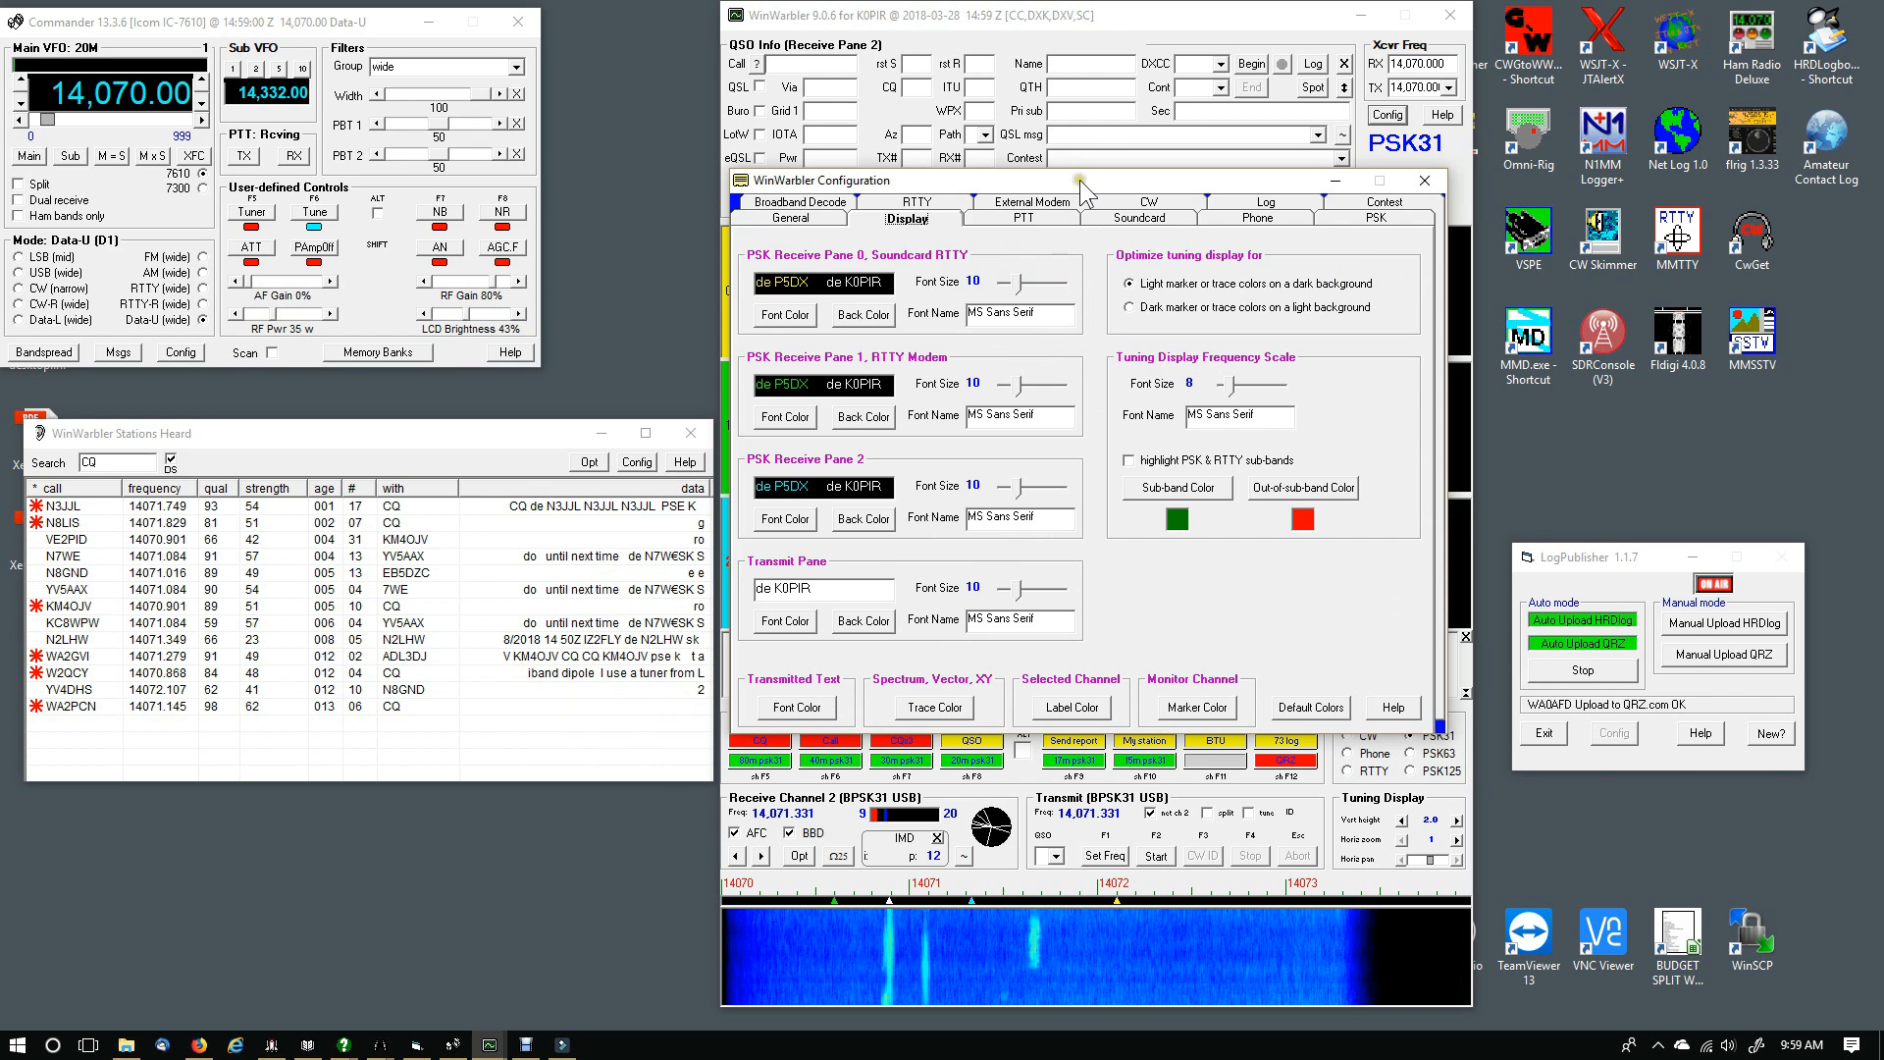
left_click_drag(1080, 179, 1270, 199)
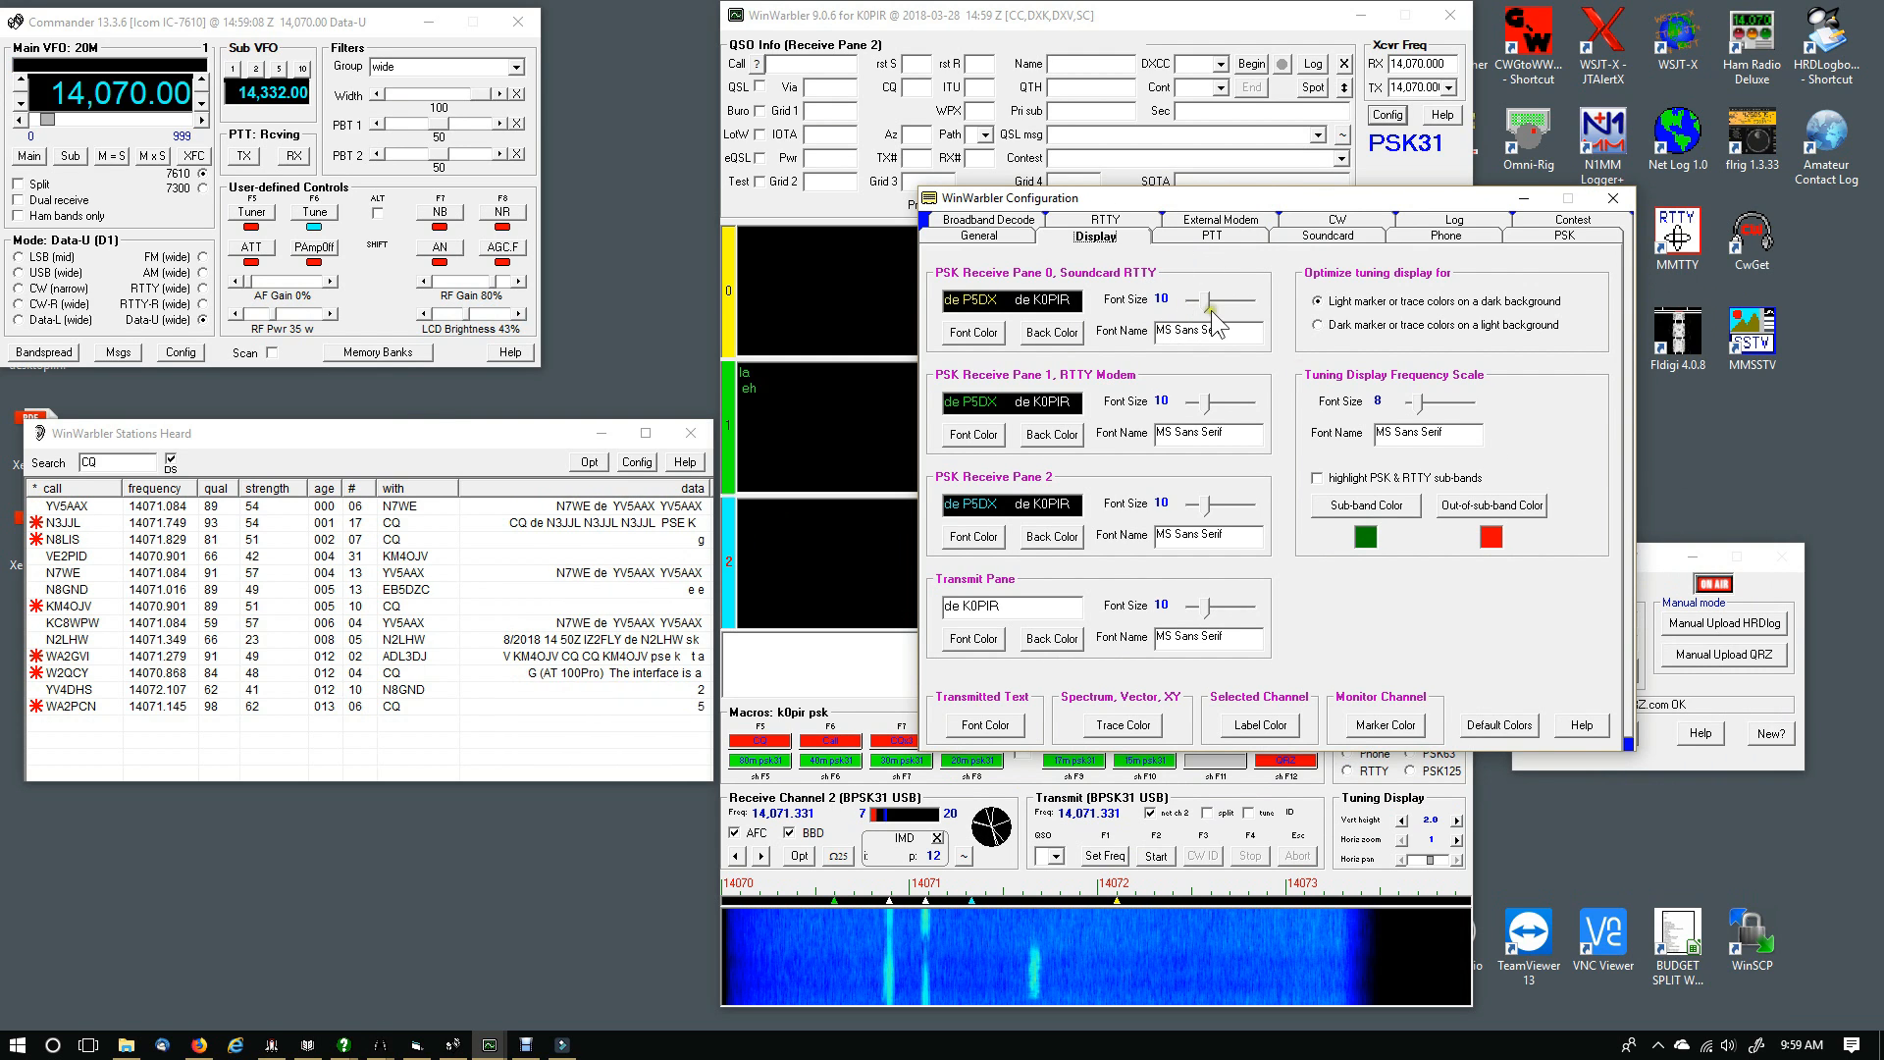
Examine the configuration's PTT mode and port, soundcard device and Phone settings, repositioning the Commander window along the way
left_click(1224, 238)
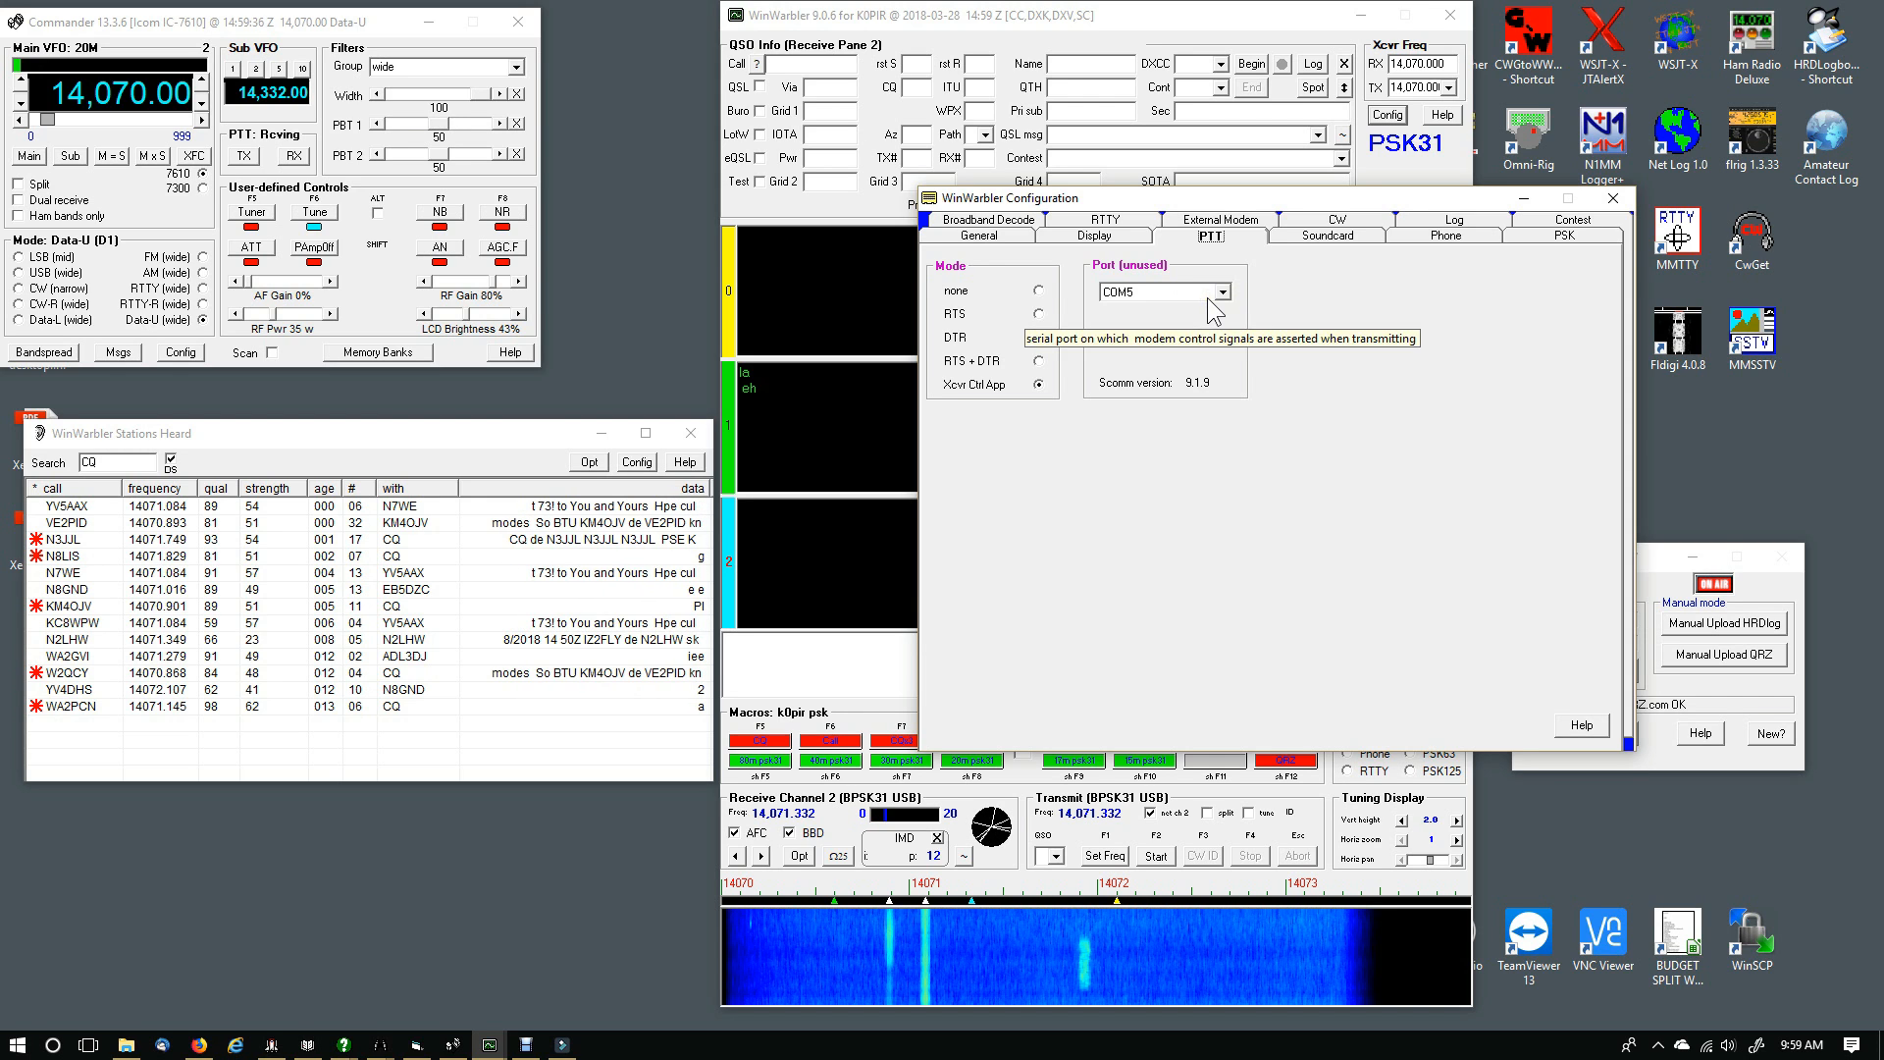
left_click_drag(225, 22, 318, 61)
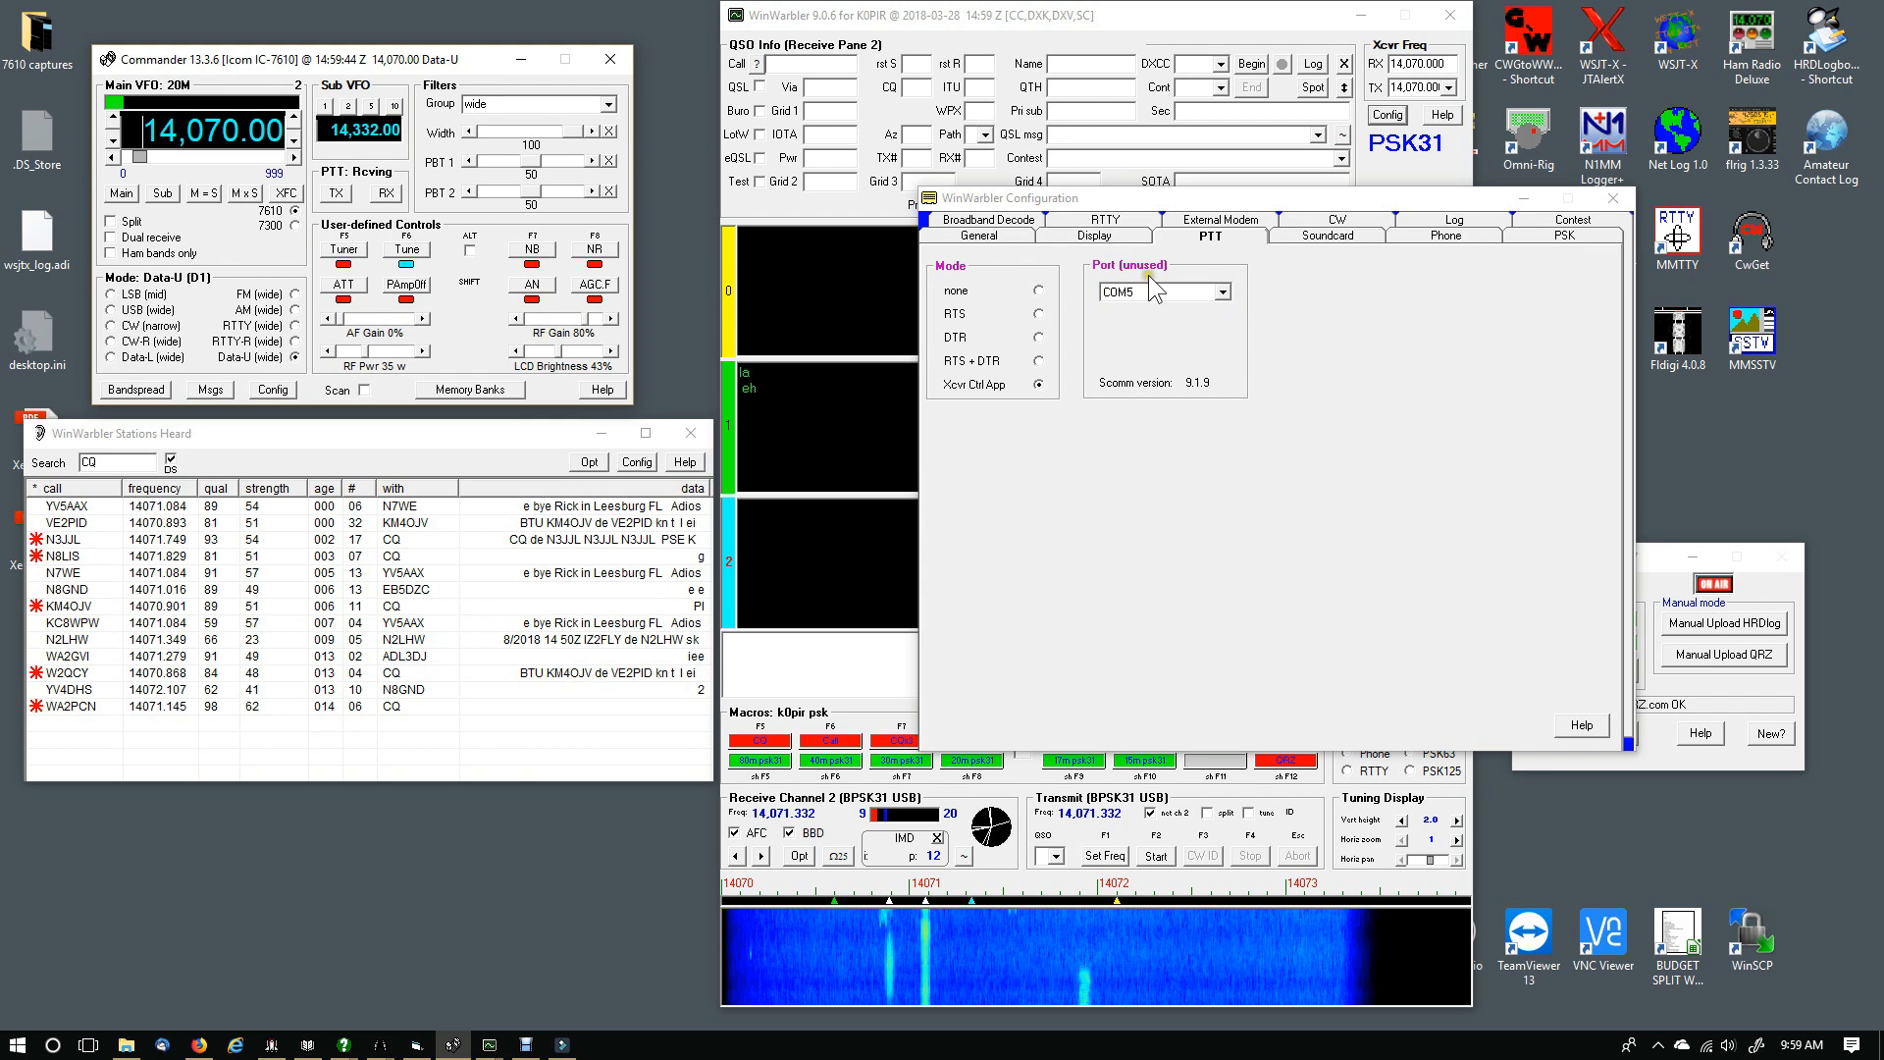
left_click(1325, 237)
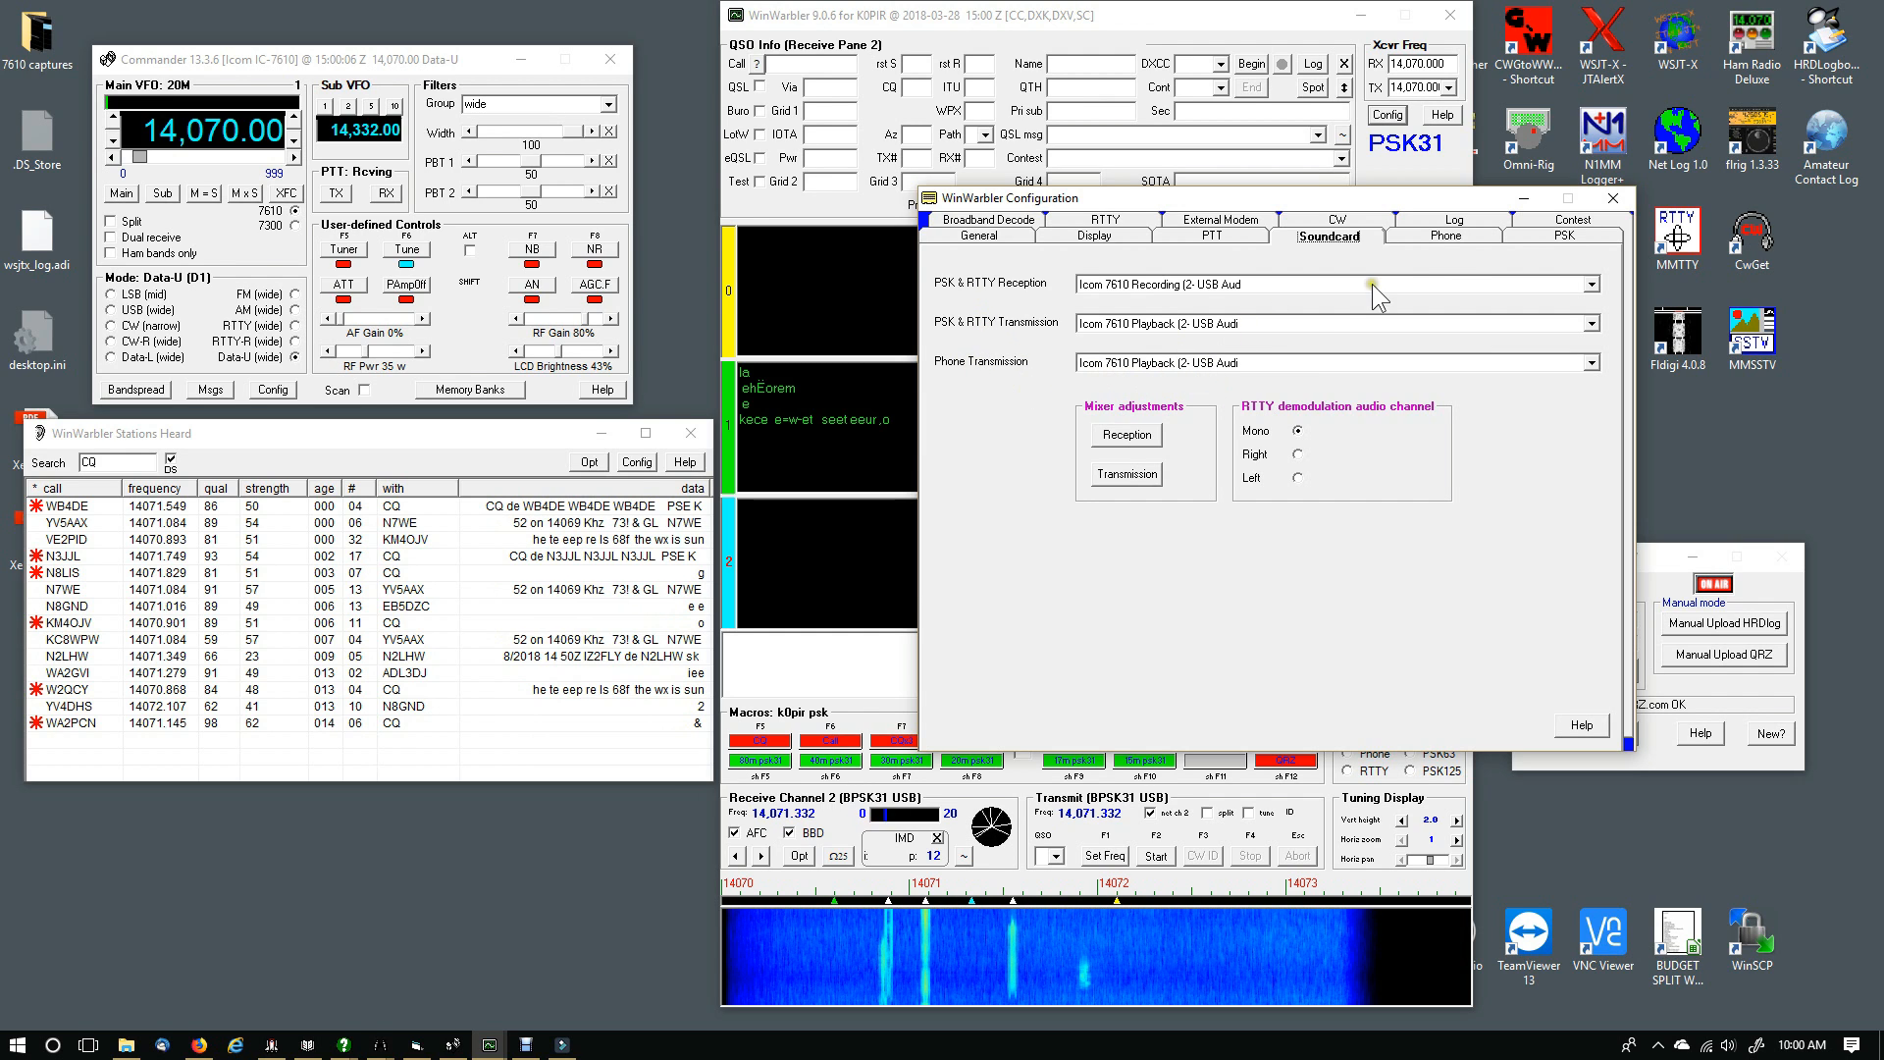
left_click(1438, 235)
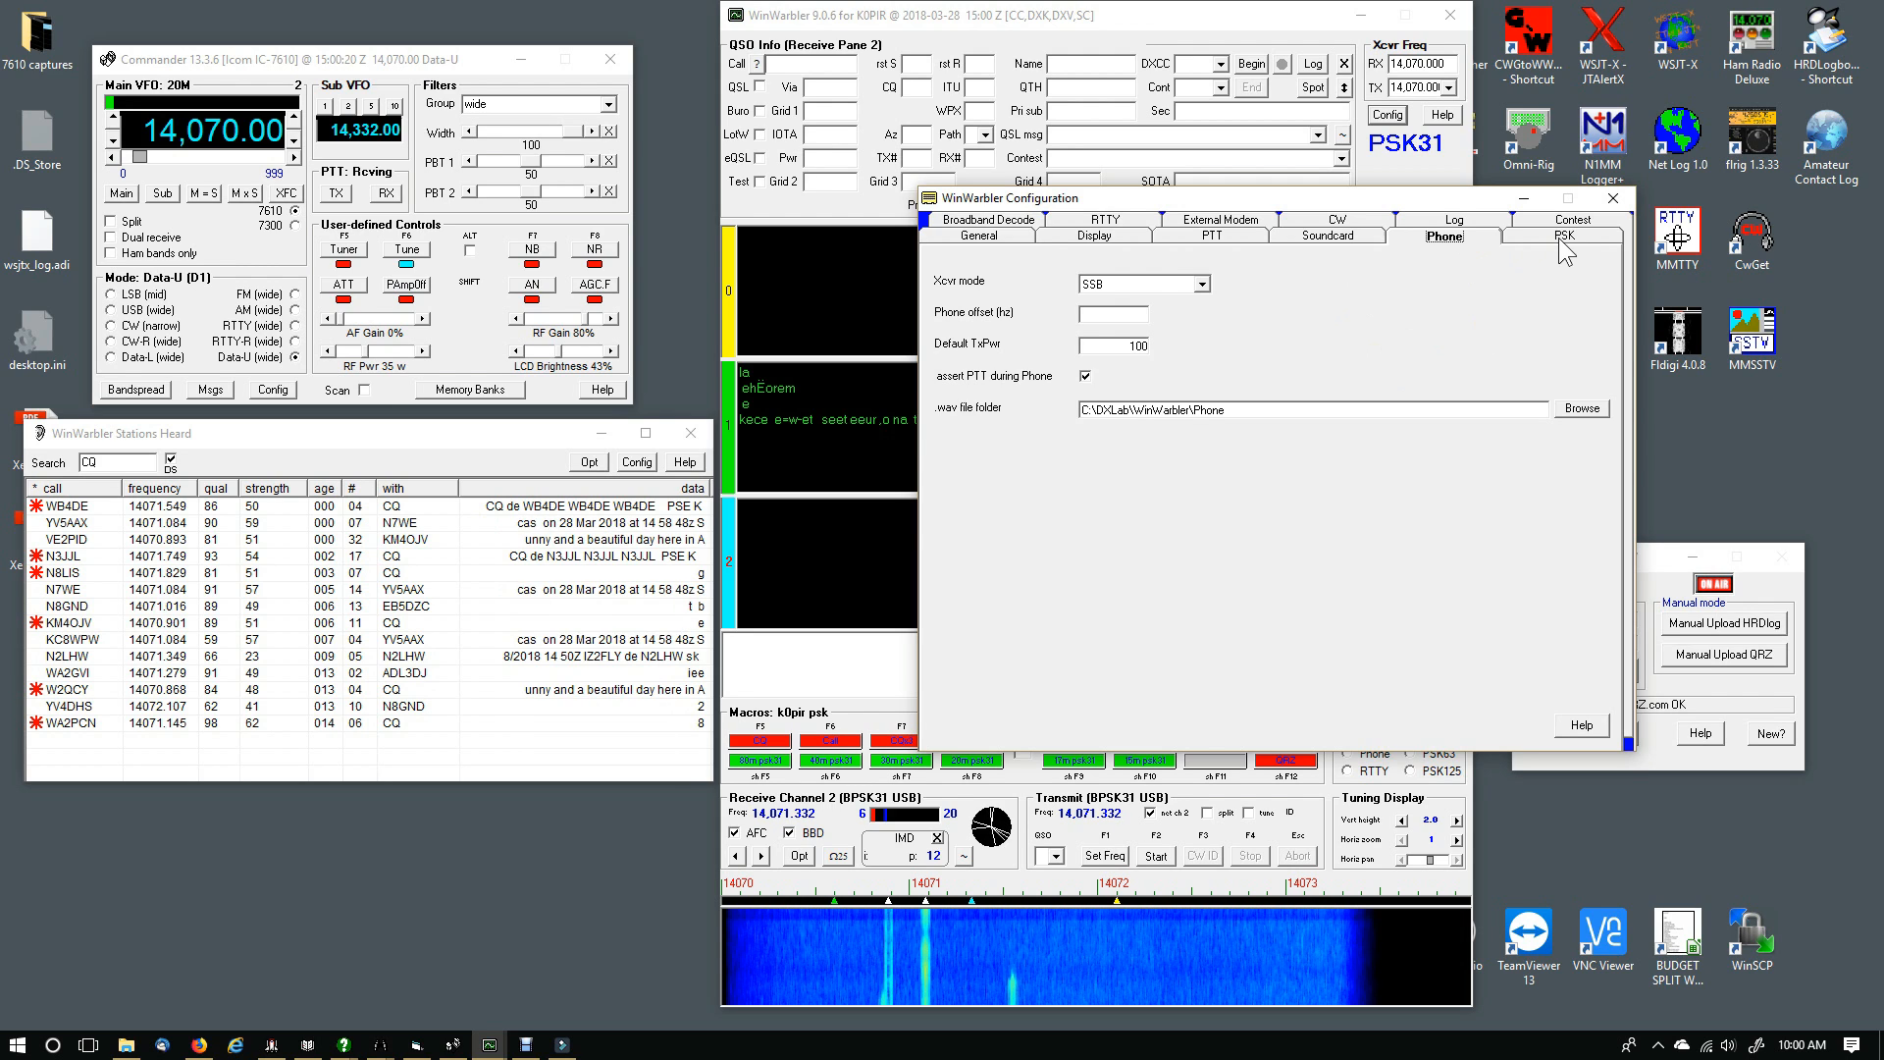
Review the Broadband Decode, RTTY, External Modem, CW, Log and Contest configuration settings
left_click(1018, 223)
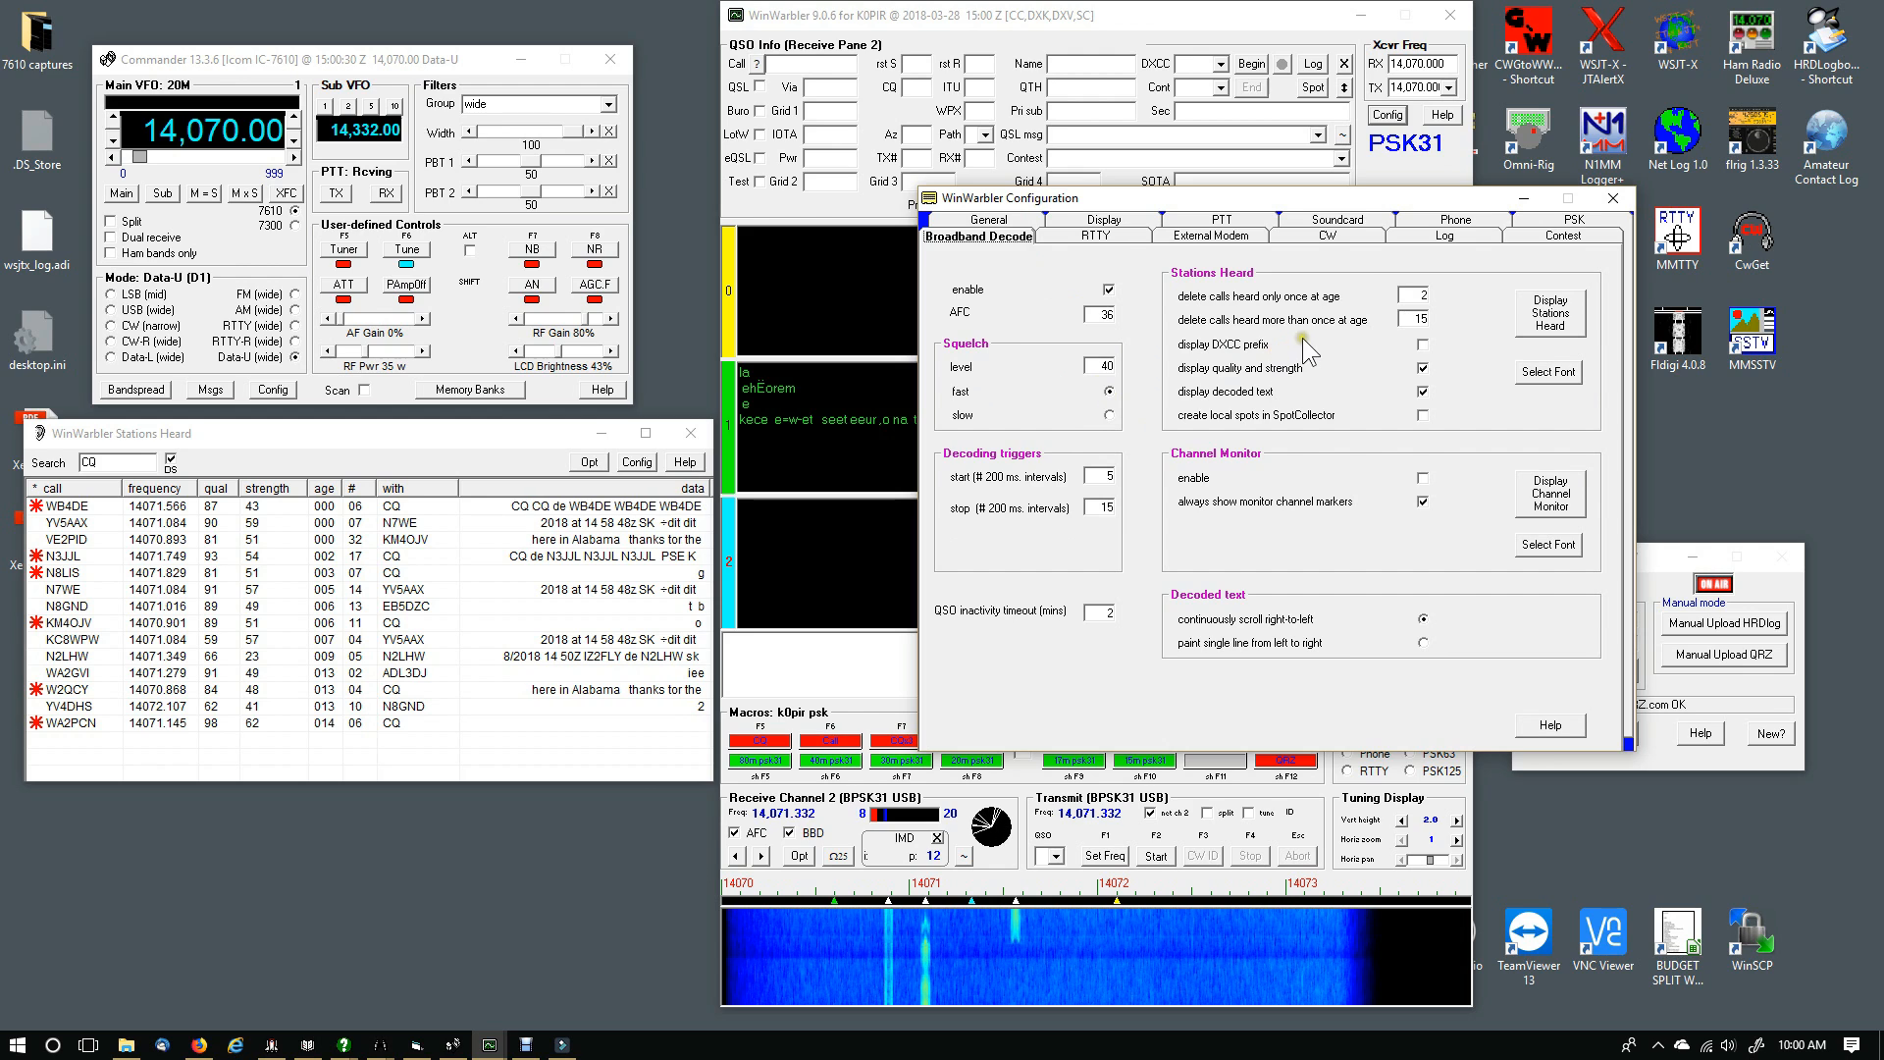
left_click(1113, 243)
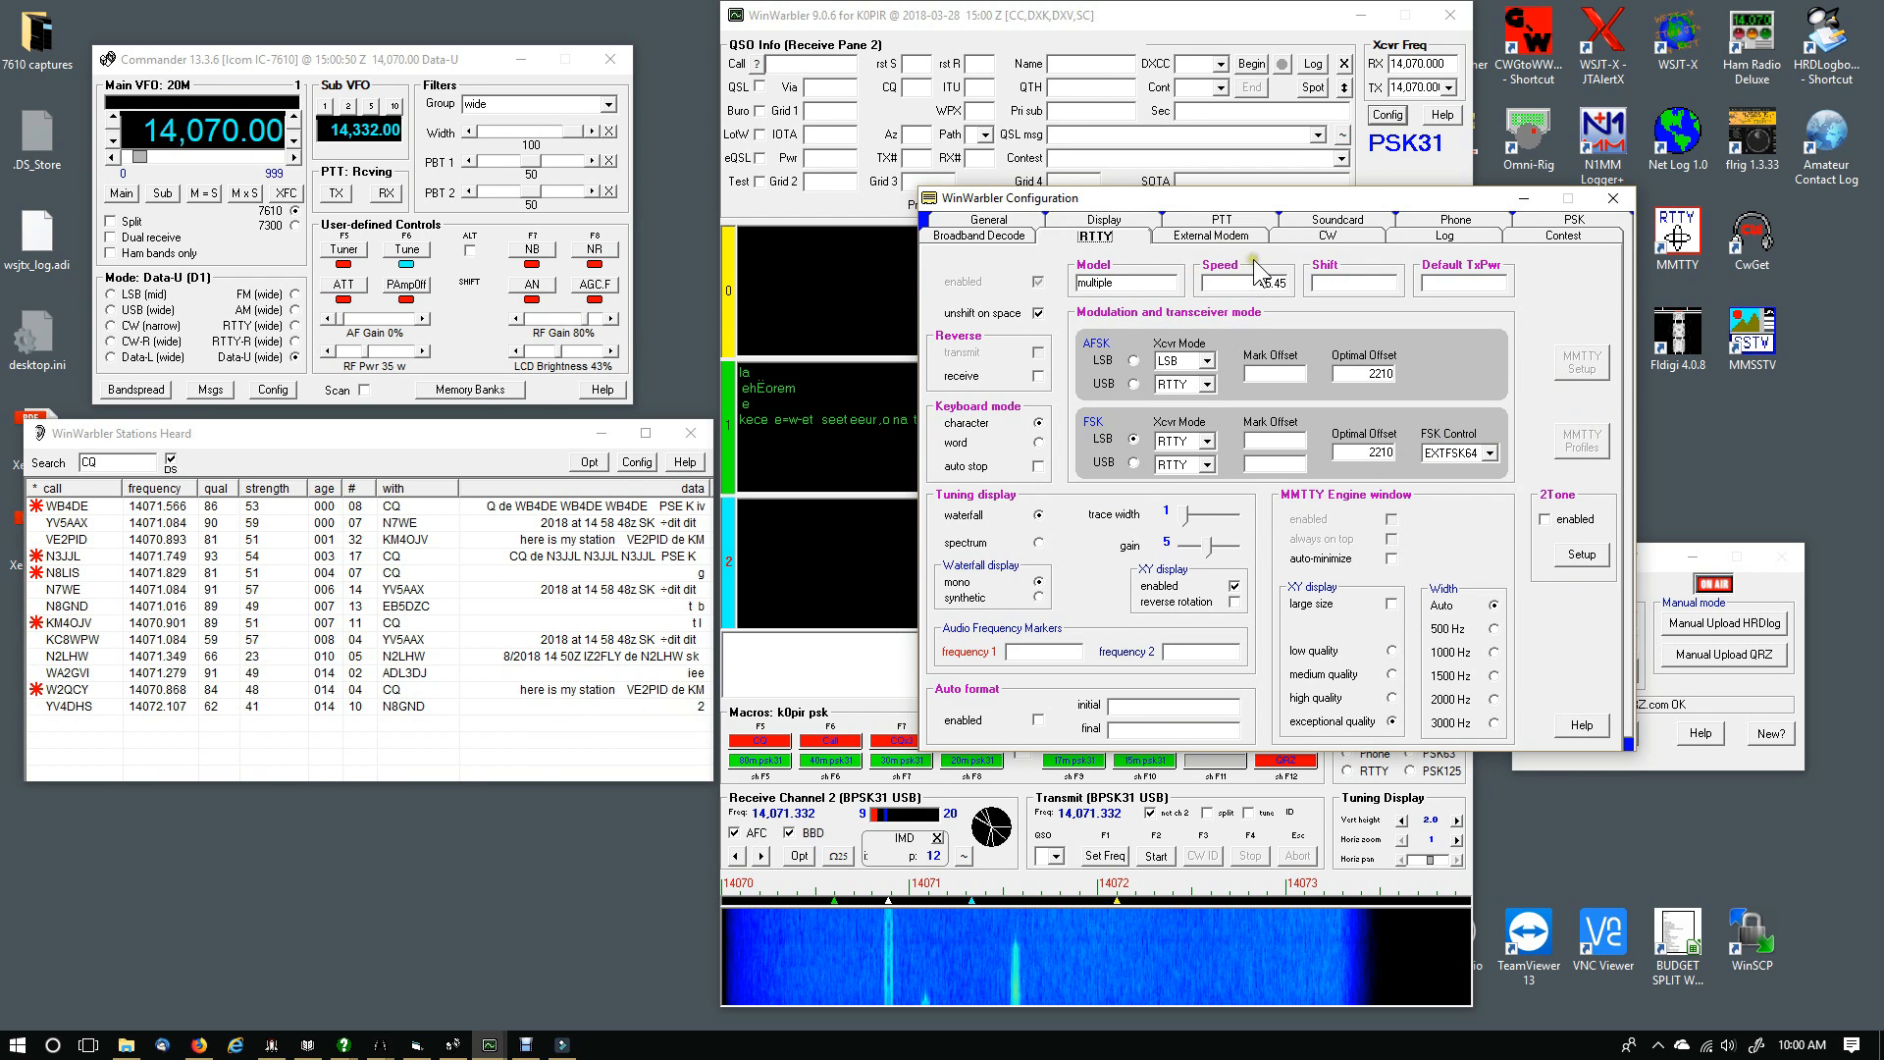
left_click(1037, 283)
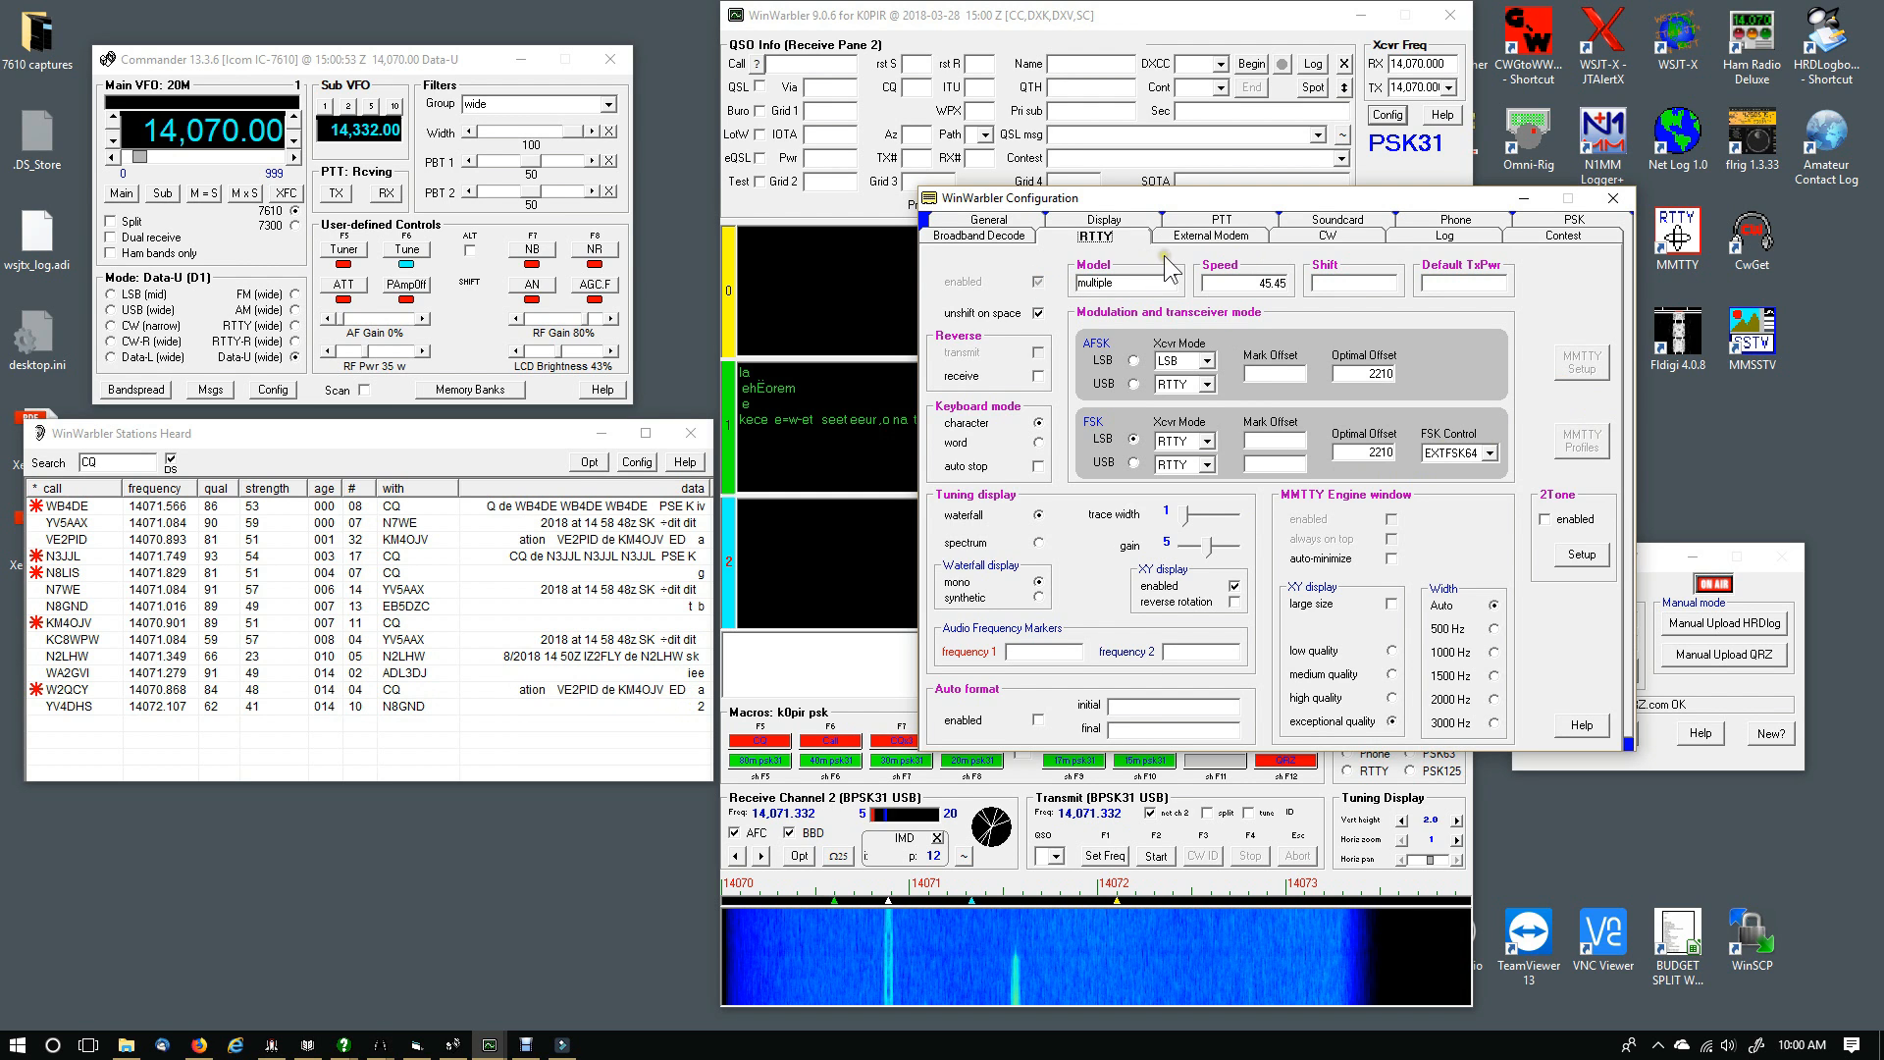
left_click(1232, 244)
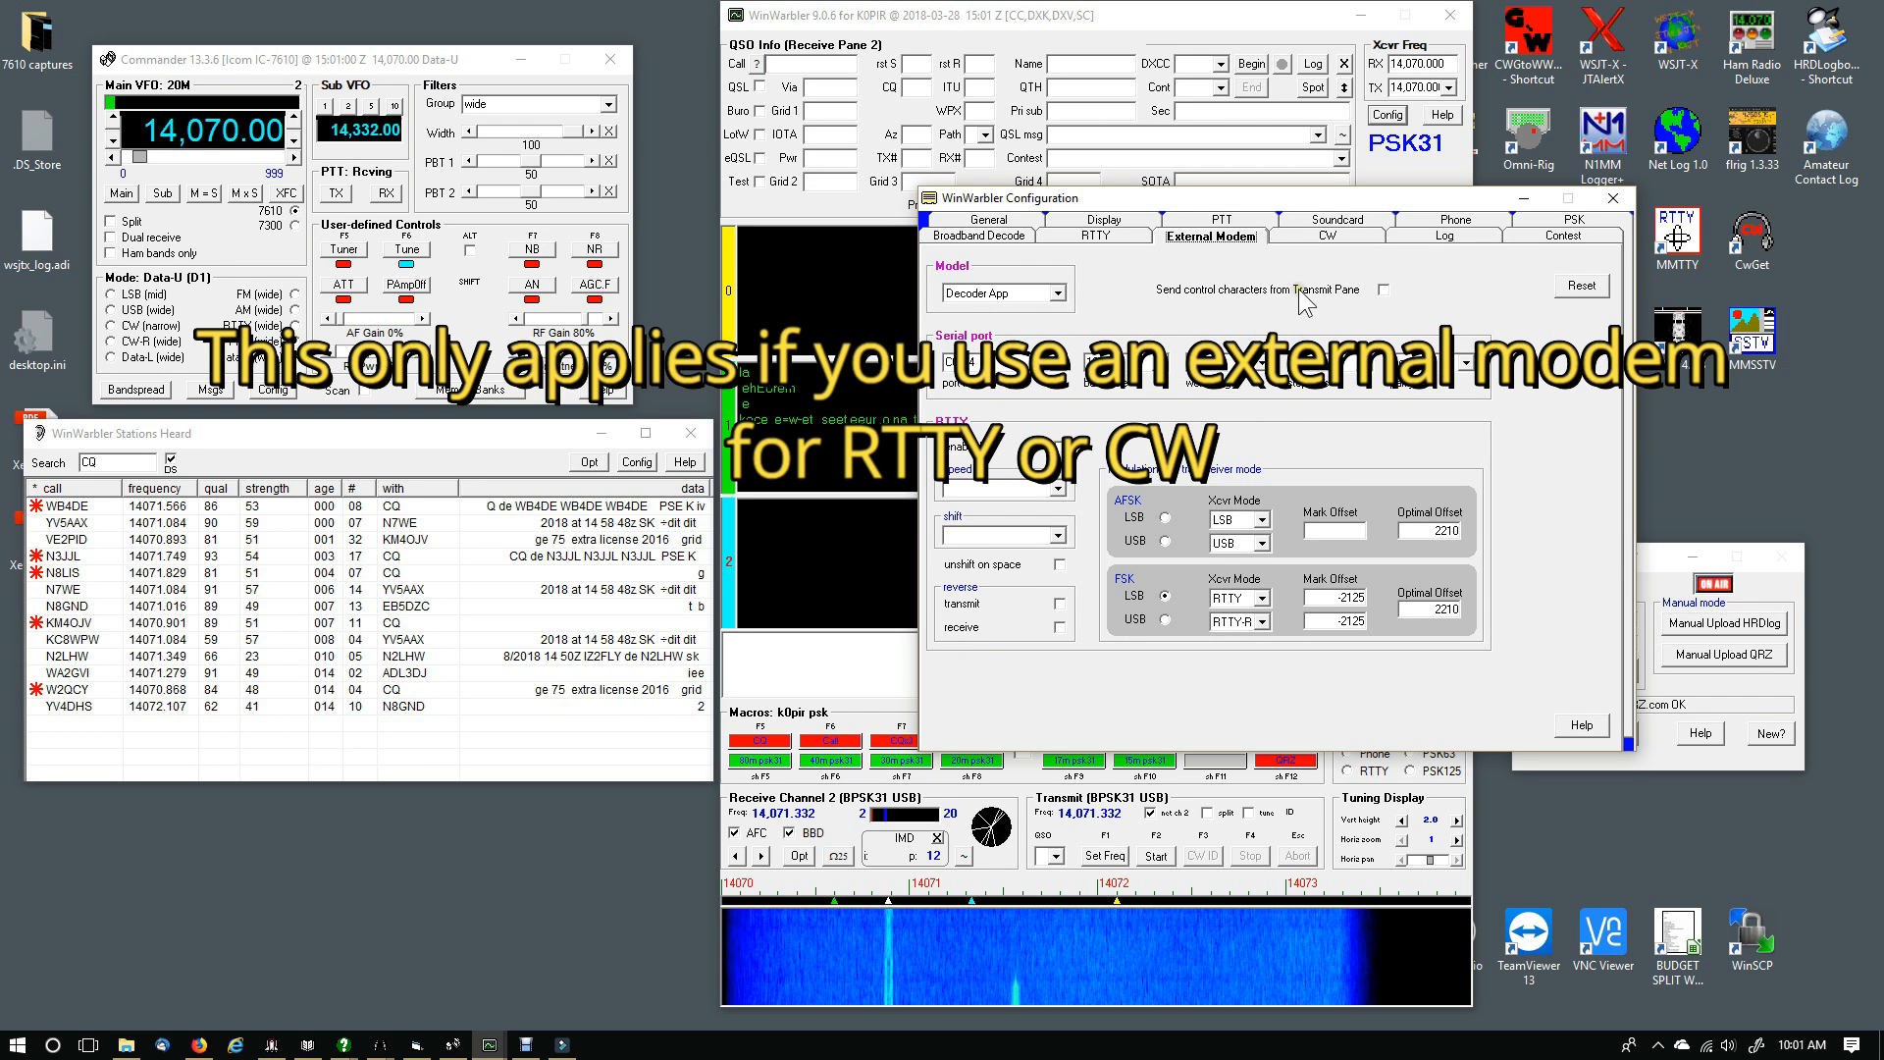
left_click(1333, 239)
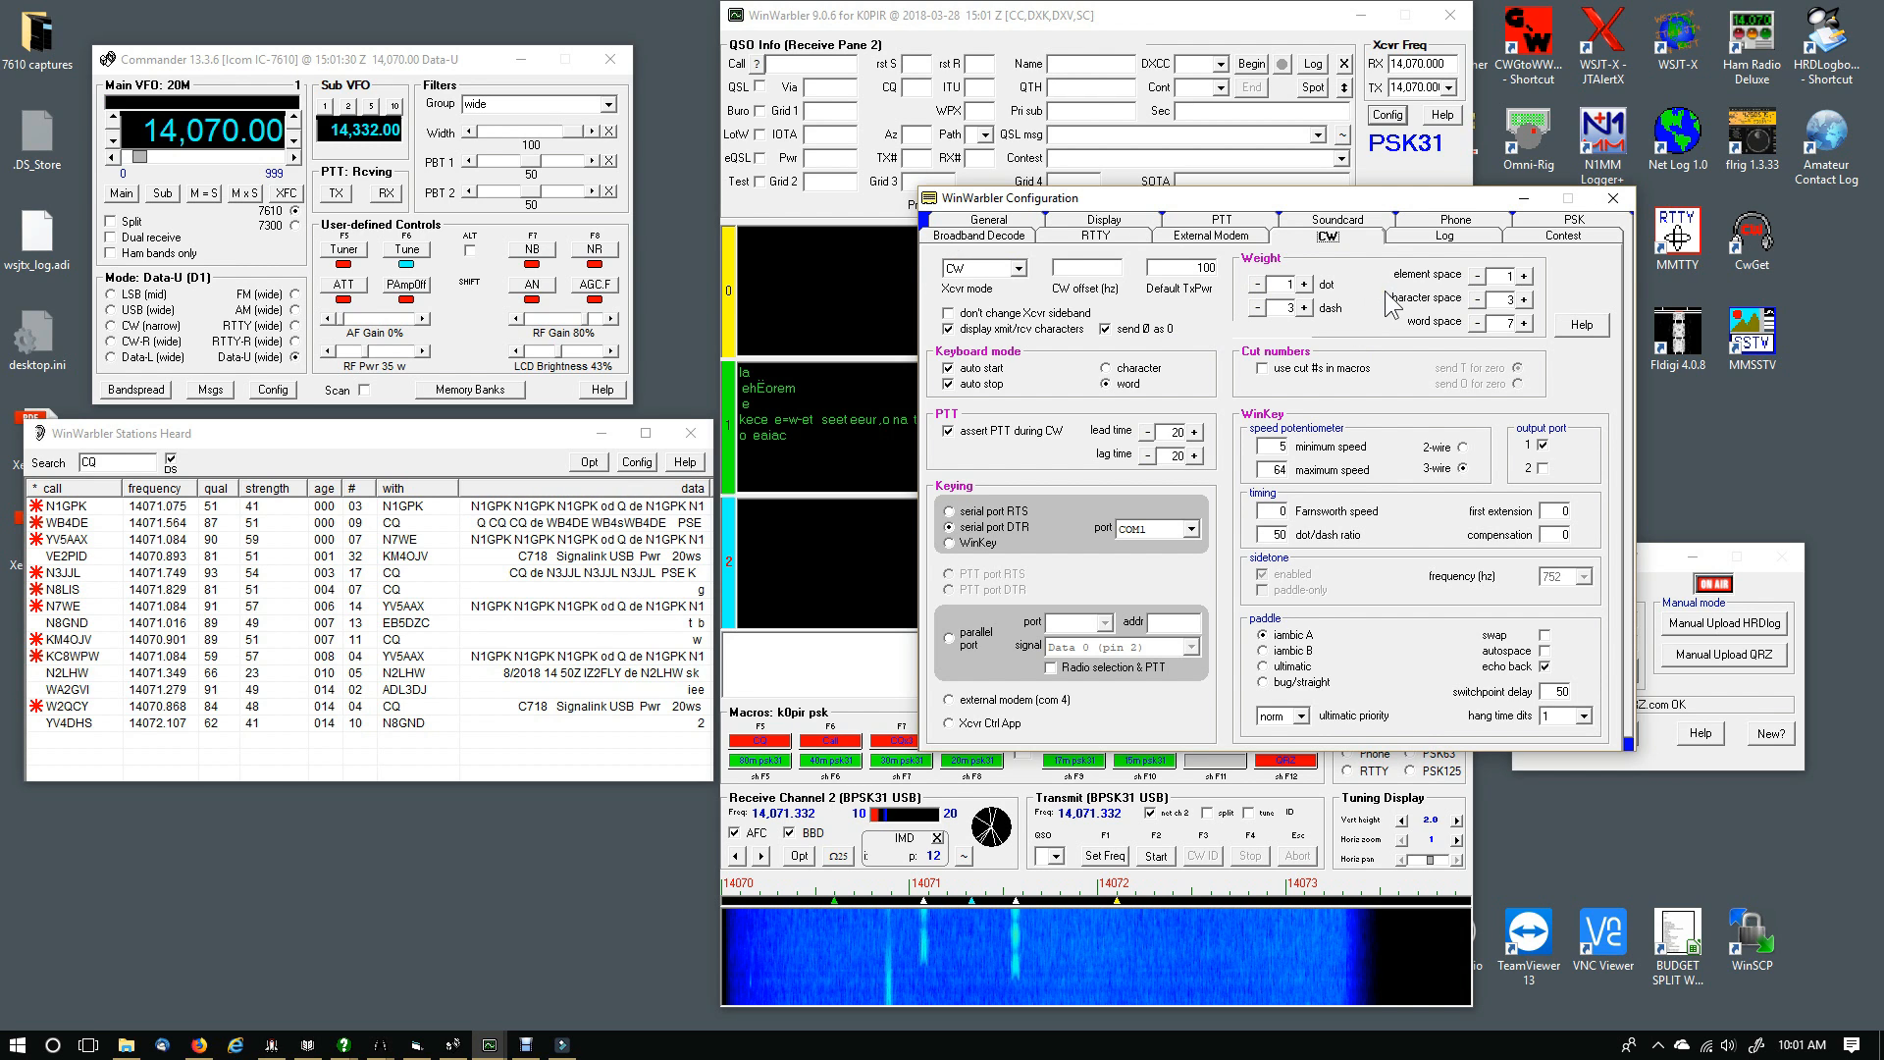
left_click(1425, 239)
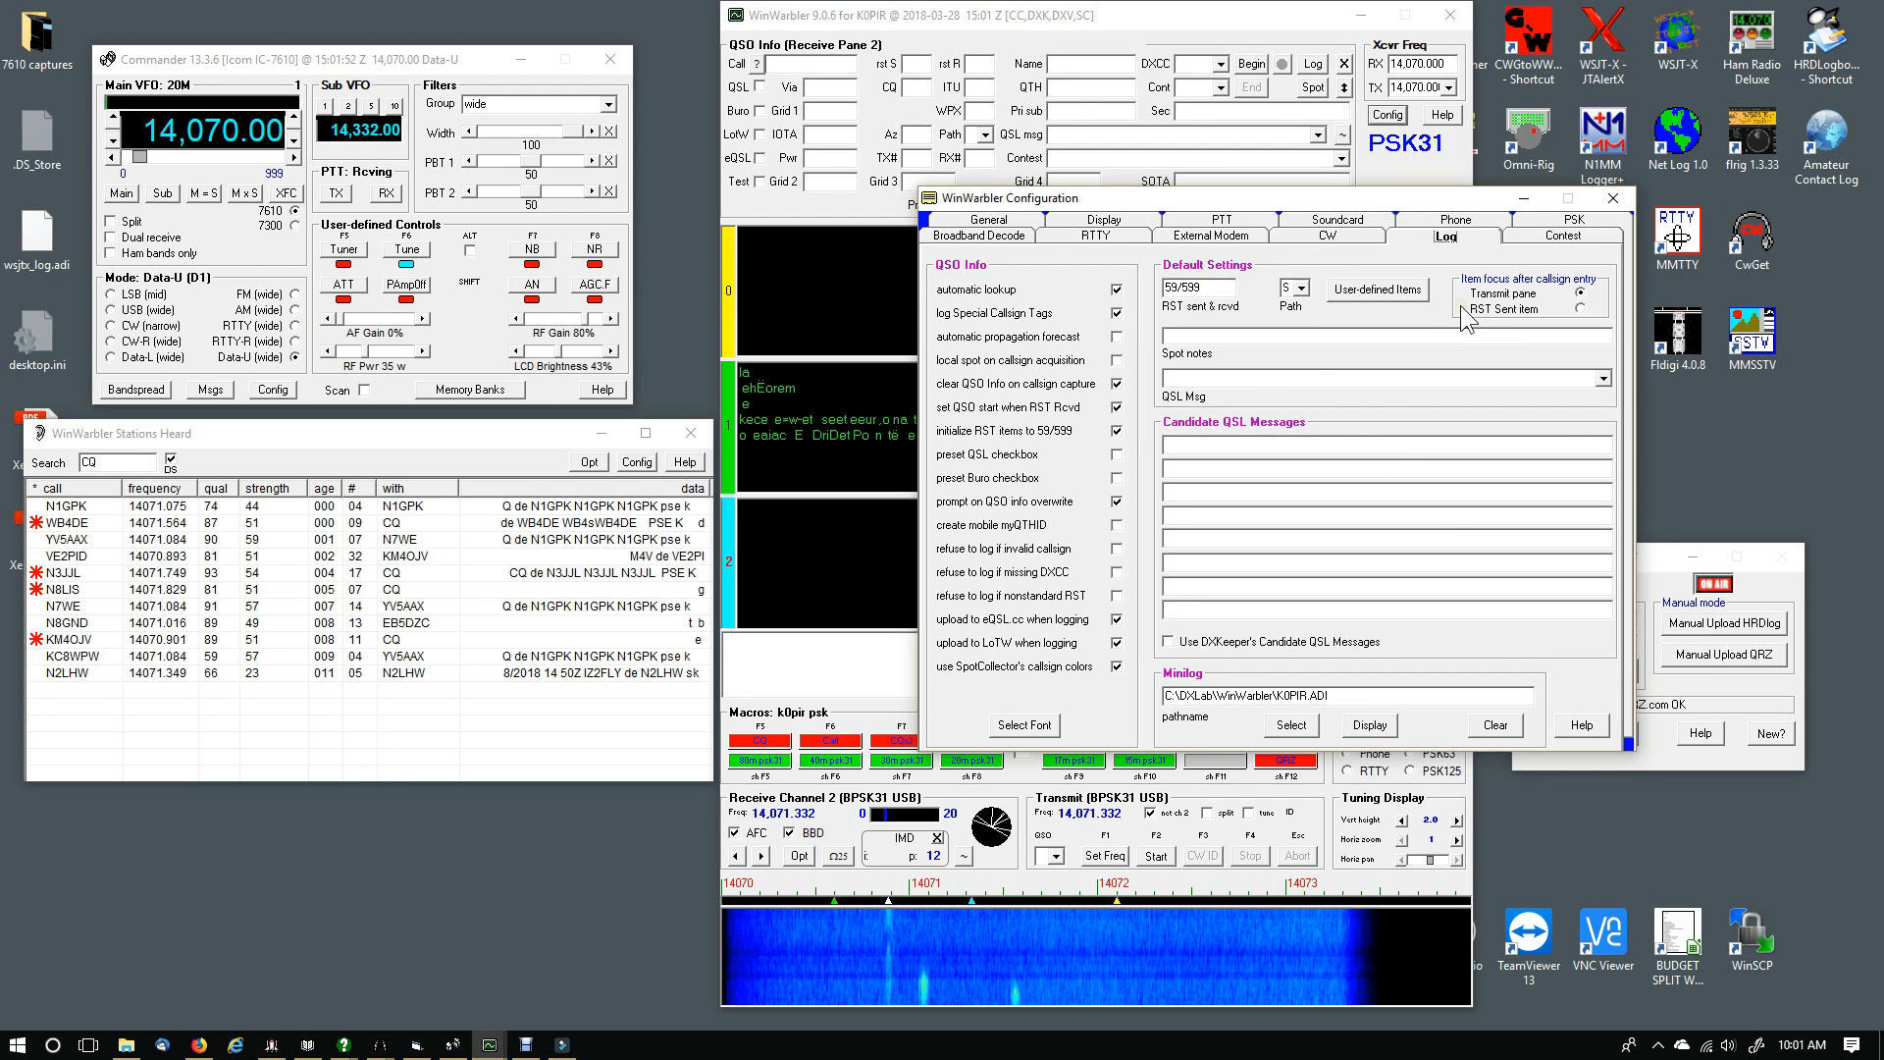
left_click(1555, 241)
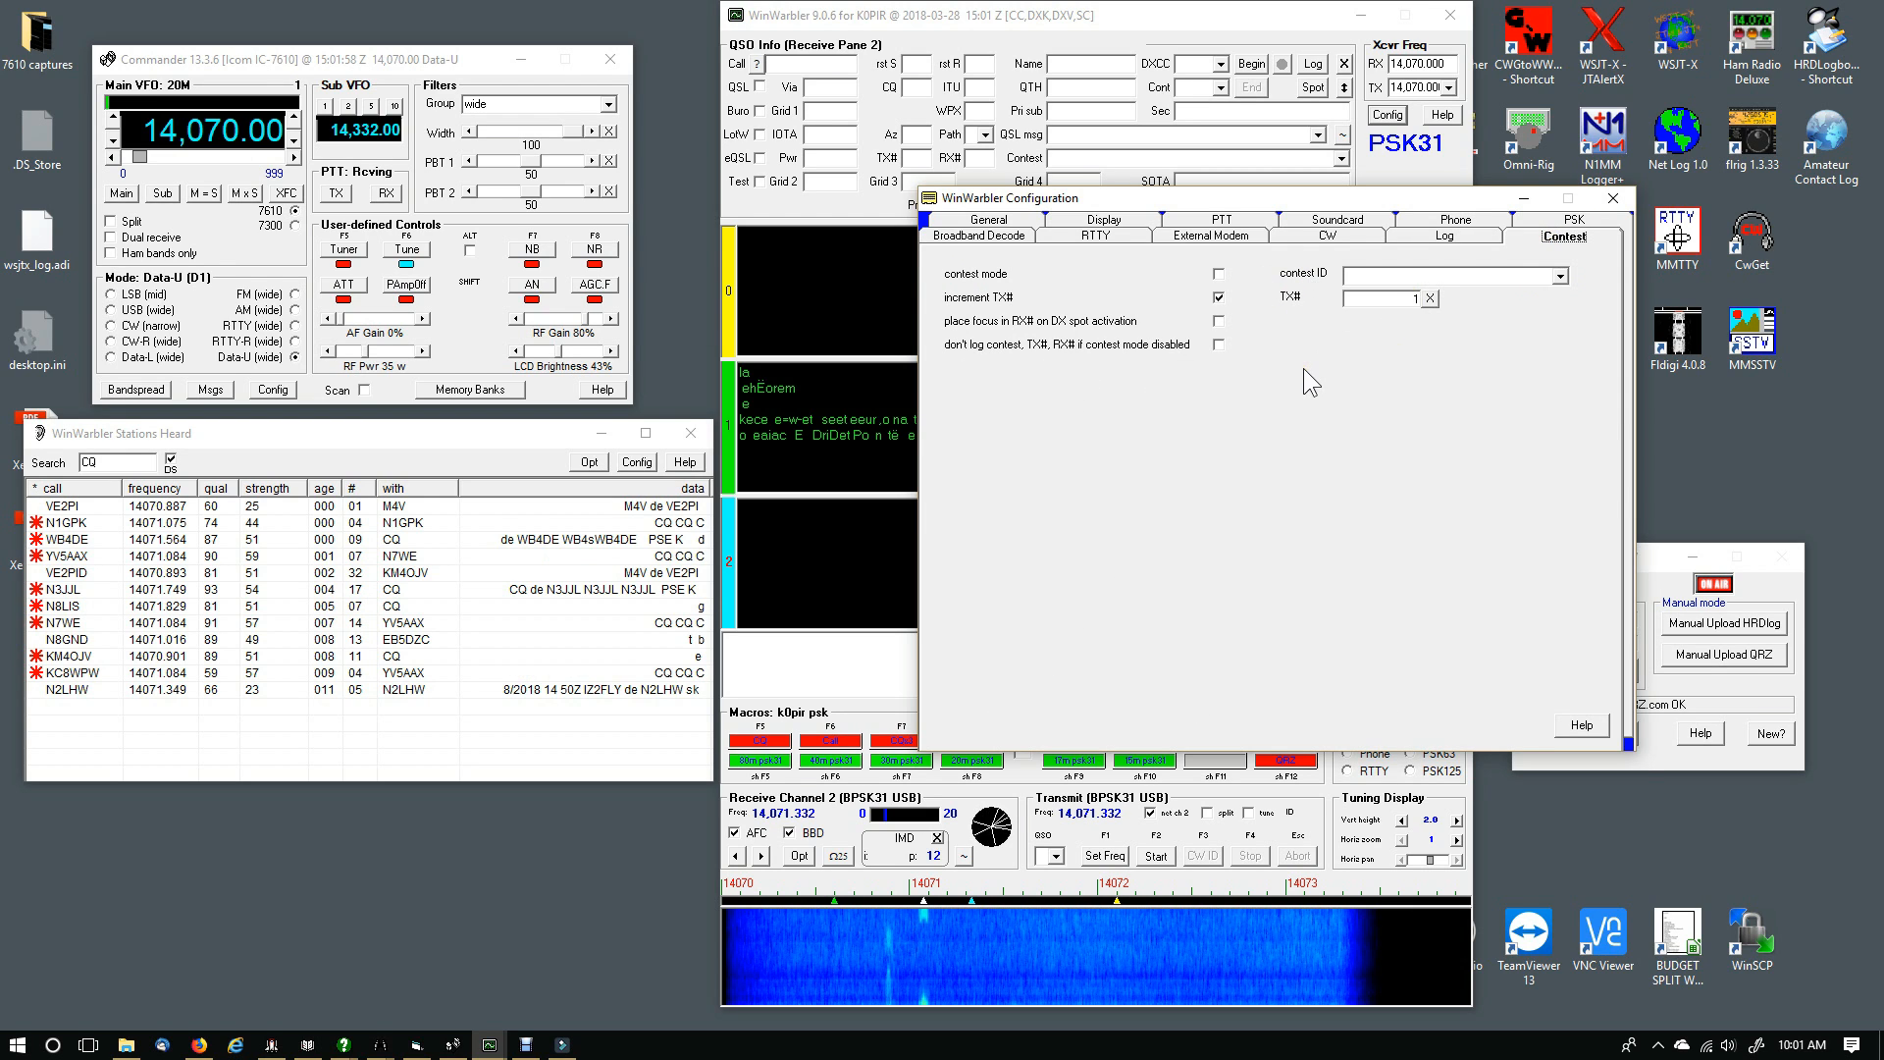
In the PSK configuration, switch the tuning display's channel ID to traces and back to markers
left_click(1538, 216)
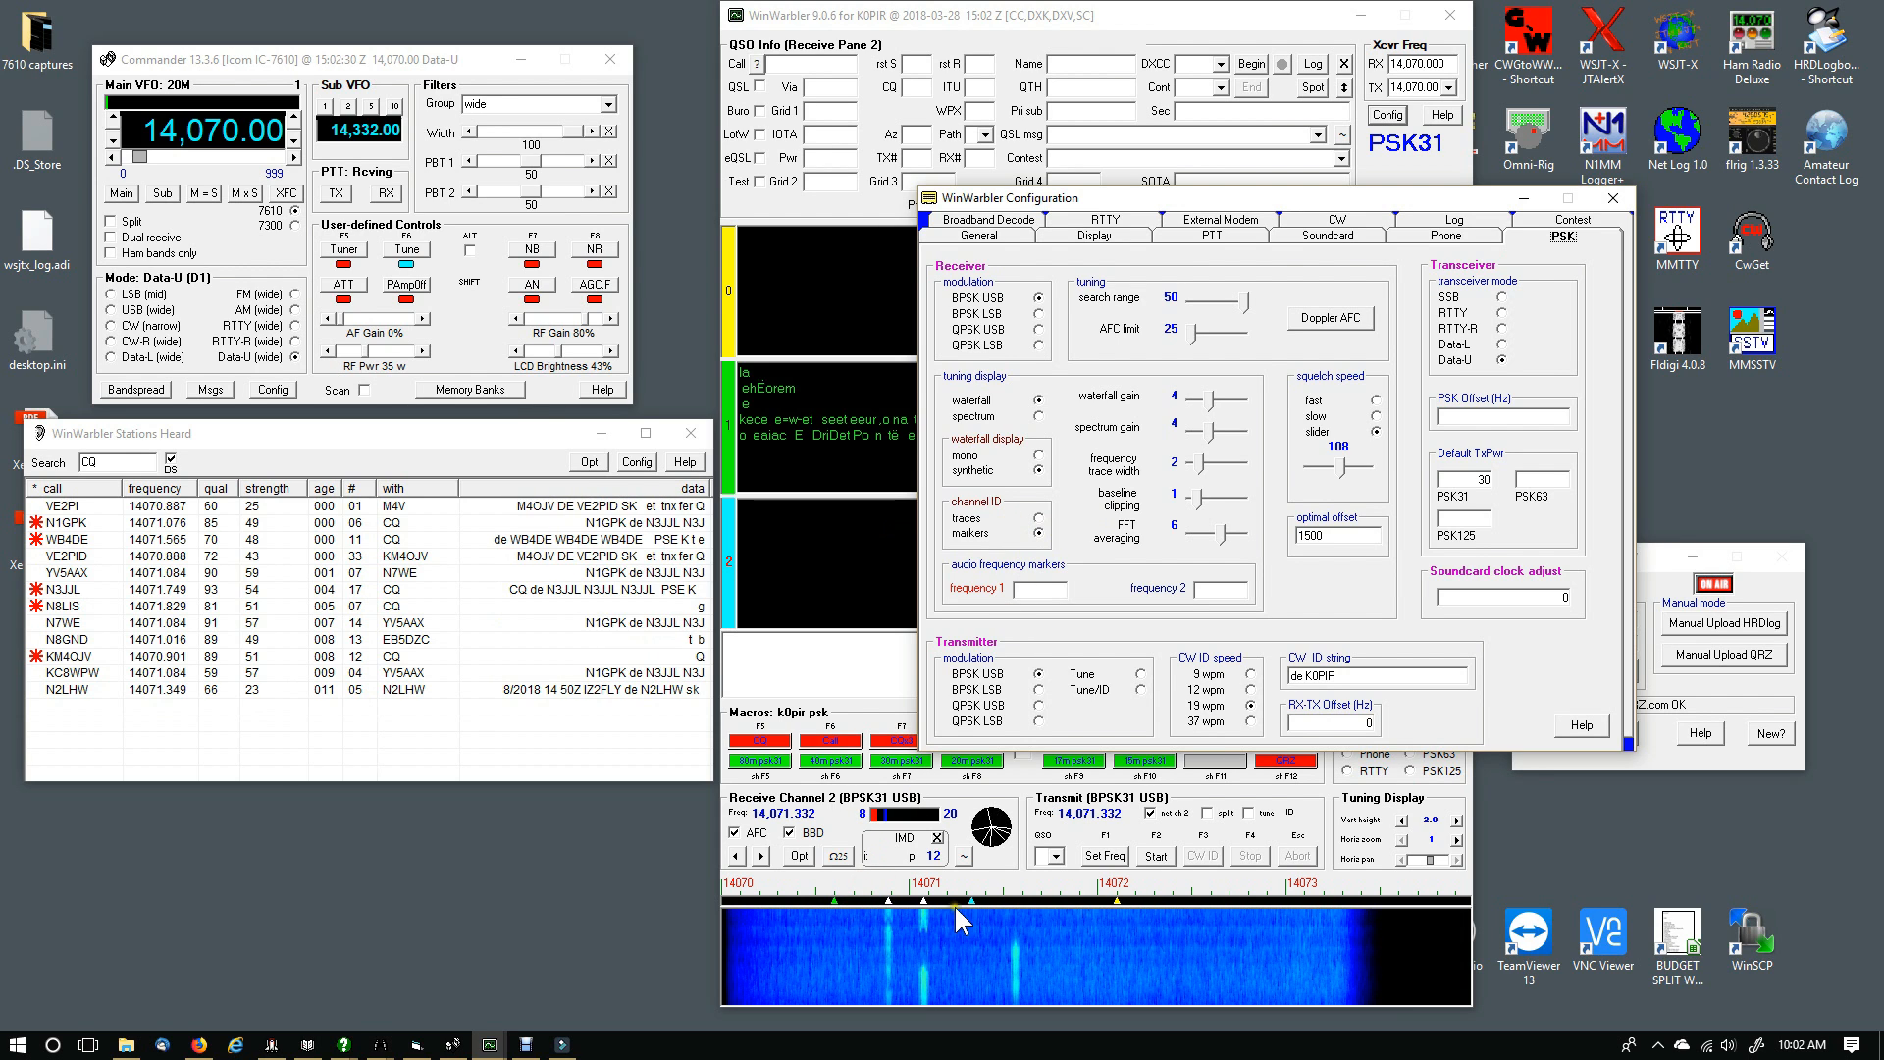
left_click(1039, 518)
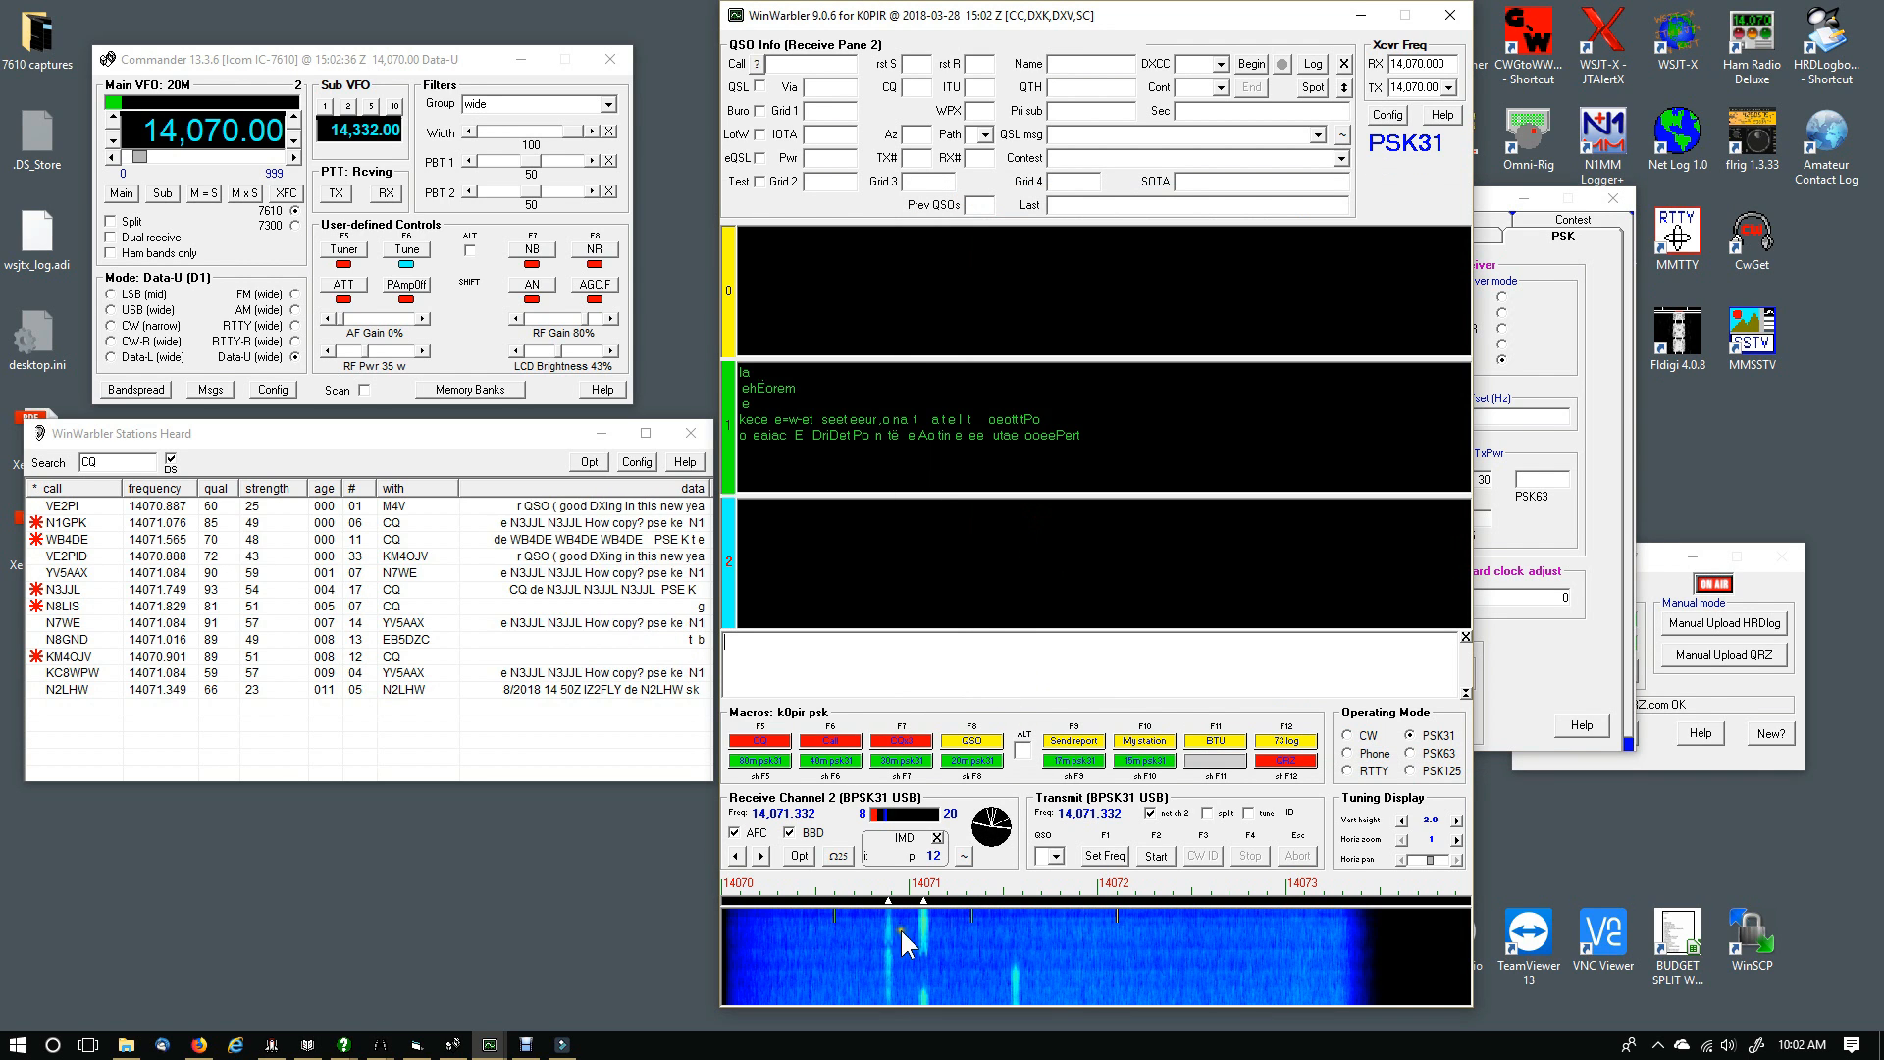
left_click(1385, 115)
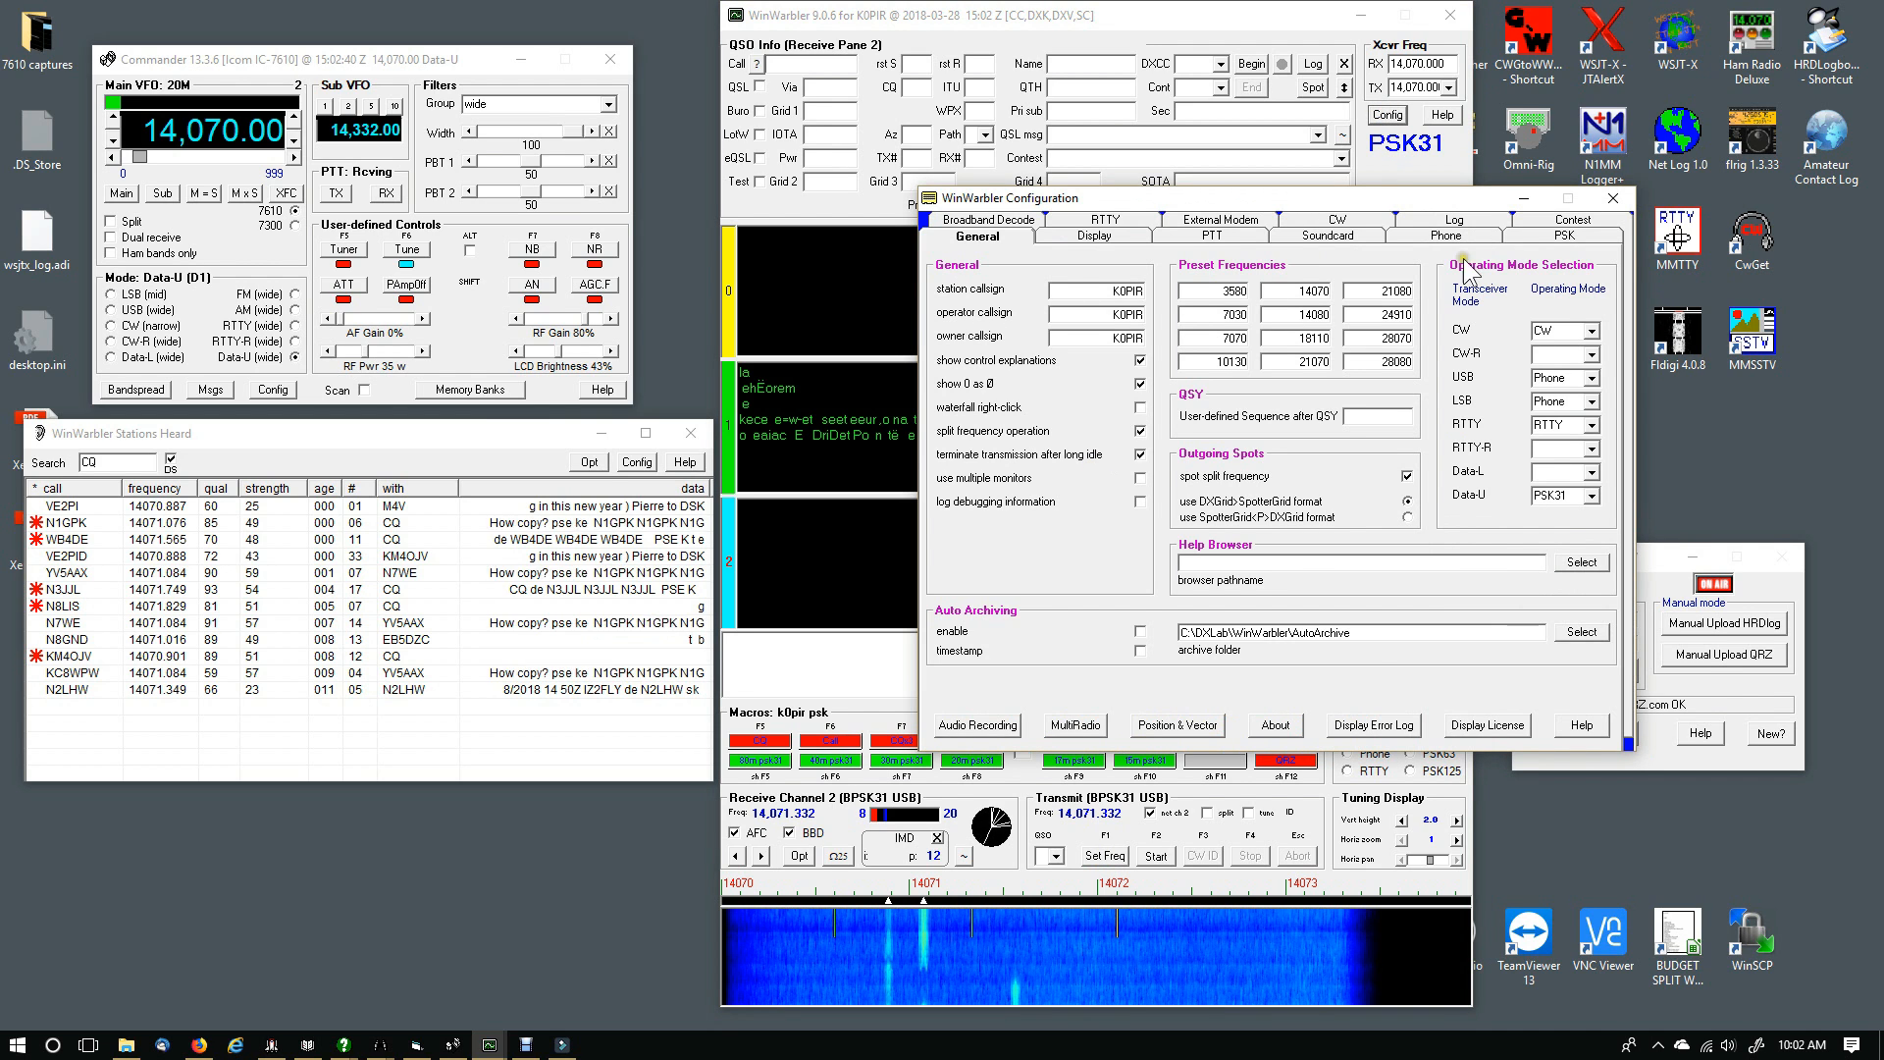
left_click(1516, 240)
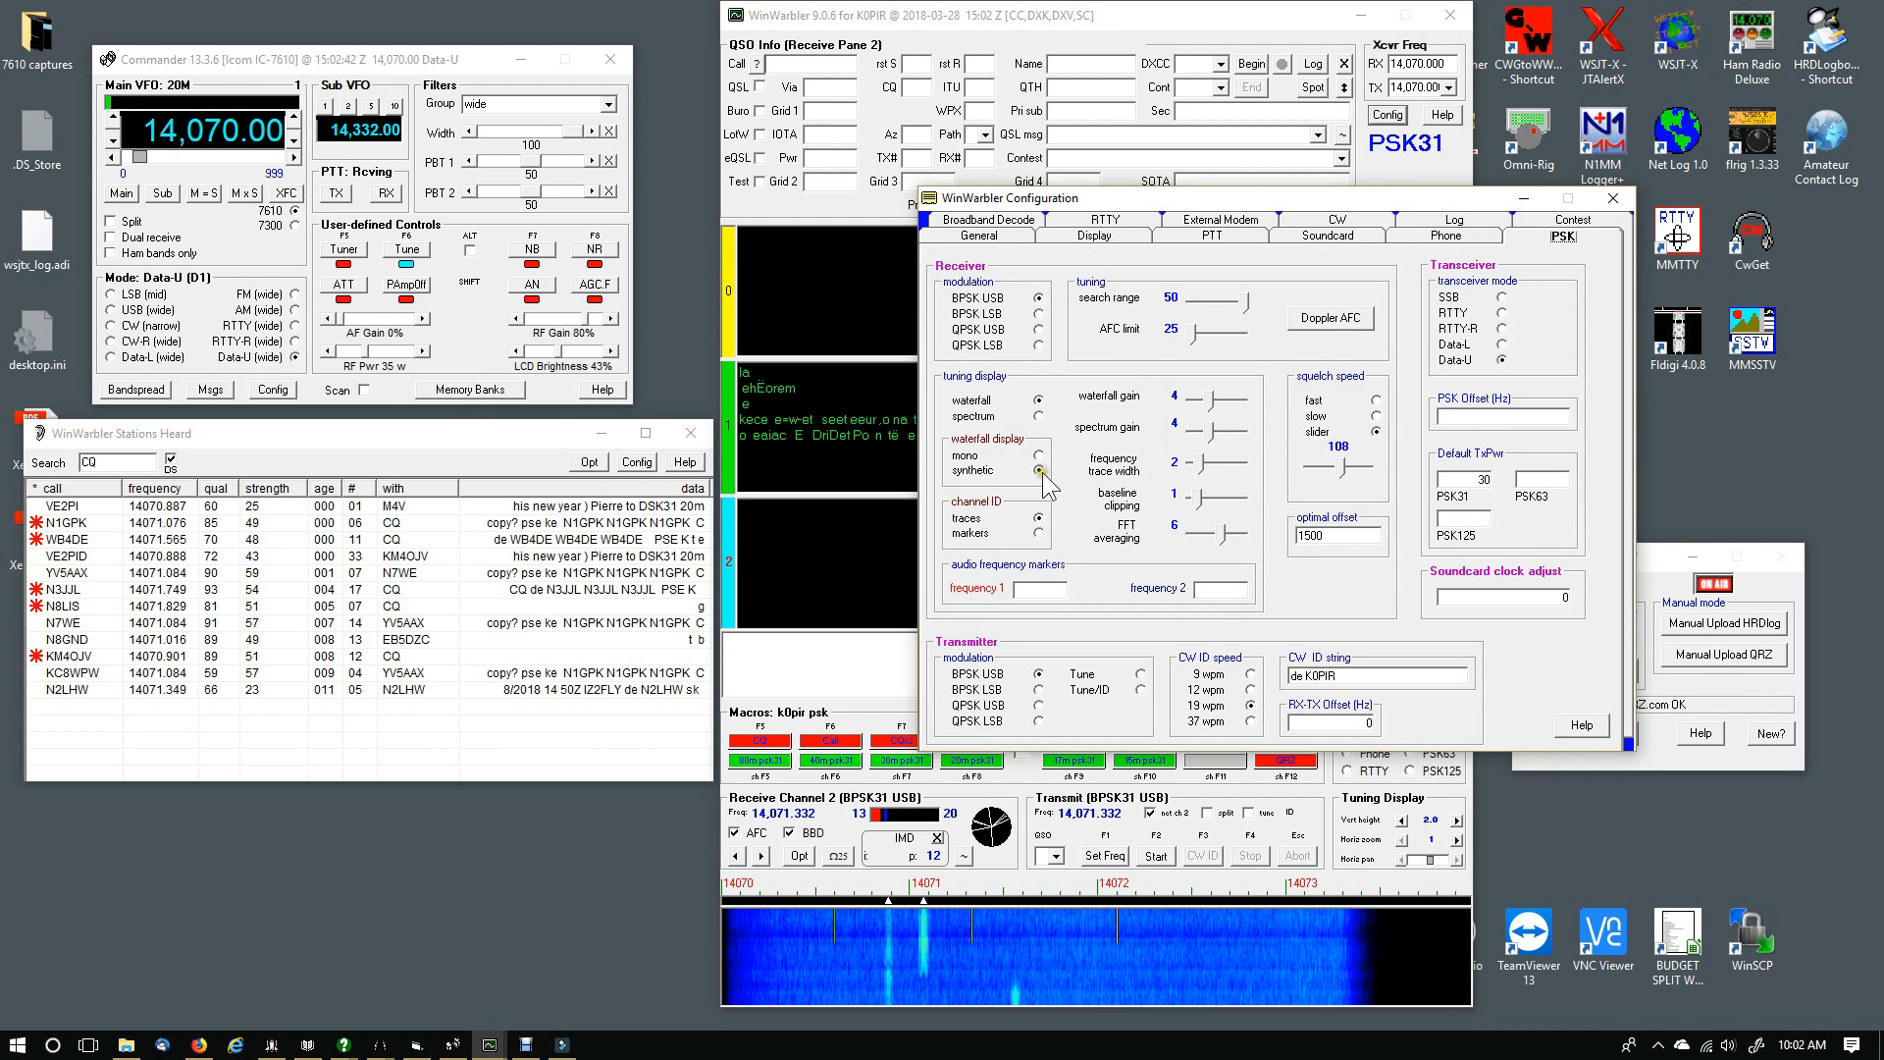
left_click(1038, 535)
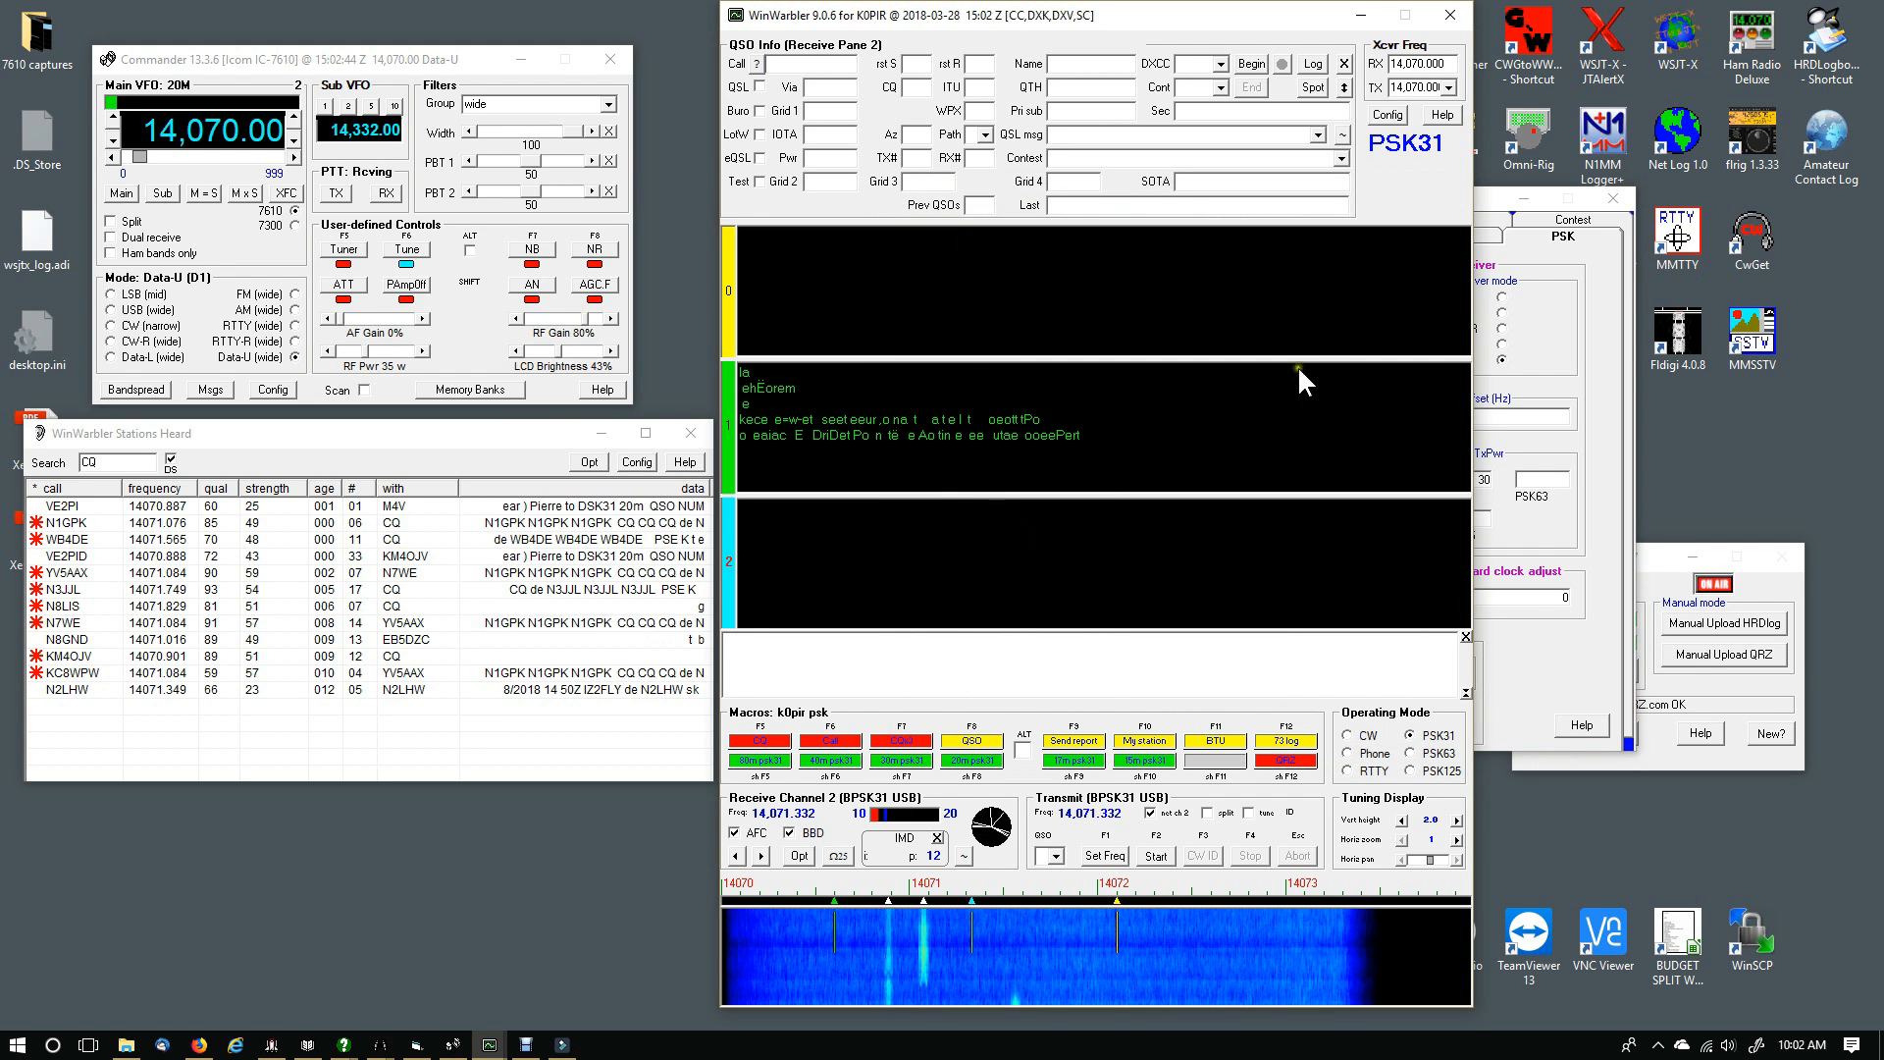
Bring back the PSK configuration and move its window over the receive panes, clear of the waterfall
left_click(1382, 115)
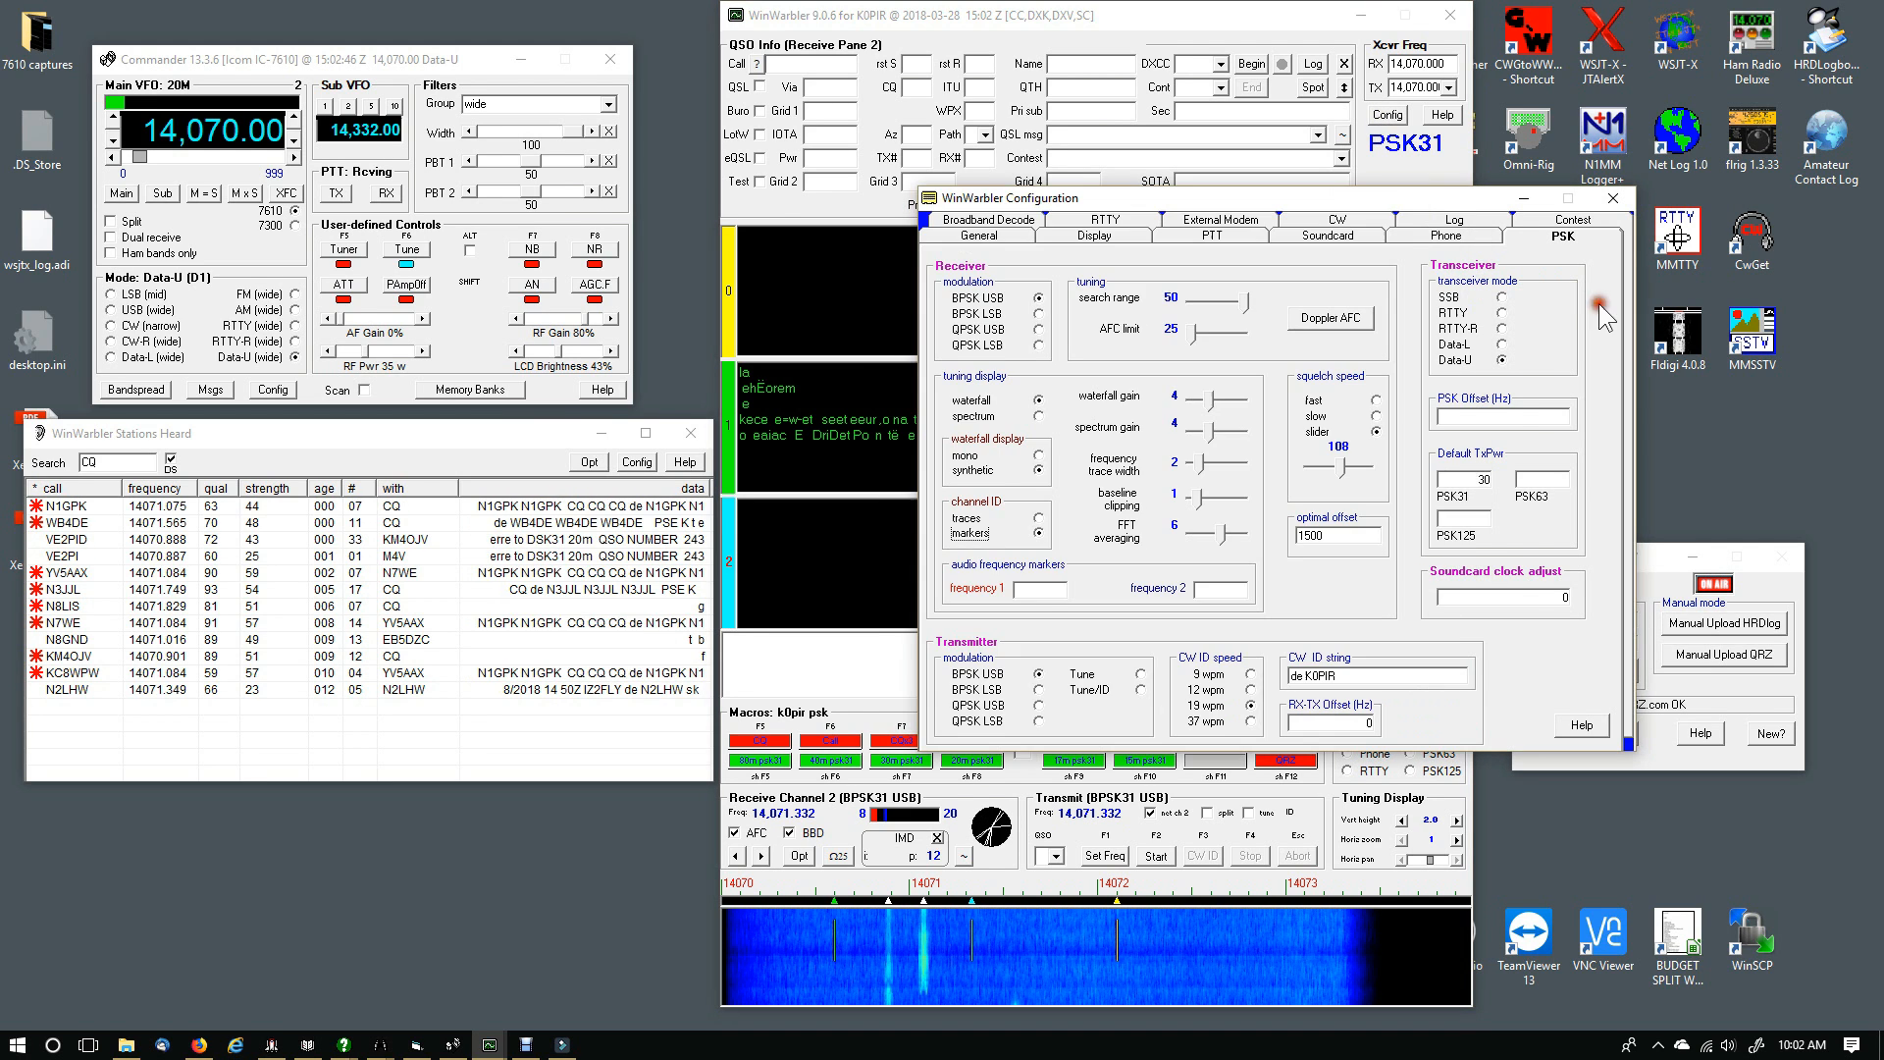
left_click(1384, 199)
left_click_drag(1499, 203, 1326, 266)
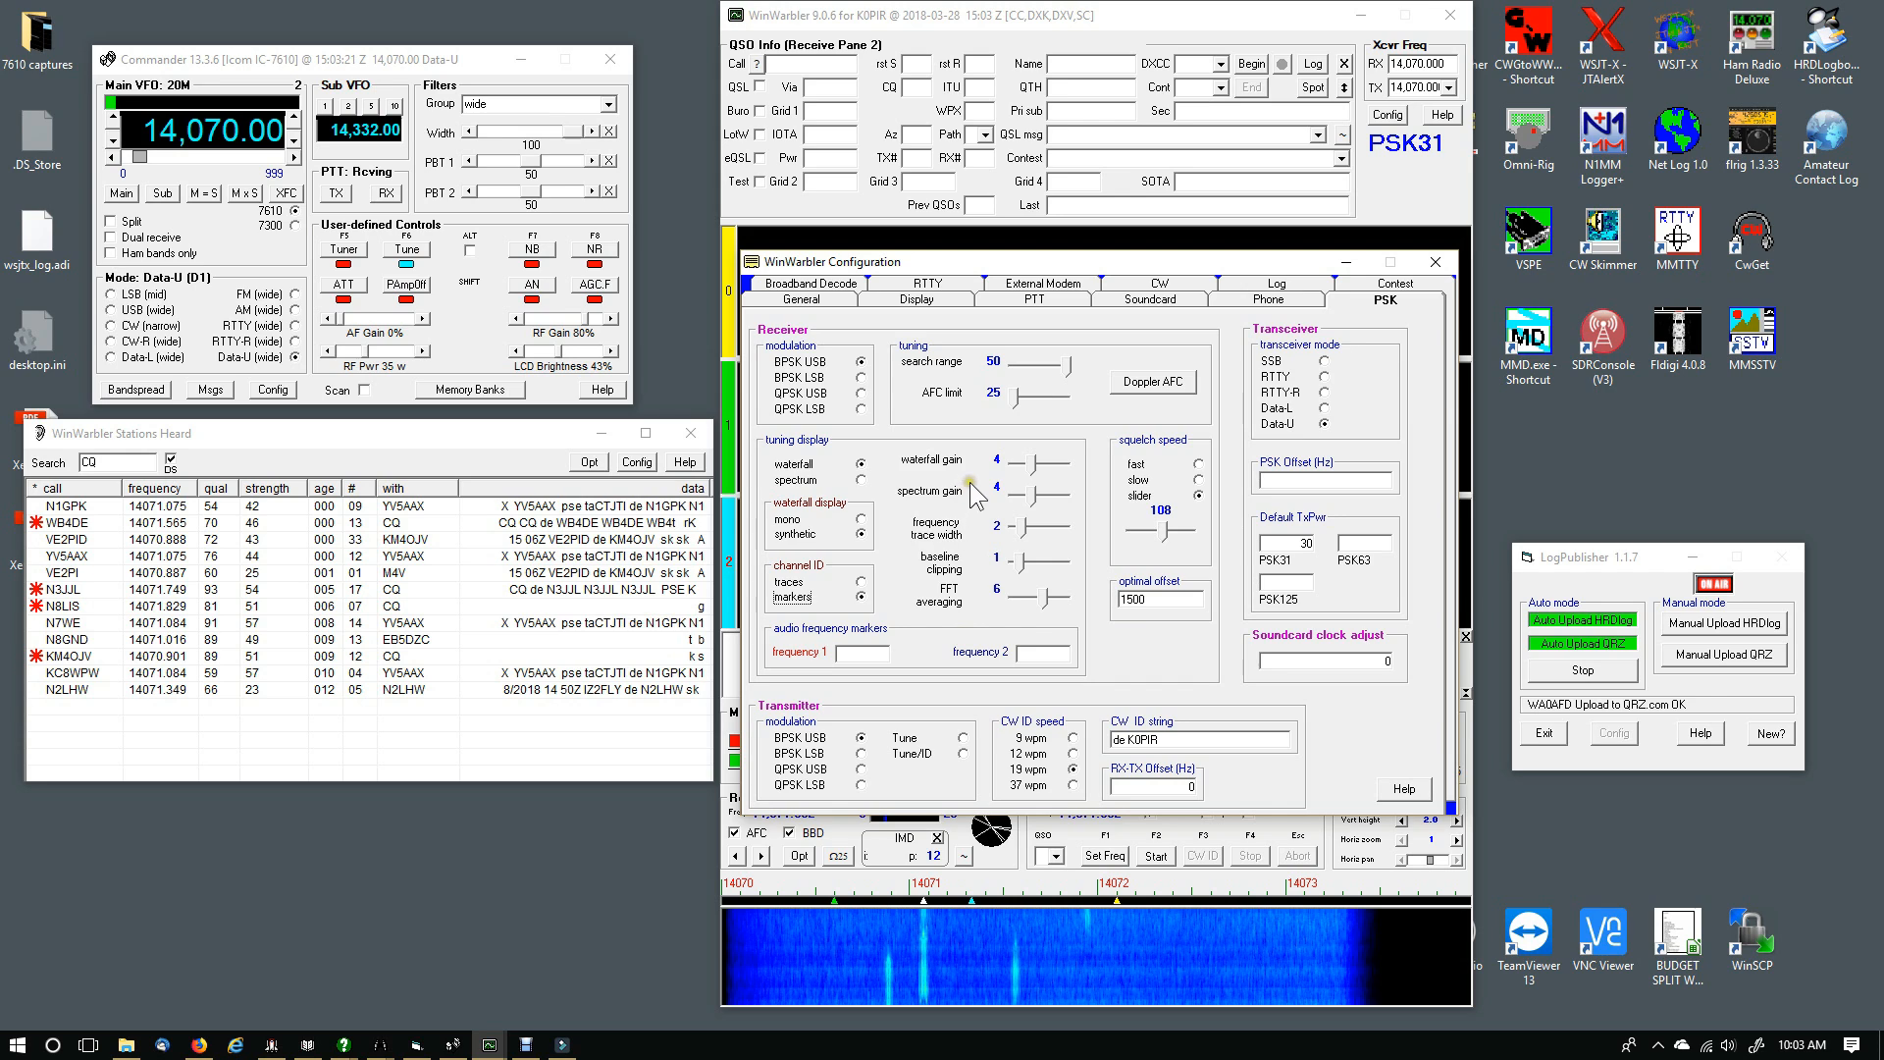
Try waterfall gains of 6, 10 and 5 in the PSK tuning display, and restore the gain to 4
left_click(1039, 467)
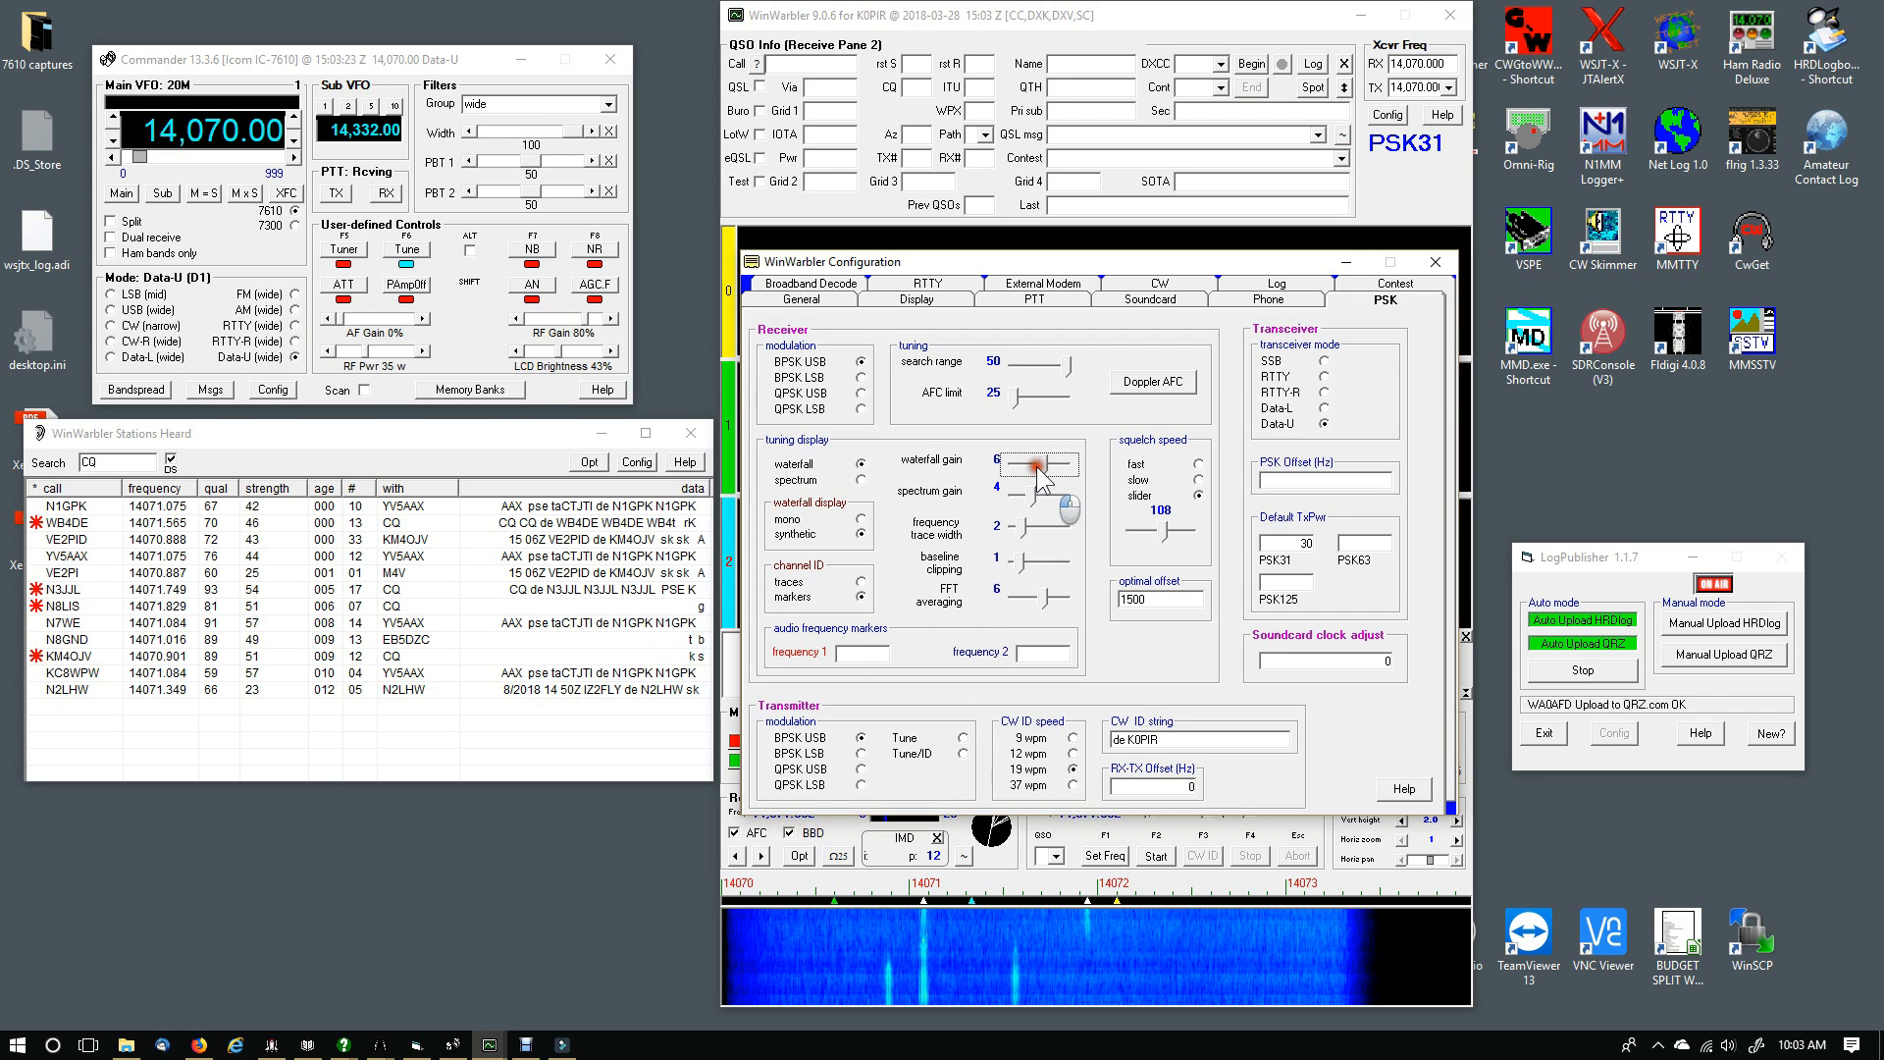
left_click_drag(1038, 467, 1070, 467)
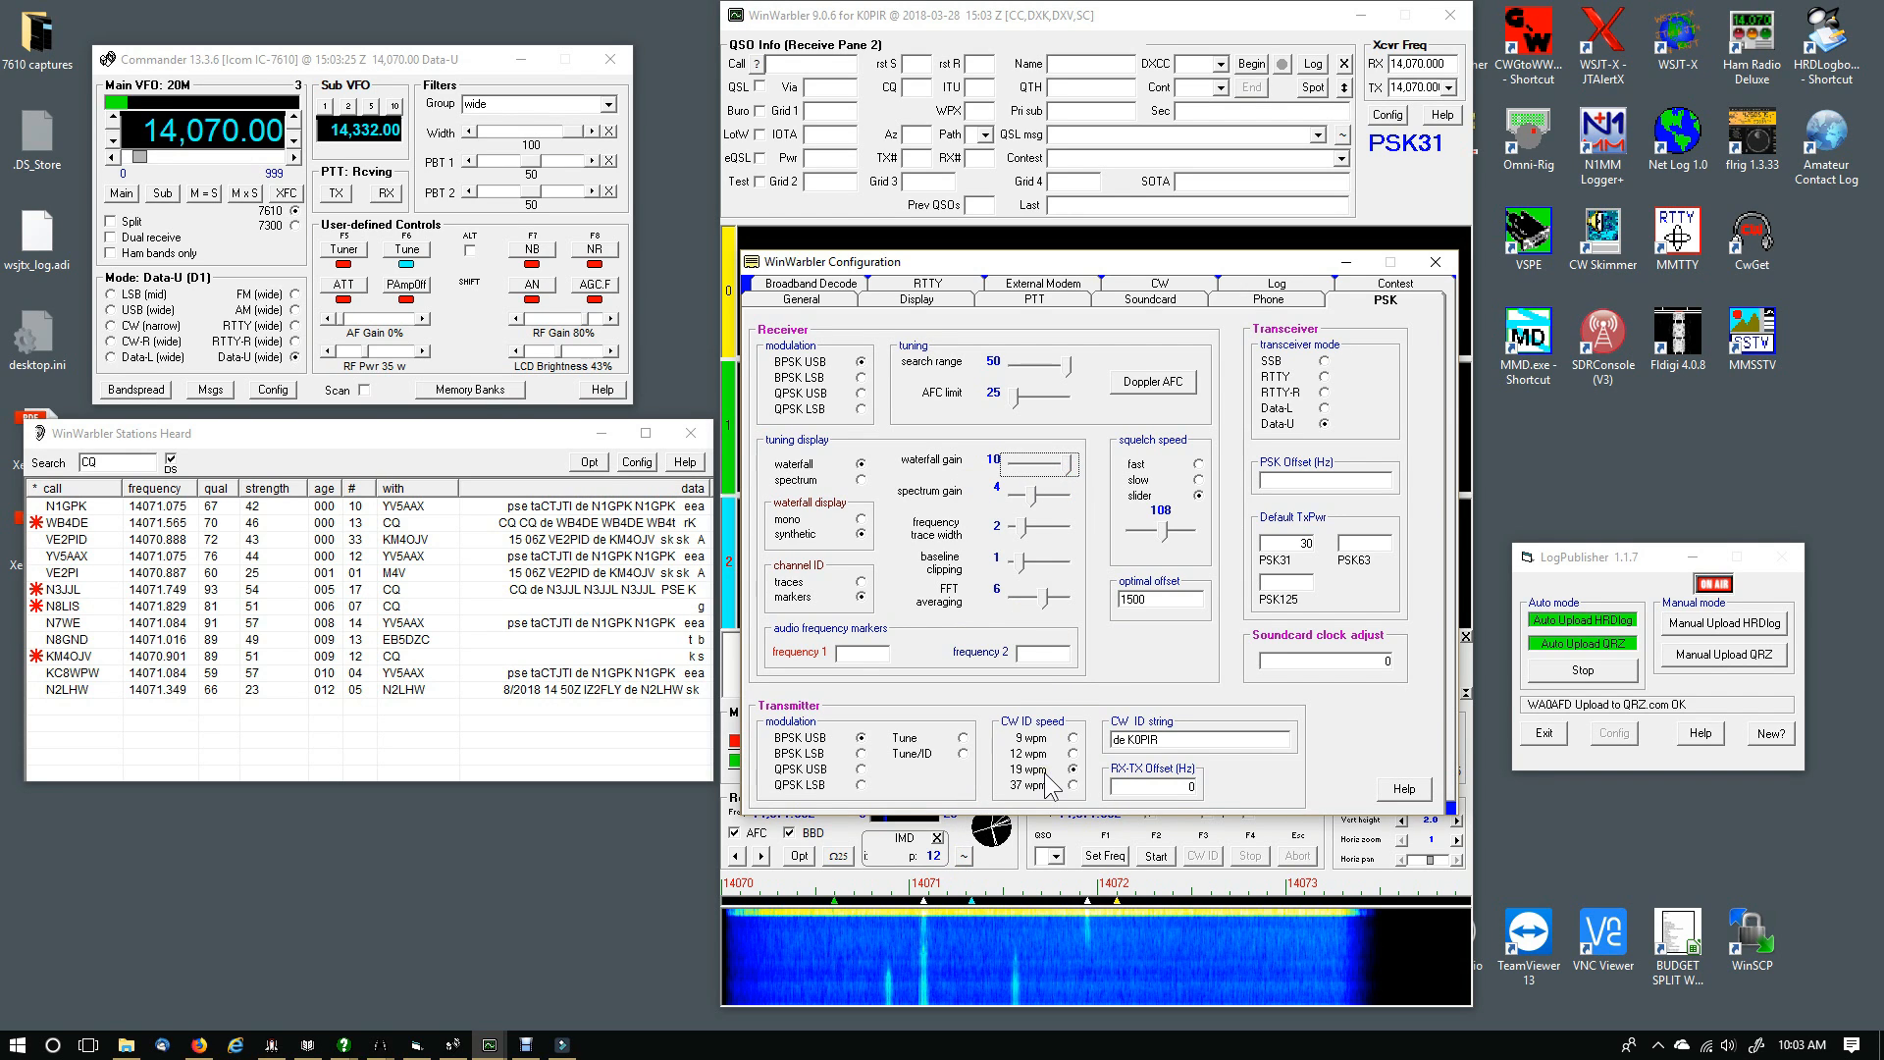
left_click_drag(1070, 463, 1040, 469)
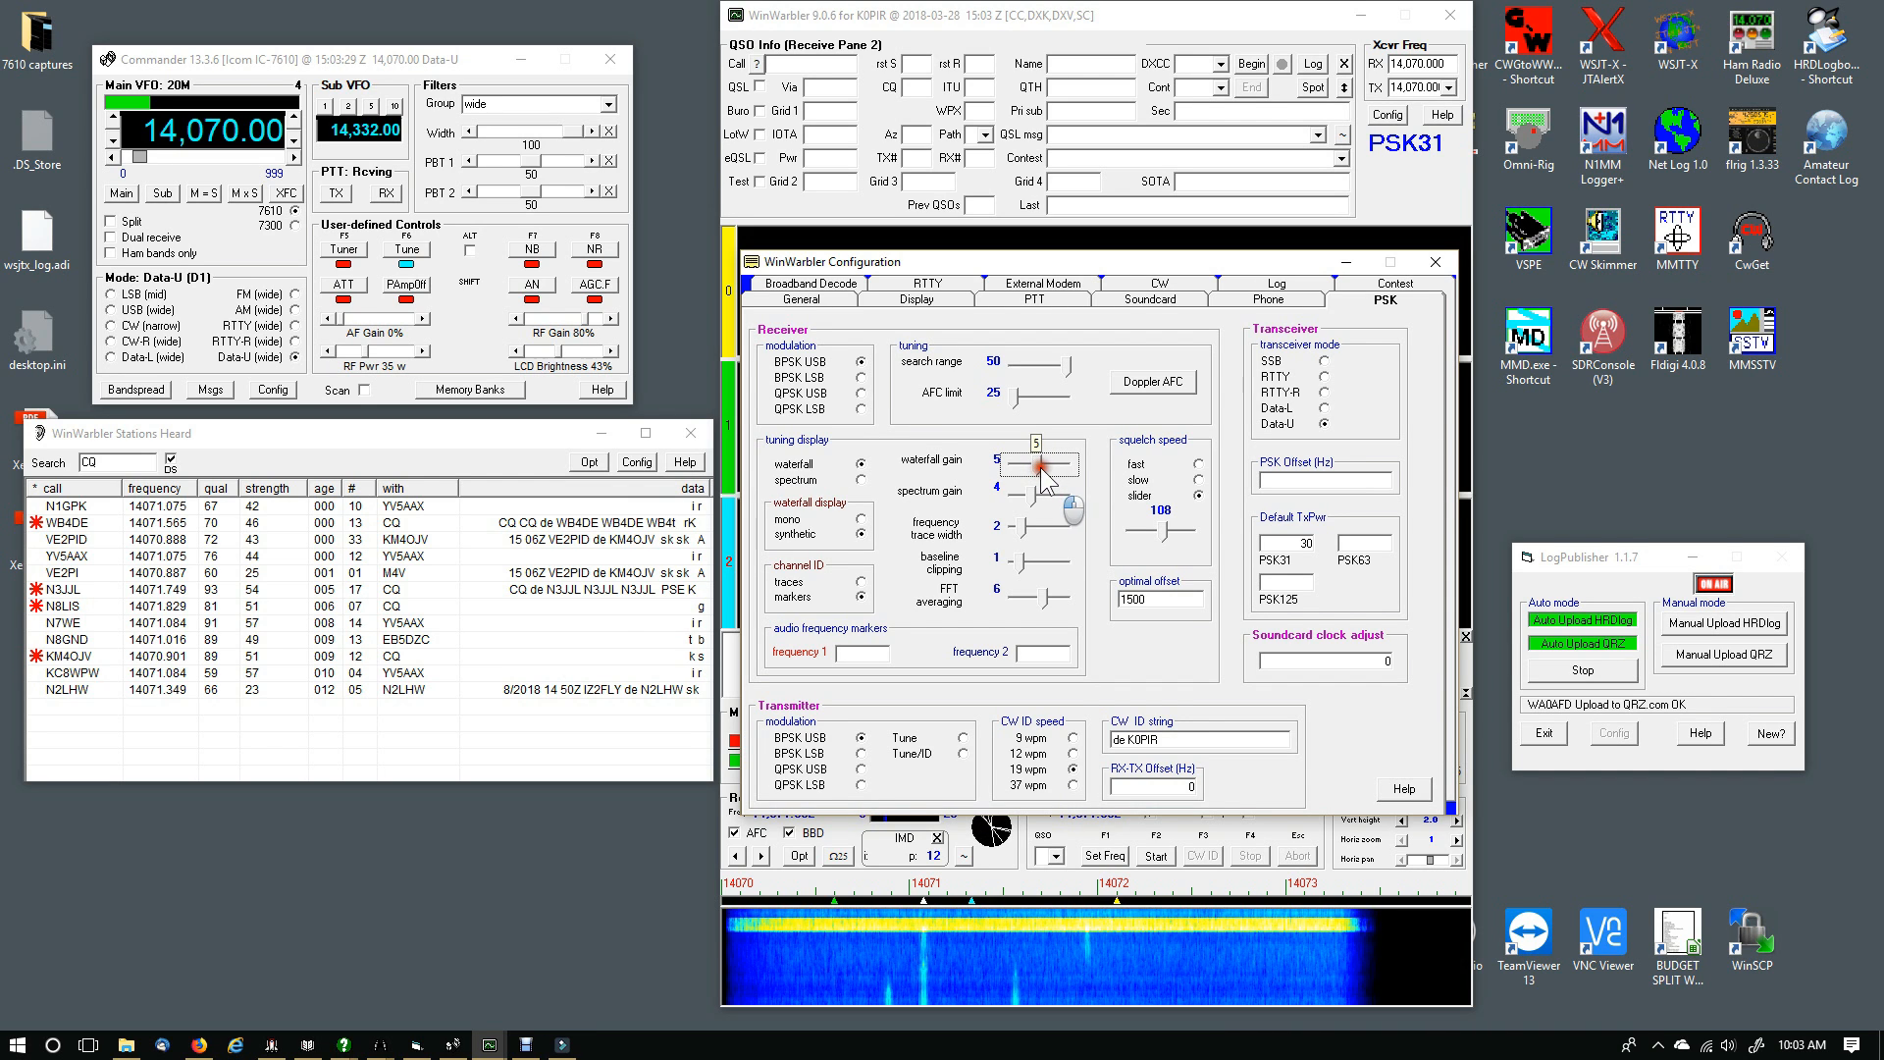
left_click(1041, 467)
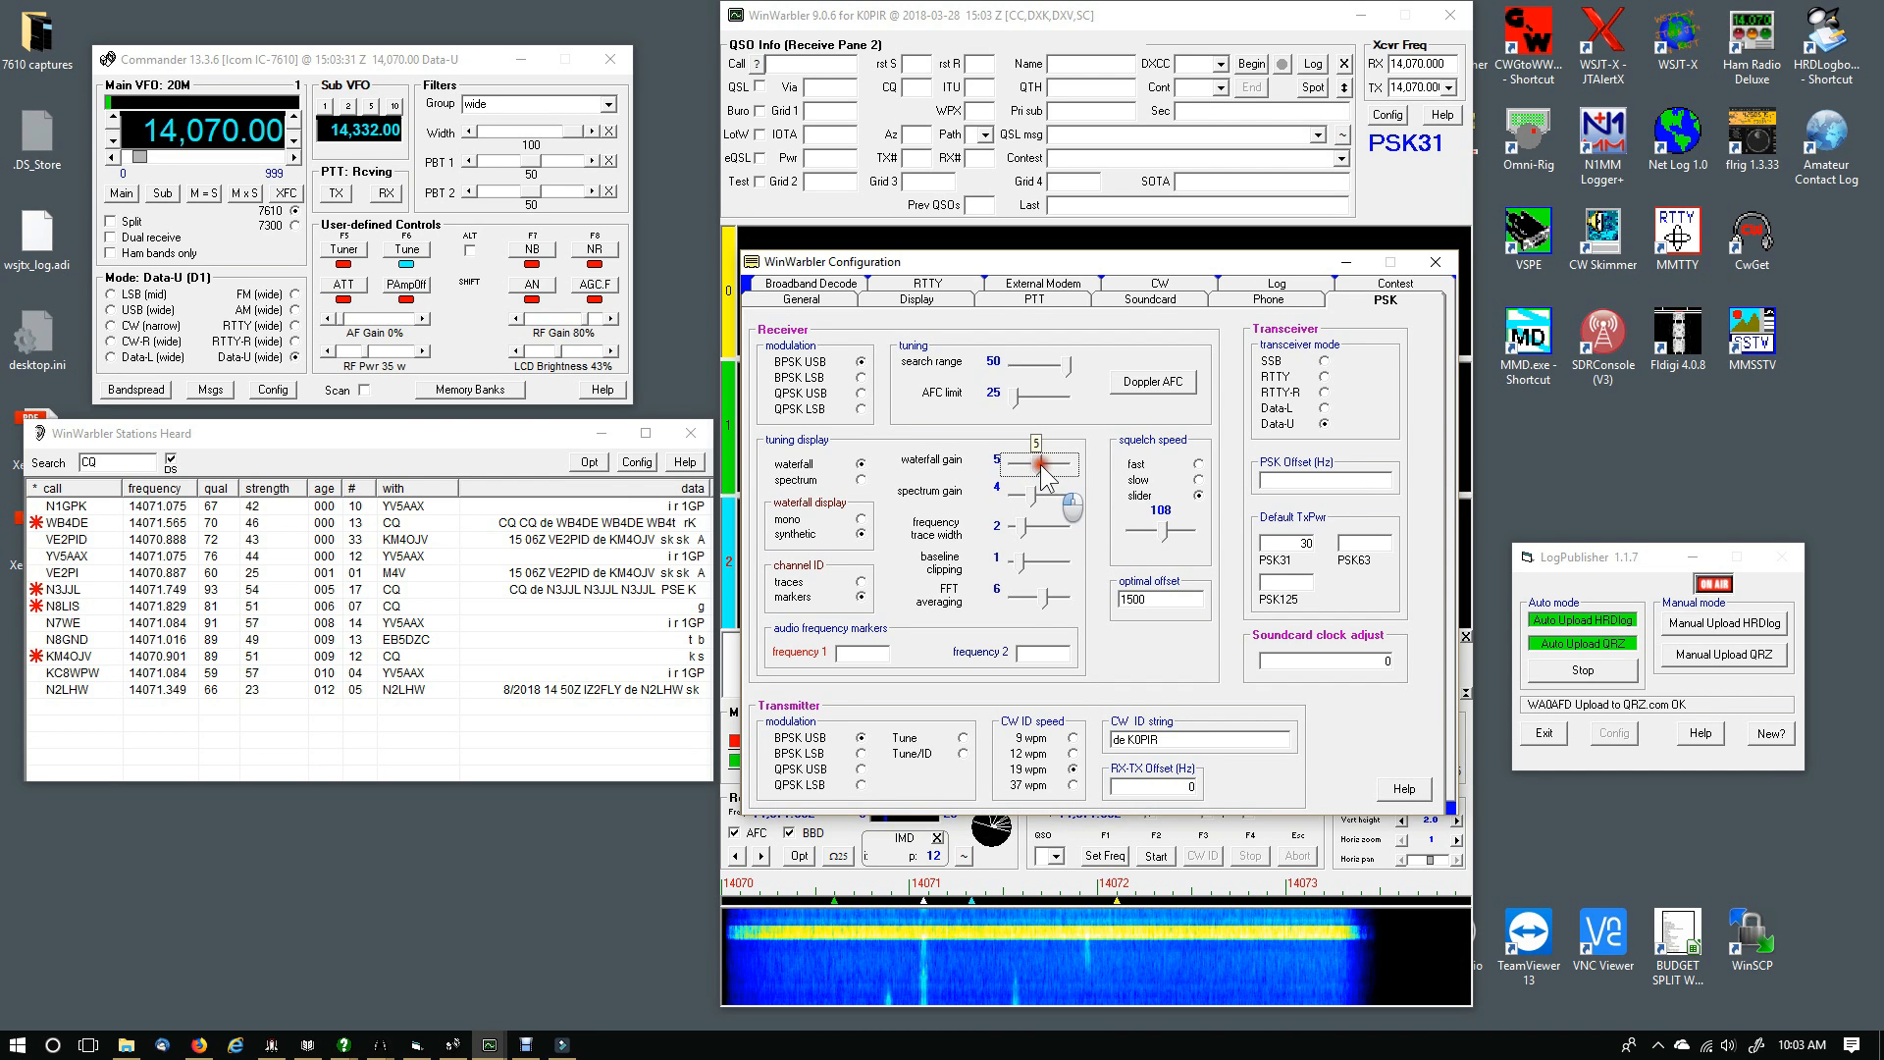
left_click(1076, 528)
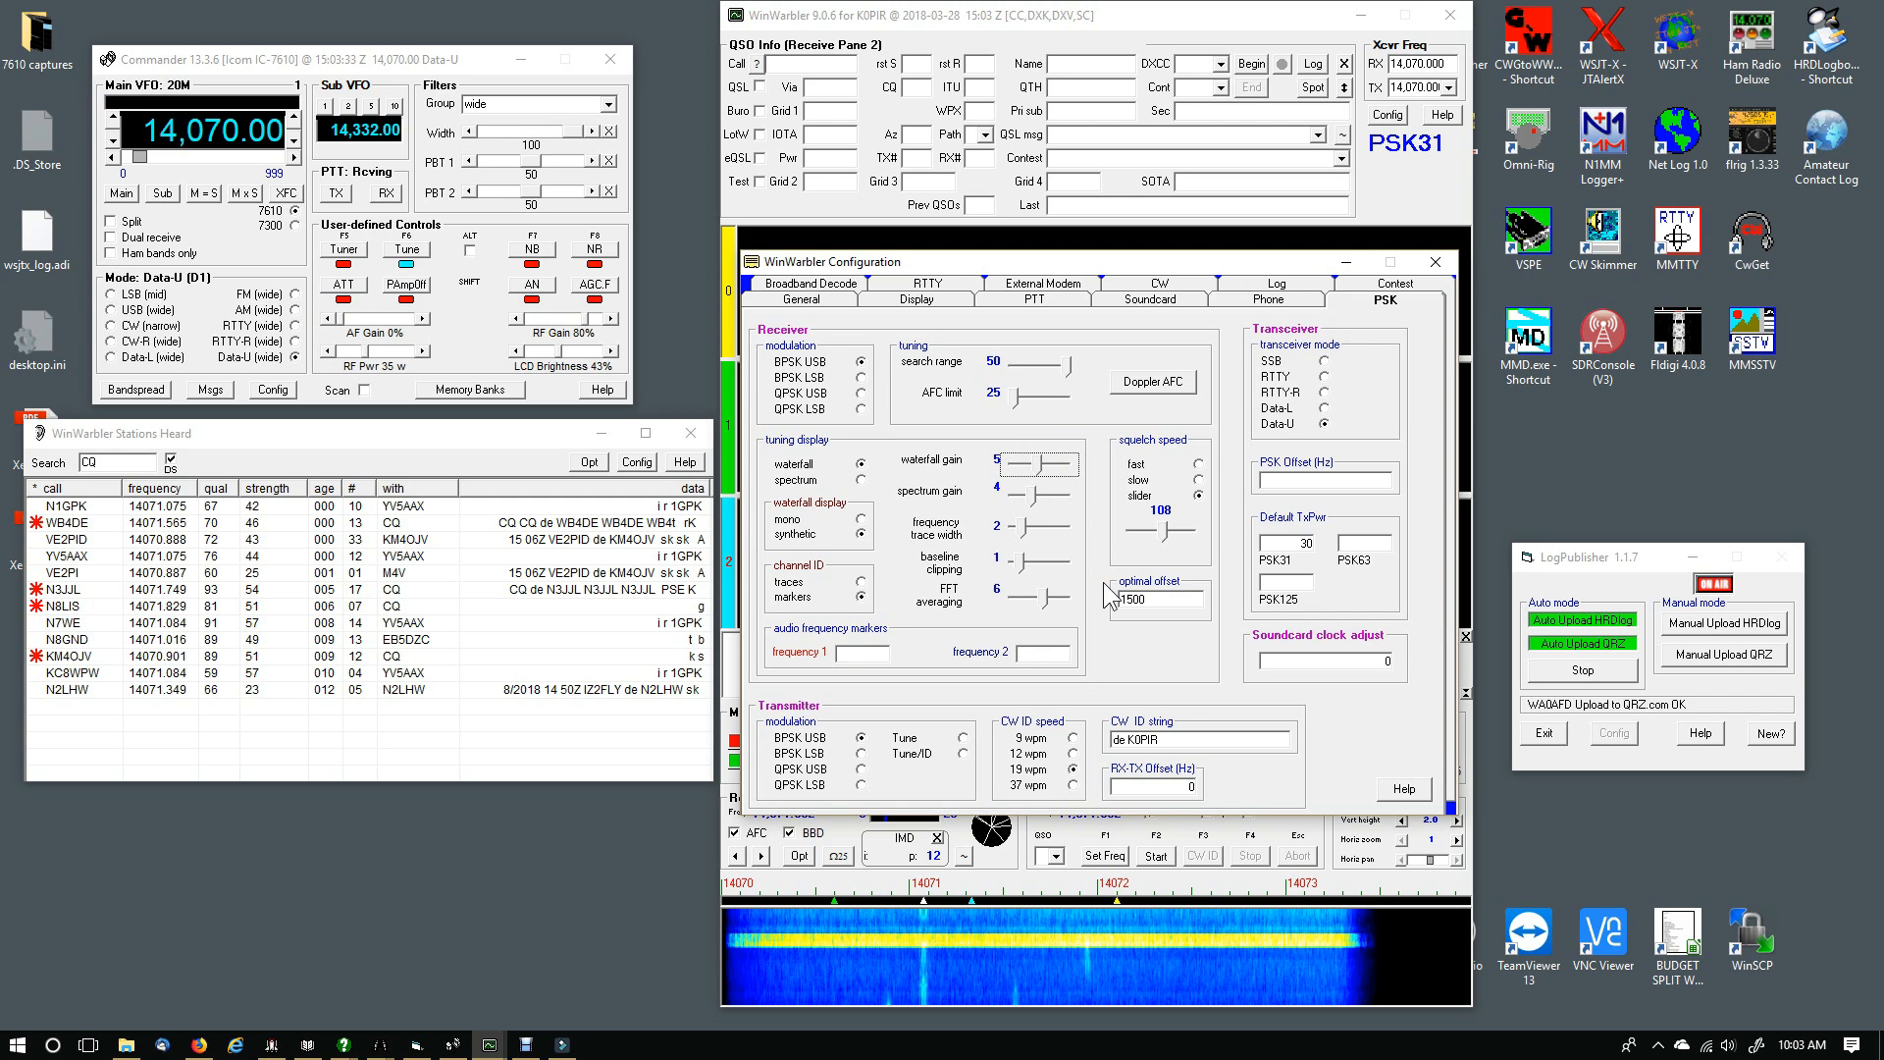
left_click(1027, 465)
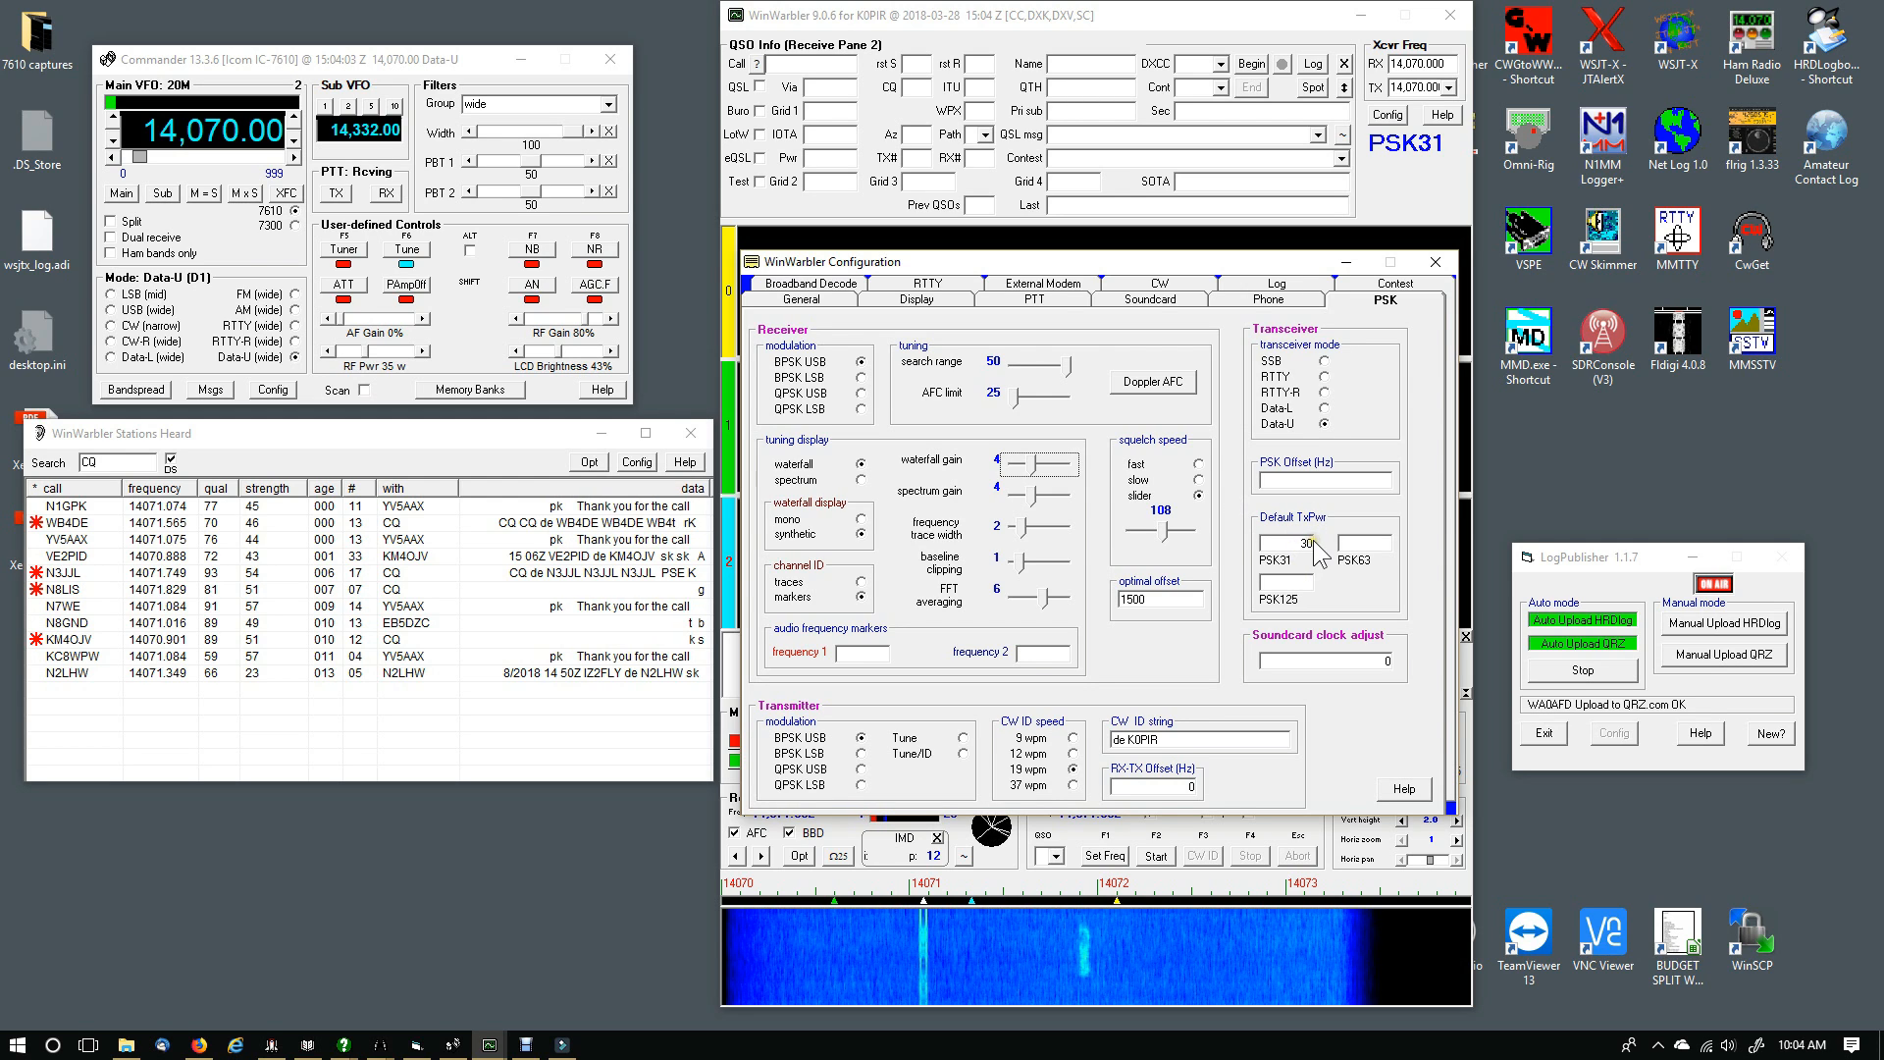
Close the configuration and load the station calling CQ on 14071.565 from Stations Heard into receive pane 2
left_click(1435, 263)
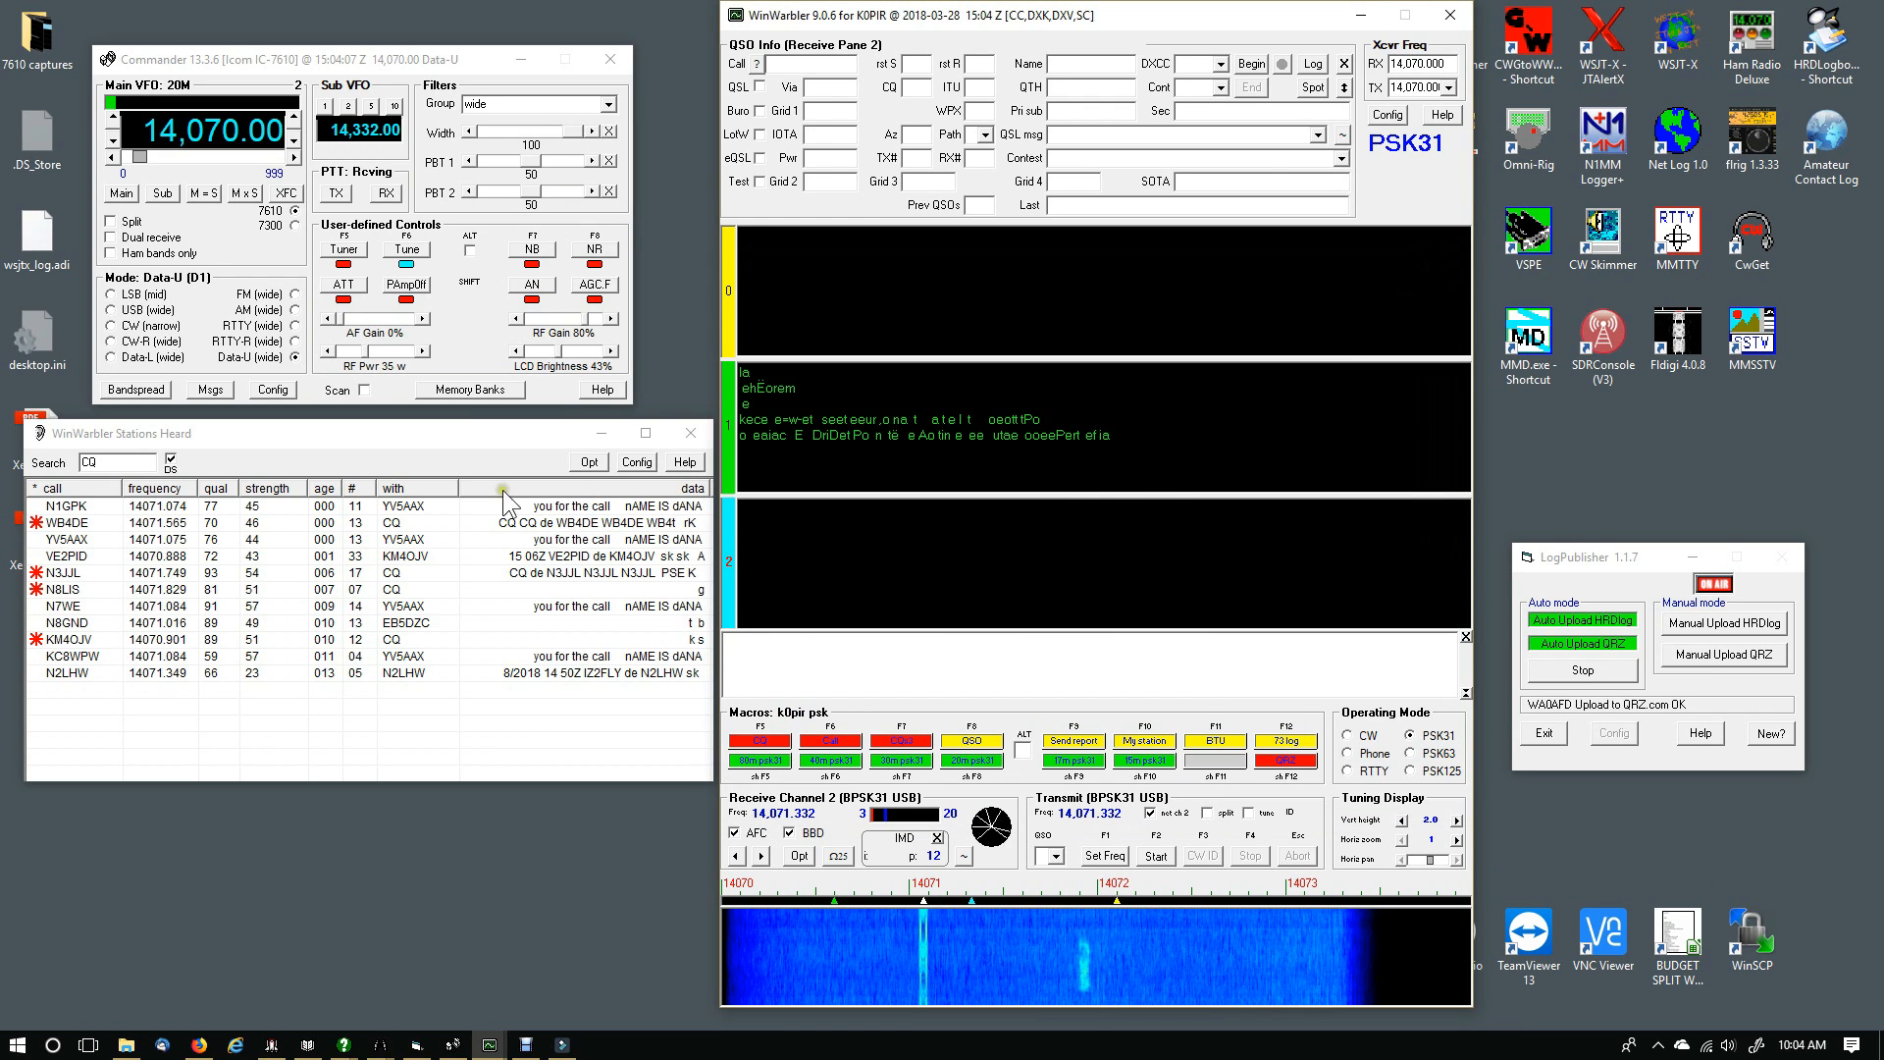
double_click(77, 527)
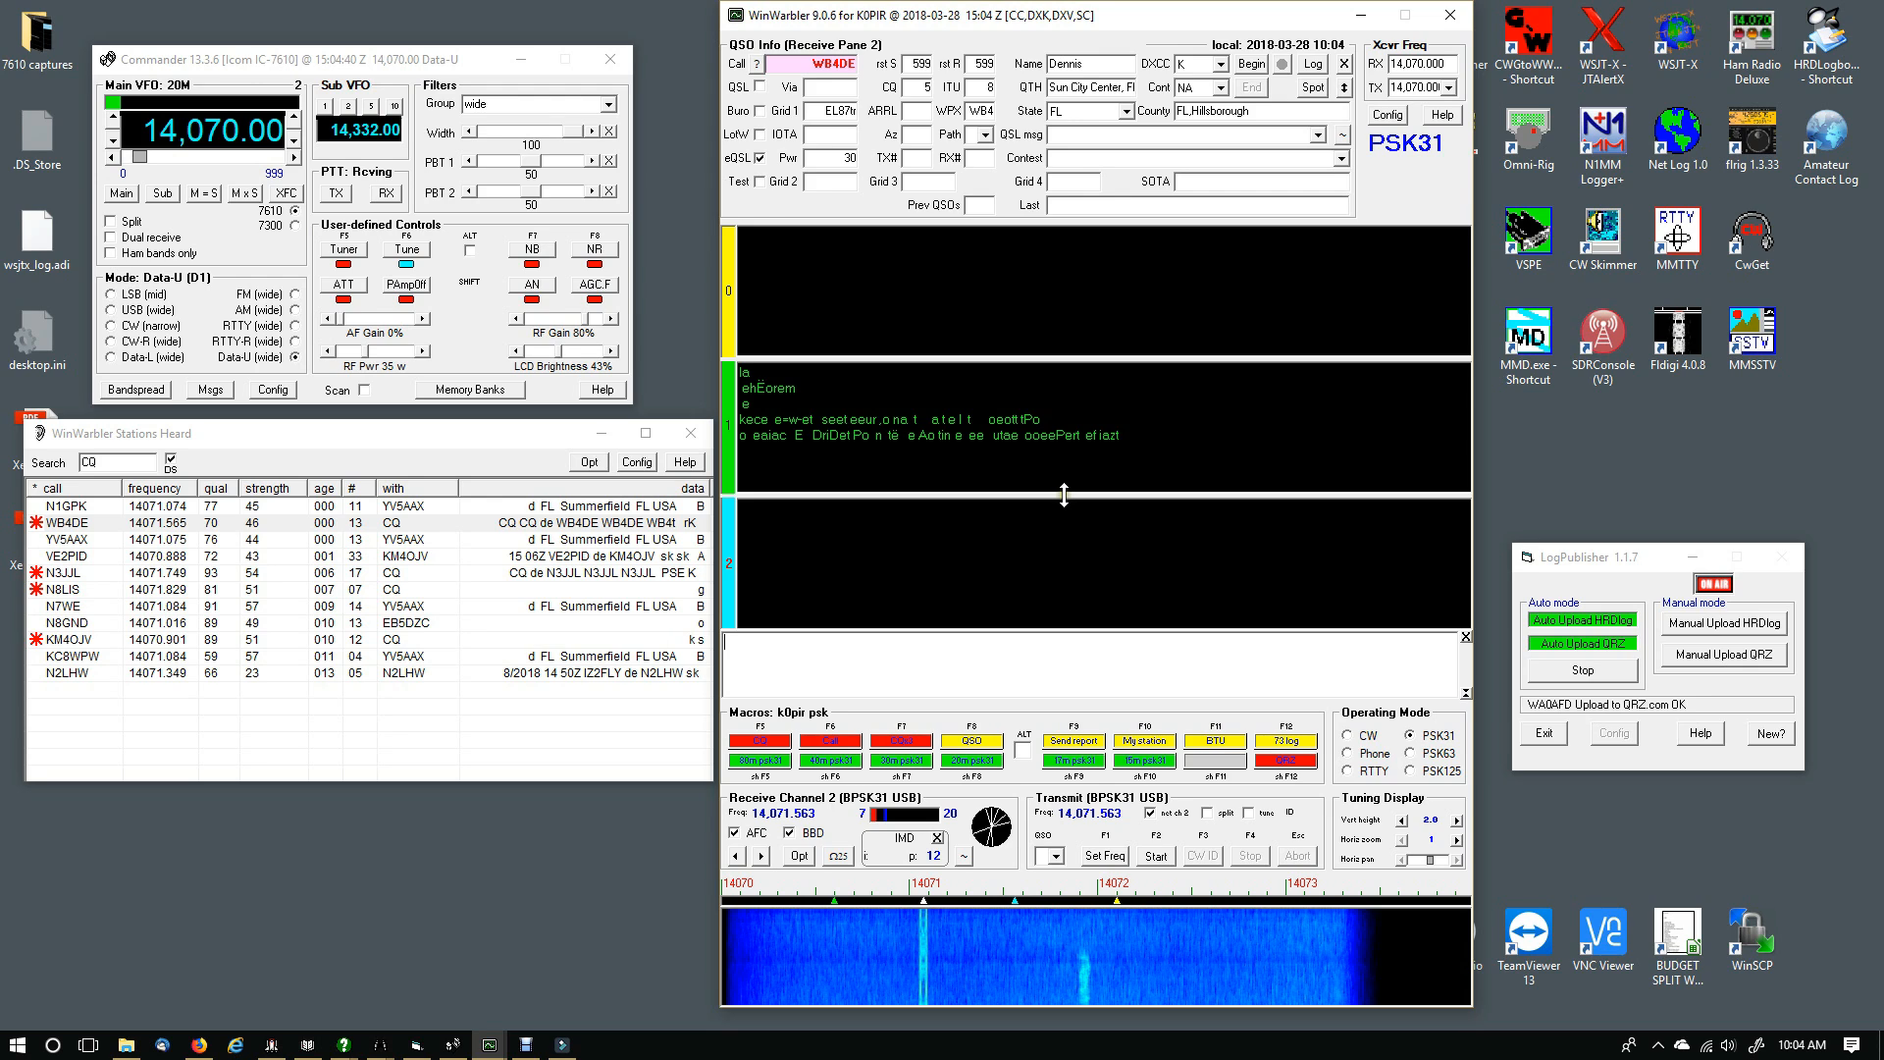
Enlarge receive pane 1 over pane 2, make it active, and expand pane 0 to fill the whole receive area
left_click_drag(1063, 495, 1077, 624)
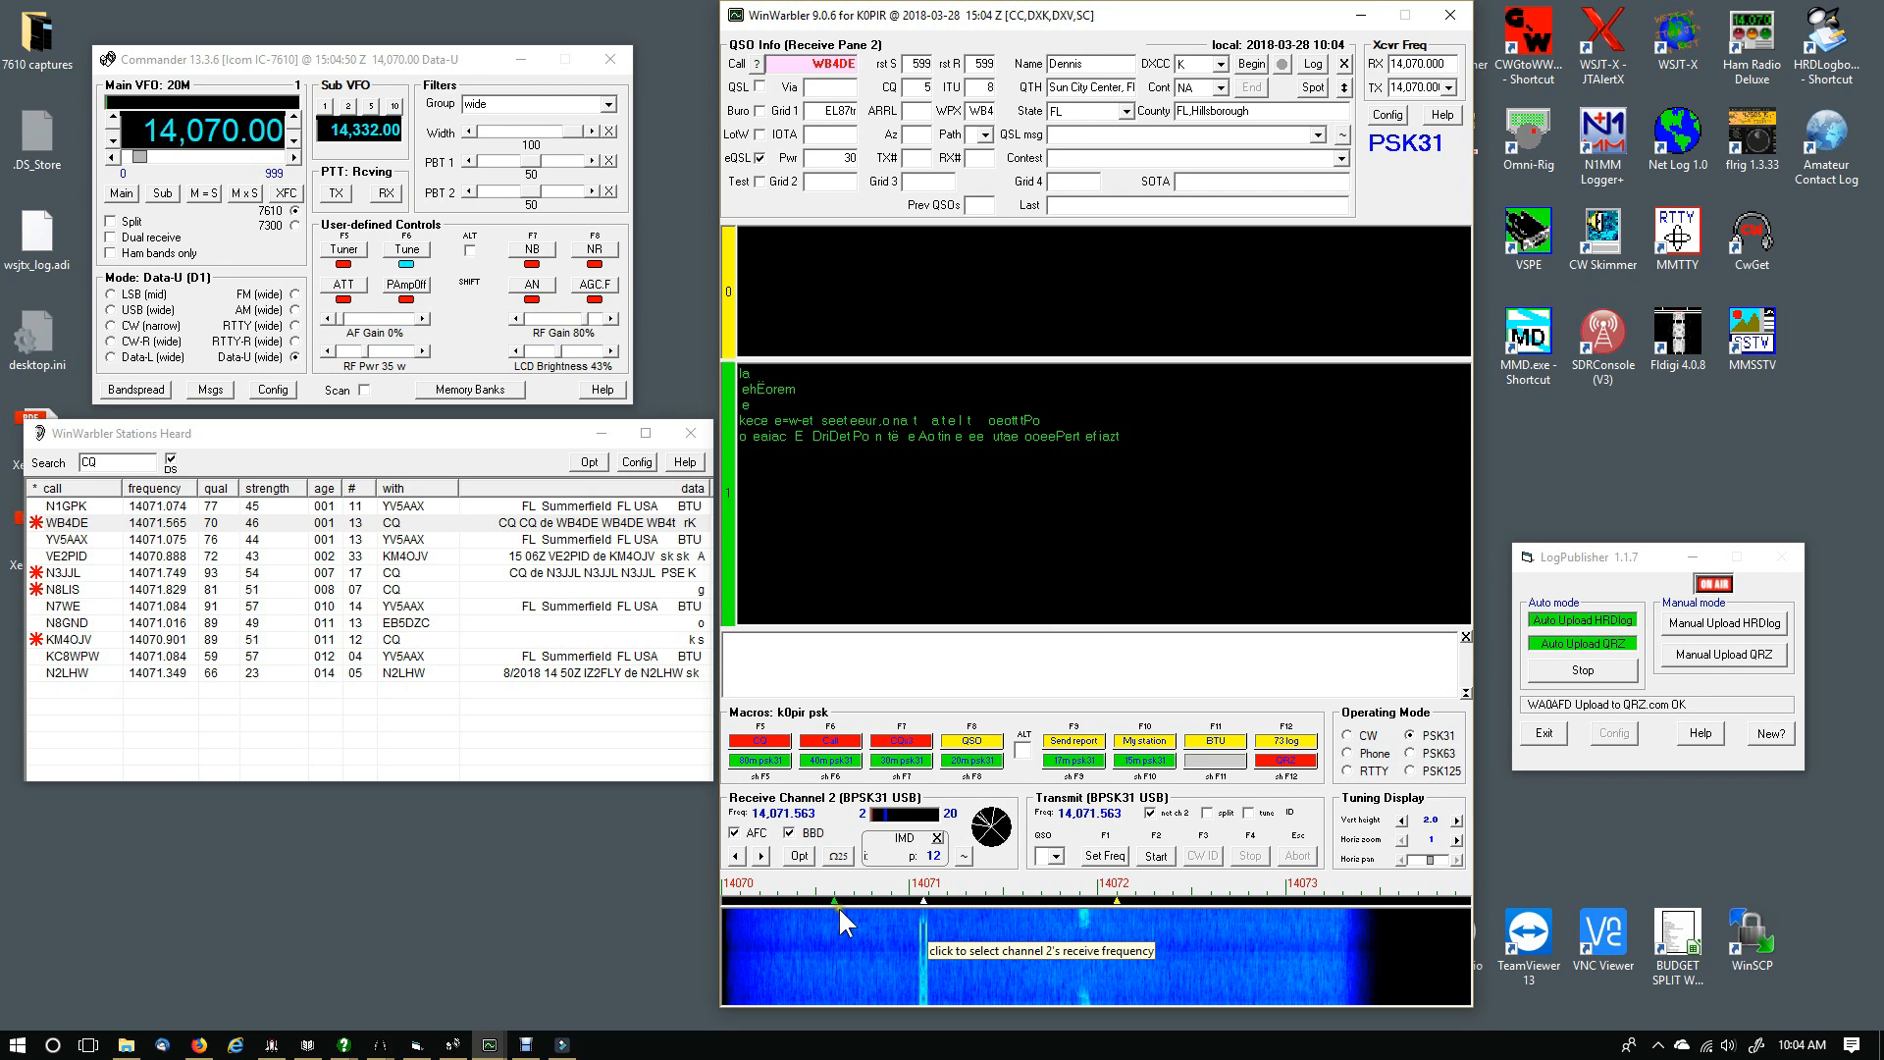
left_click(884, 536)
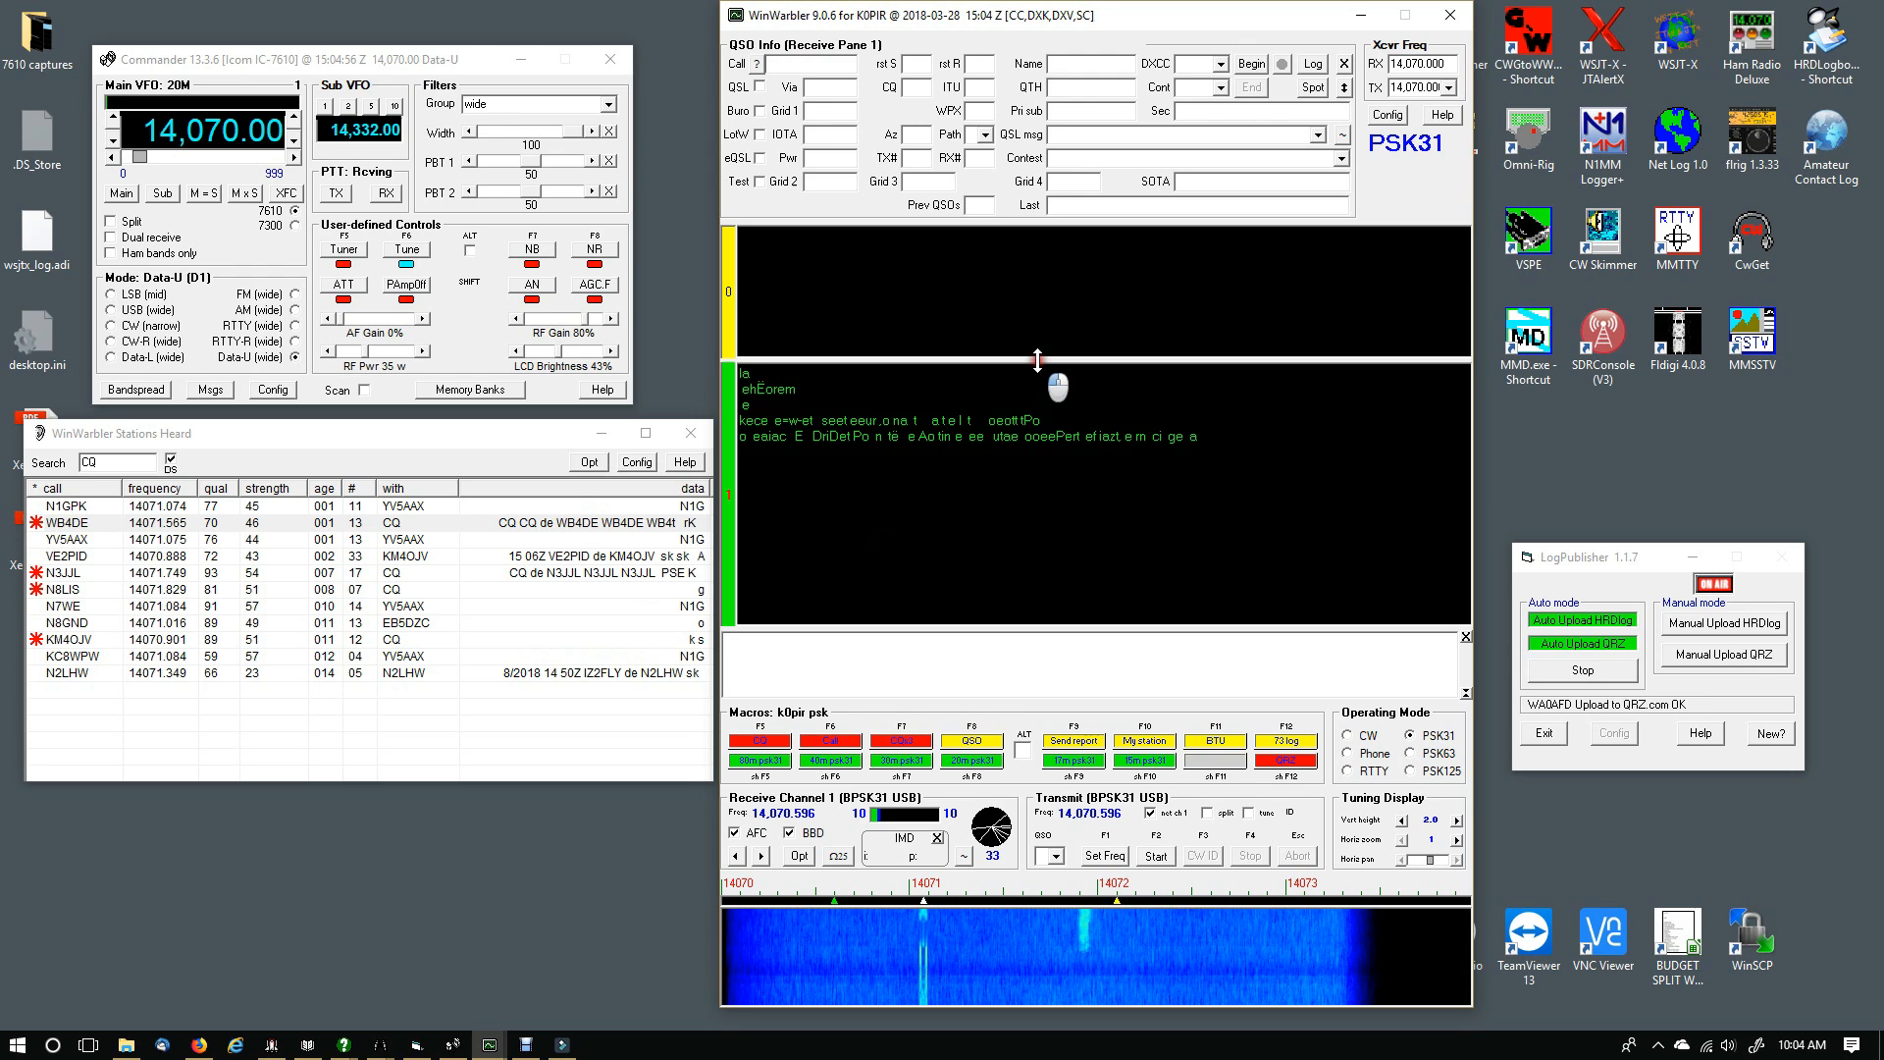
left_click_drag(1037, 361, 1039, 634)
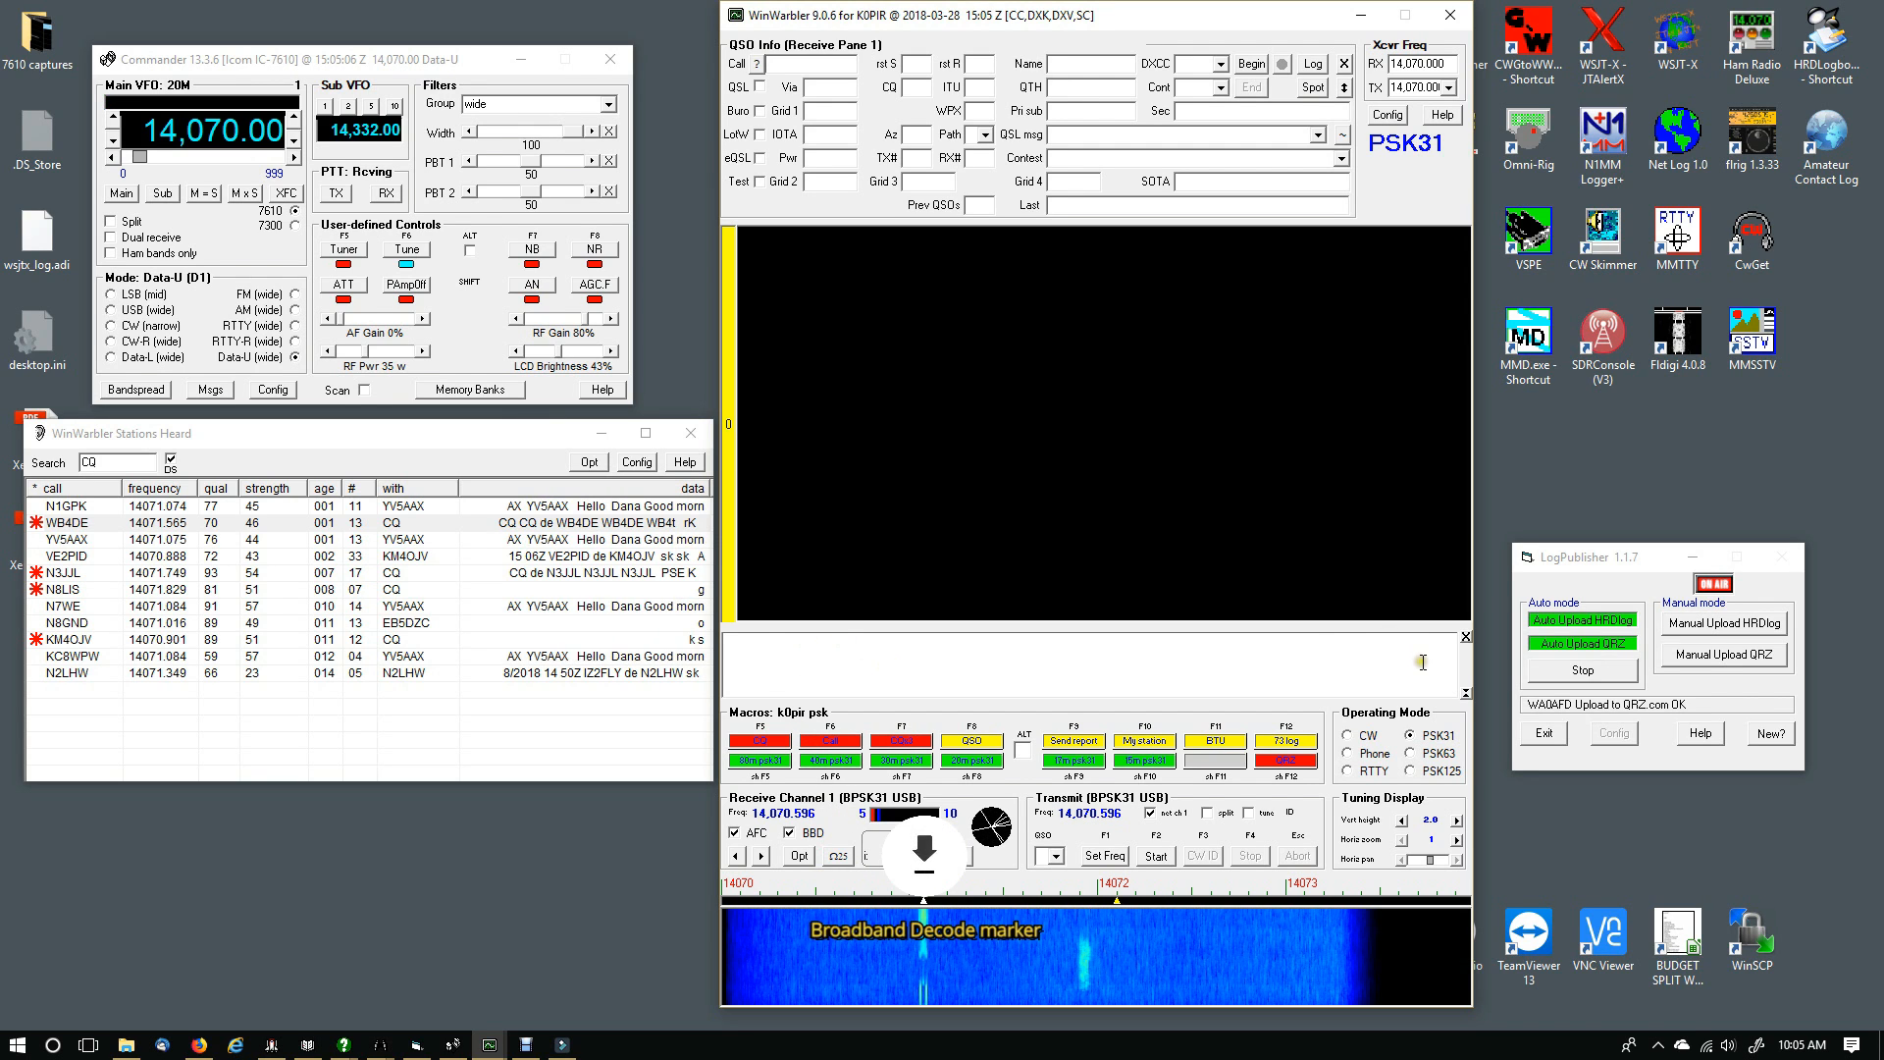
Shrink the transmit pane to its smallest height and enlarge it again by two size steps
left_click(1467, 695)
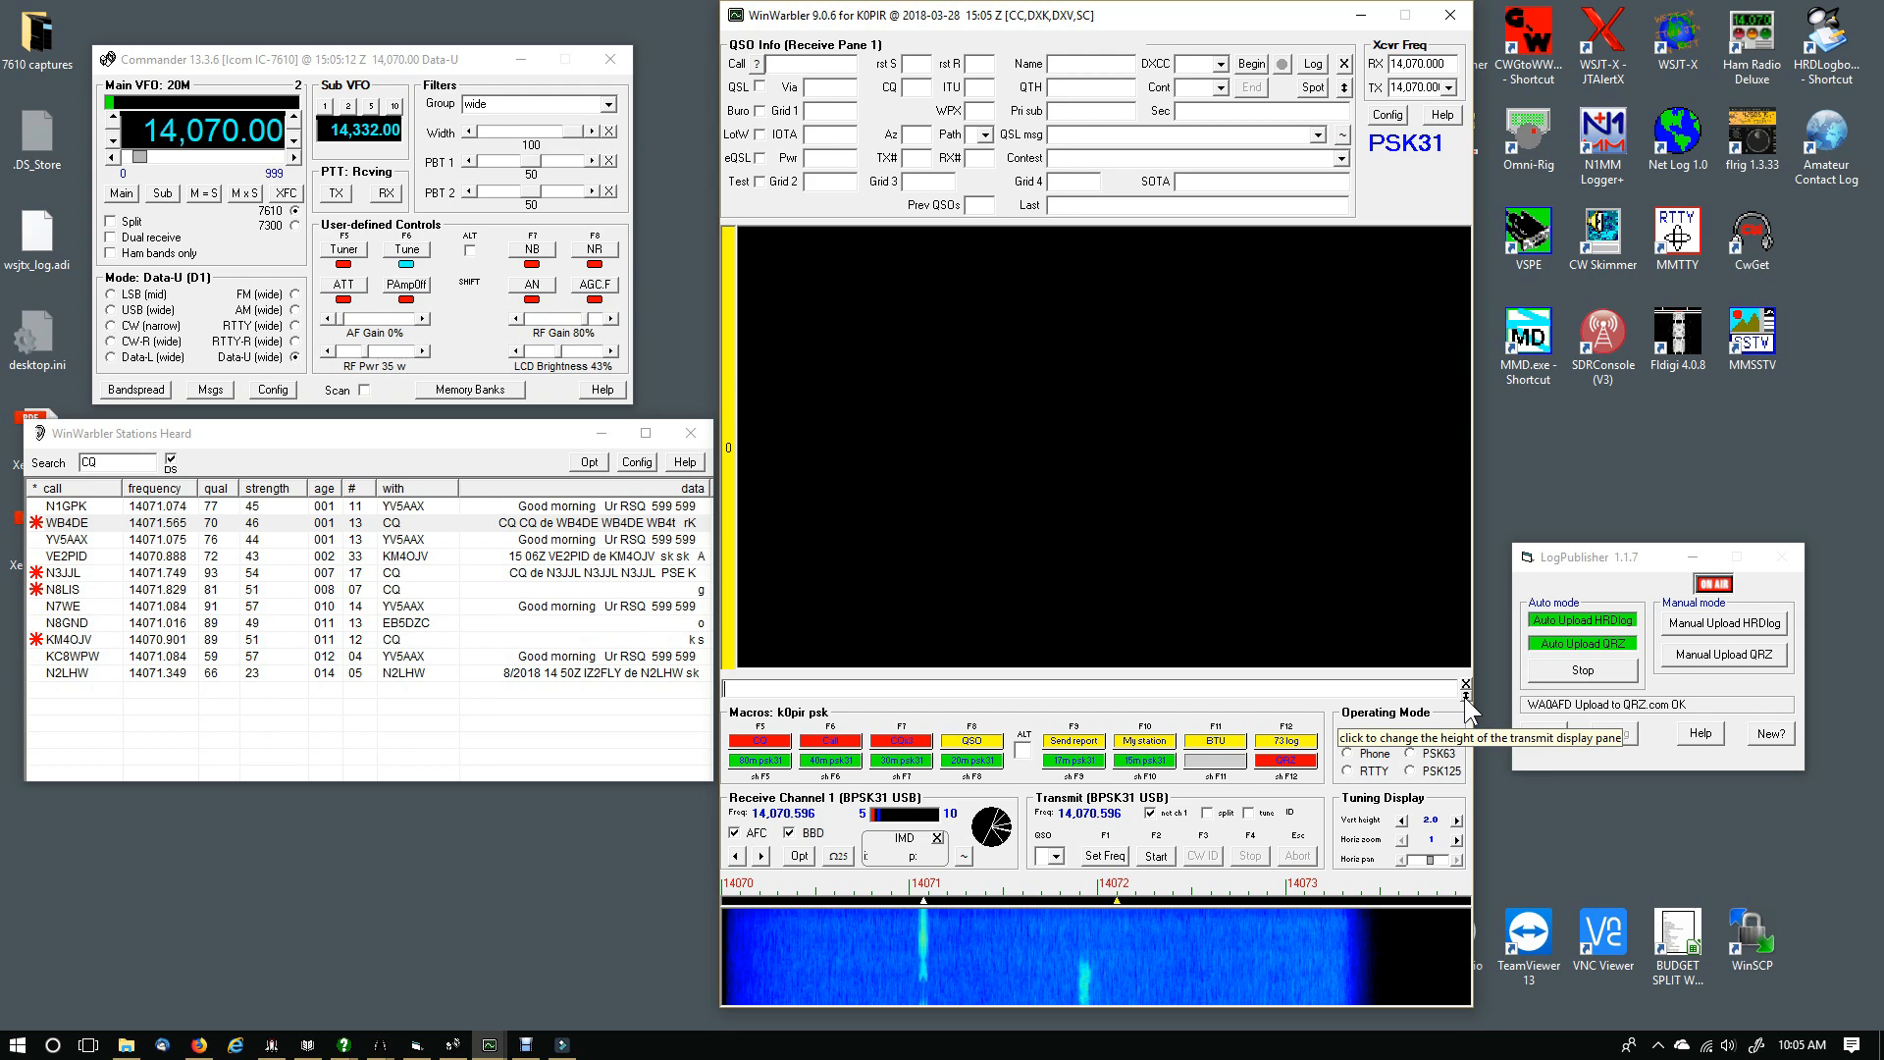
left_click(1464, 697)
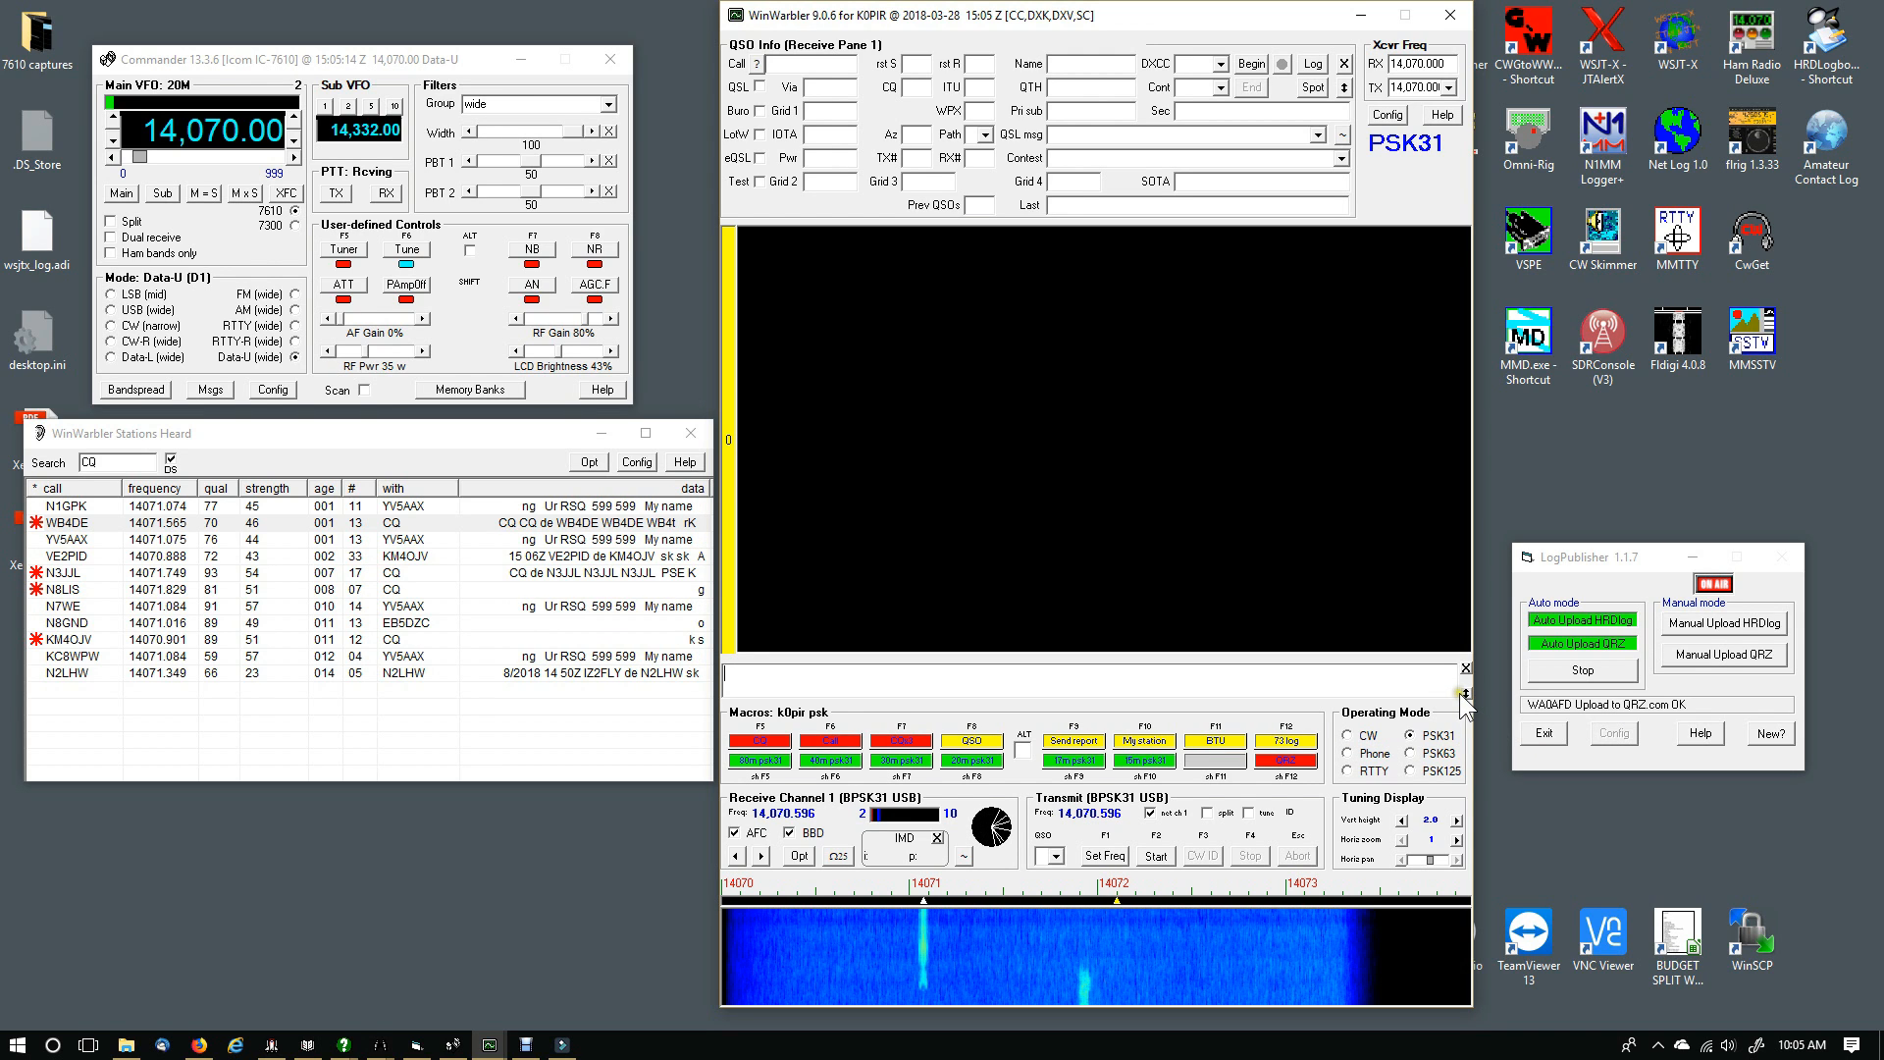
left_click(1464, 695)
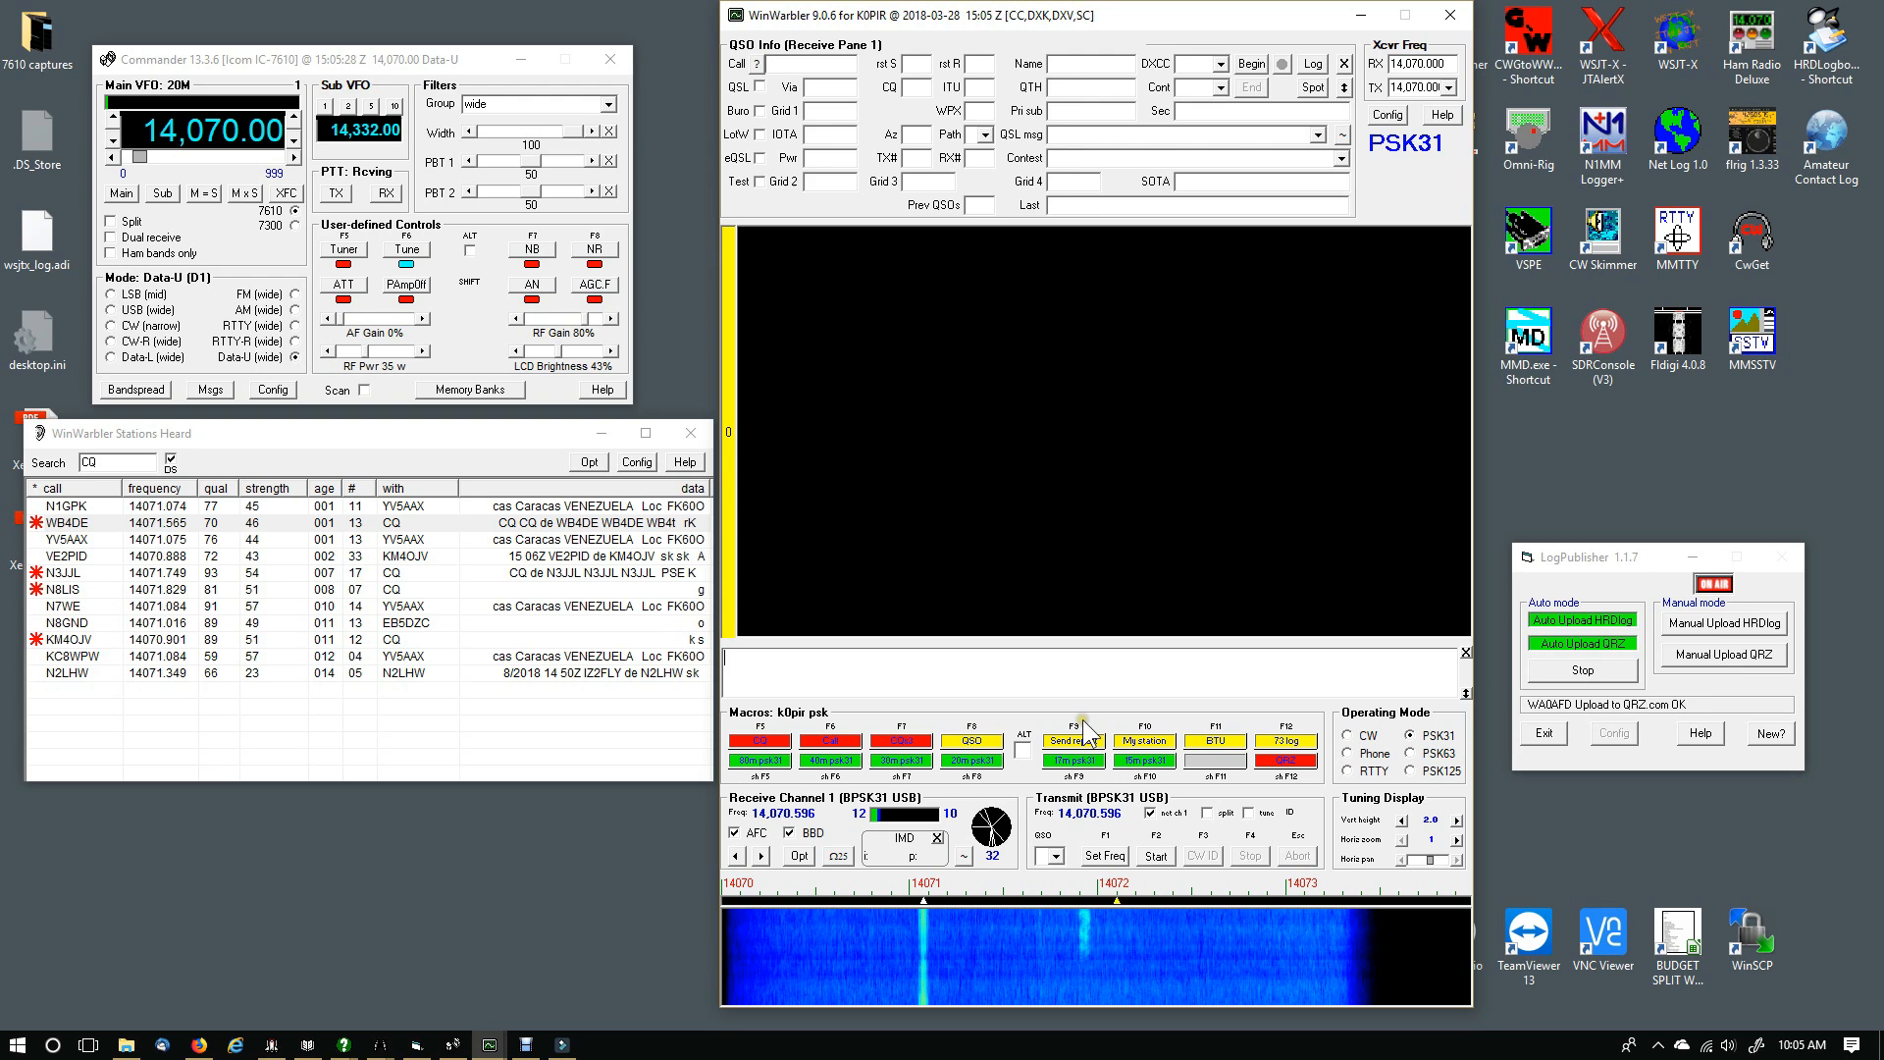
Toggle the transmitter's net option for channel 1 off and on, and tune channel 1 to the waterfall signal at 14,071.073
left_click(1146, 813)
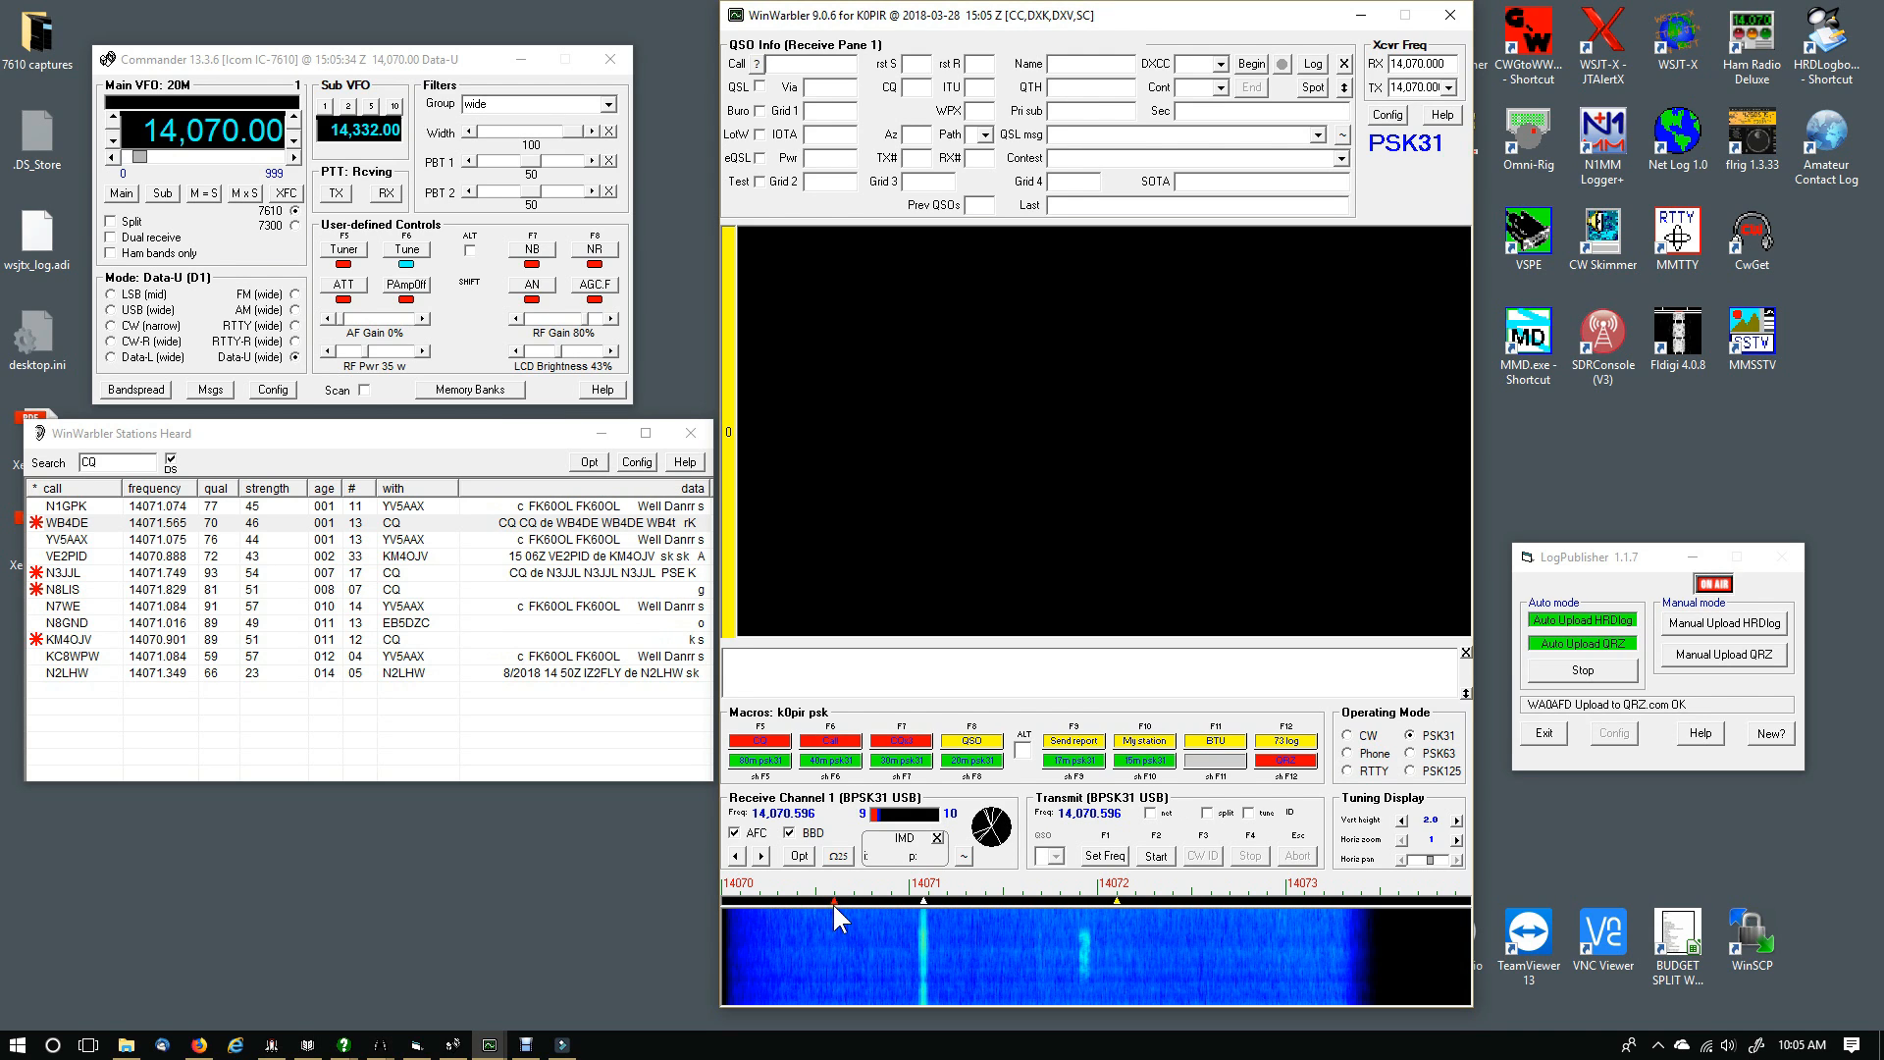
left_click(1150, 813)
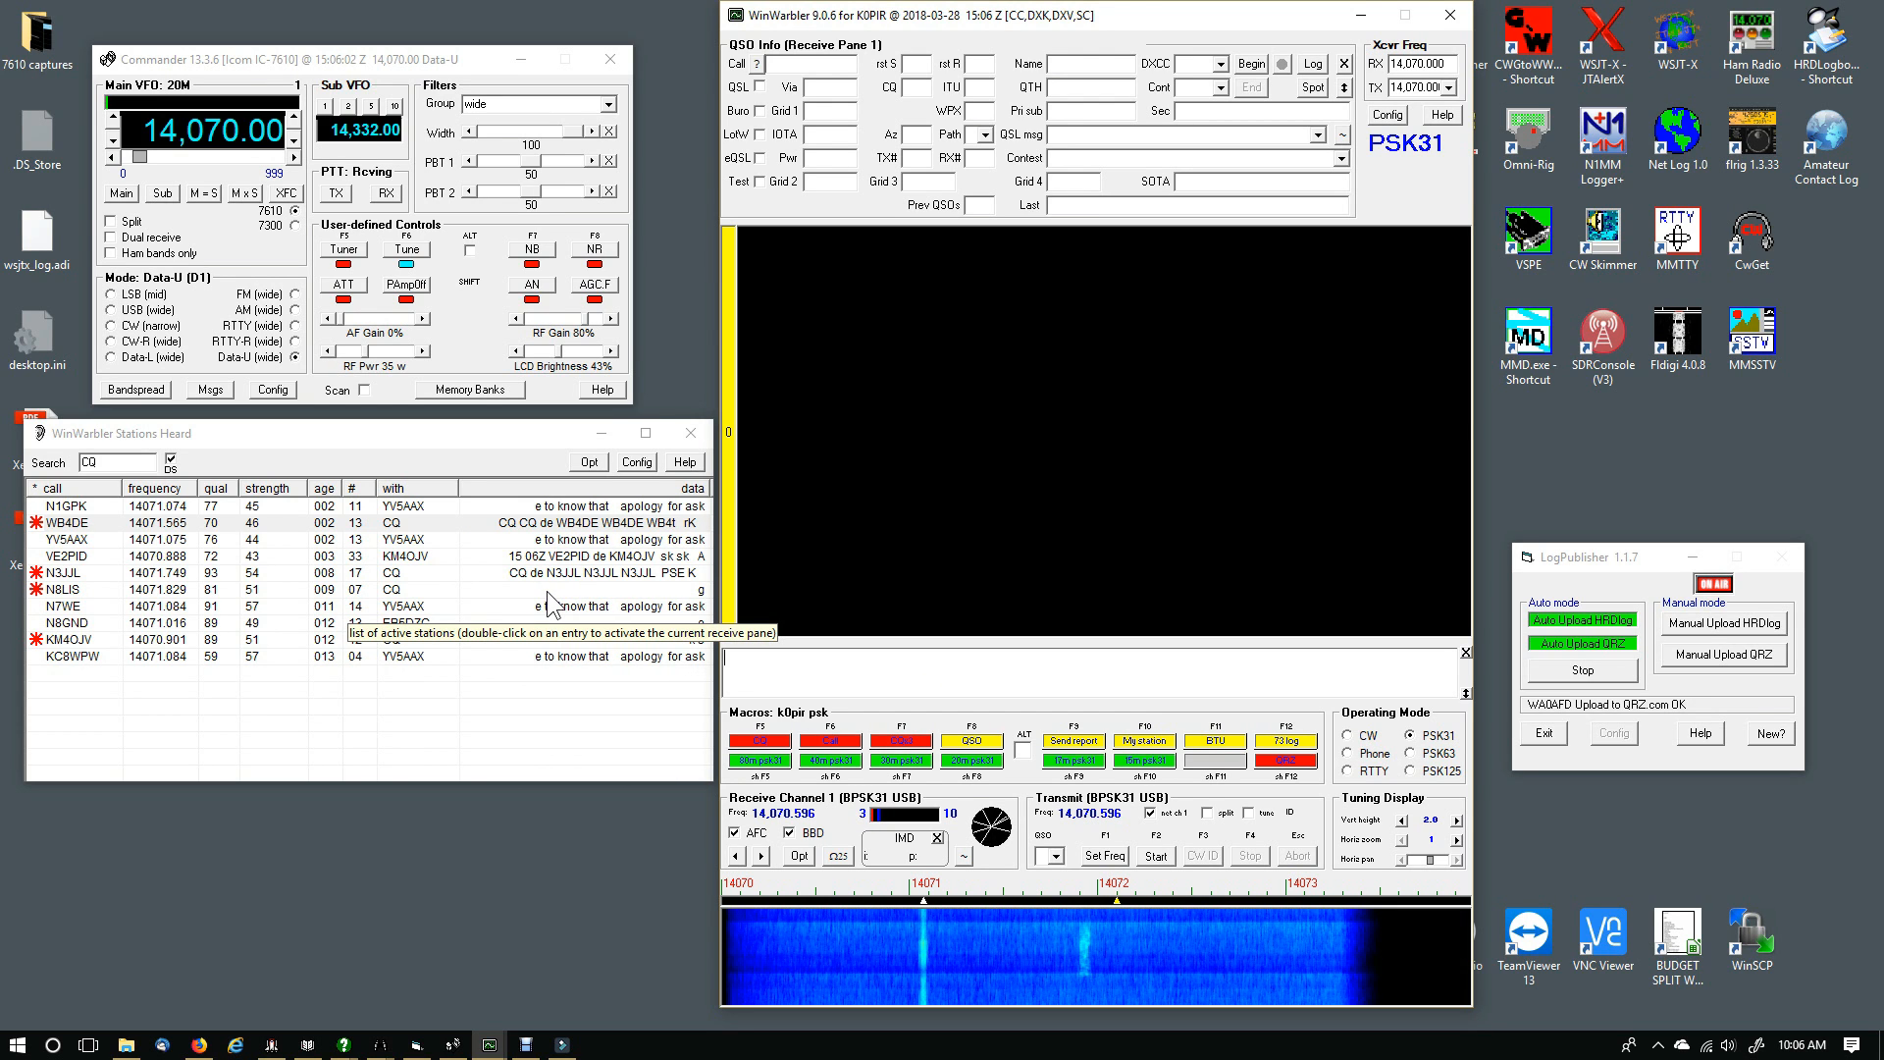
left_click(920, 915)
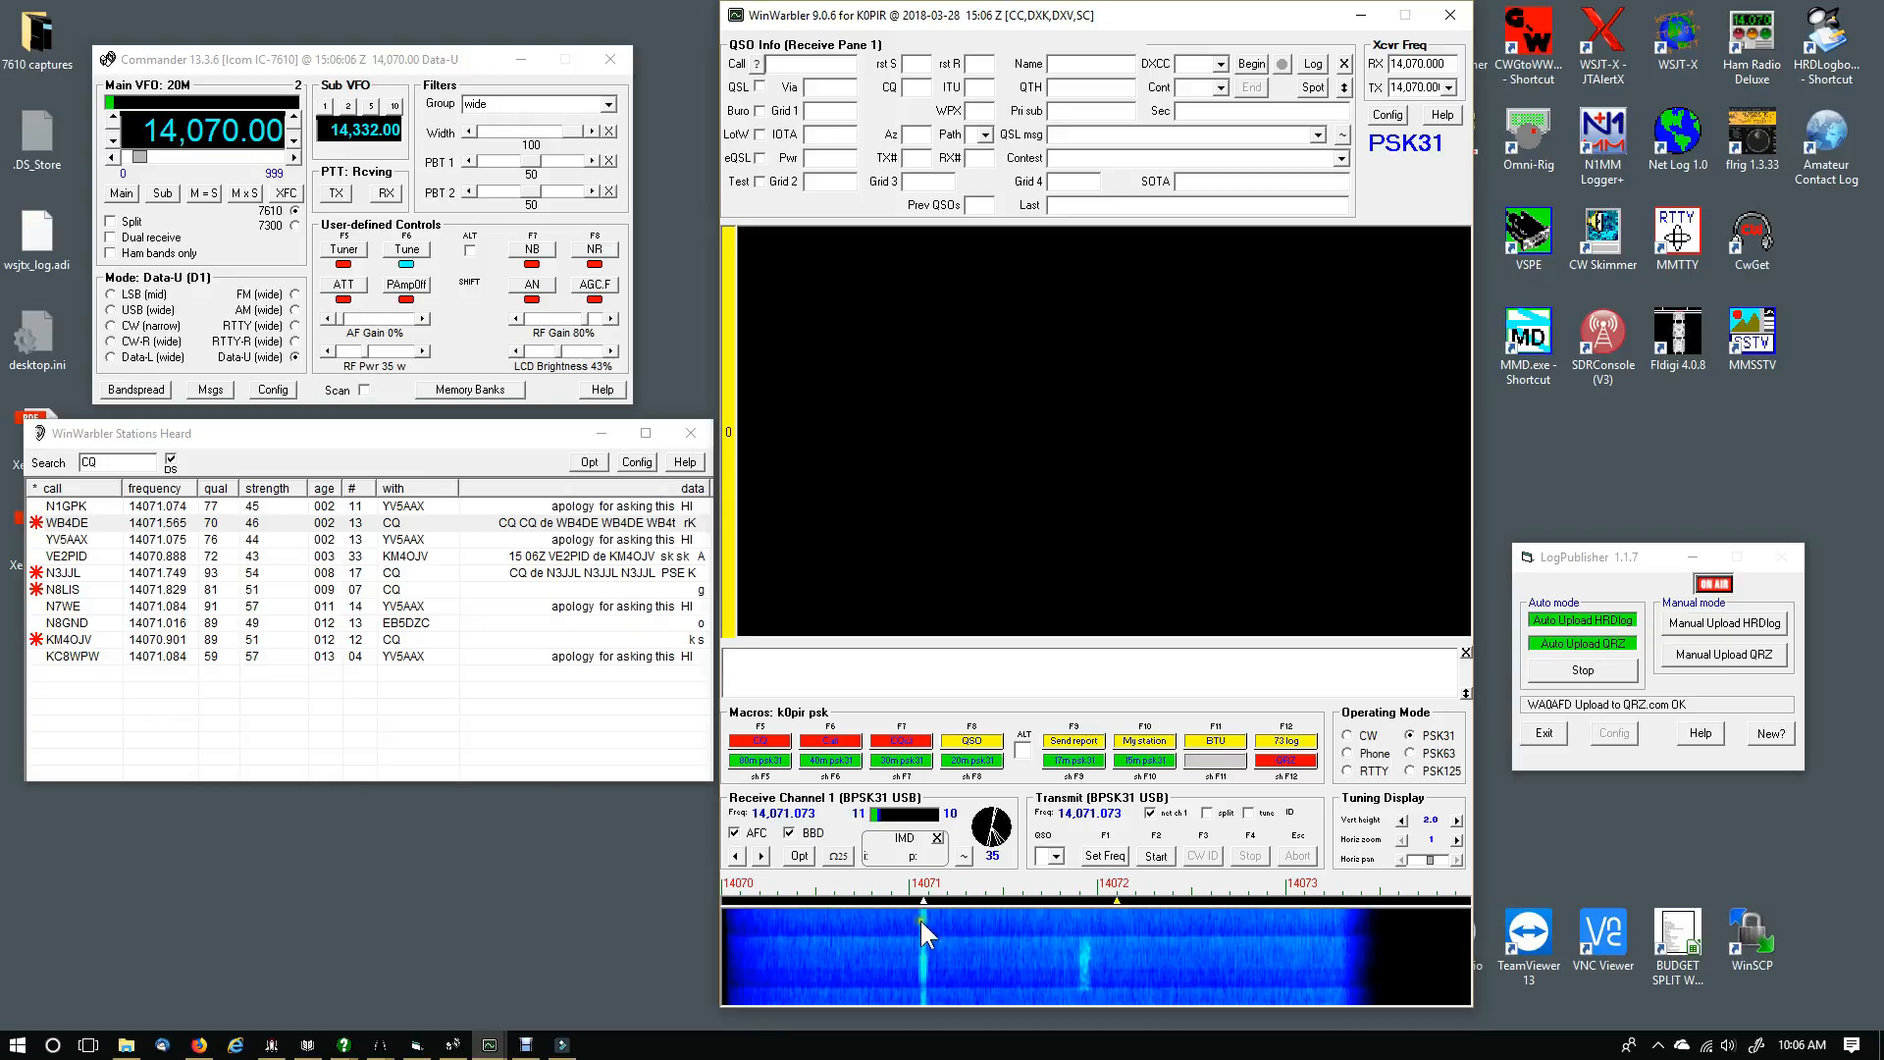
Tune receive channel 0 to the clear spot at 14,071.960 on the waterfall and transmit the CQ macro
left_click(920, 918)
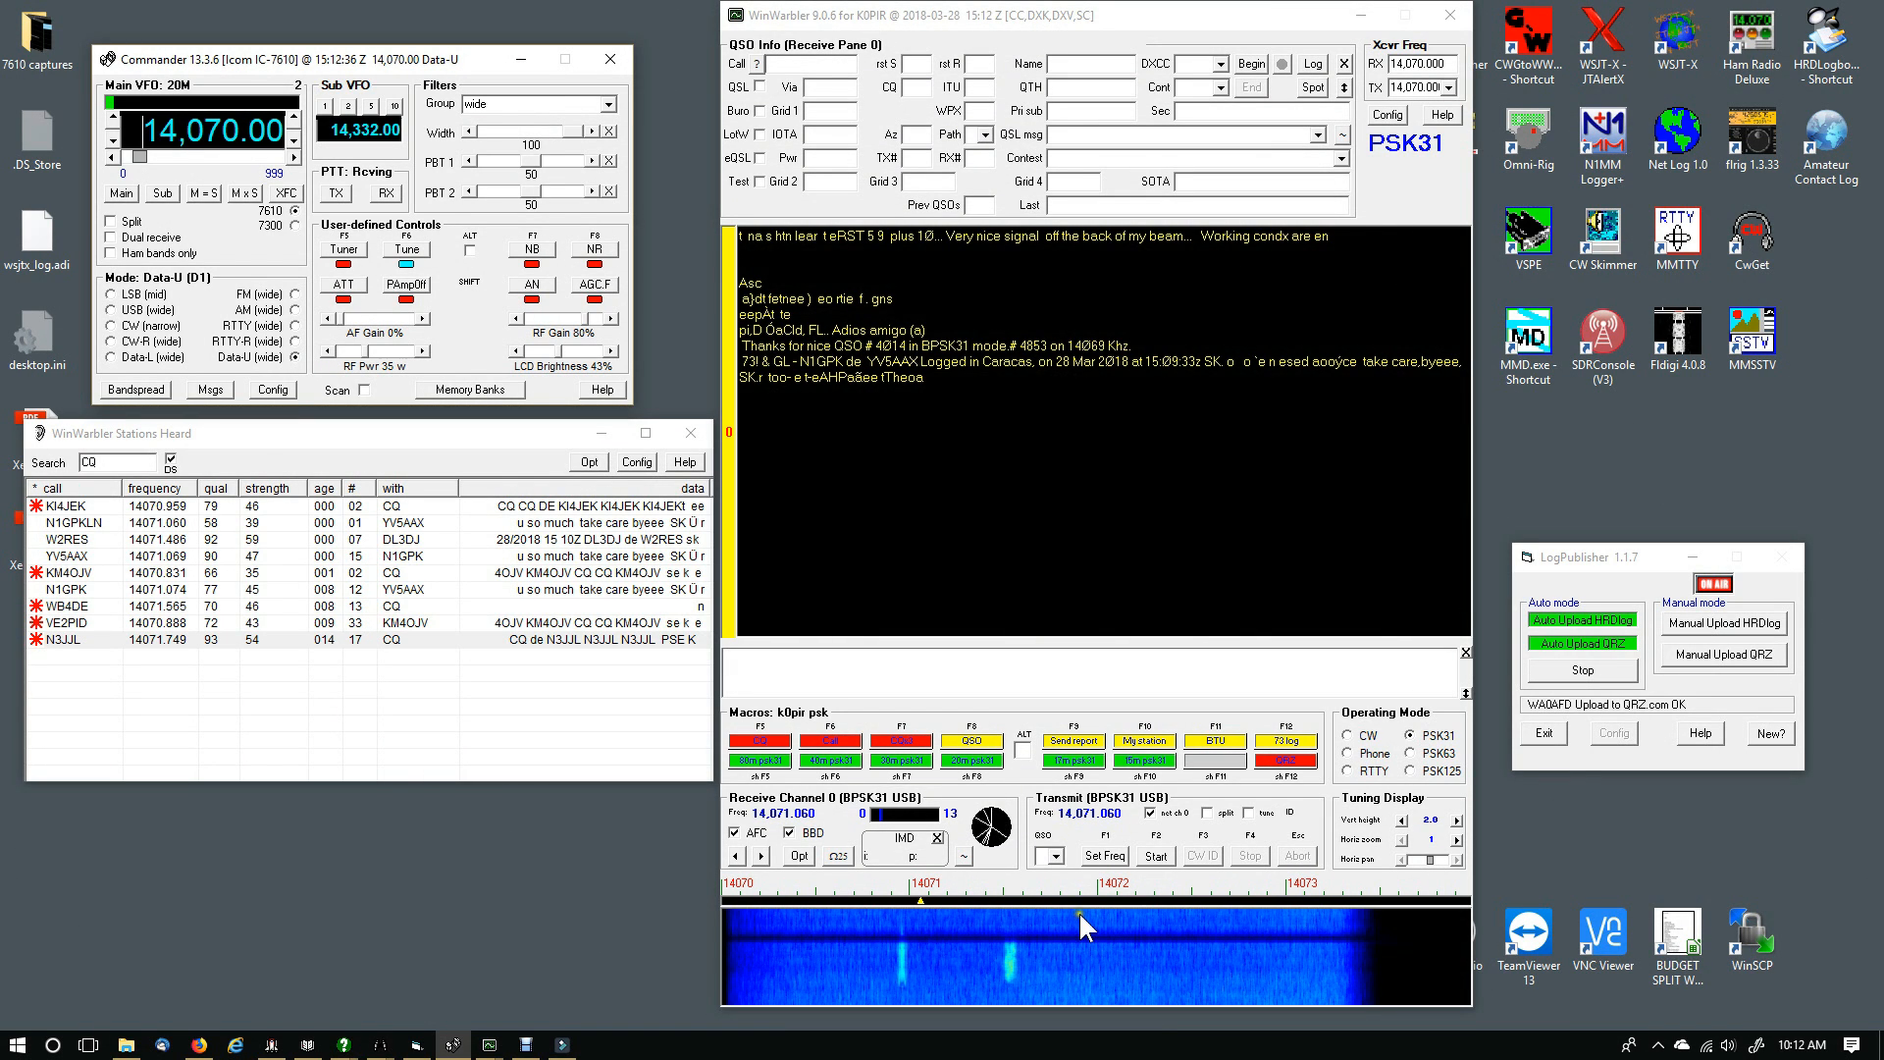
left_click(1089, 918)
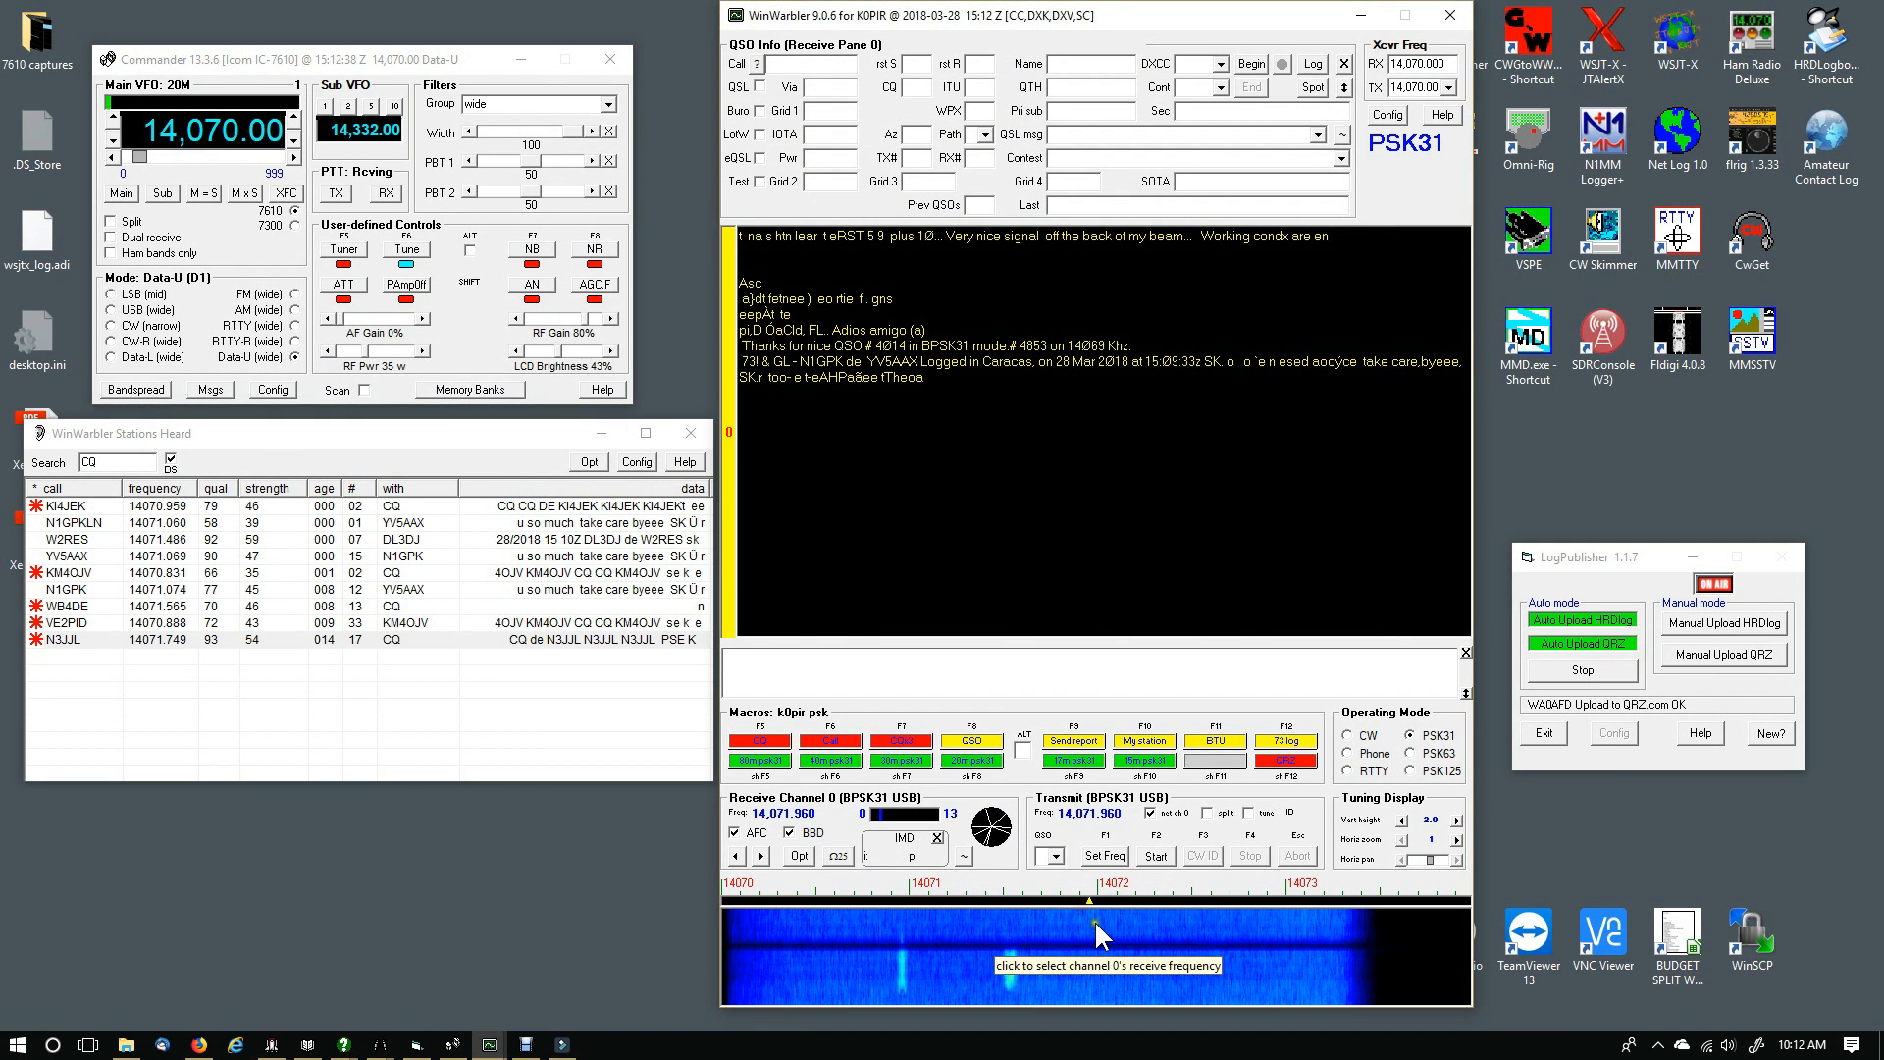
left_click(775, 743)
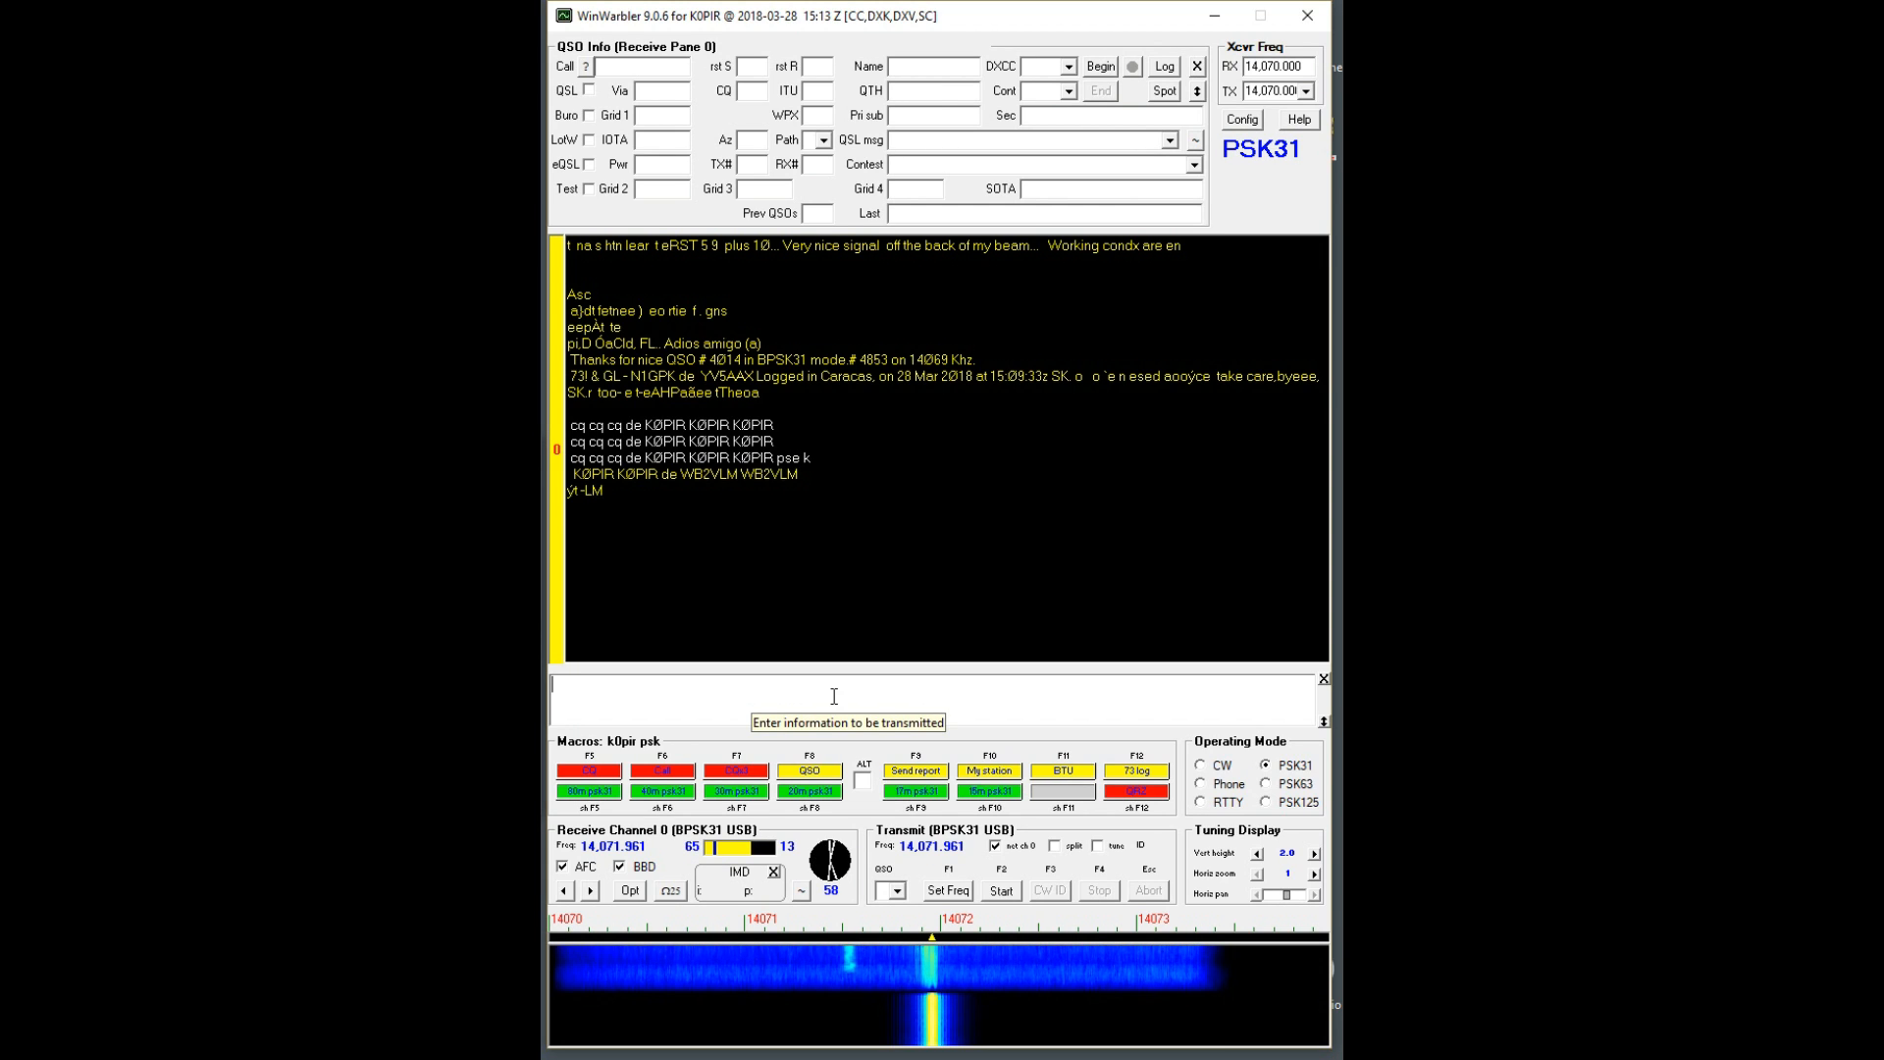
Capture the answering station's callsign from the received text into QSO Info and transmit the Send report macro
left_click(703, 473)
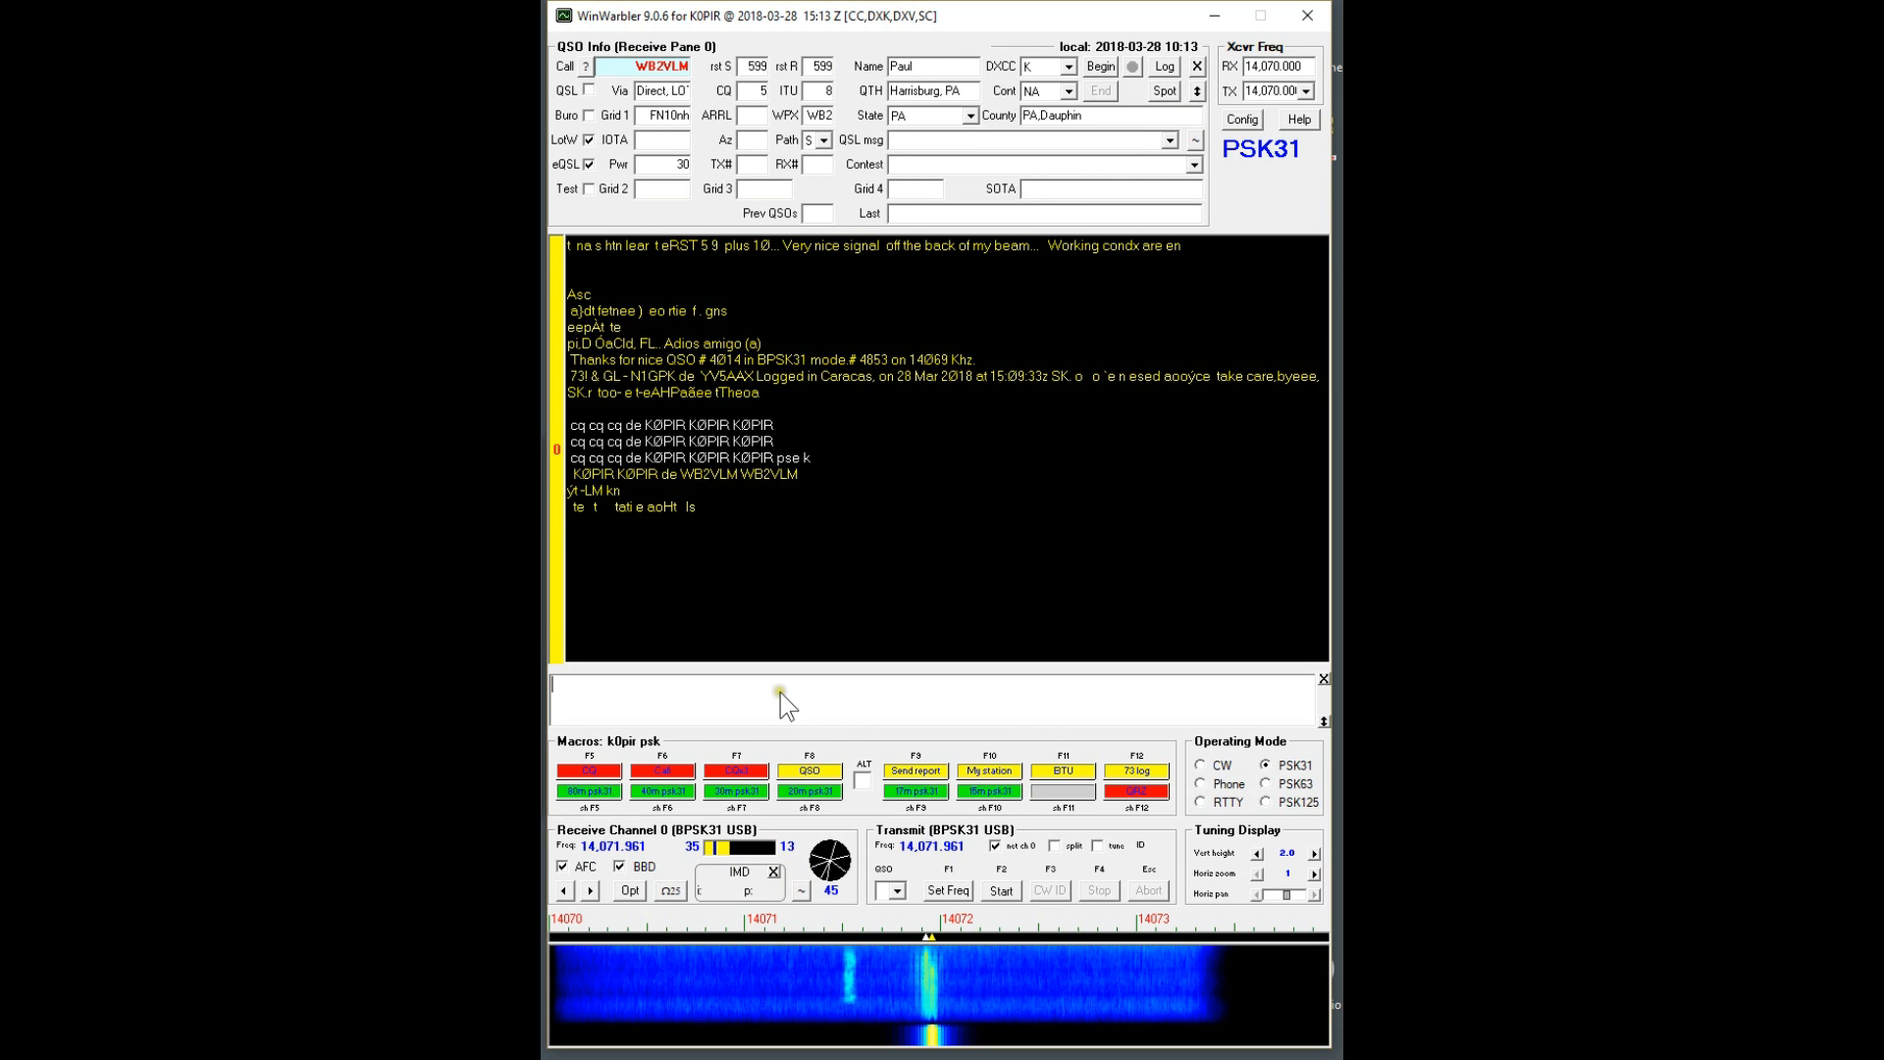
left_click(887, 773)
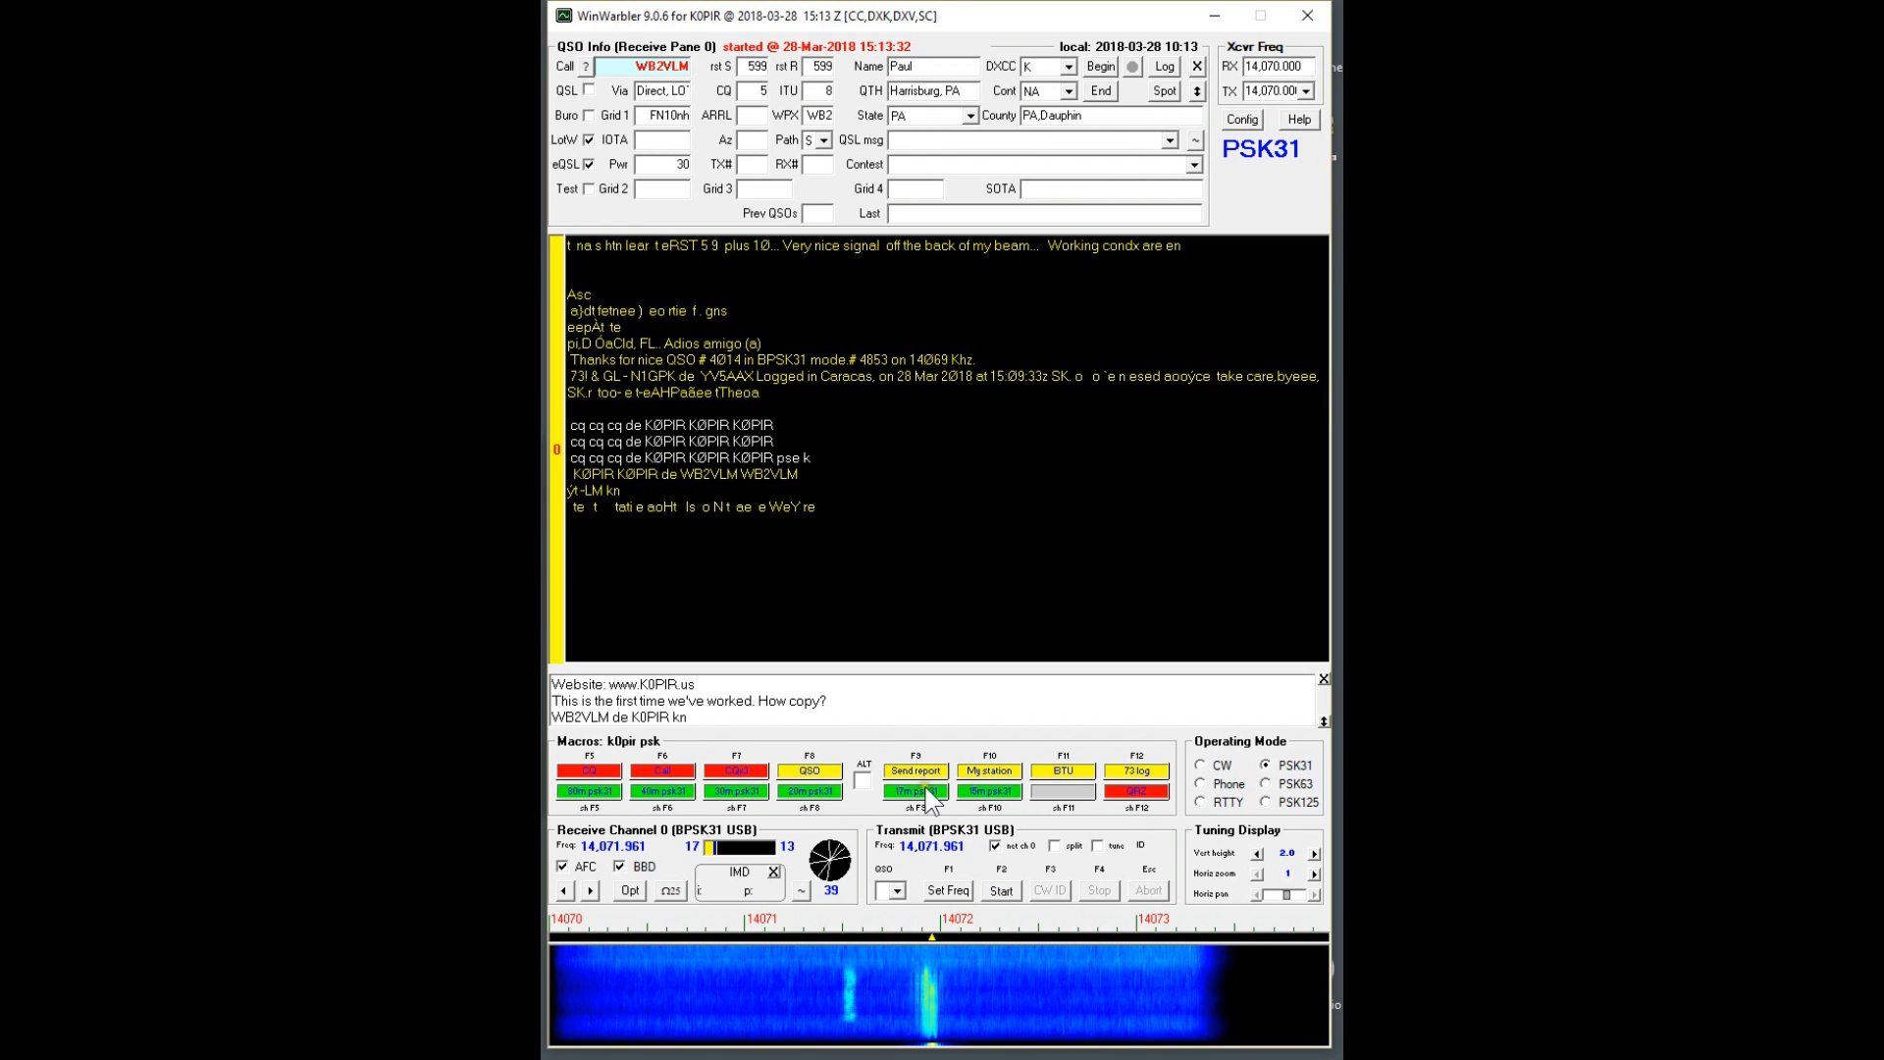
left_click(998, 889)
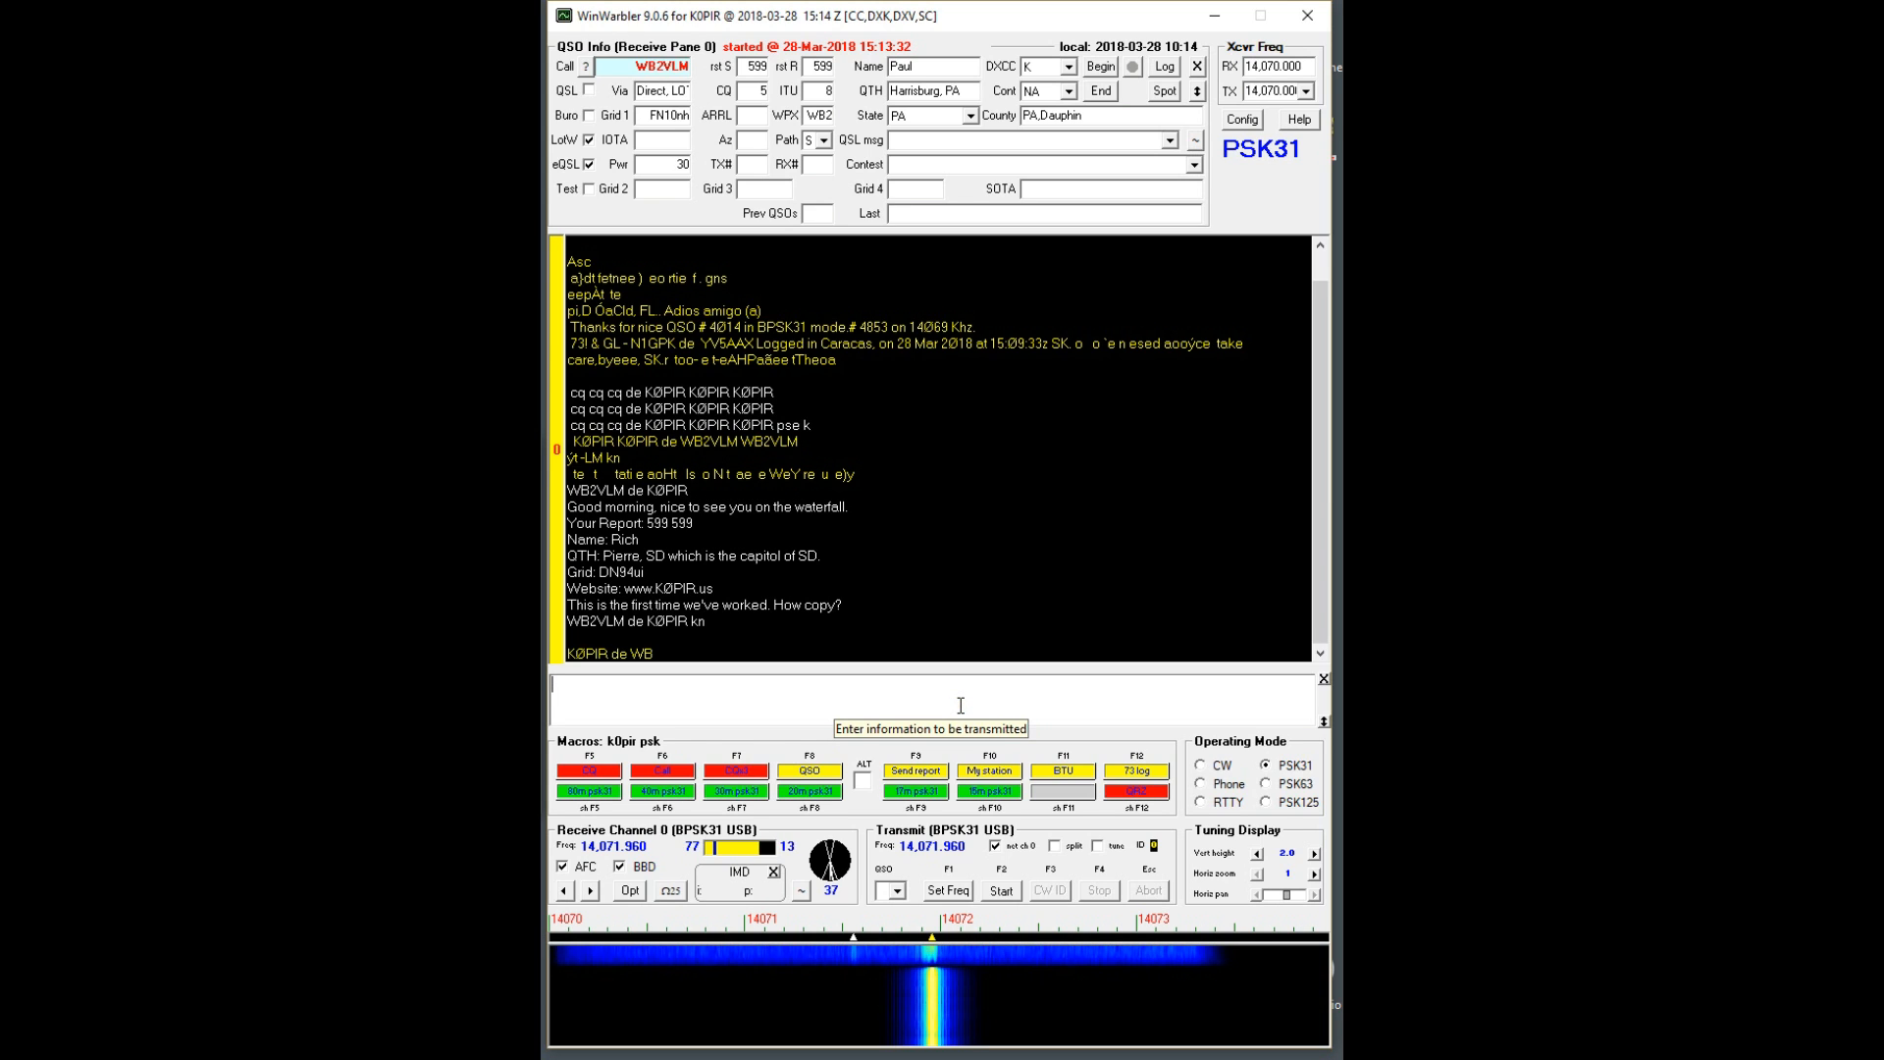
Load the My station macro, insert "Thanks for the report, nice signal on the waterfall" after the greeting, and transmit the message
left_click(996, 775)
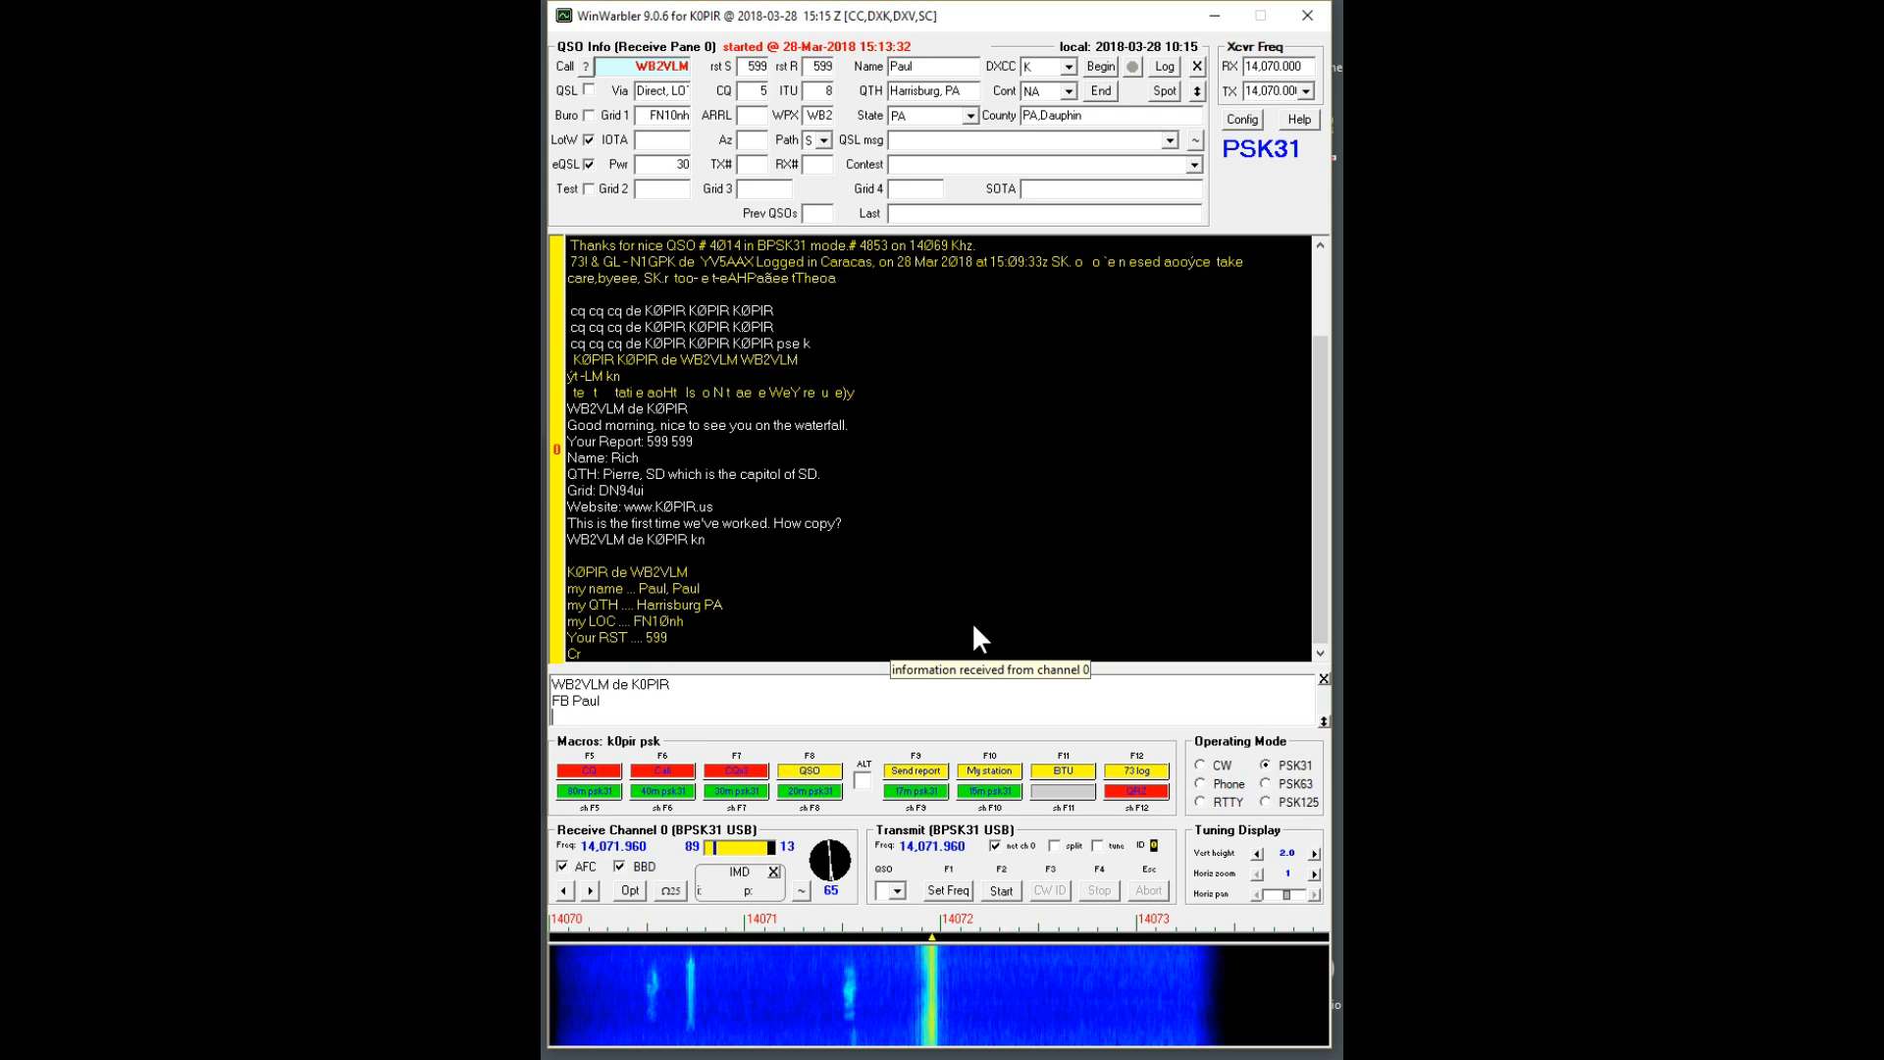
type("Thanks fo")
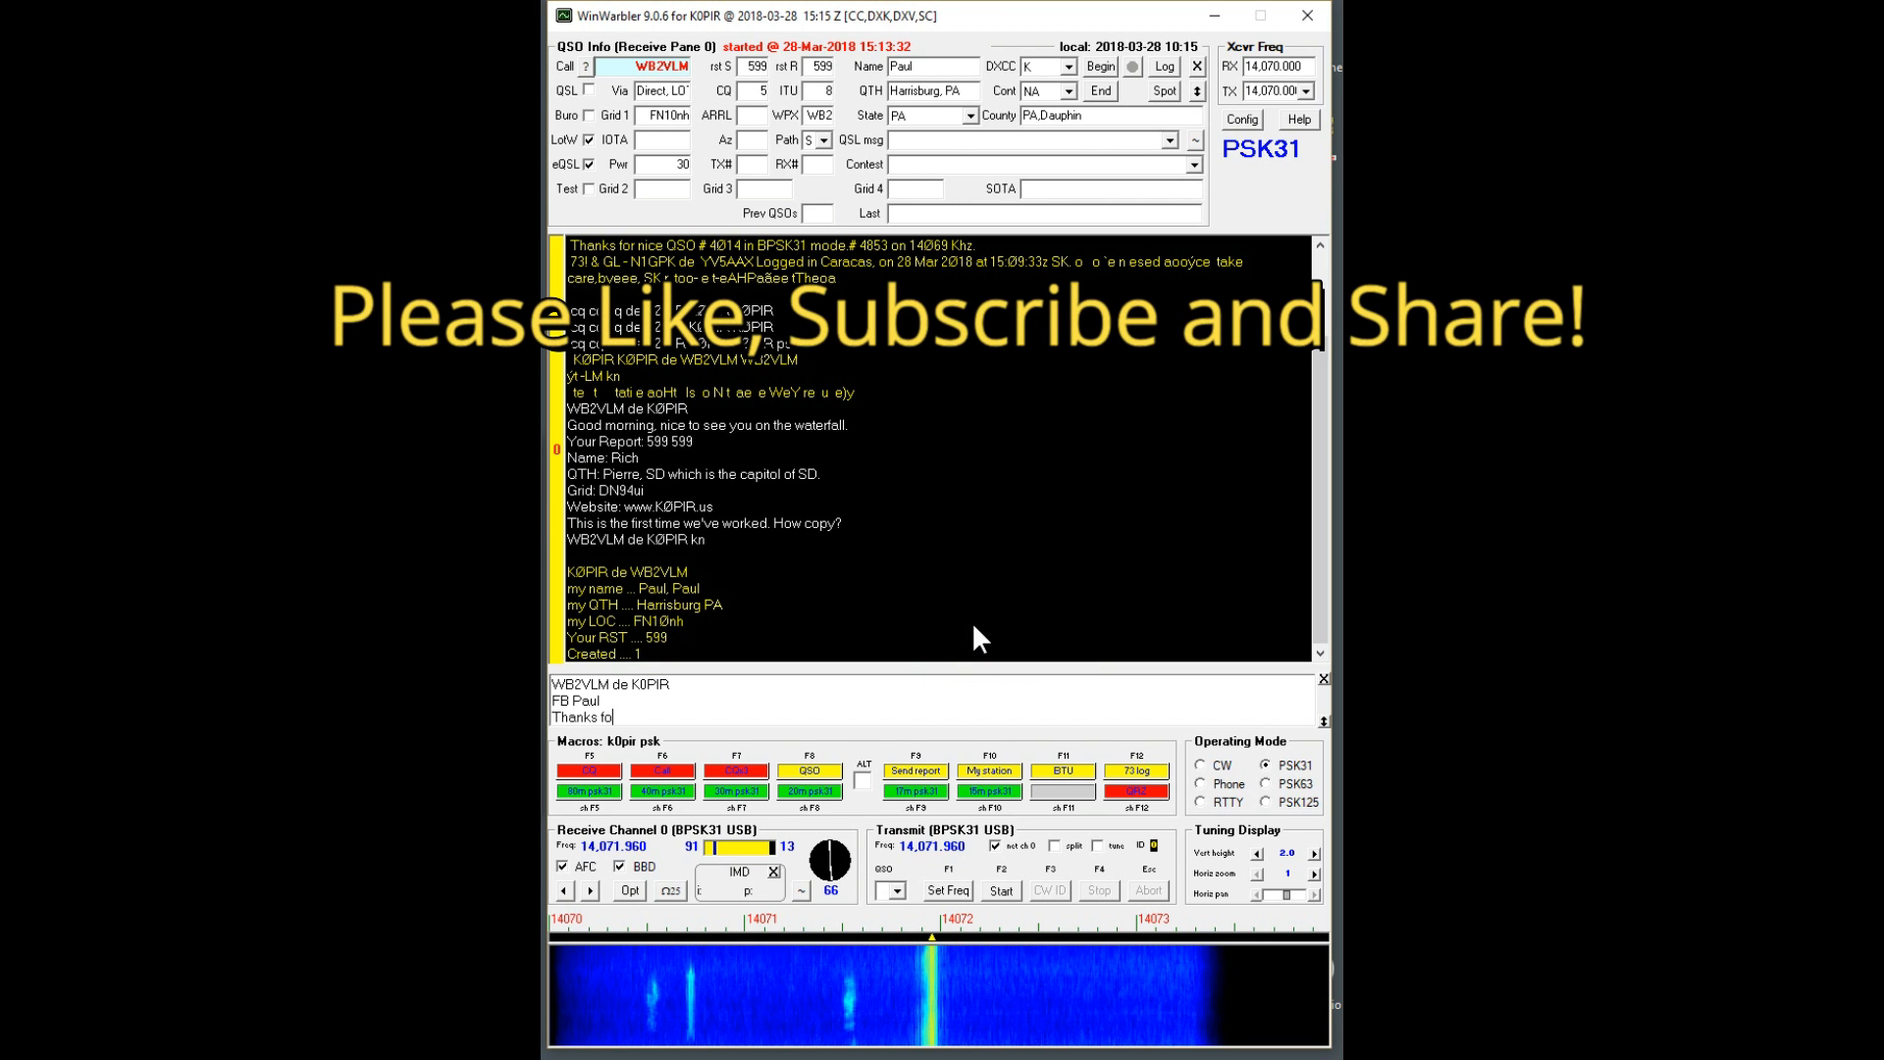
type("r th")
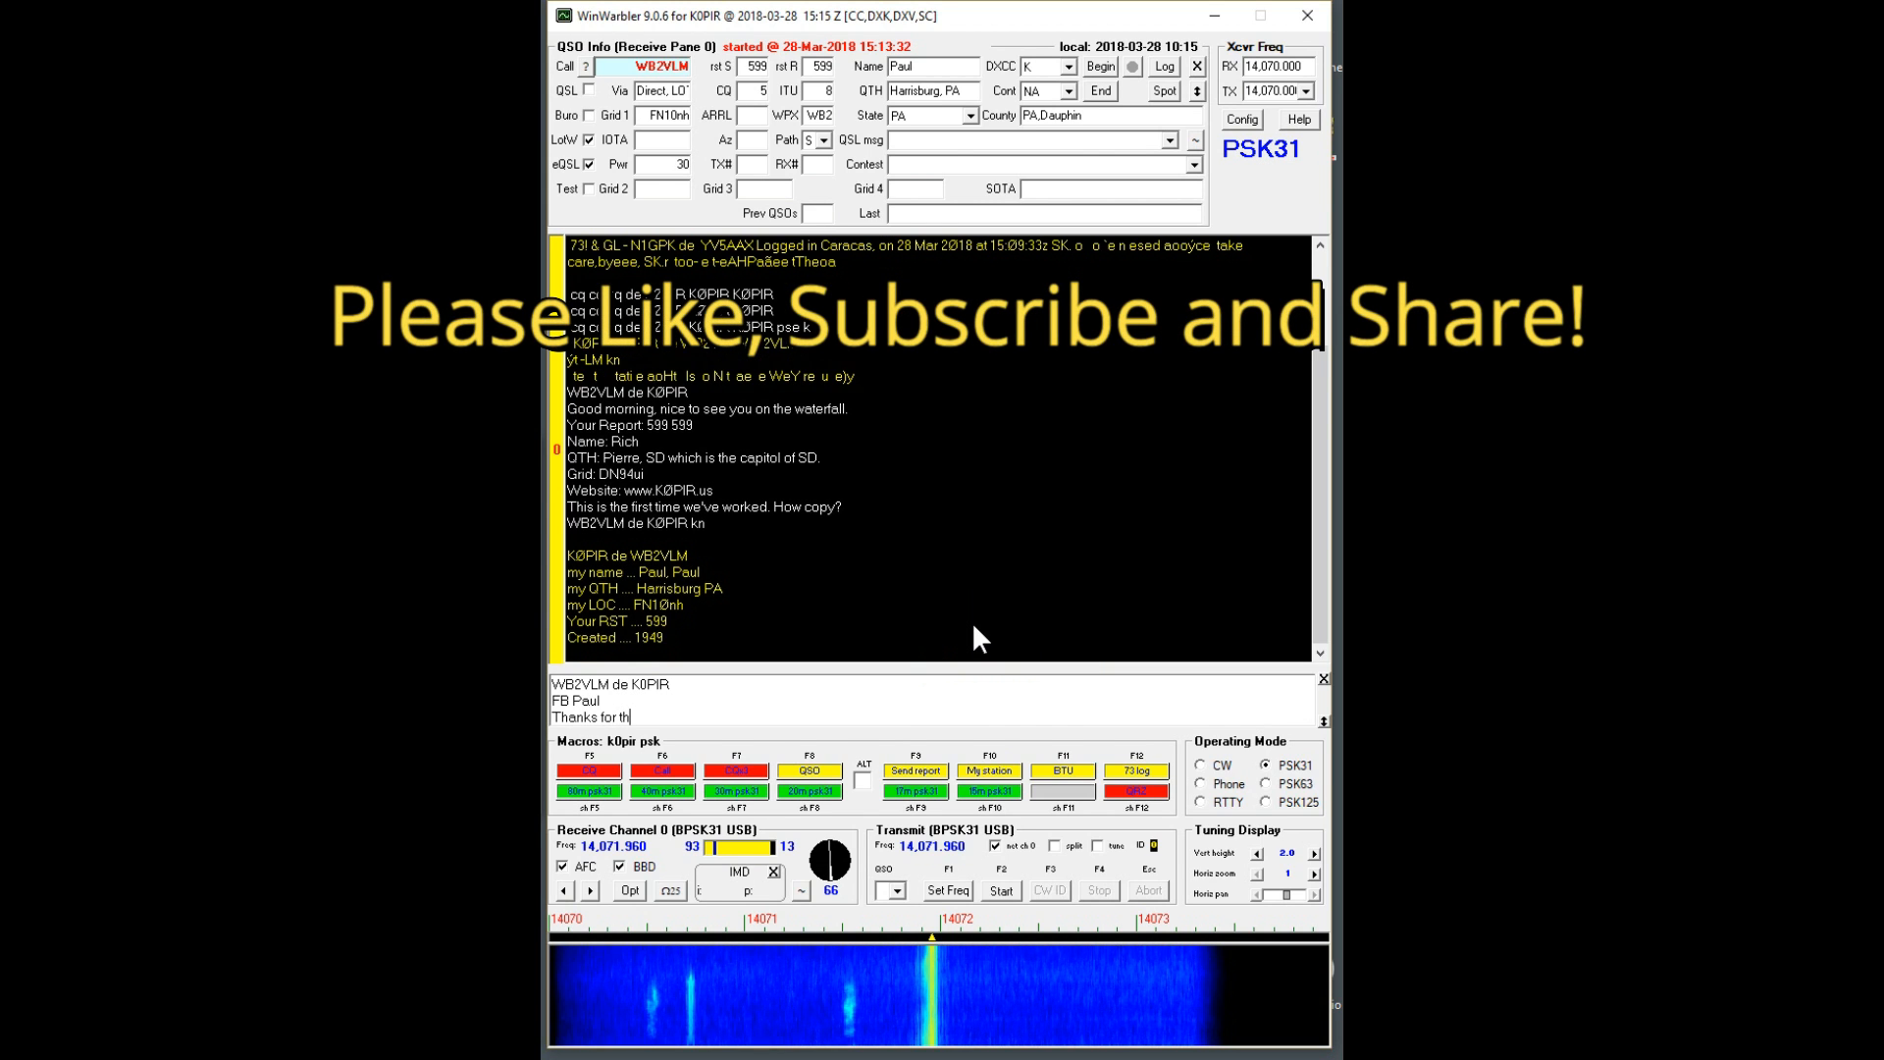
type("e repor")
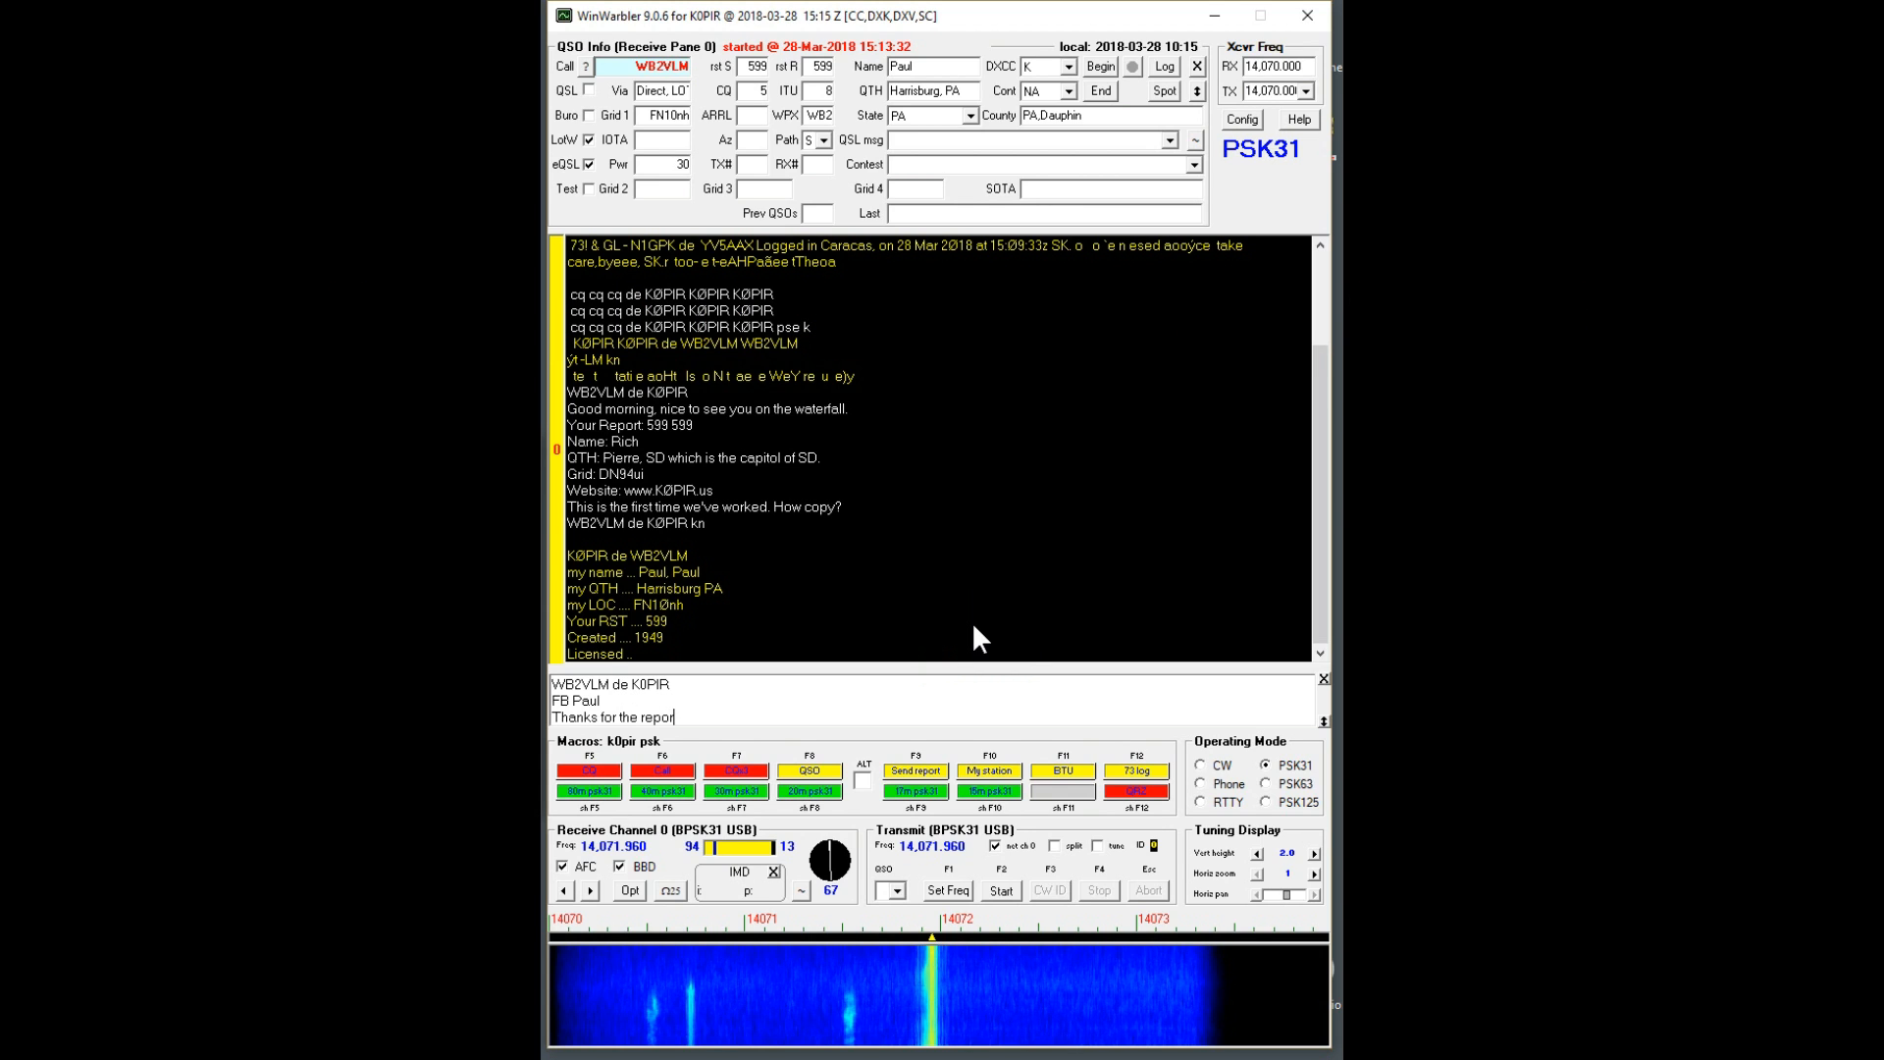
type("t")
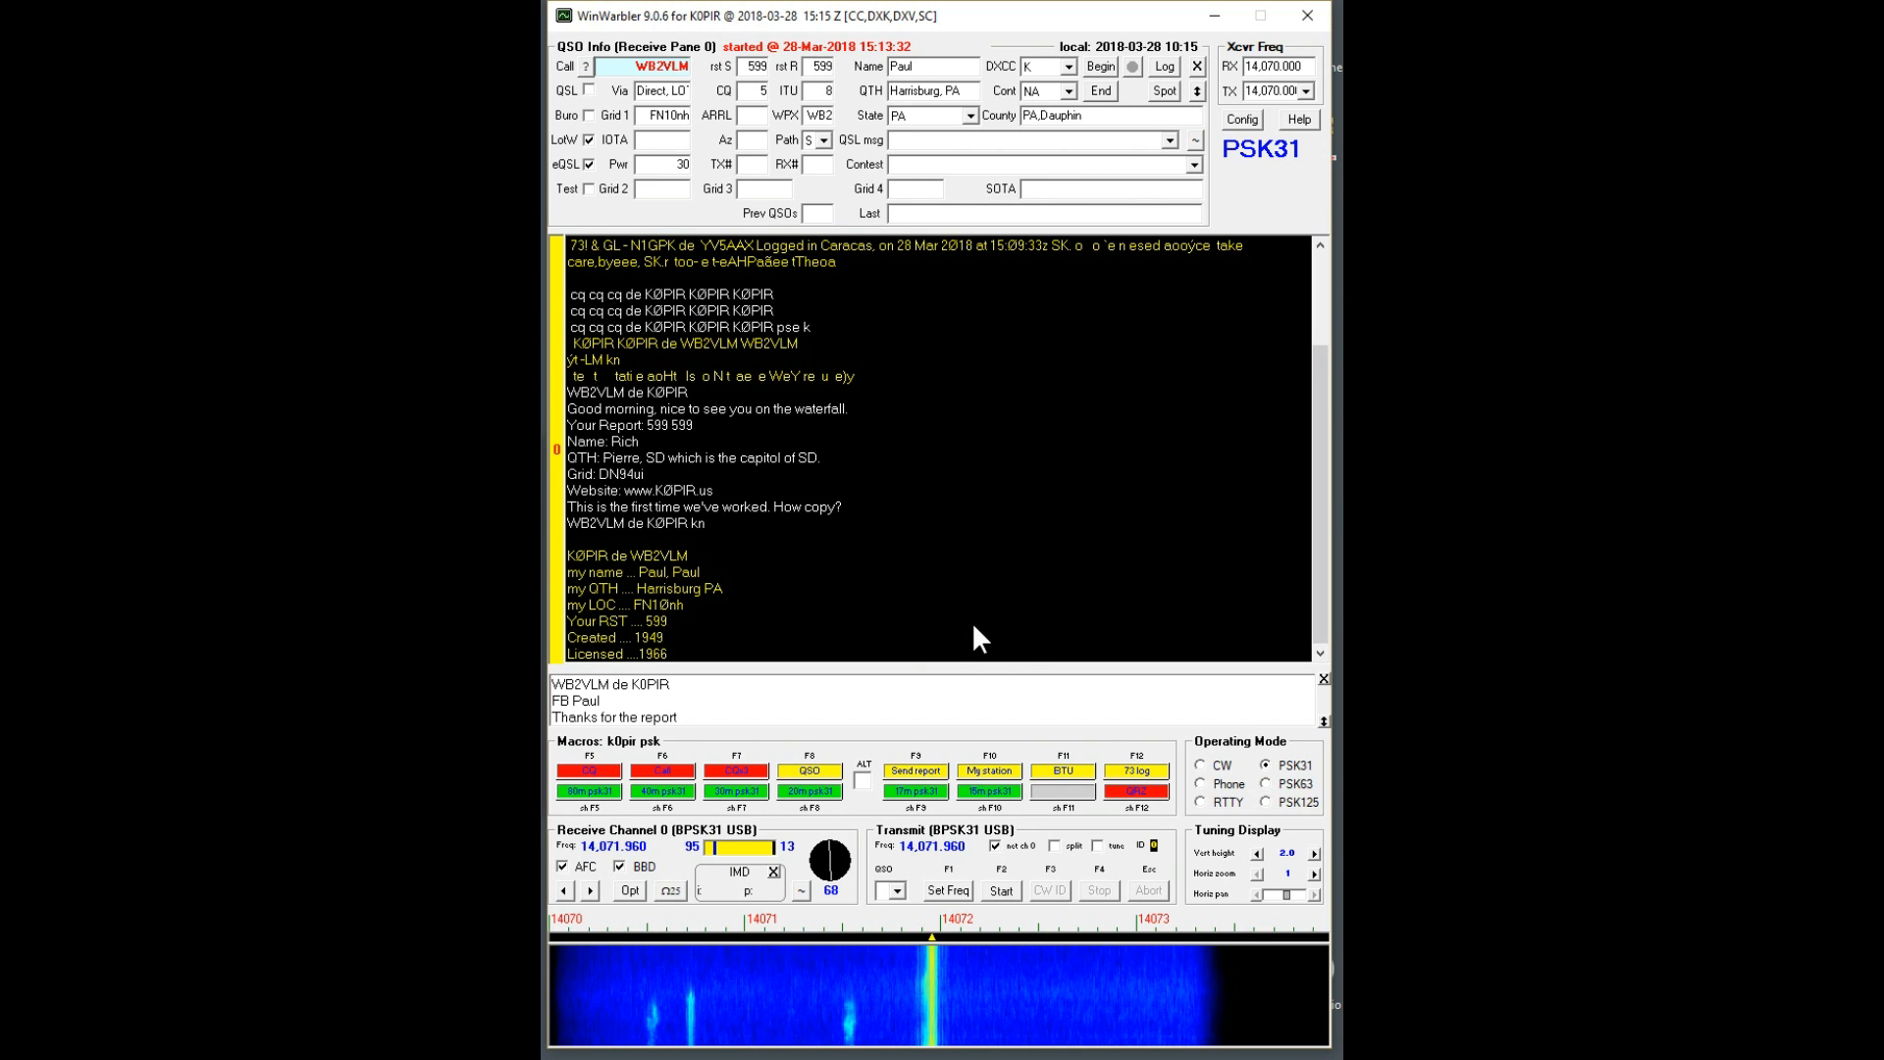
type(", ")
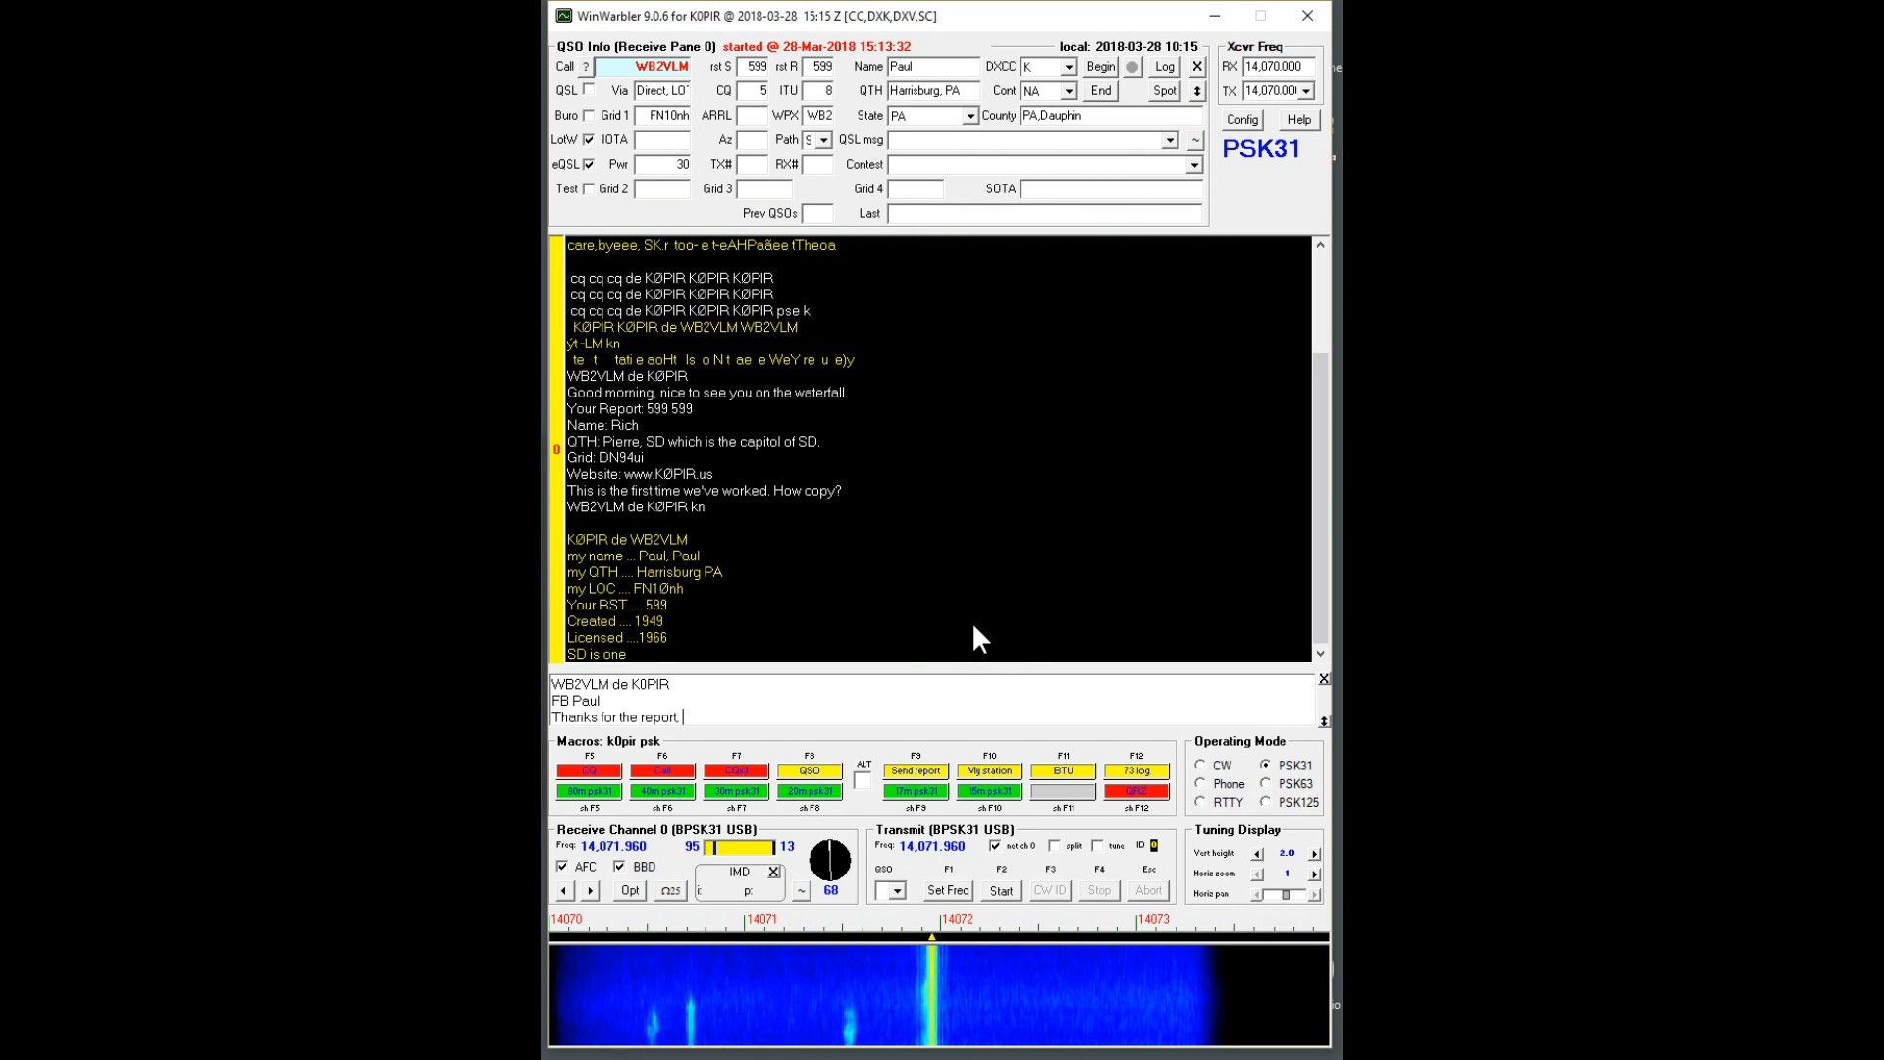
type("n")
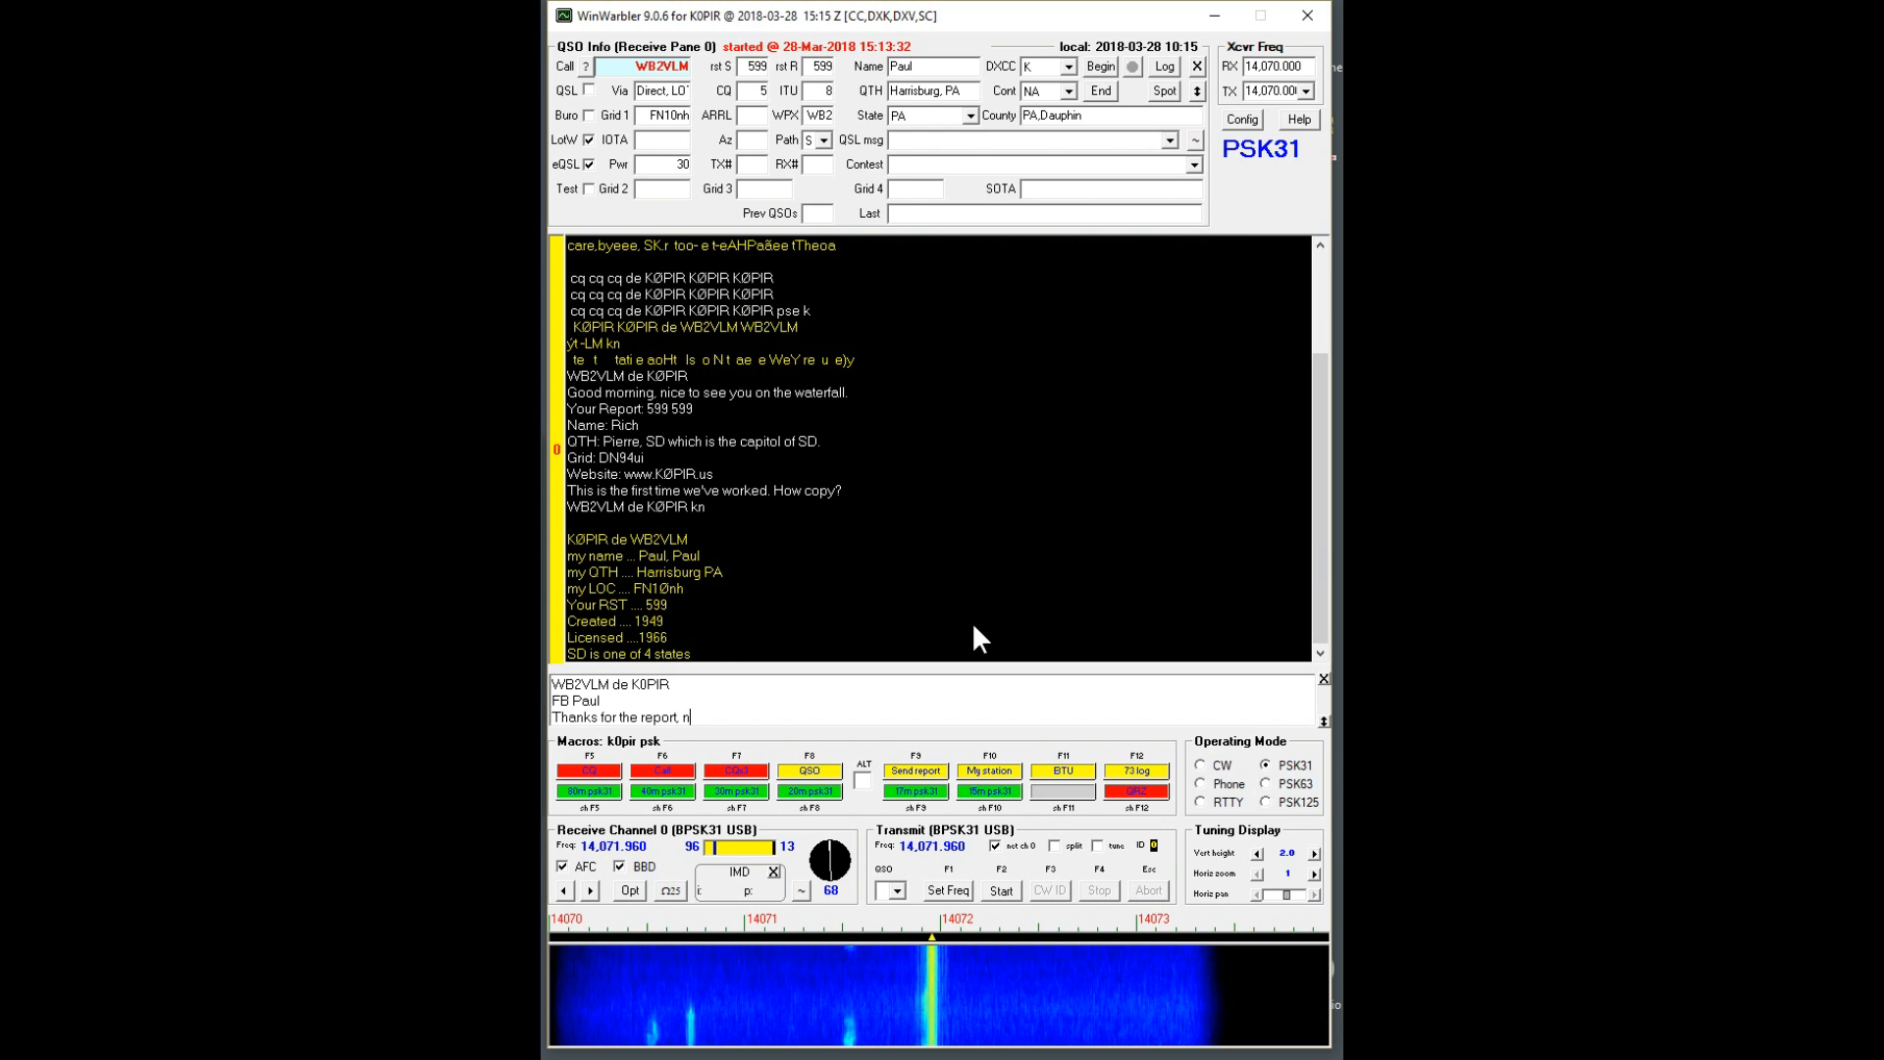
type("ice sig")
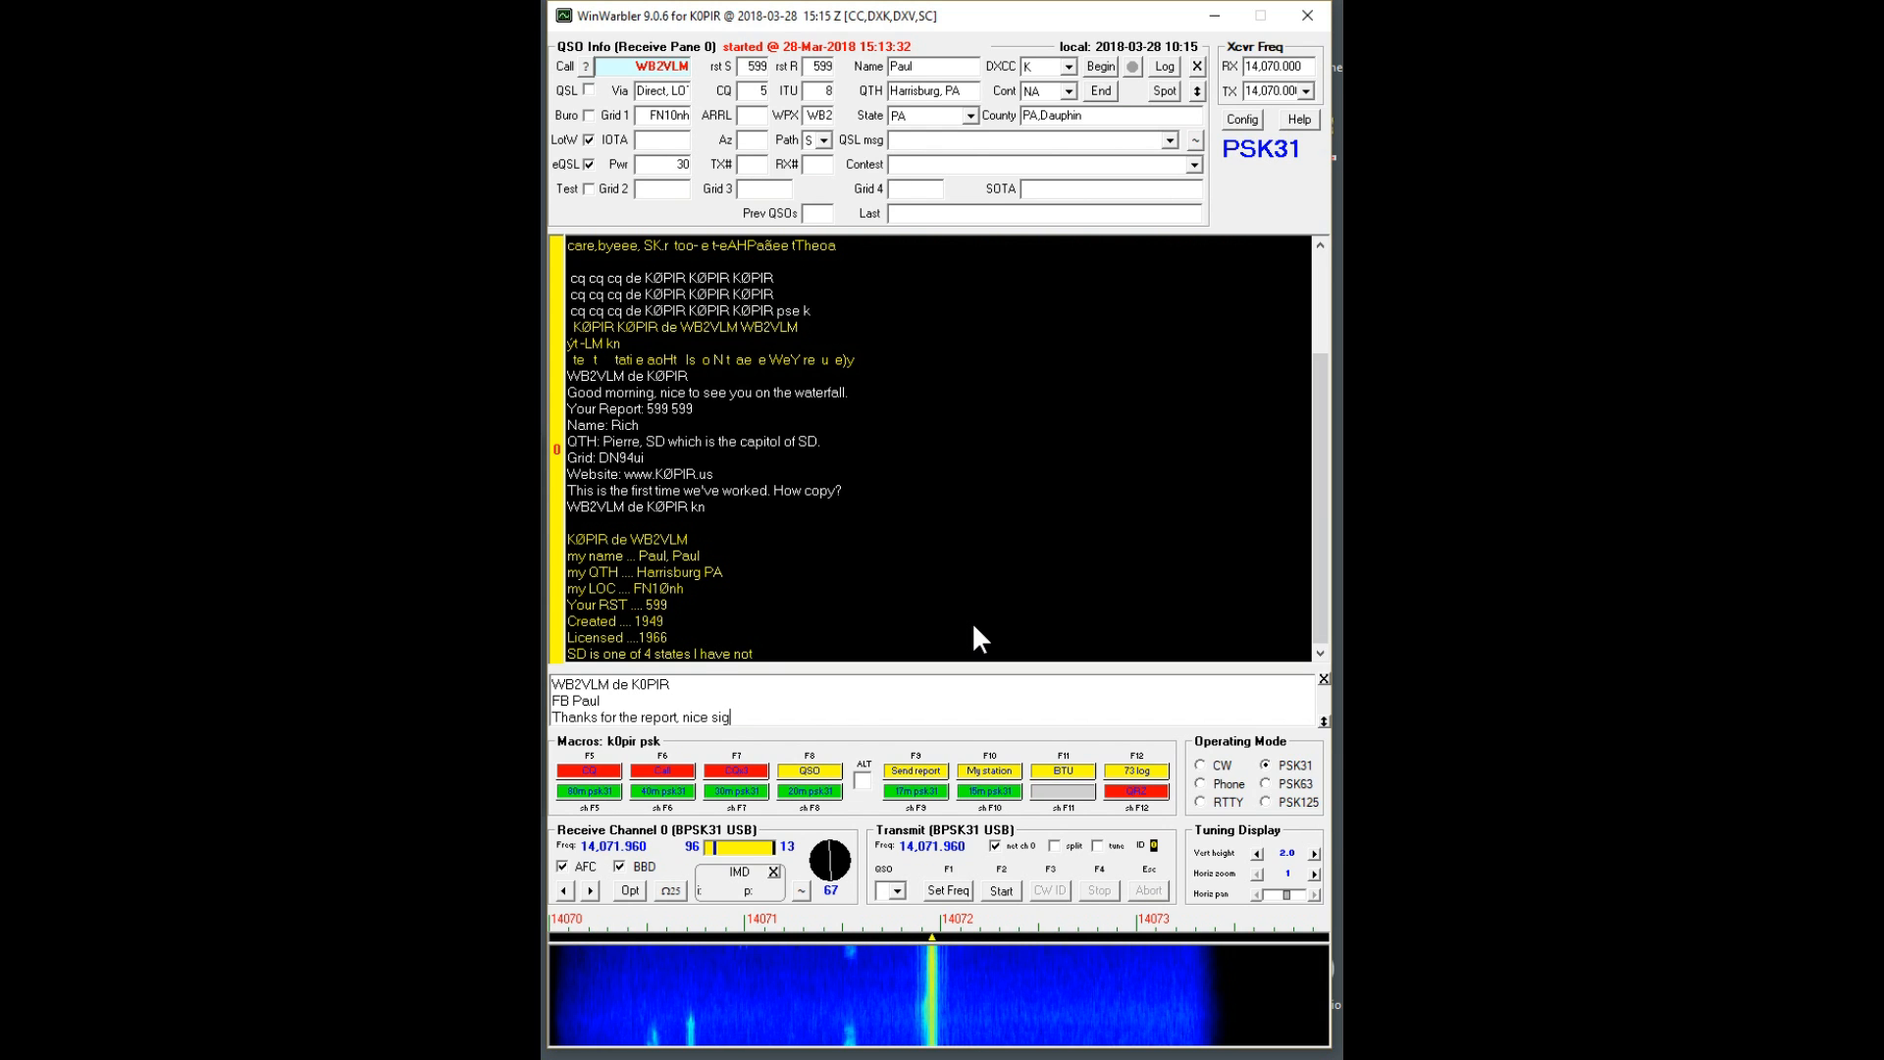
type("nal on ")
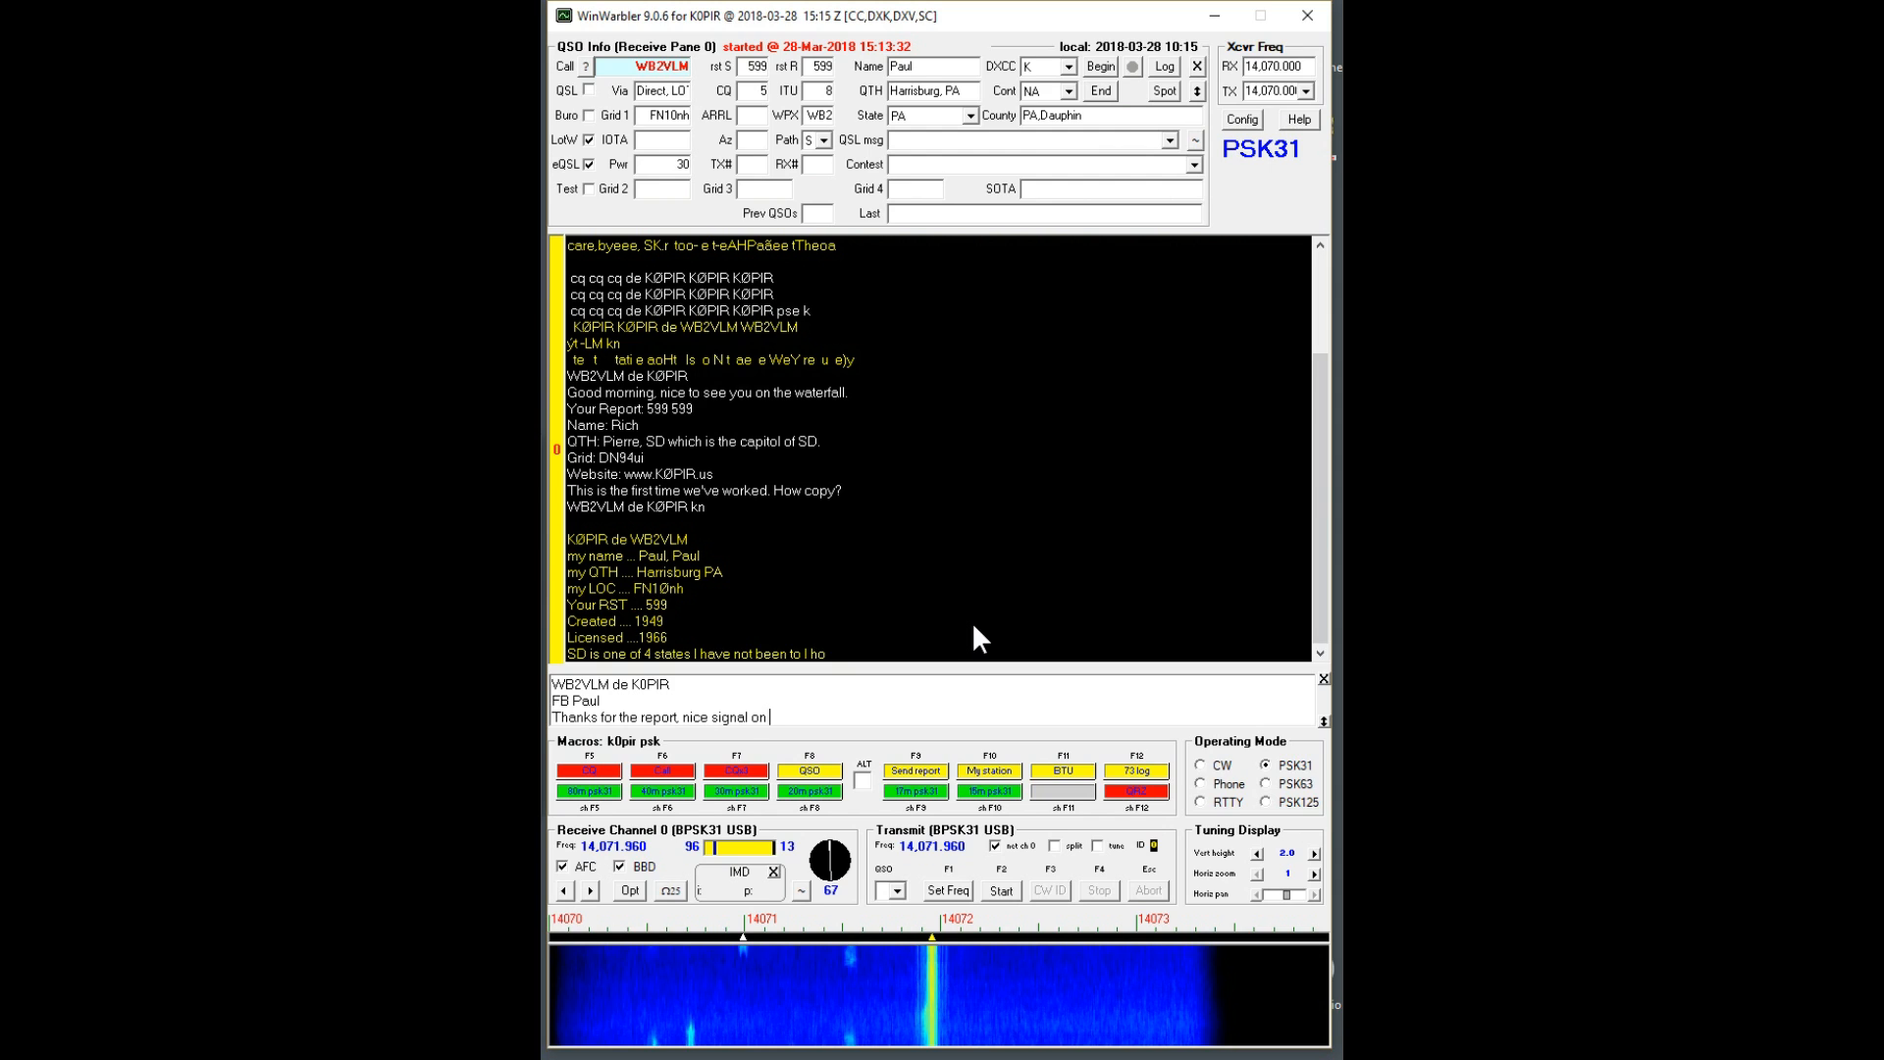
type("the wat")
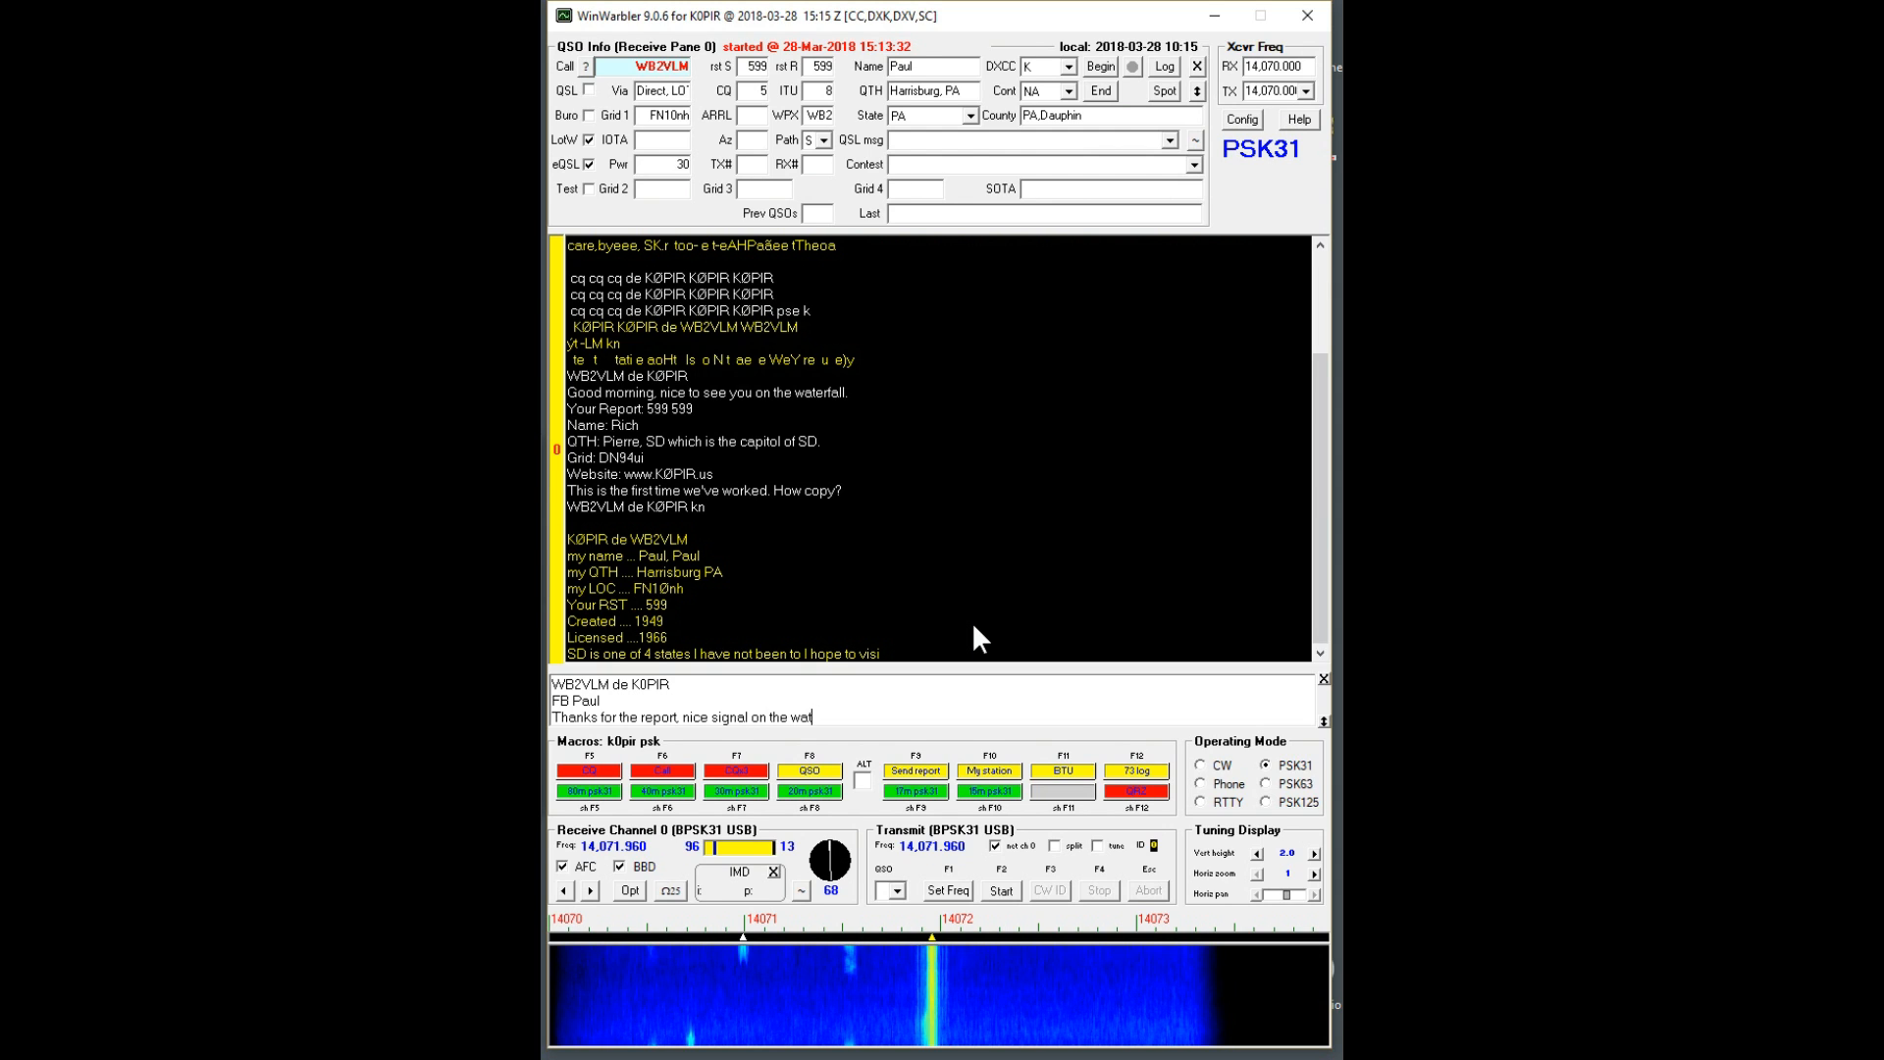
type("erfall")
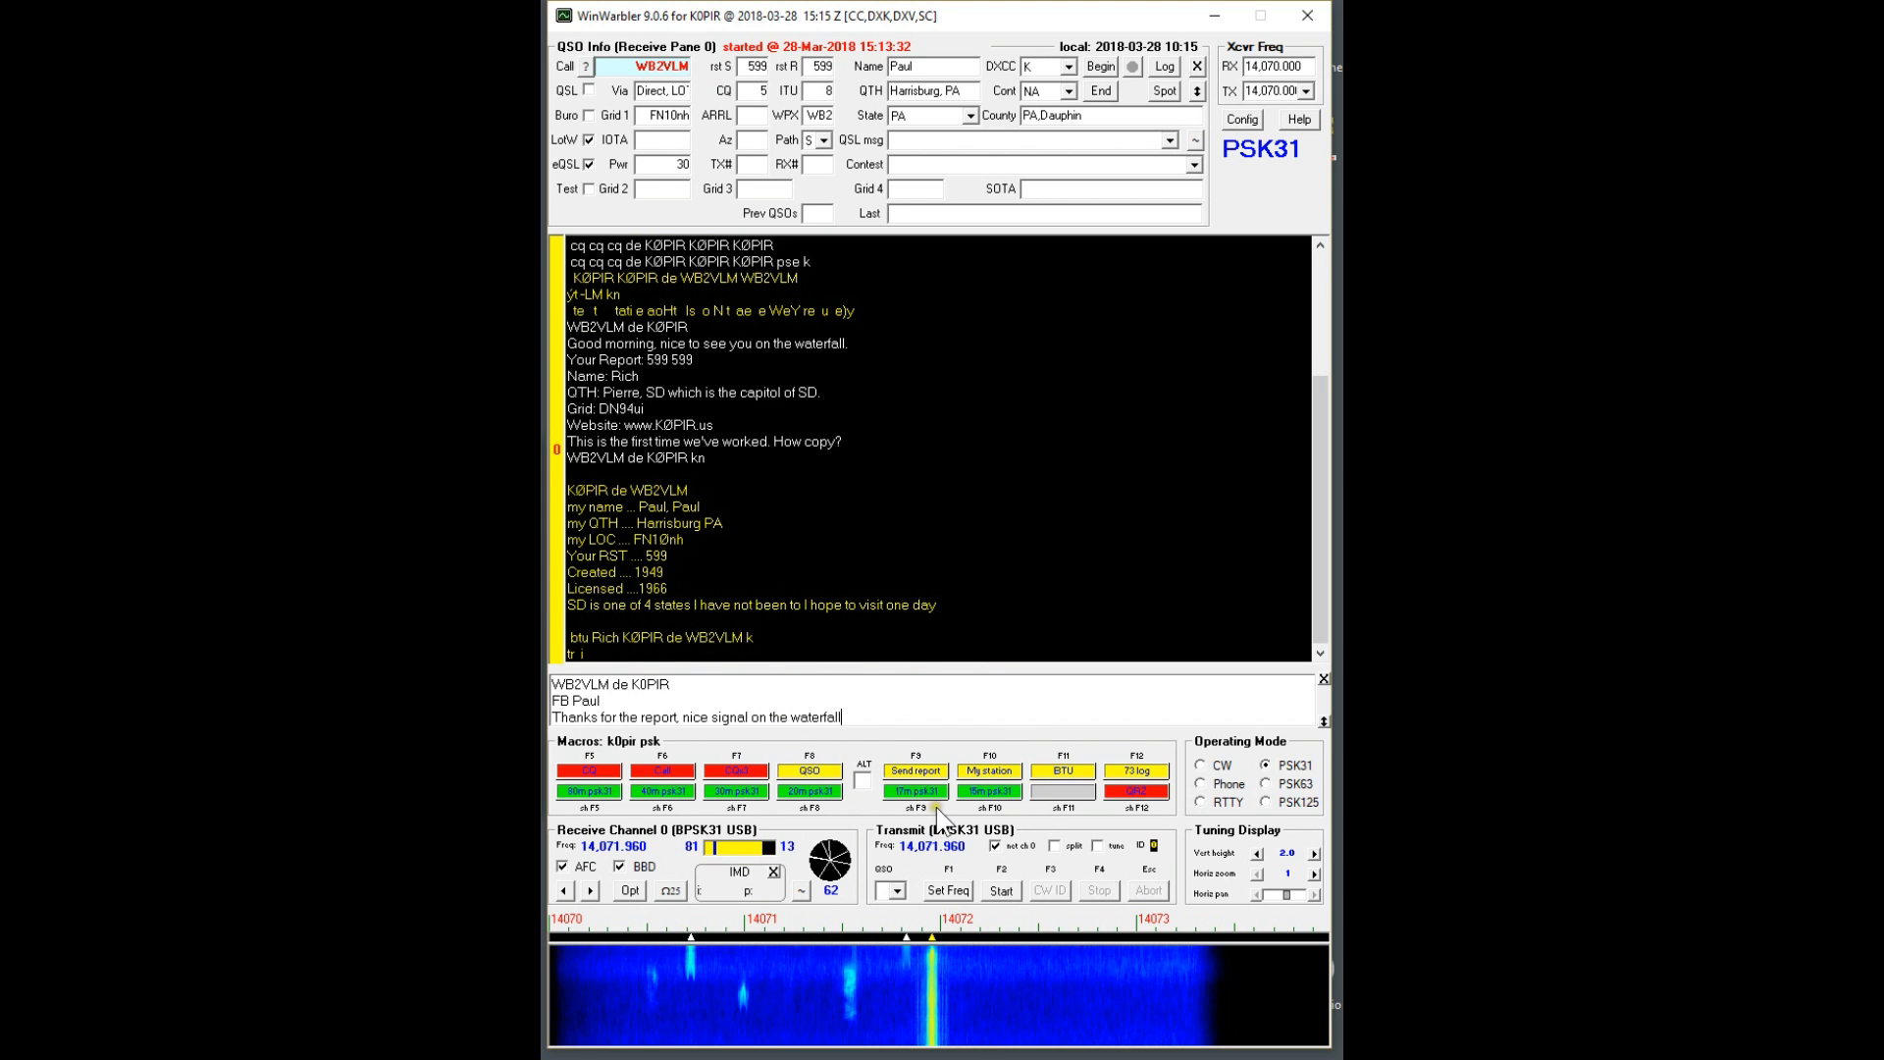
left_click(1002, 892)
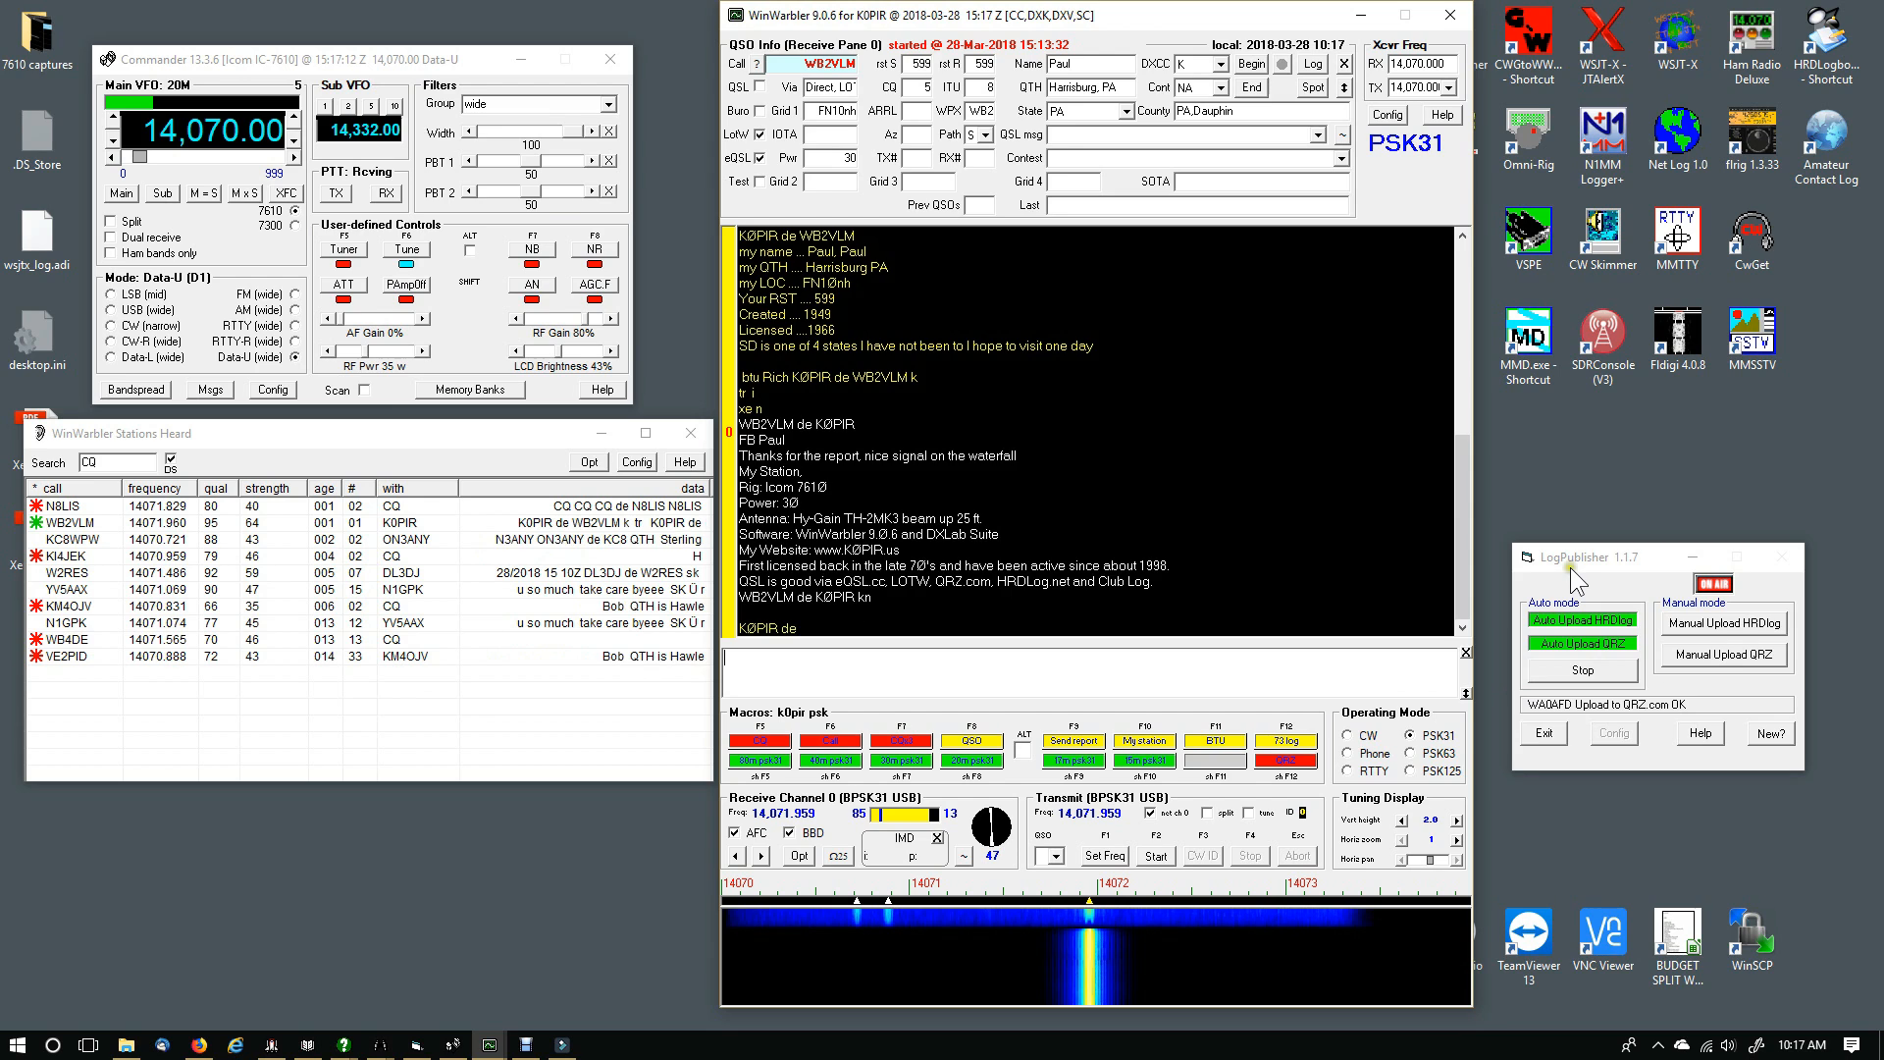
Load the 73 log macro and insert "Your 590 is doing a FB job" plus the operator's first name below the callsigns
left_click(1282, 740)
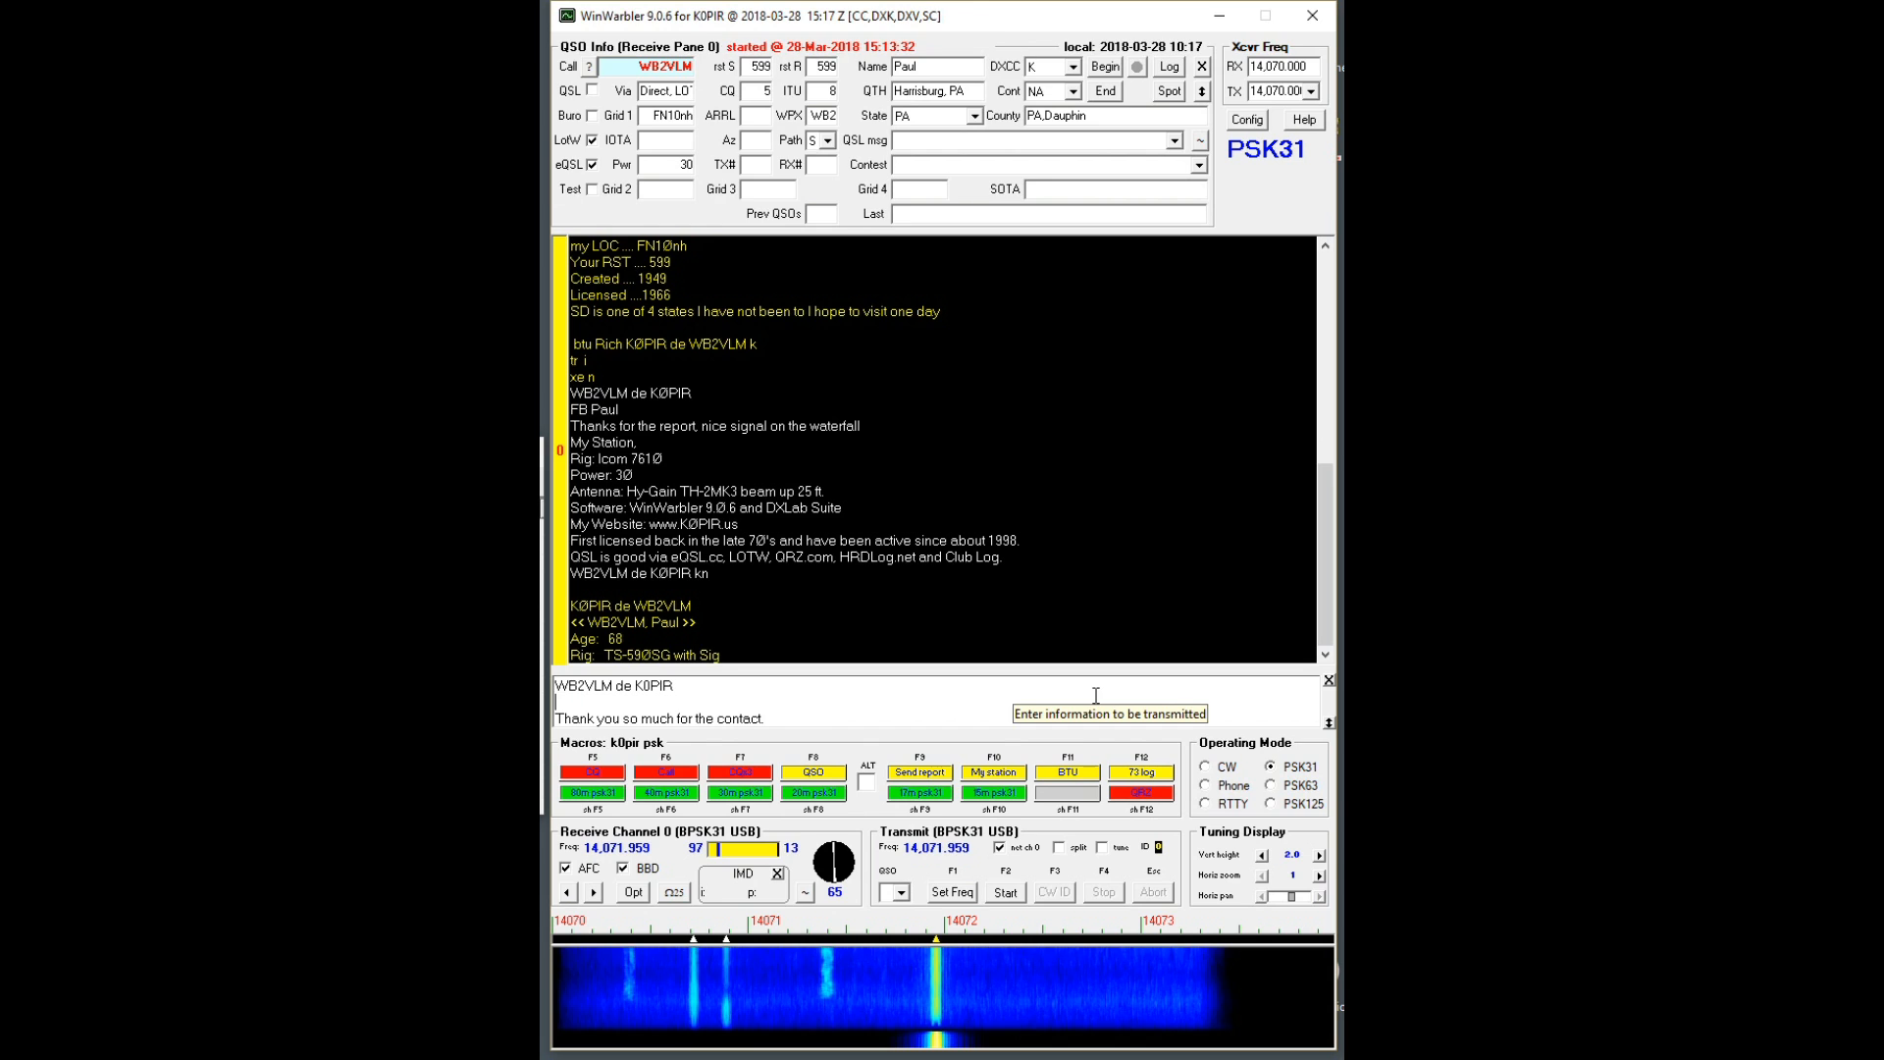
type("Your")
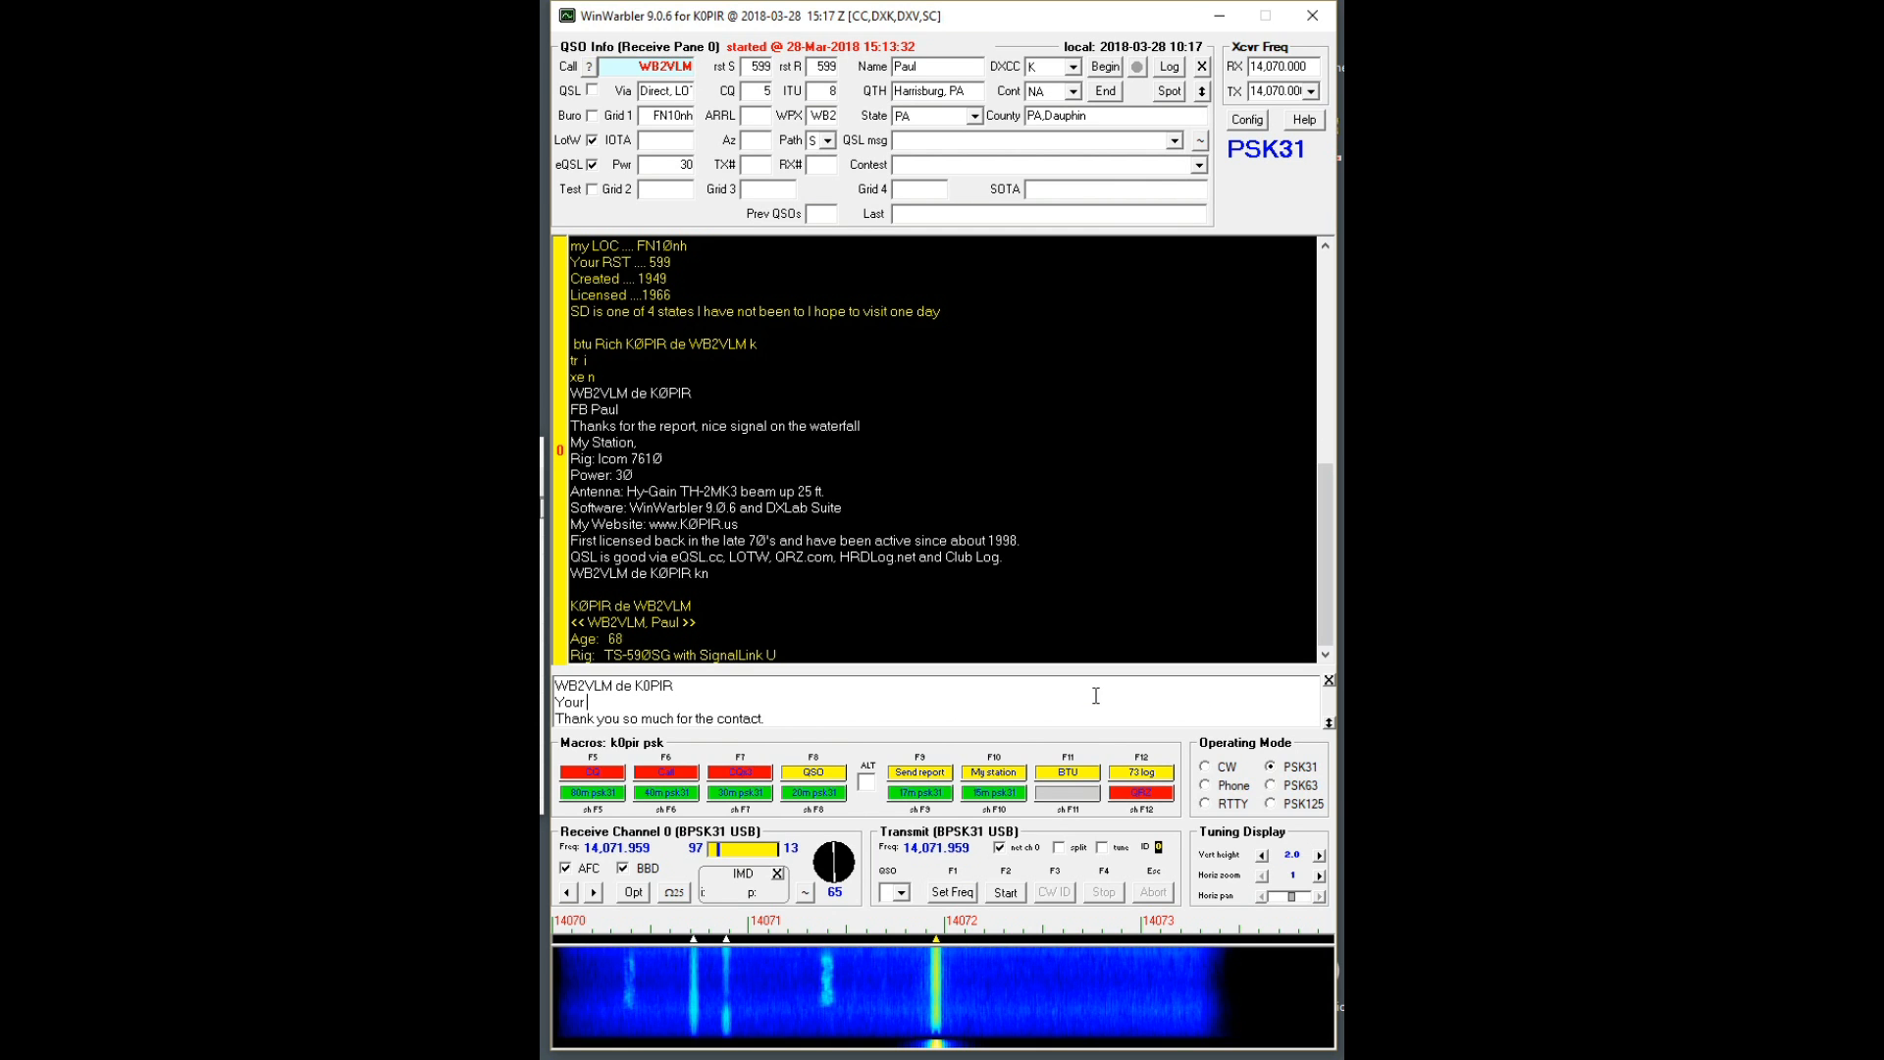
type(" 590 is")
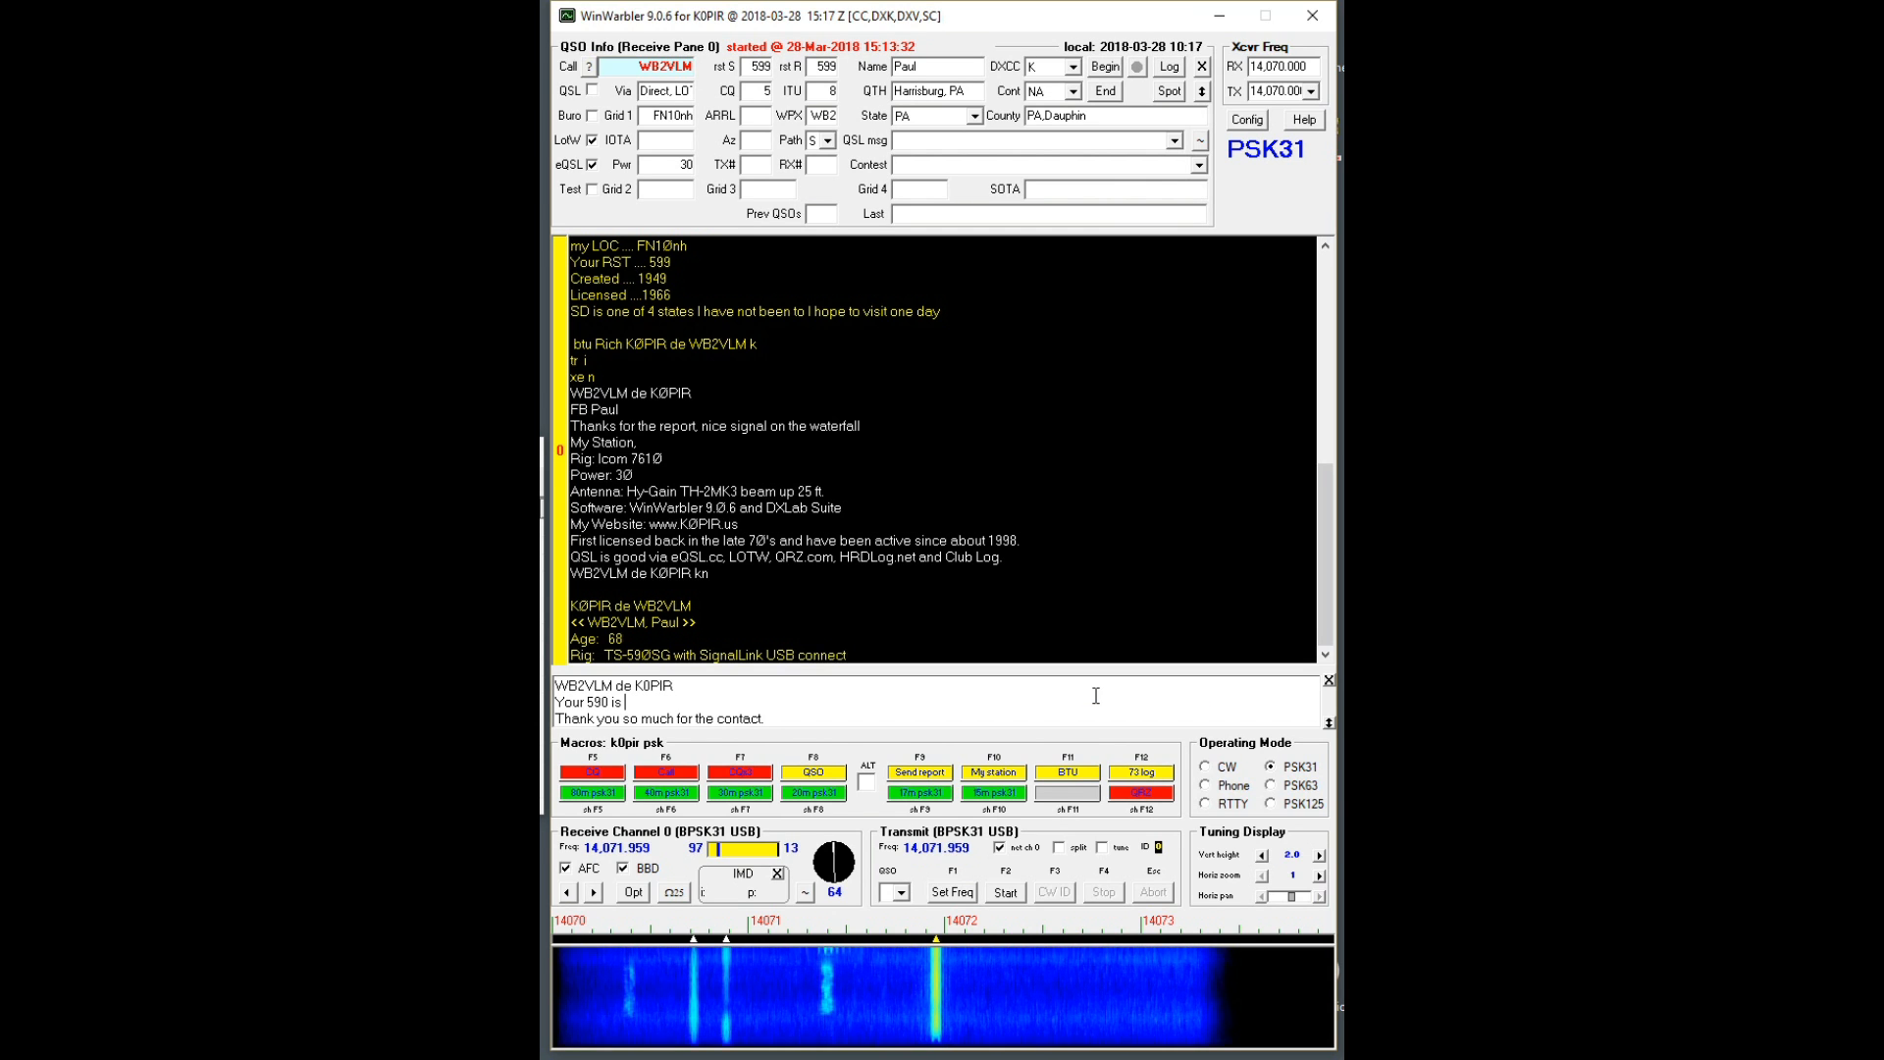
type(" doing")
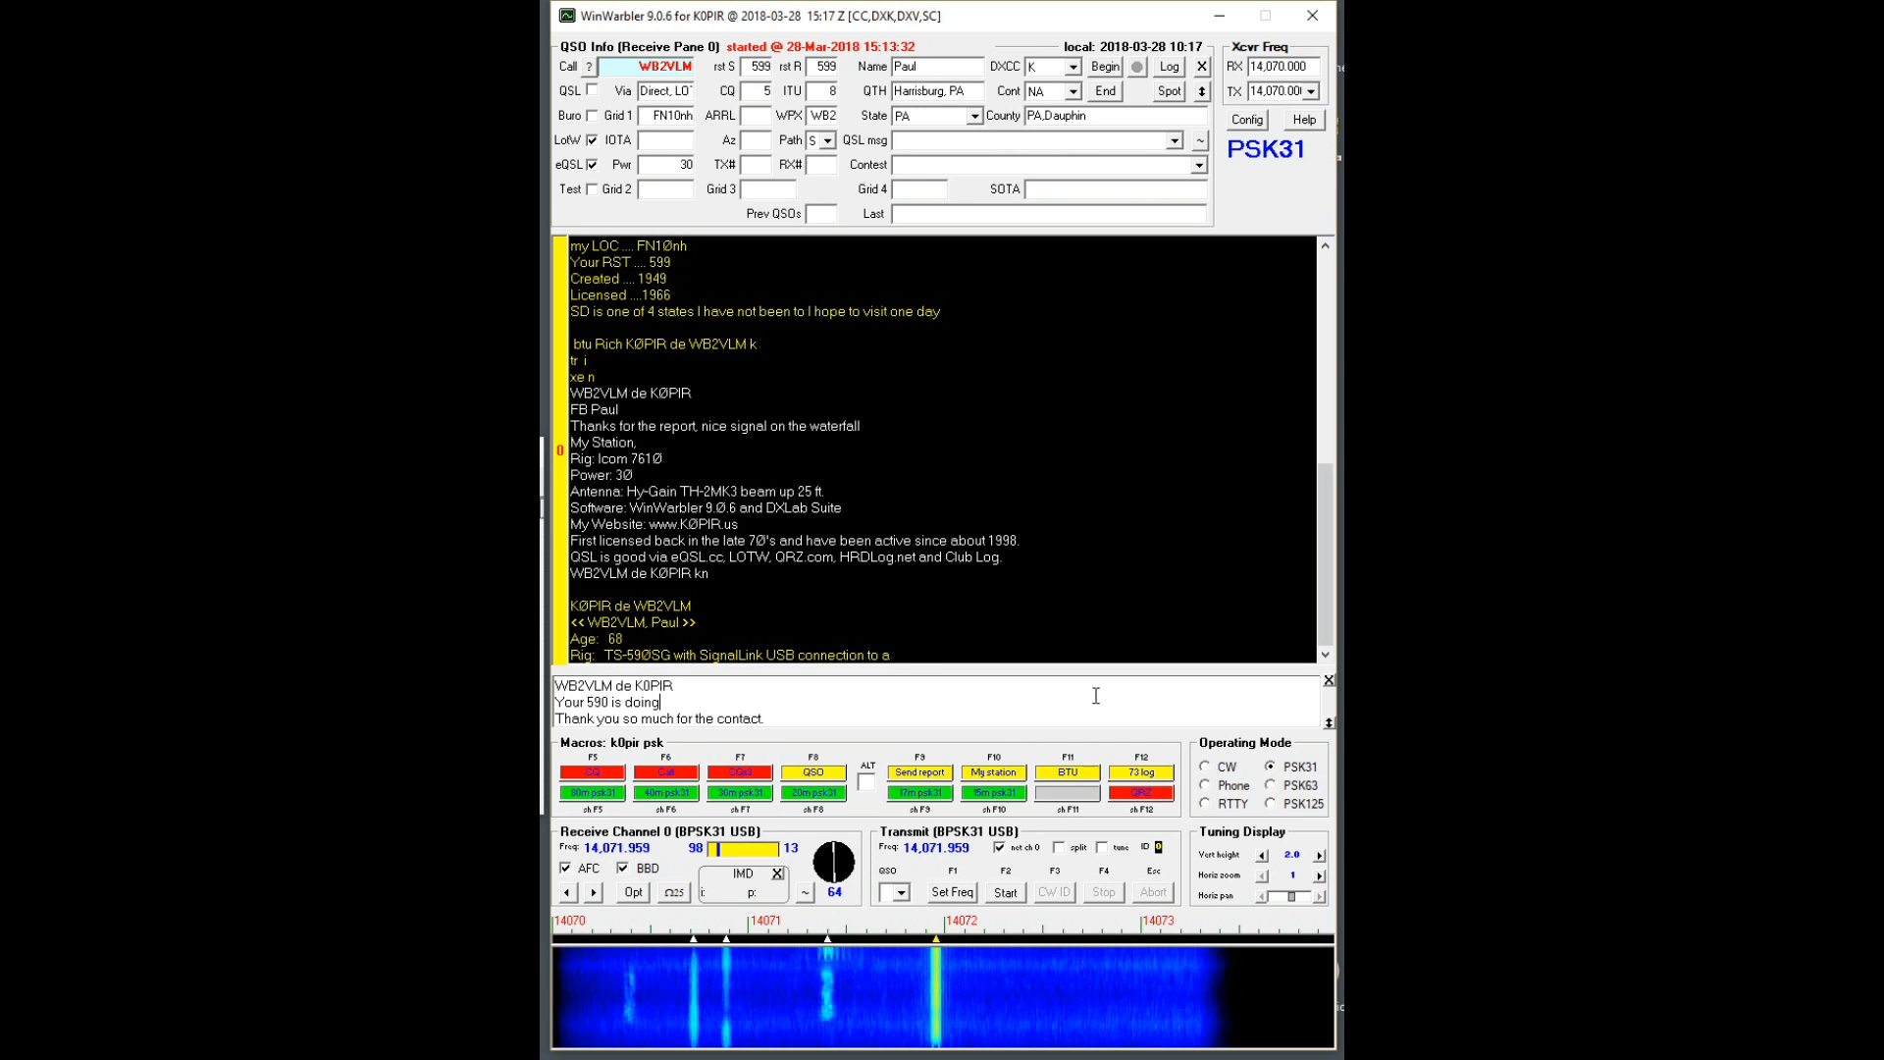
type(" a FB jo")
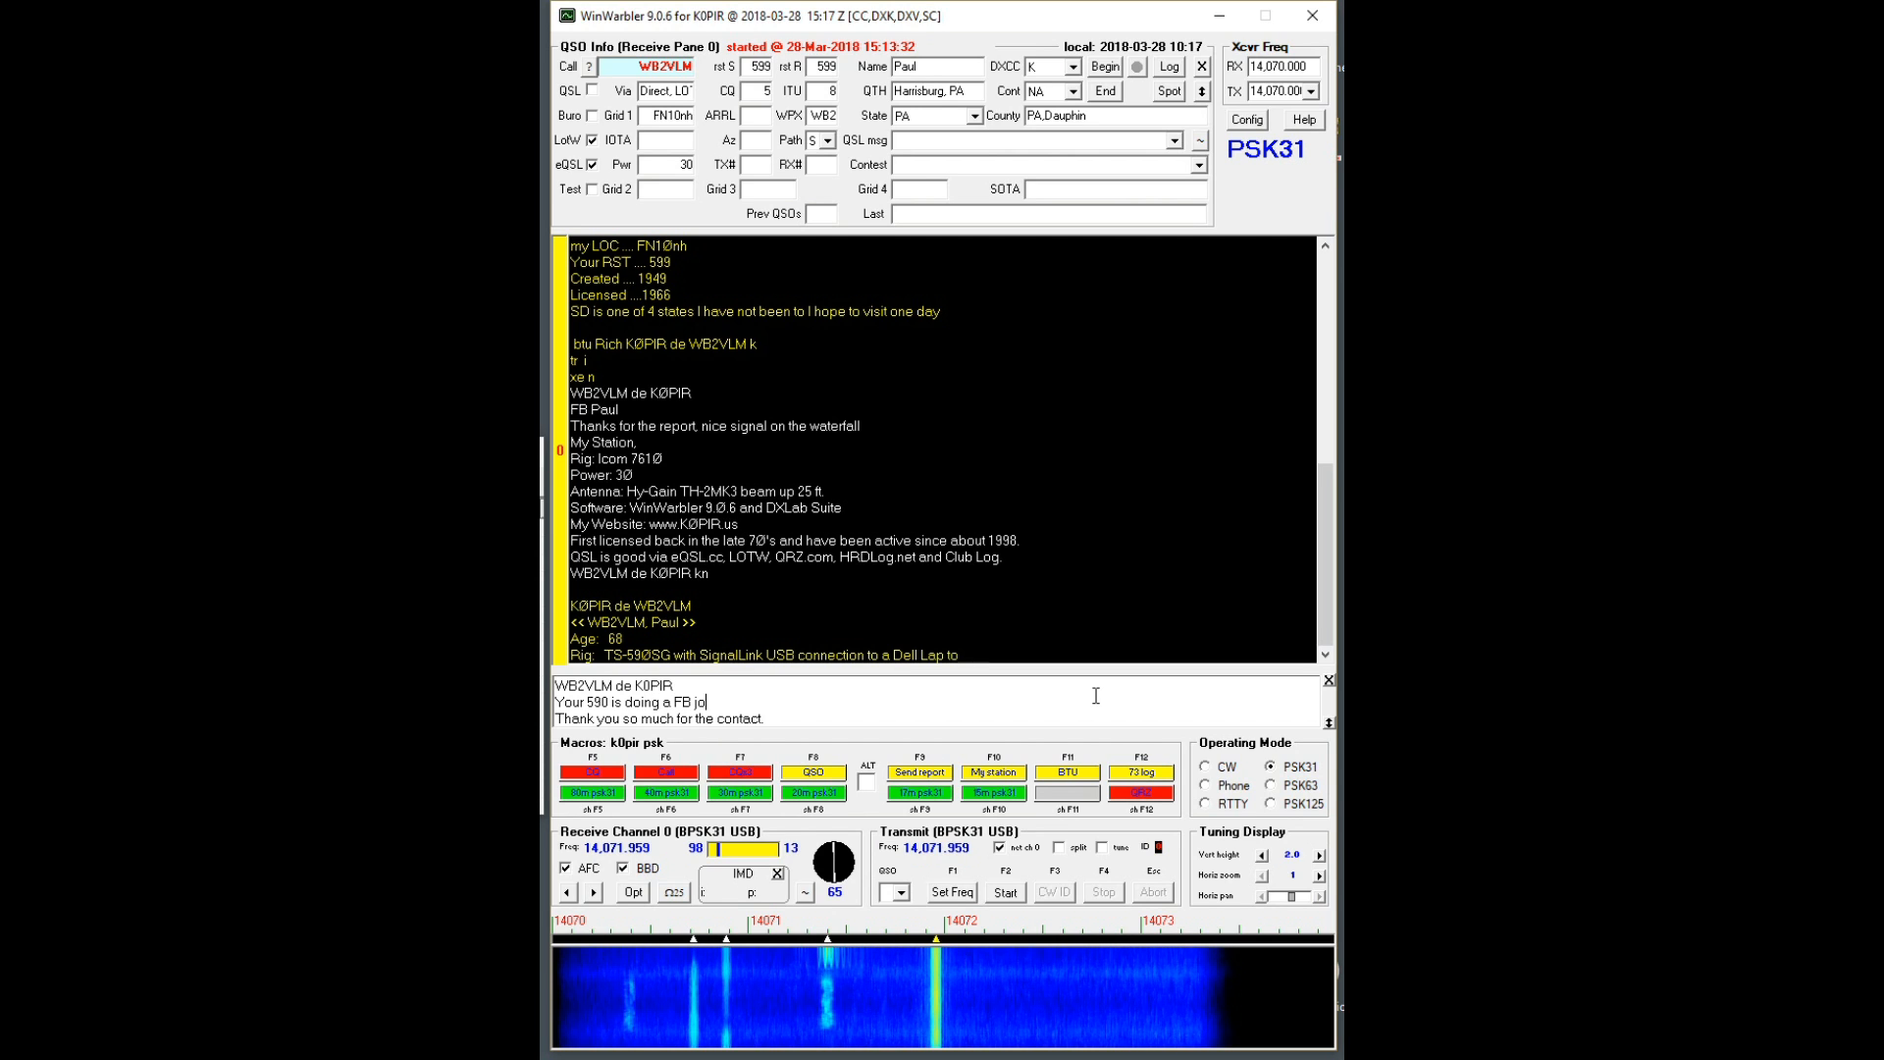
type("b Paaul")
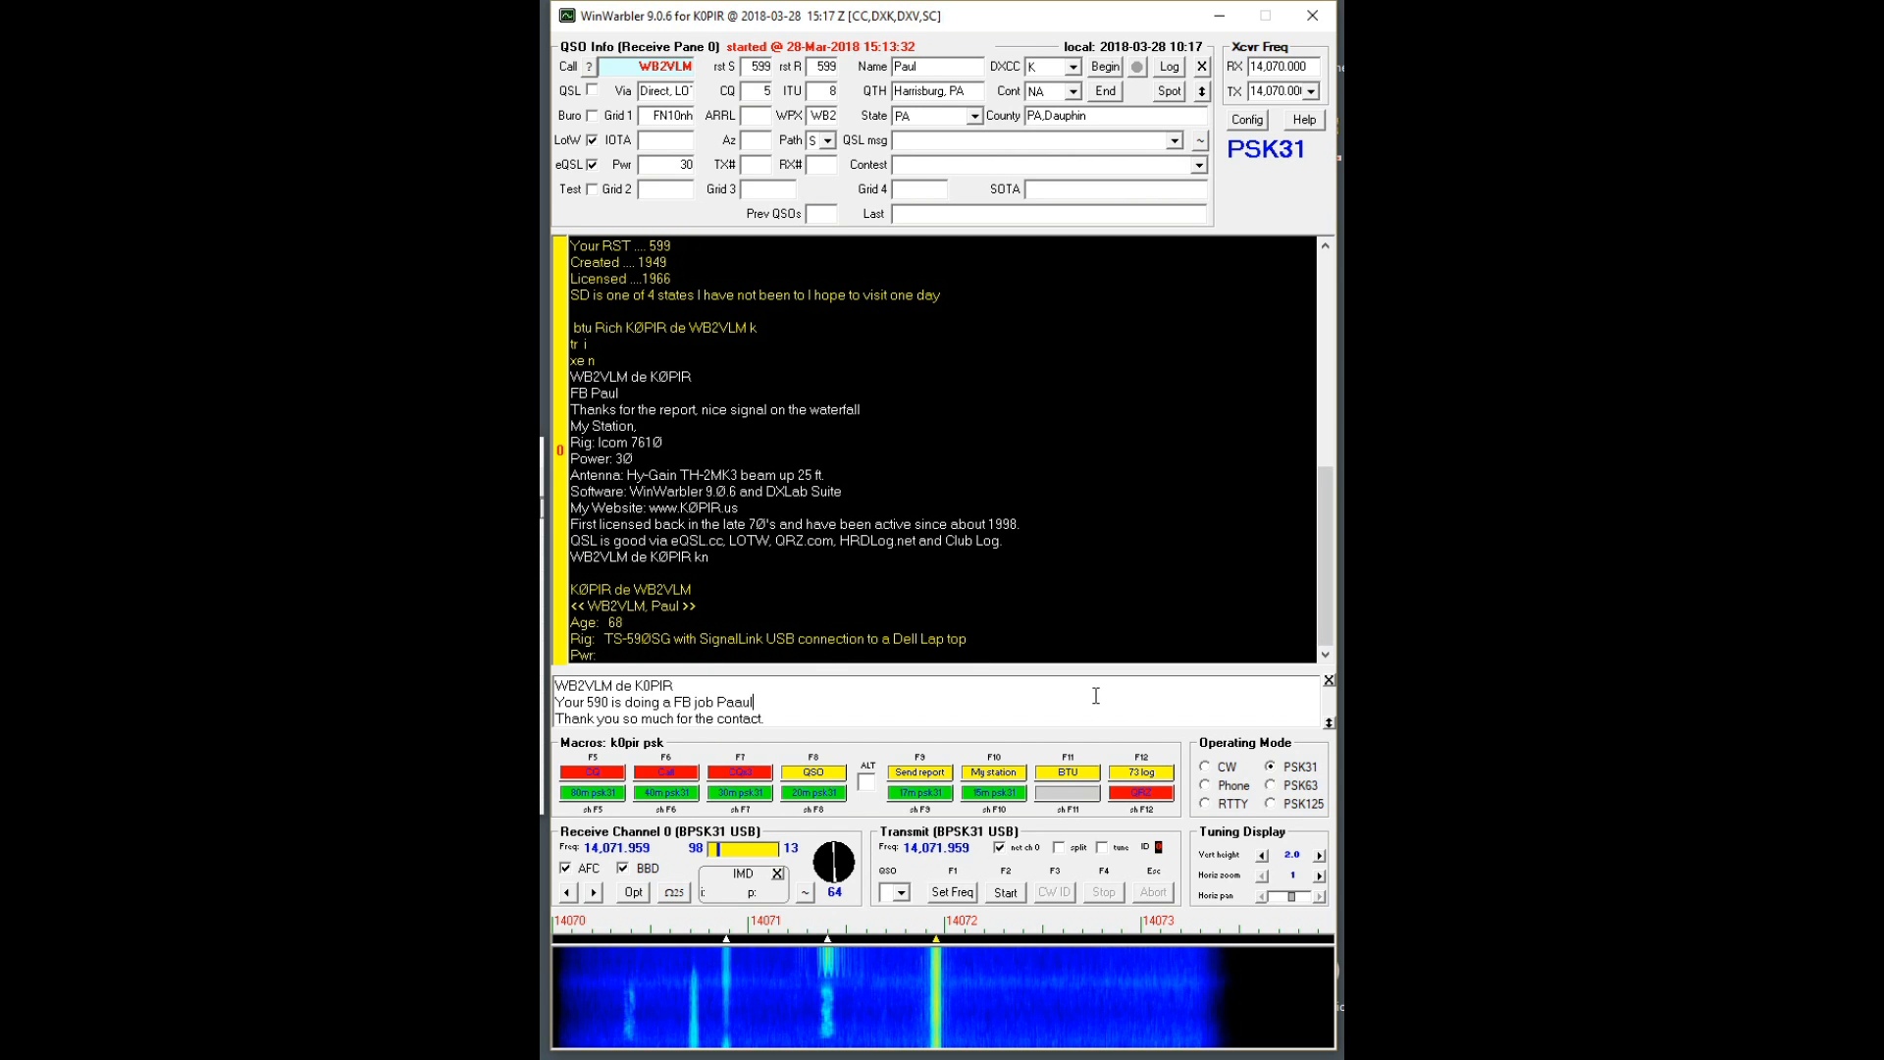
key("BackSpace")
key("BackSpace")
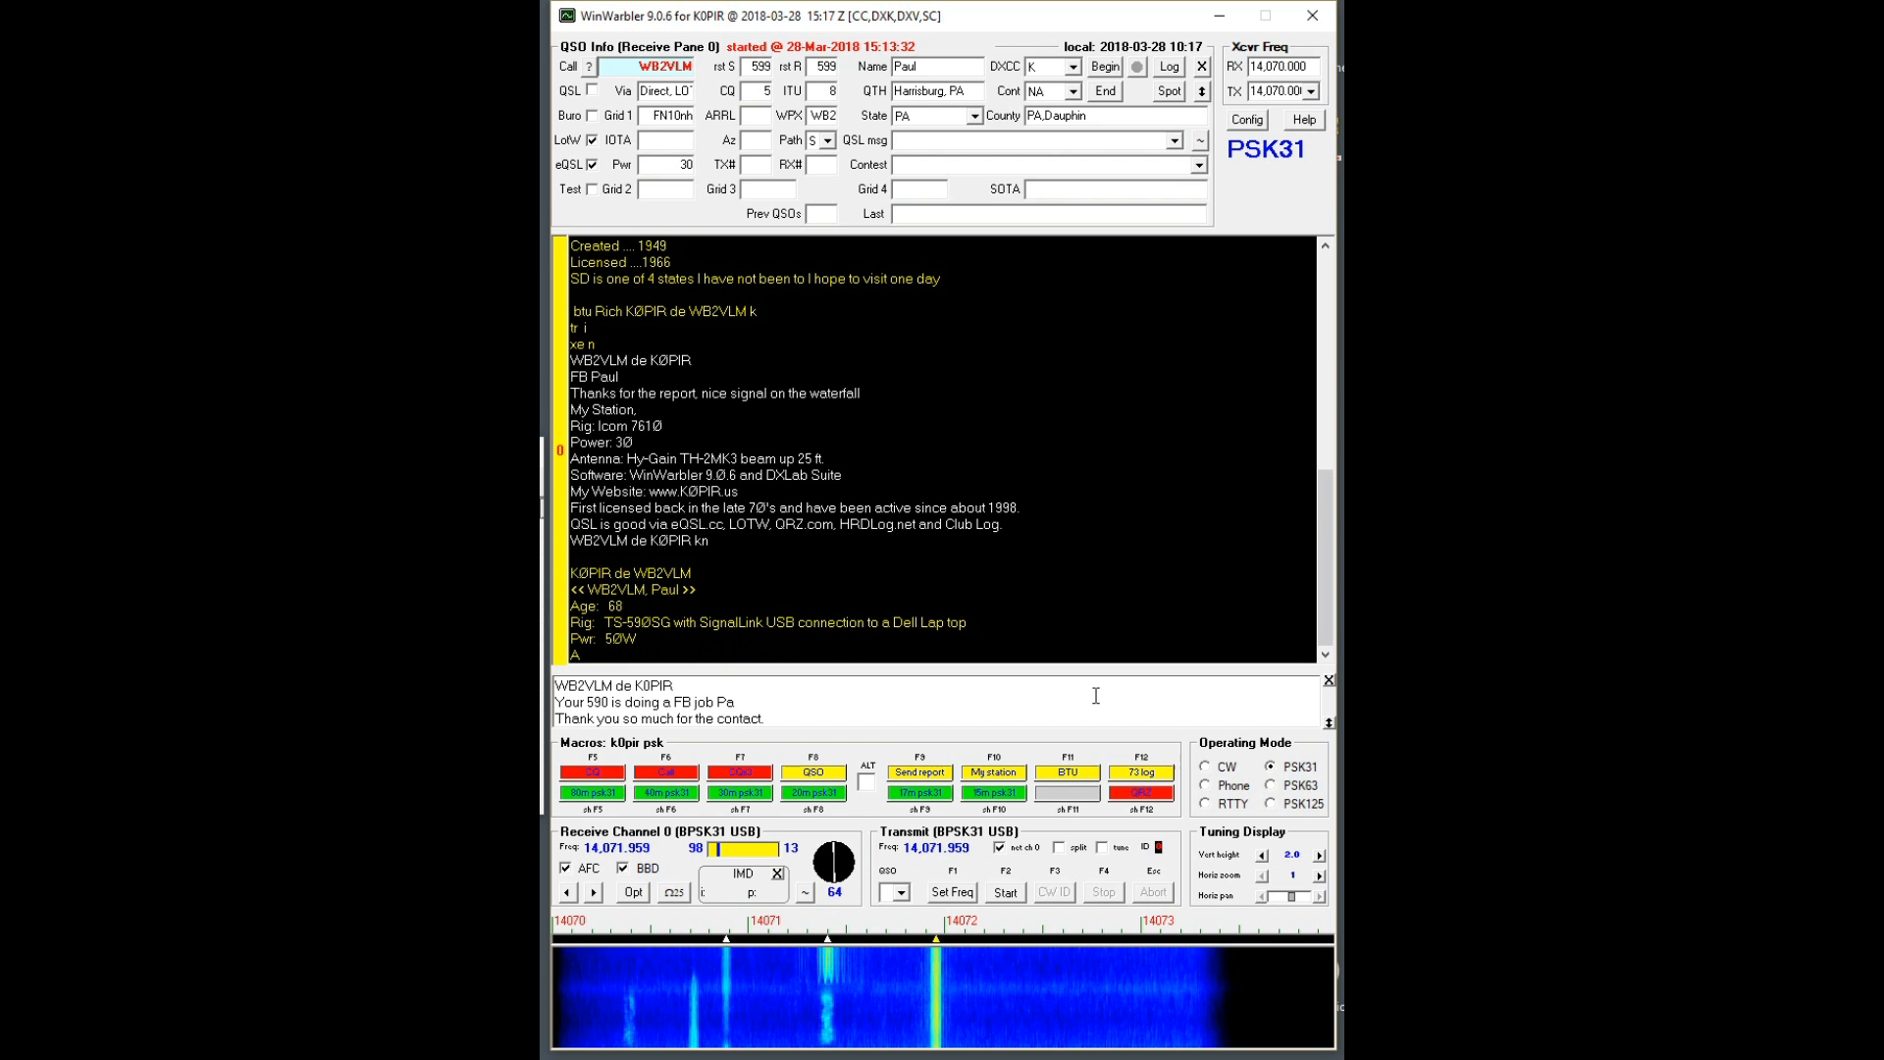
type("ul")
key("Return")
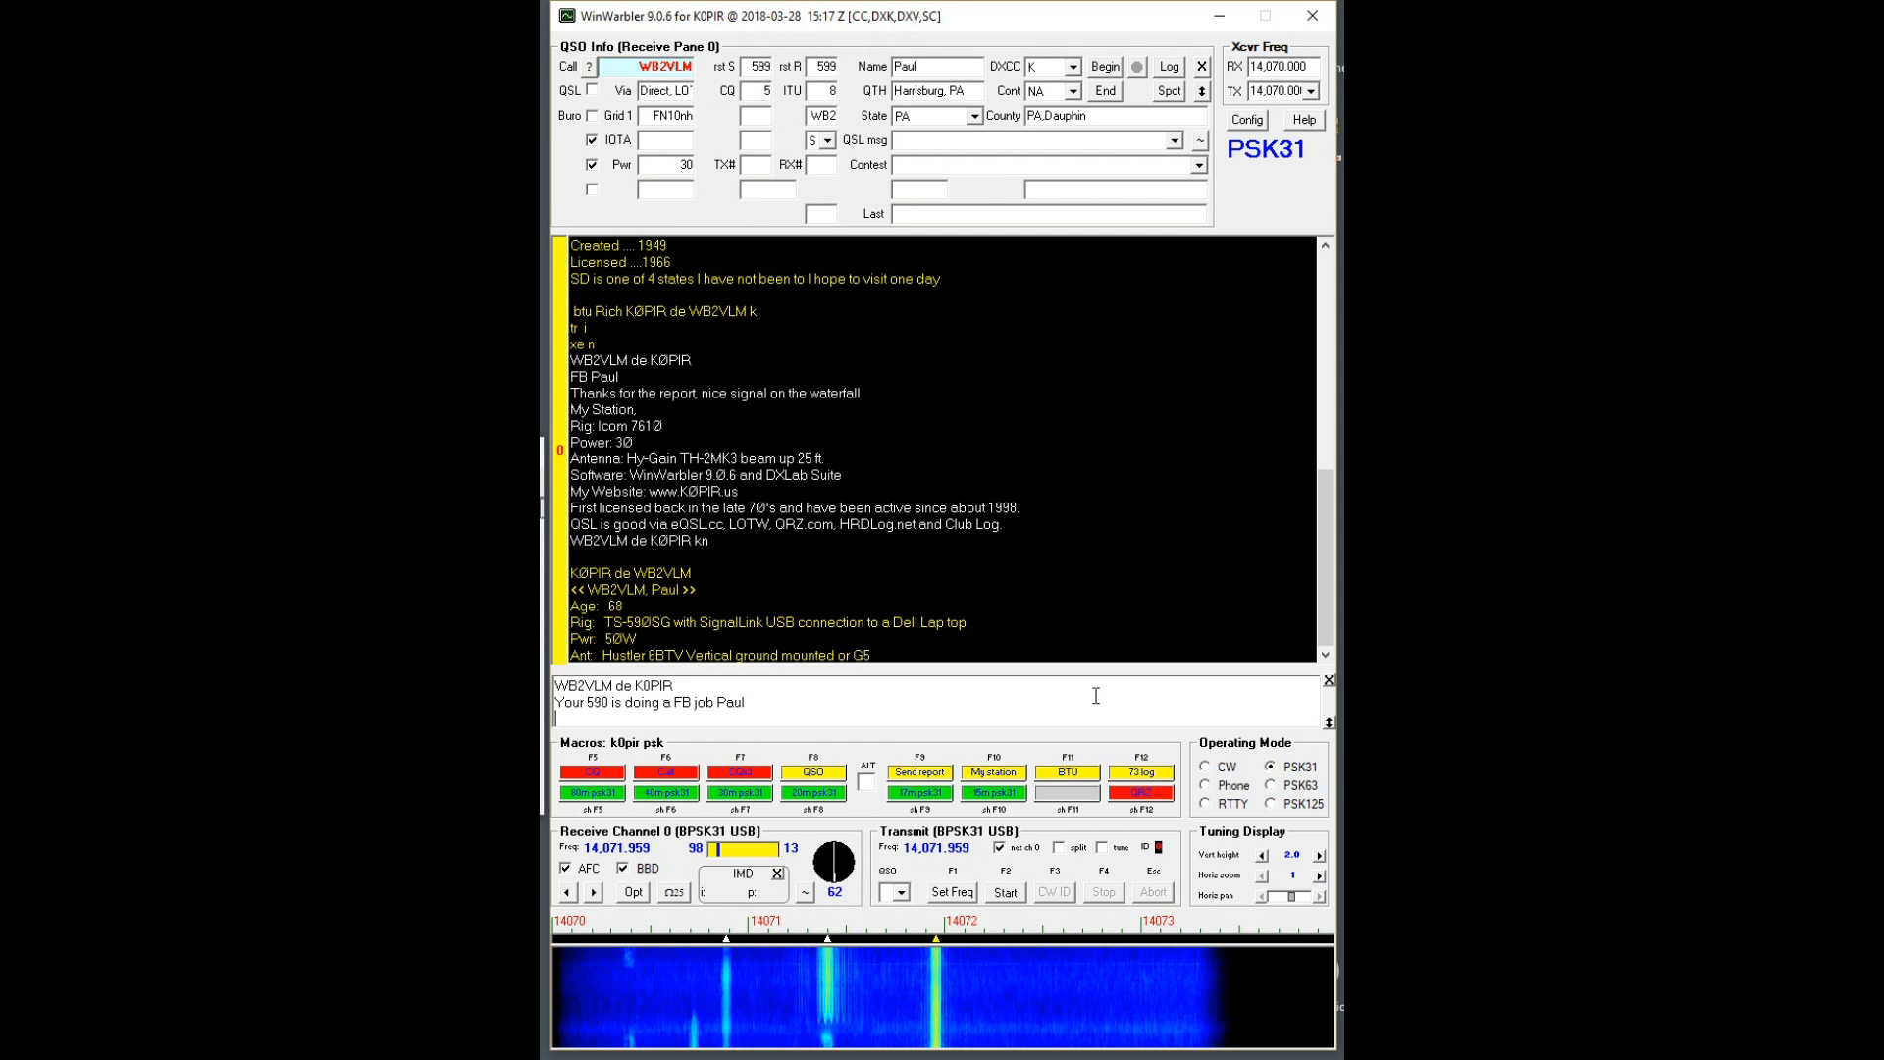
Add the line "Come and visit us someday in SD!" before the thank-you text and transmit the closing message
type("Com")
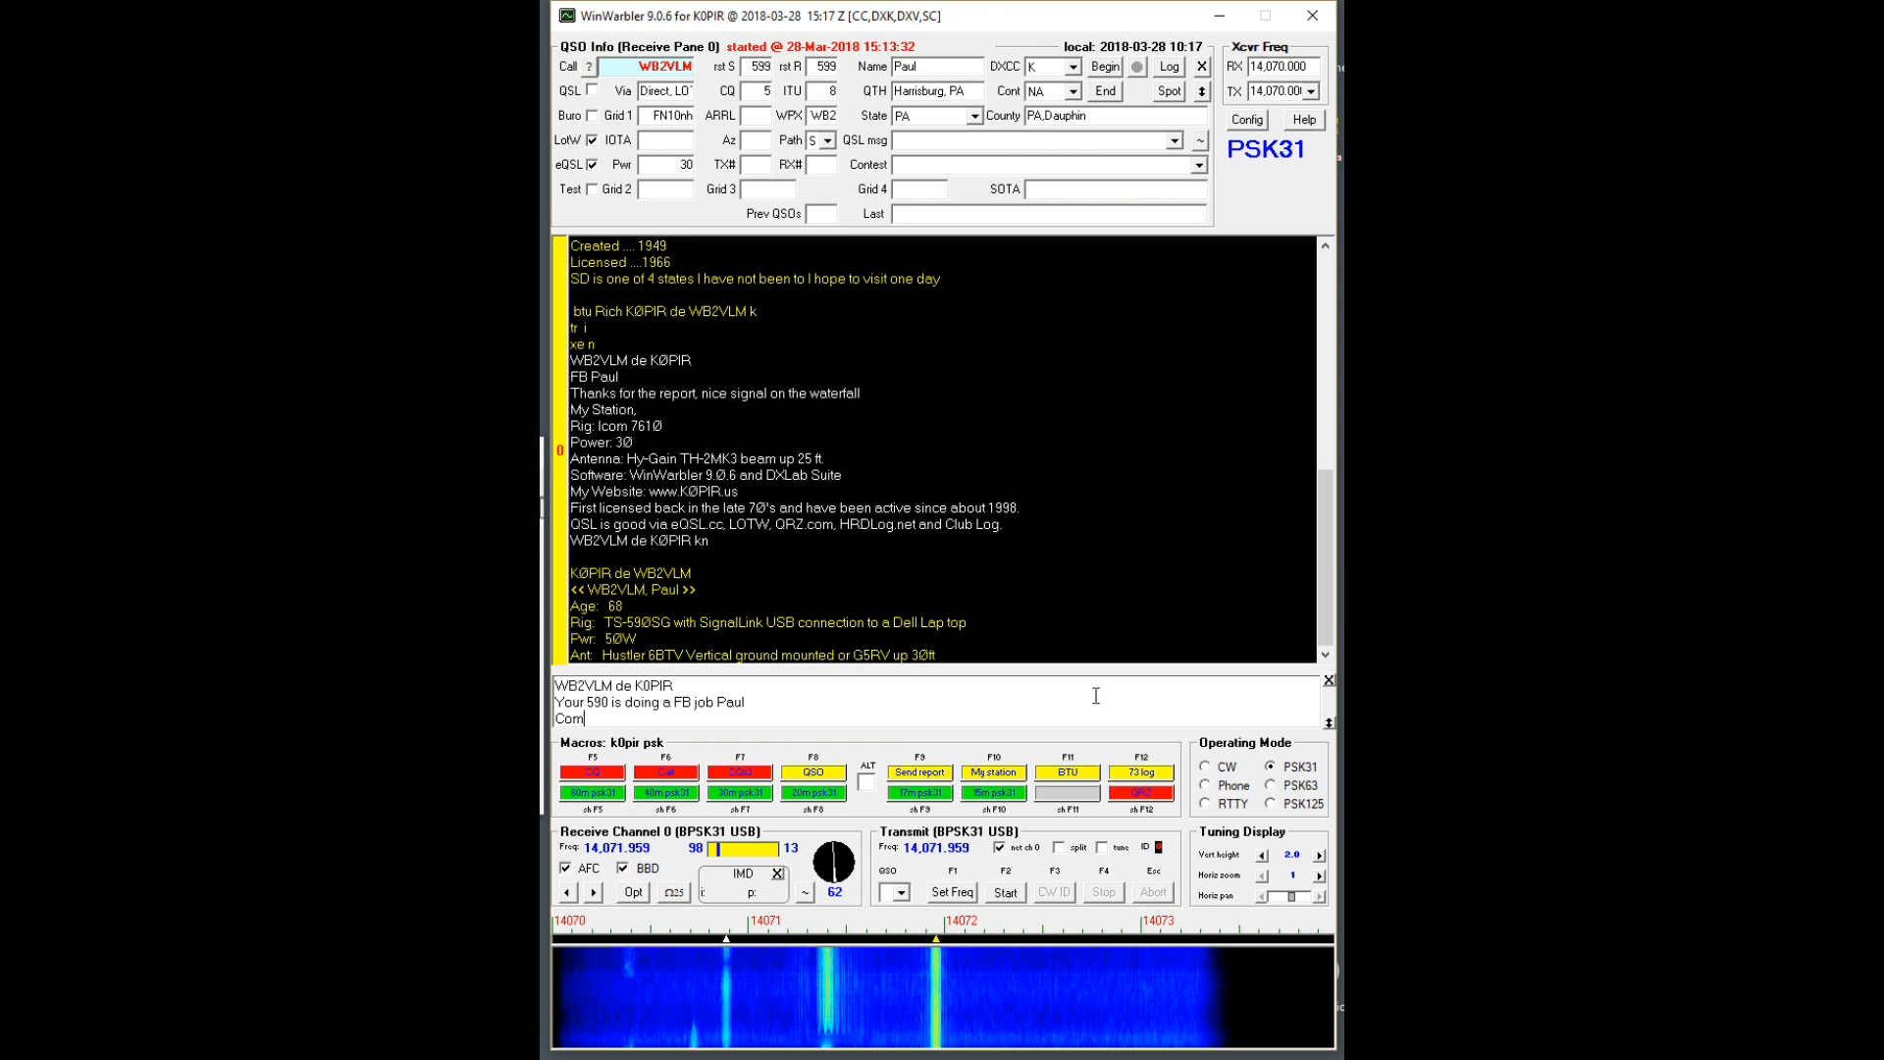
type("e and vi")
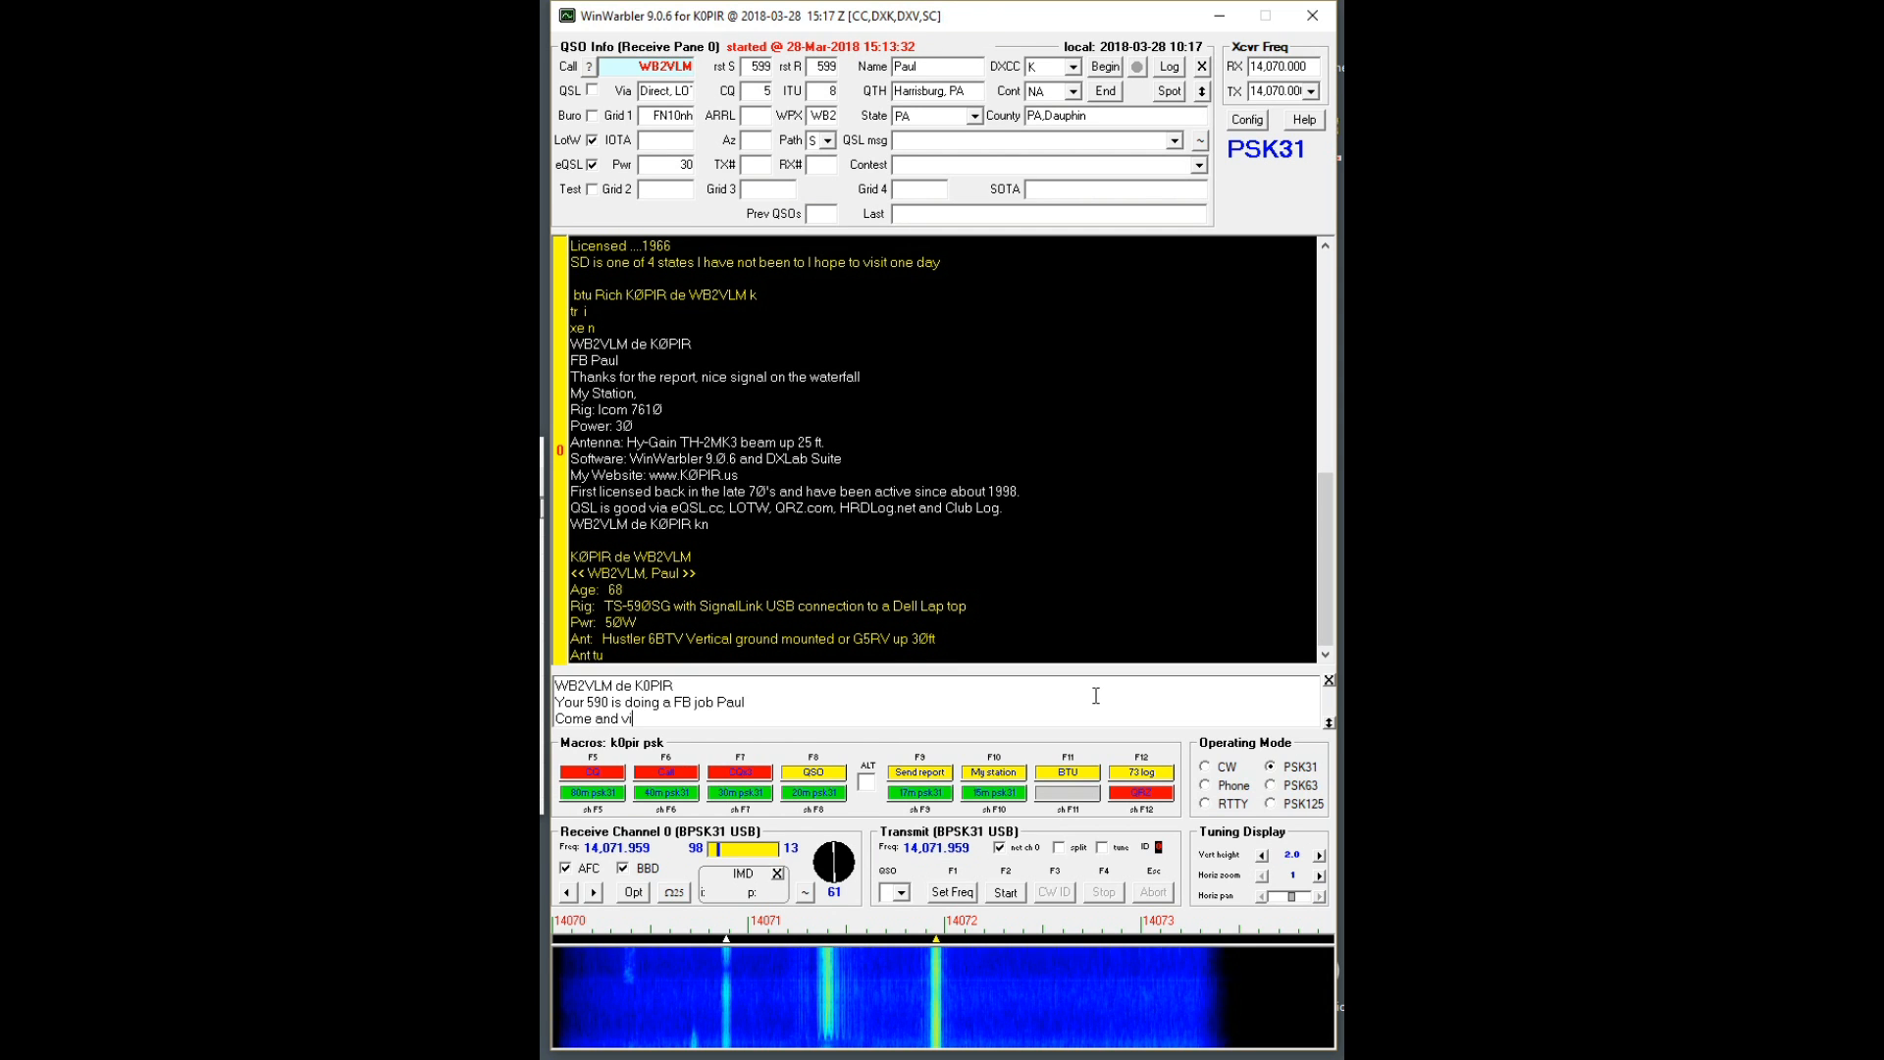
type("sit us so")
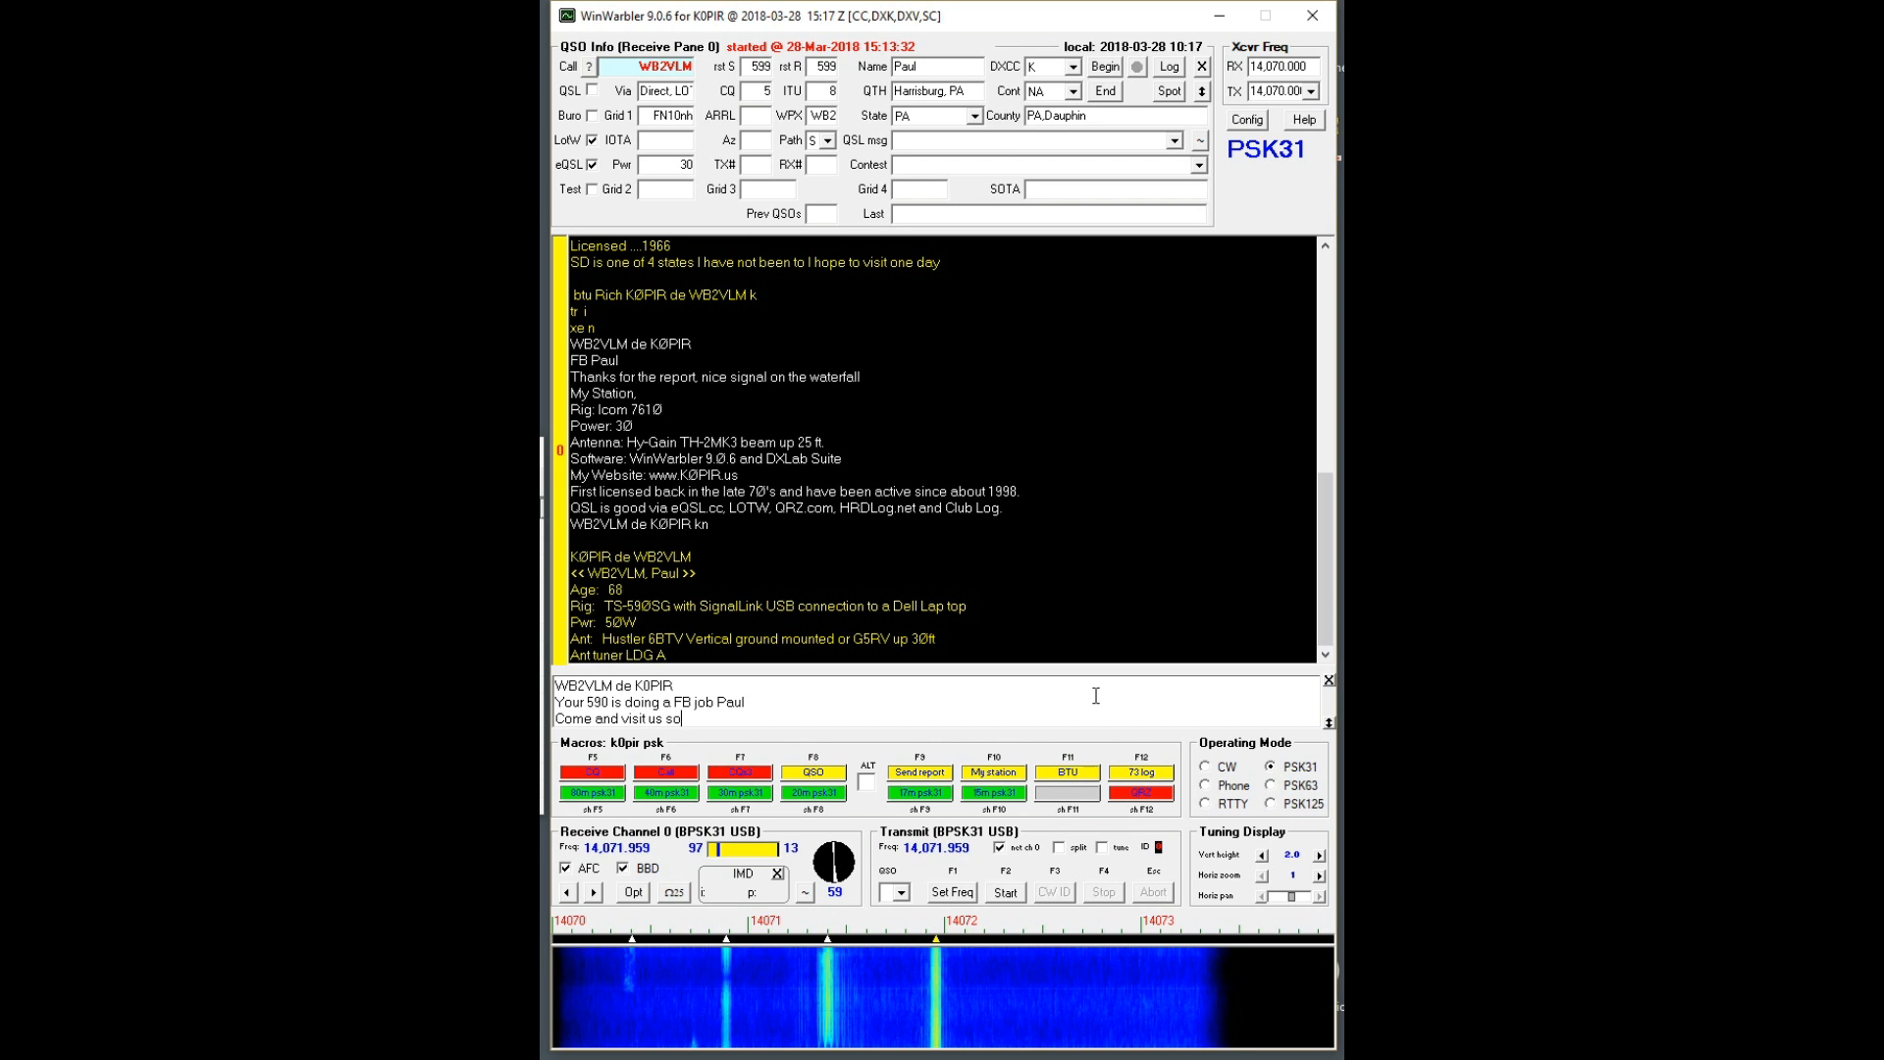
type("meday in SD")
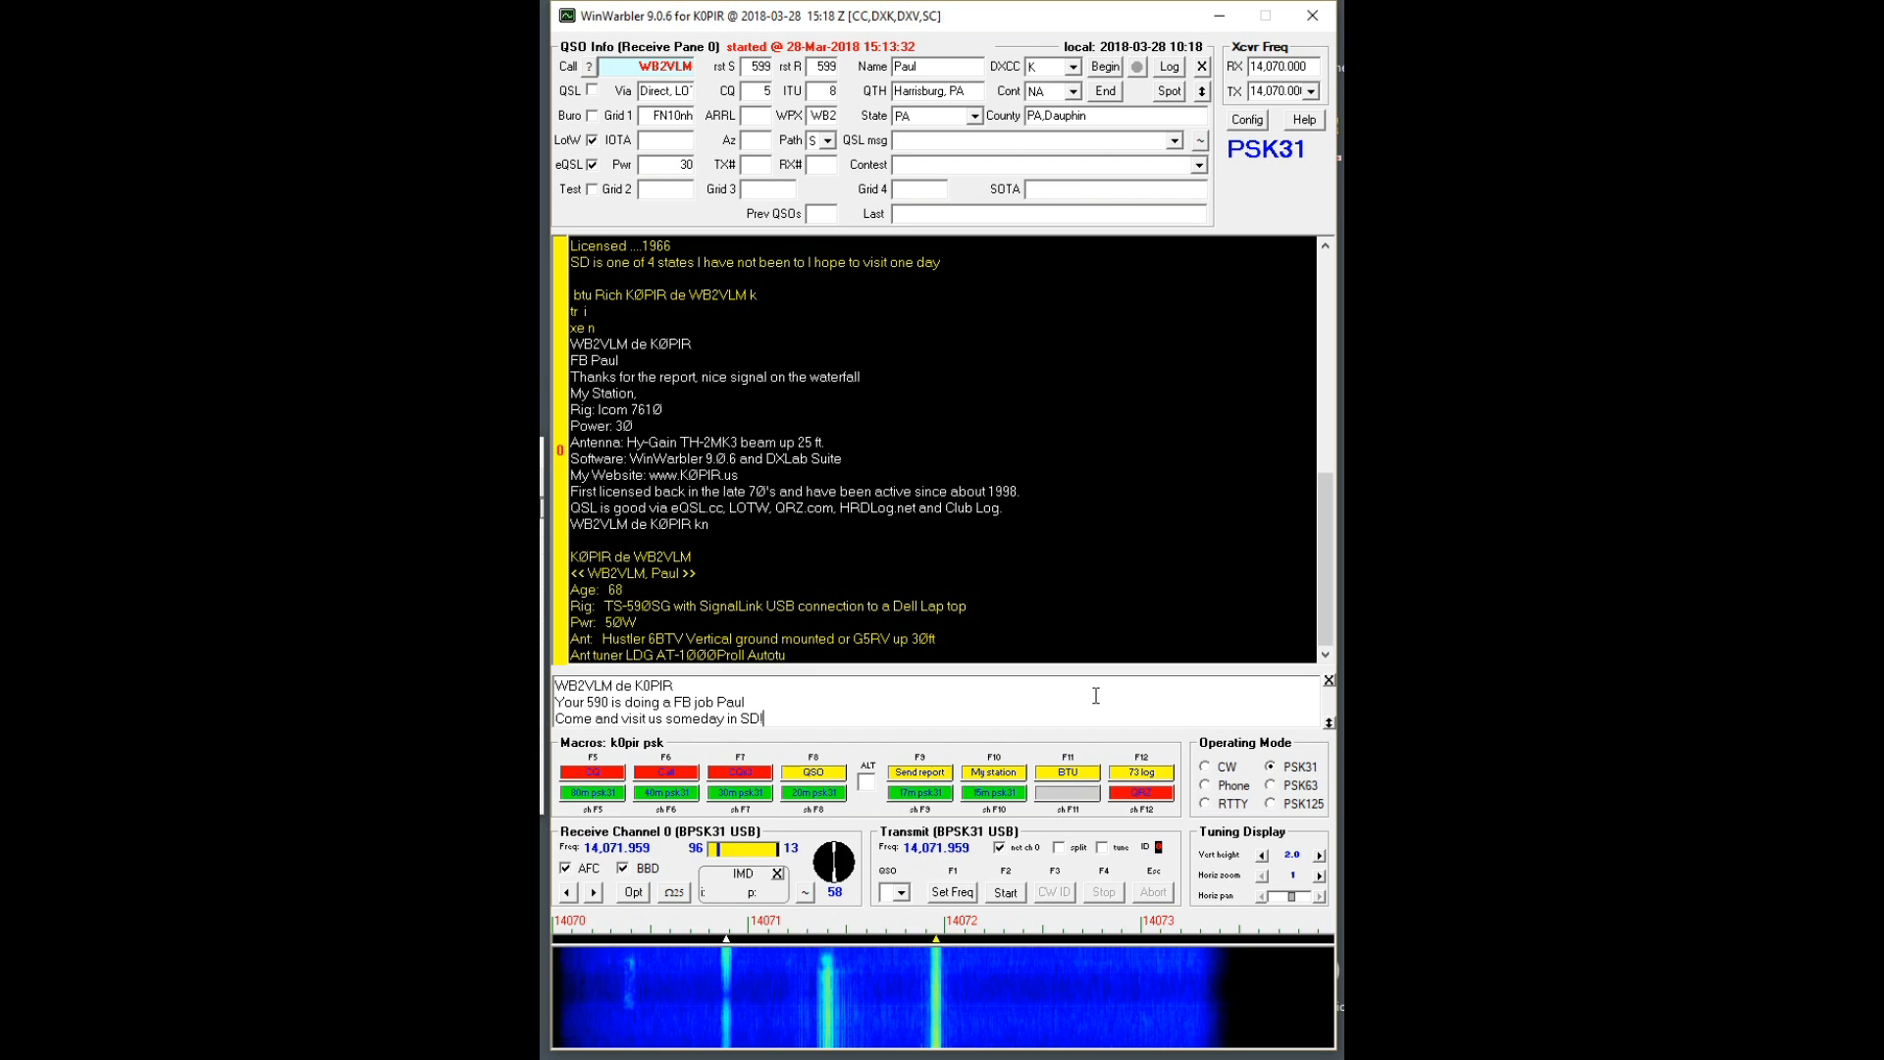
type("!")
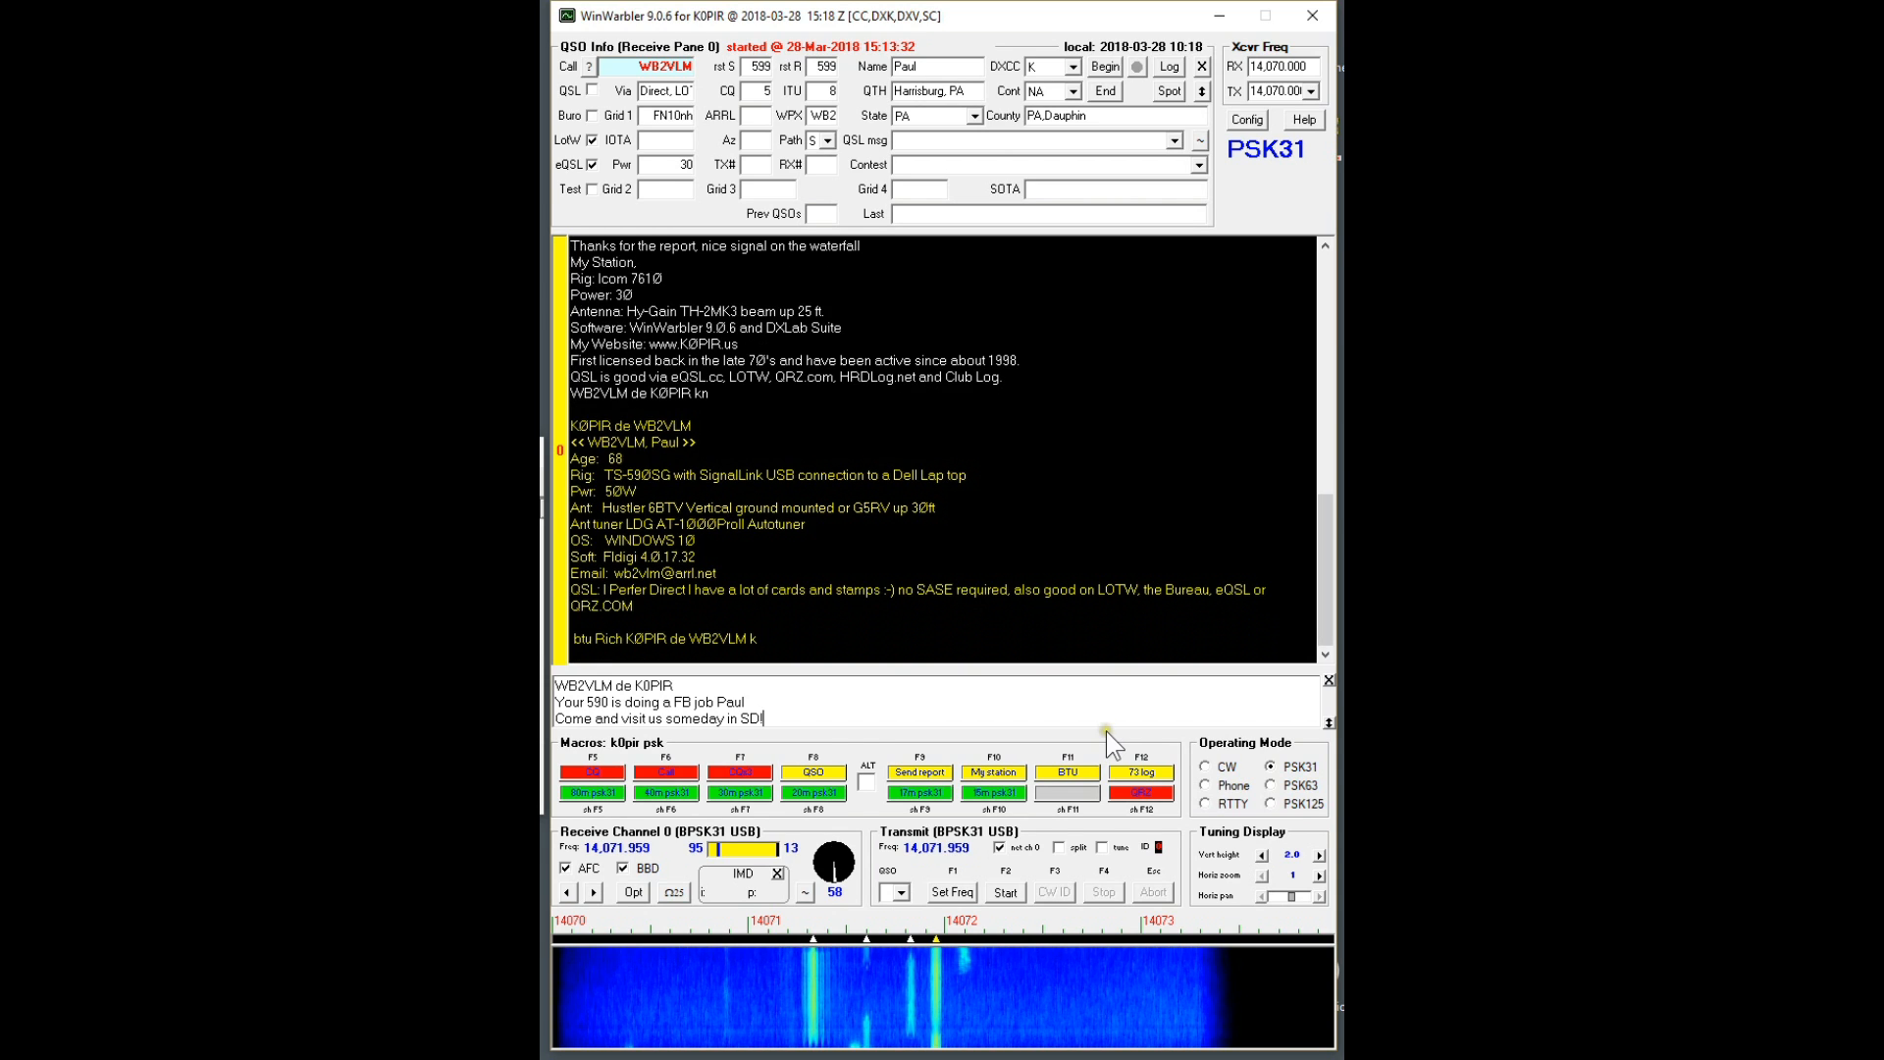
left_click(1054, 770)
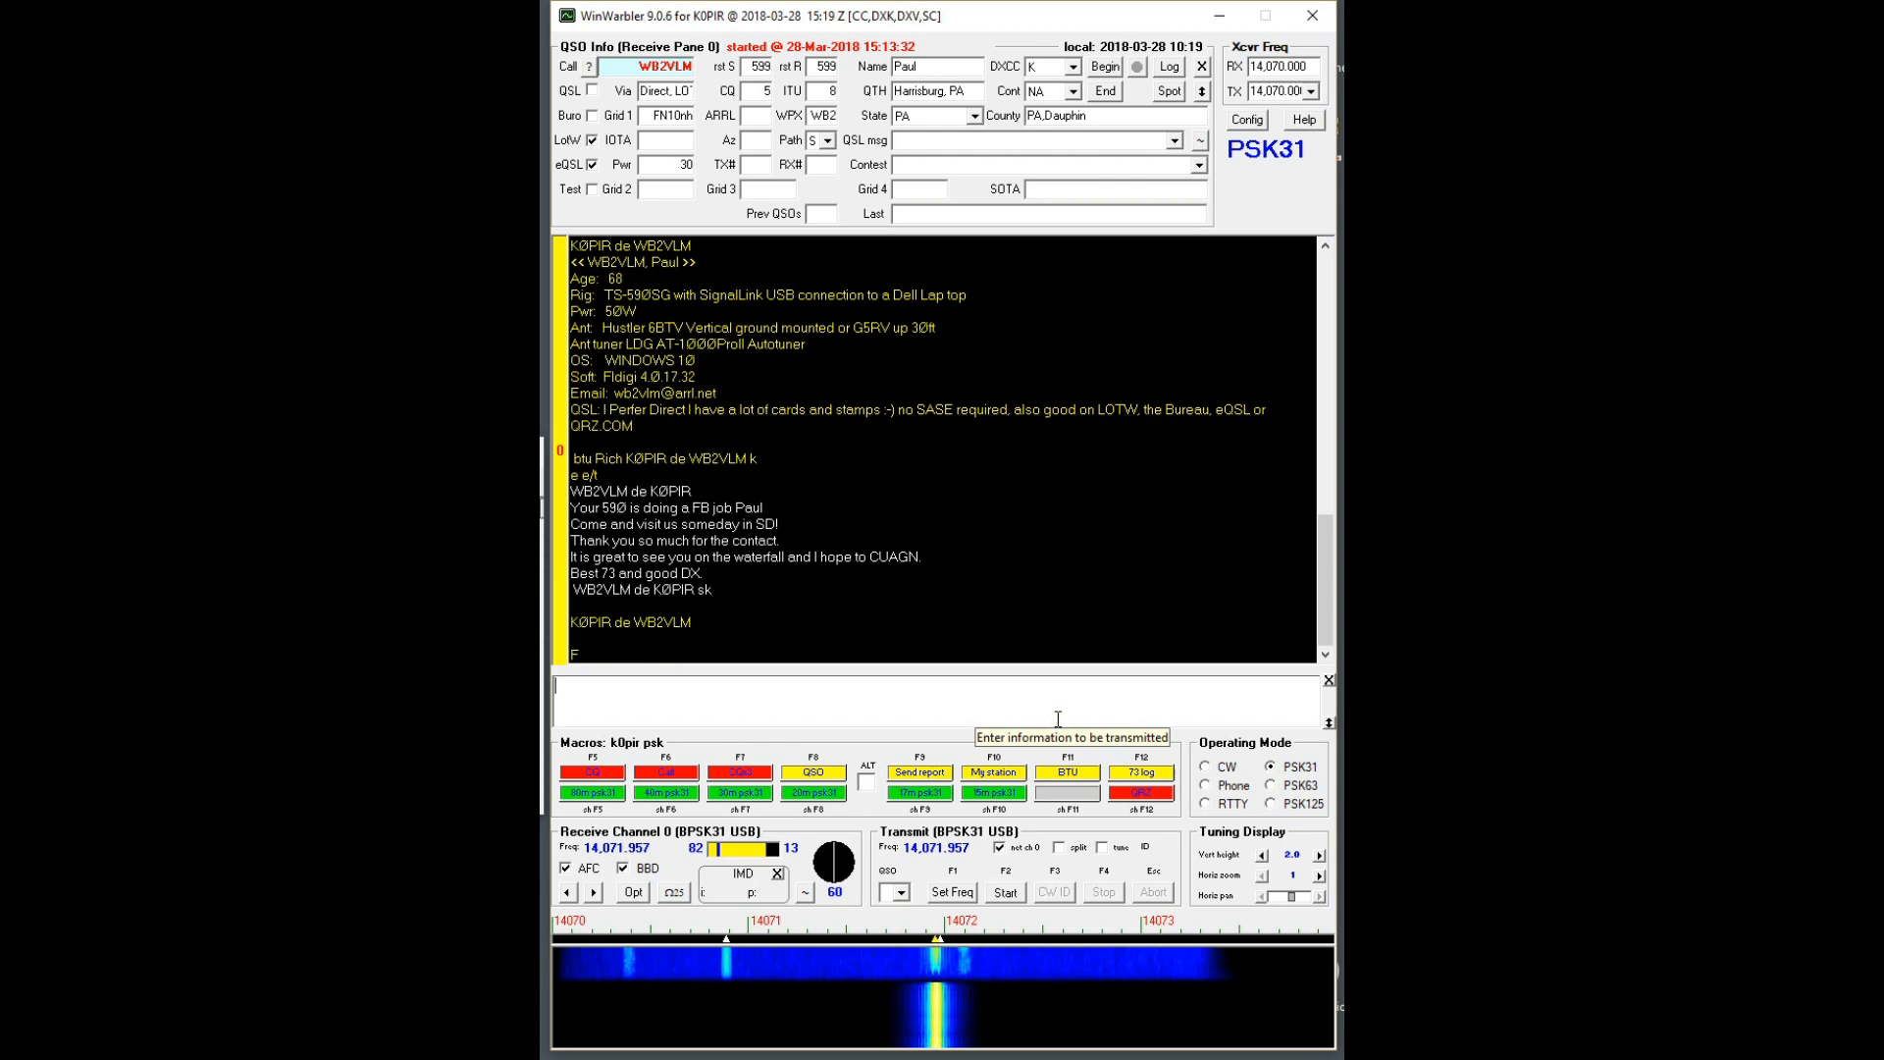
Compose the sign-off "dit dit 73 de" followed by the own station's callsign in the transmit text
type("dit")
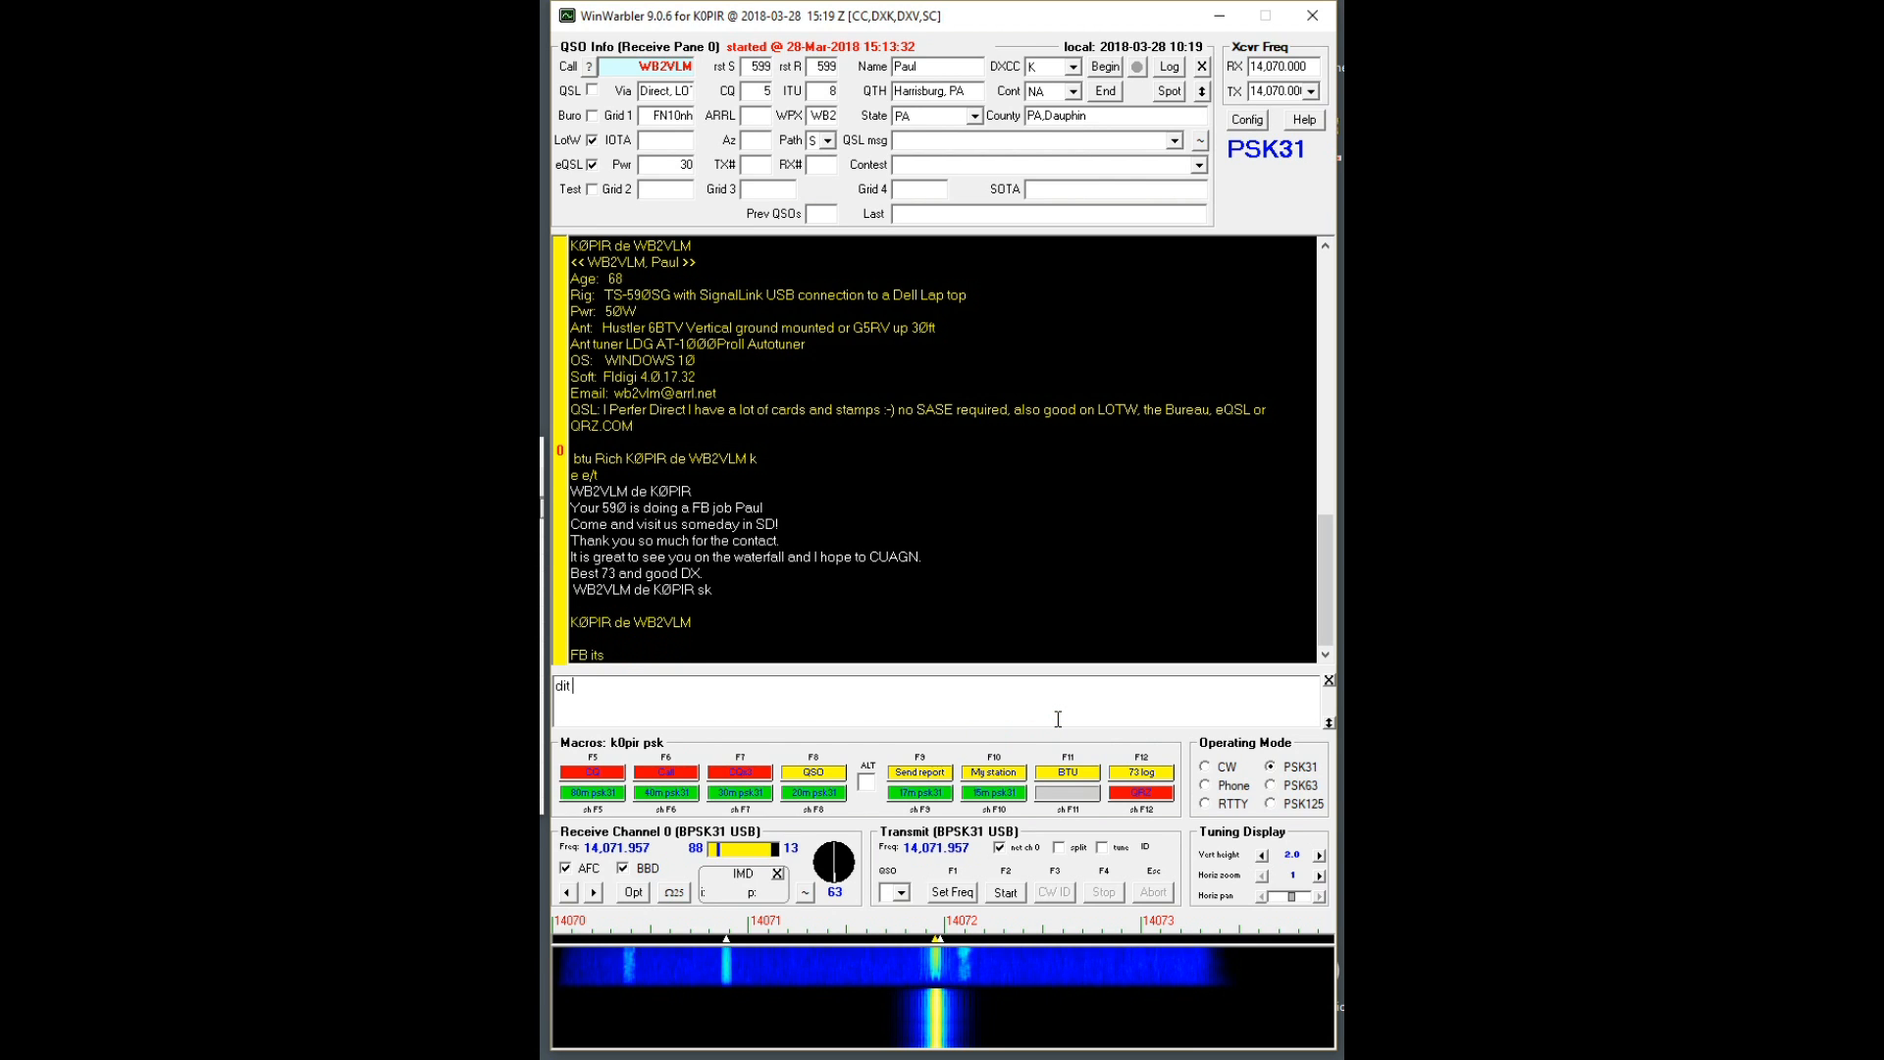
type(" dit")
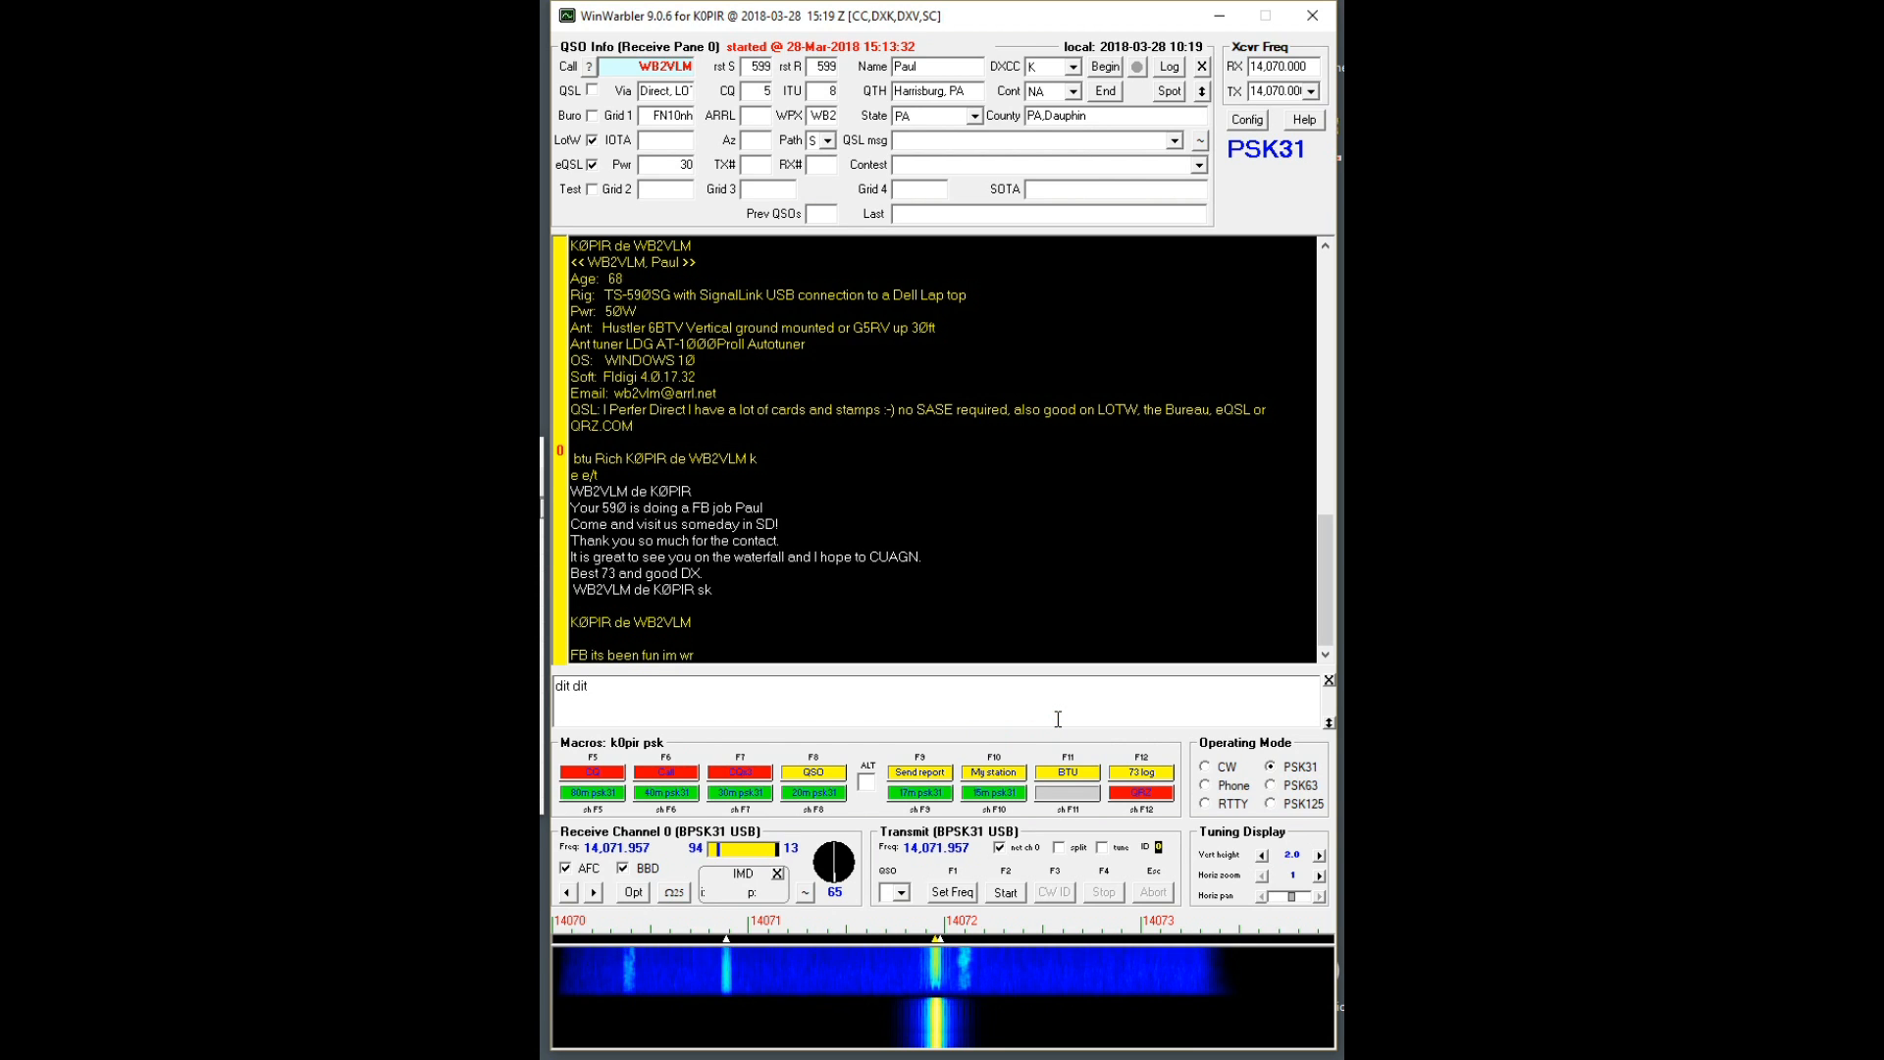
type(" 73 d")
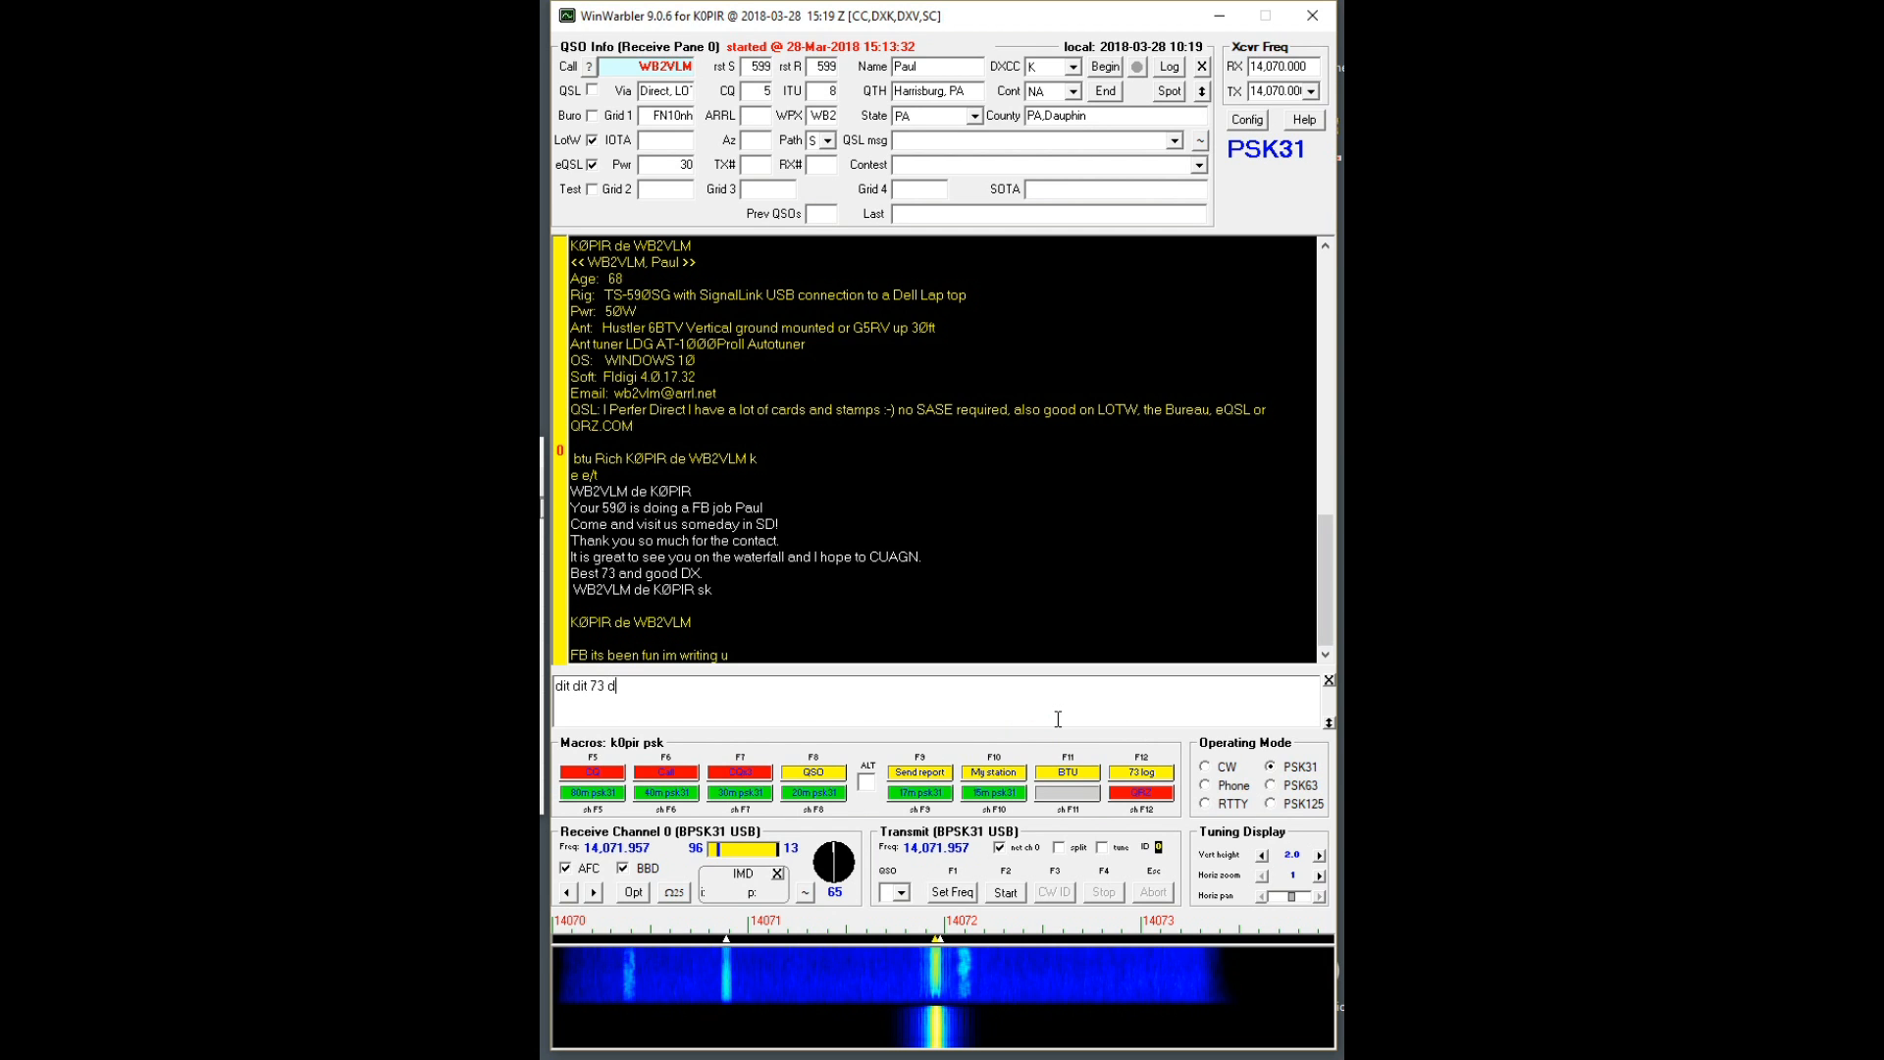
type("e K)p")
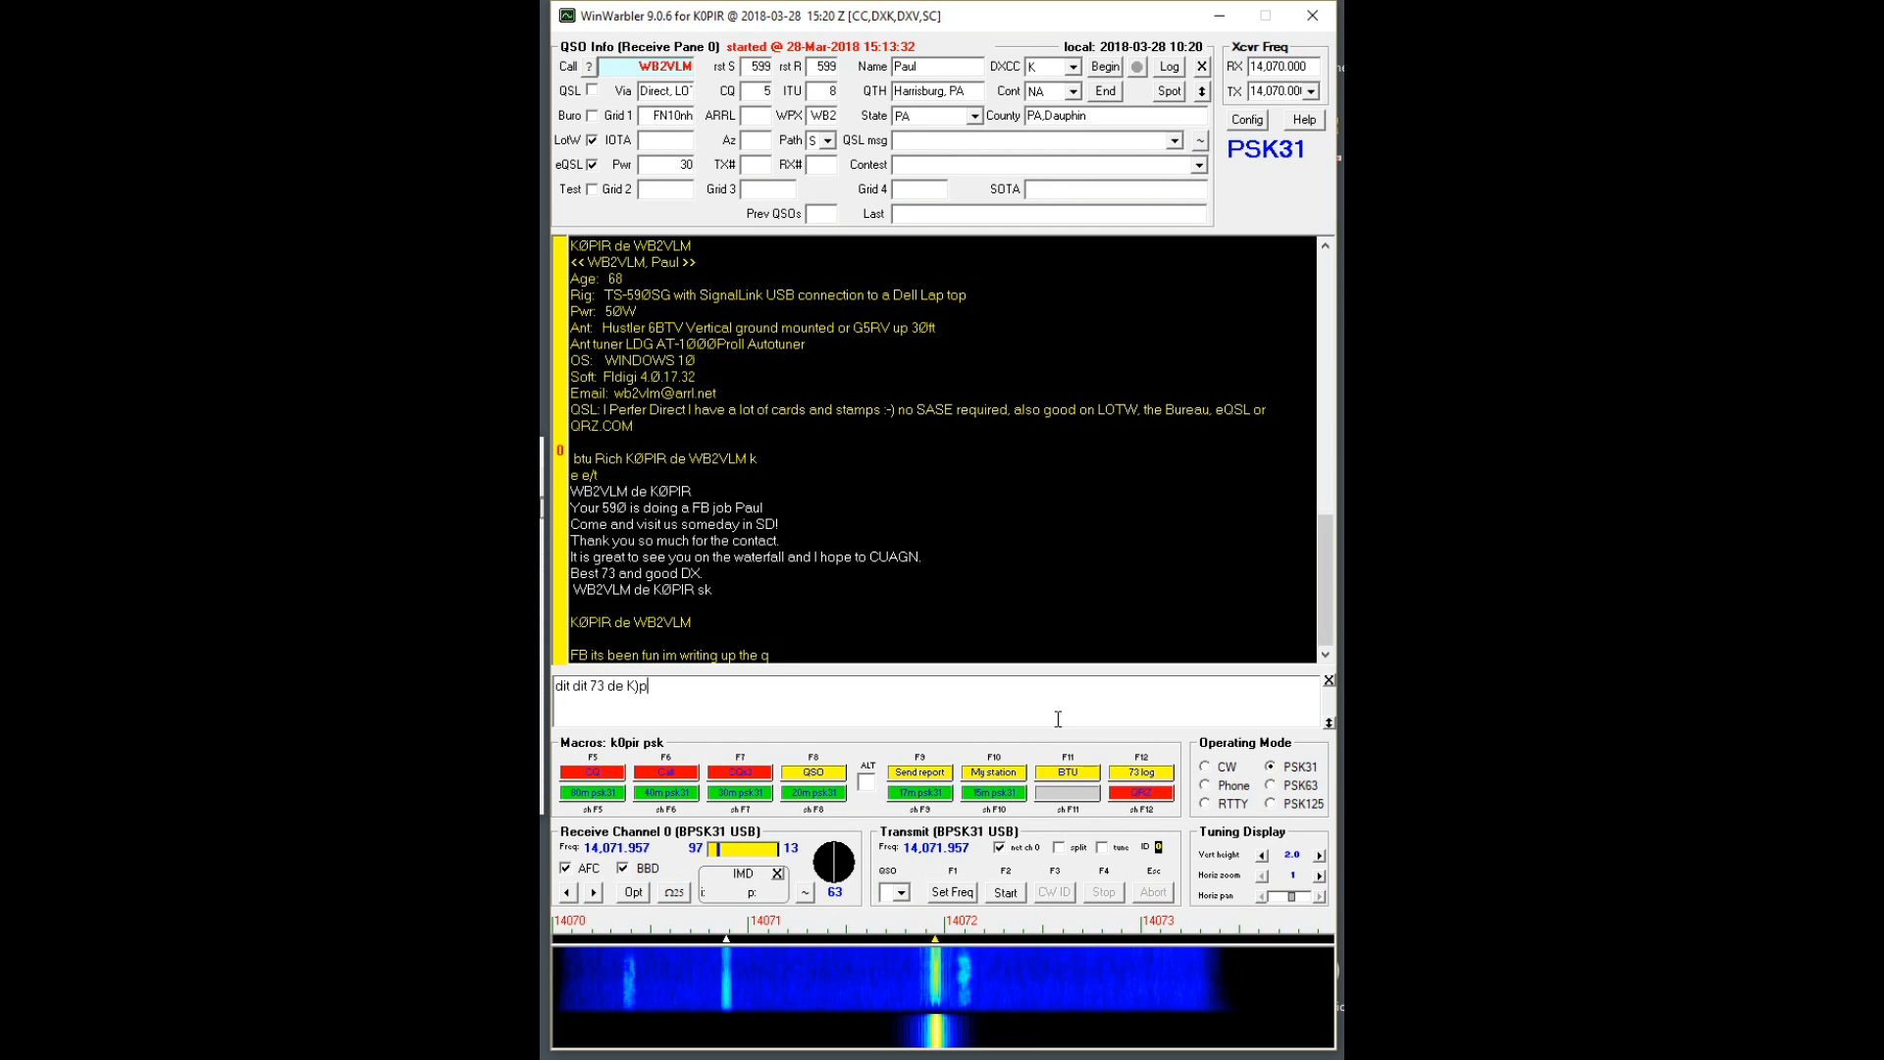
key("BackSpace")
key("BackSpace")
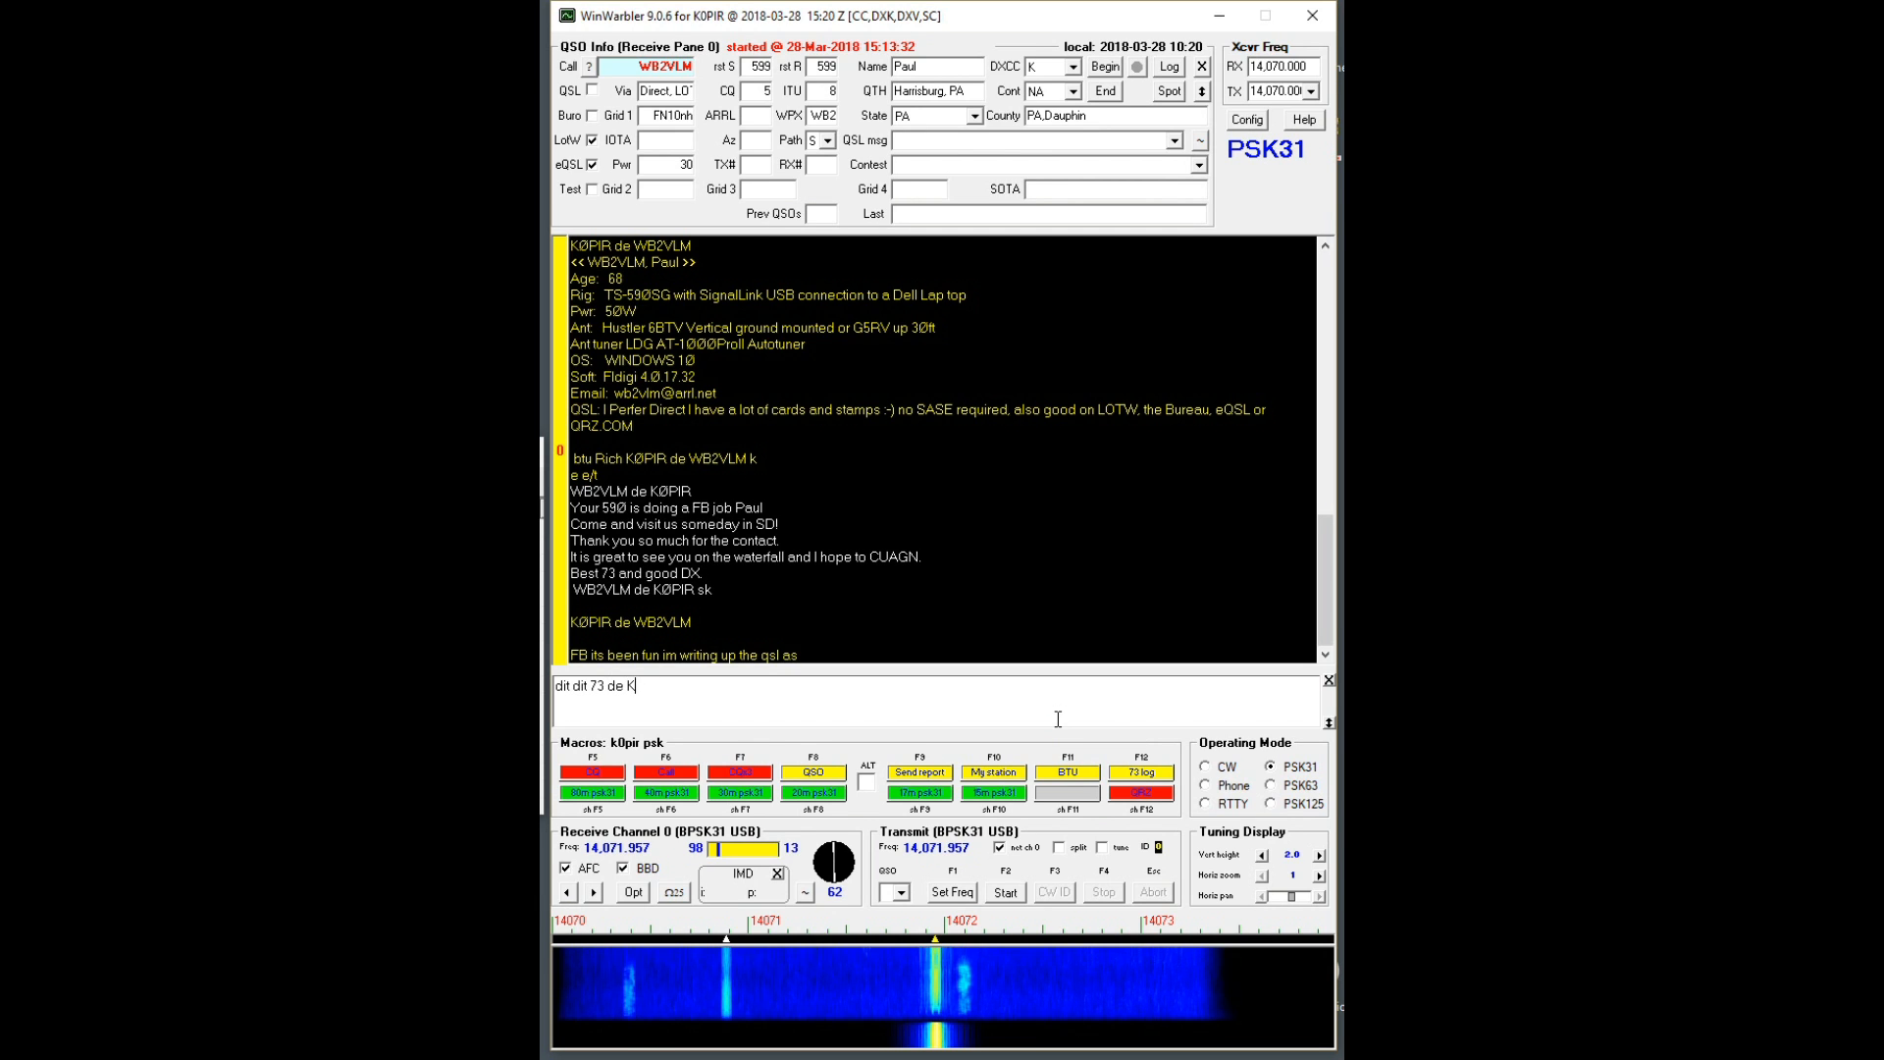
type("0PIR")
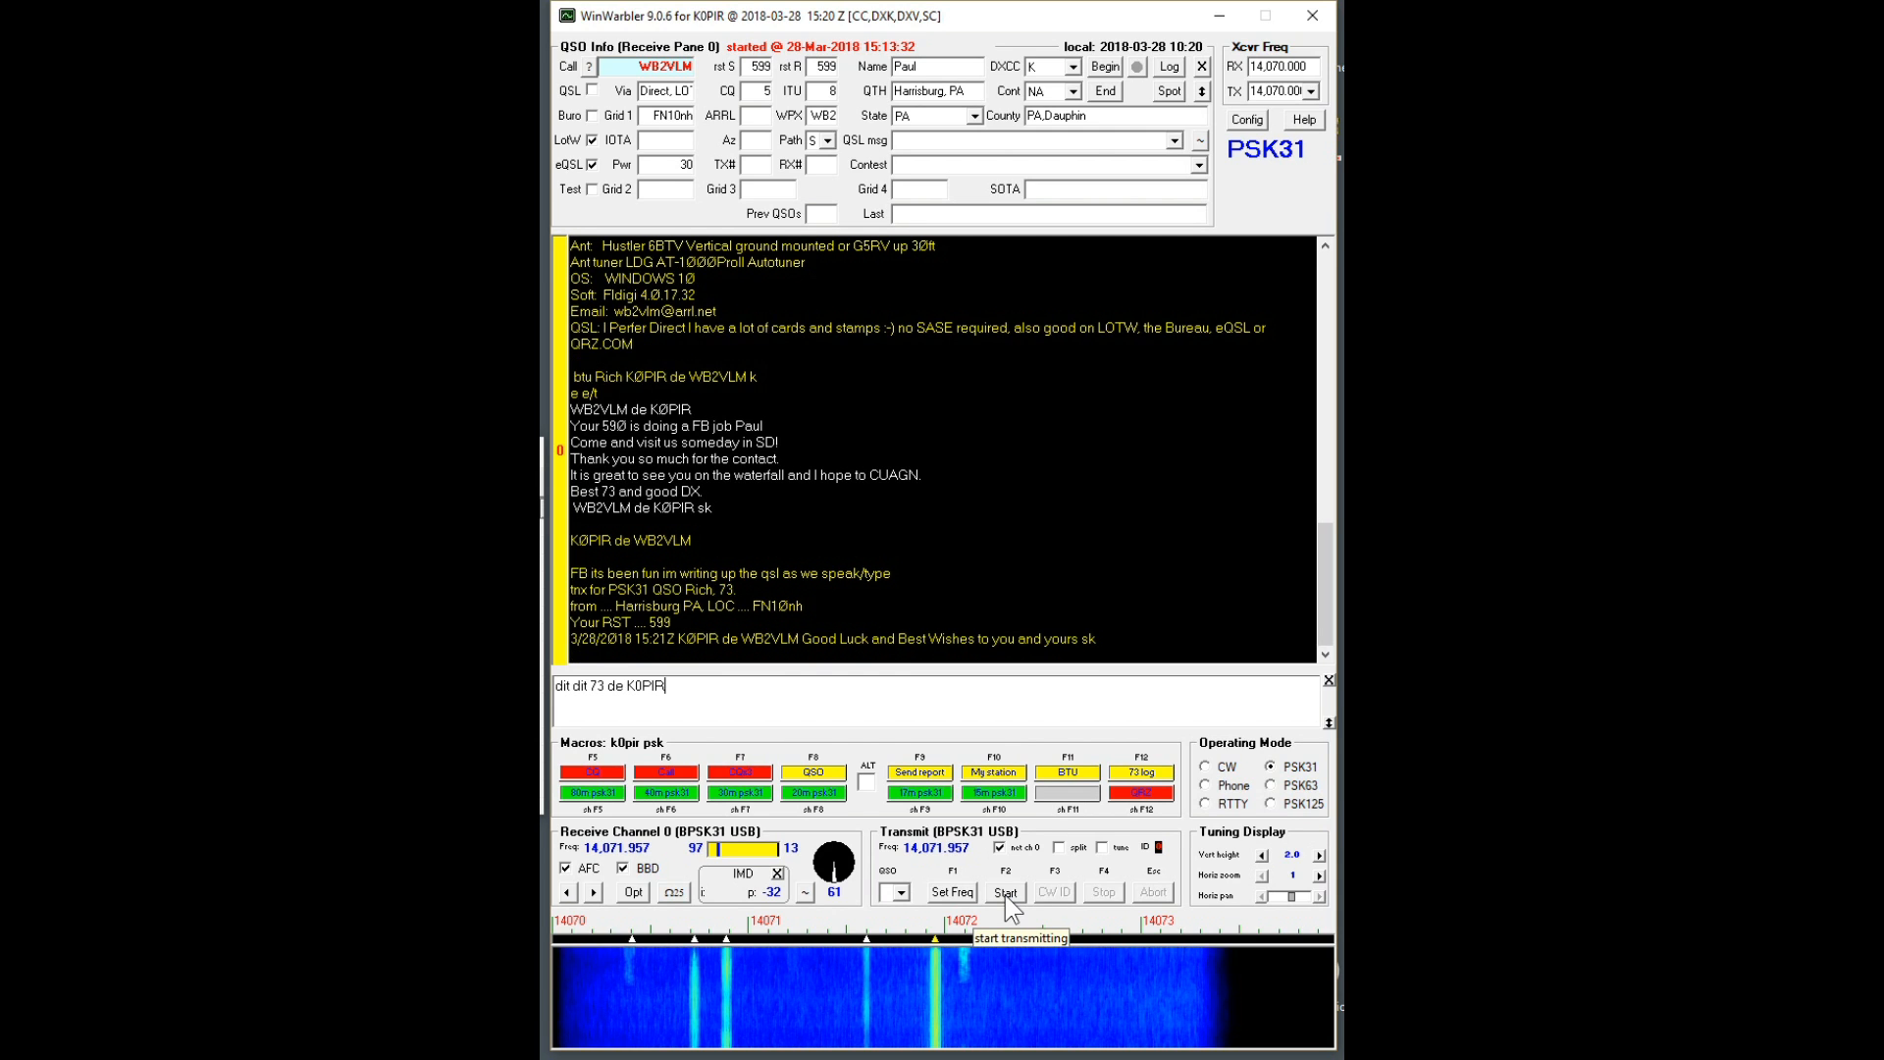
Transmit the sign-off, end the transmission once all characters are sent, and log the finished contact
left_click(1005, 893)
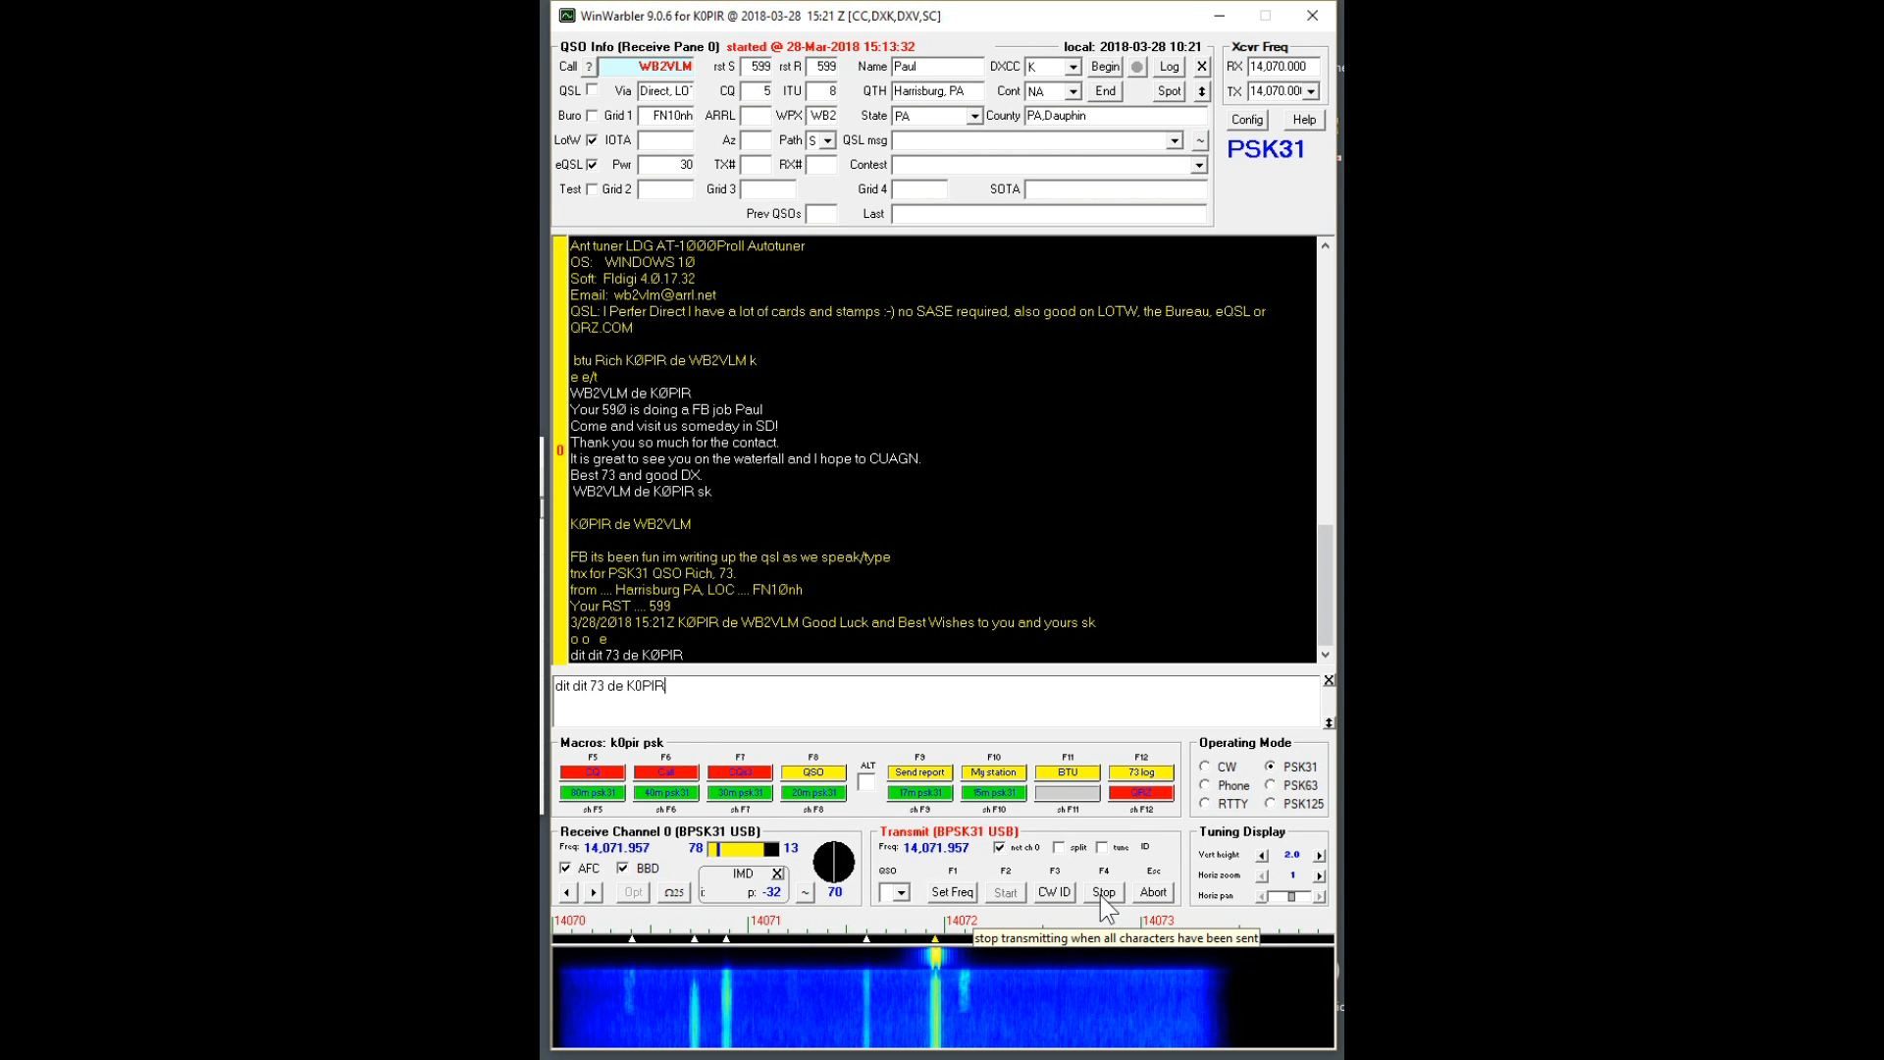
left_click(1103, 892)
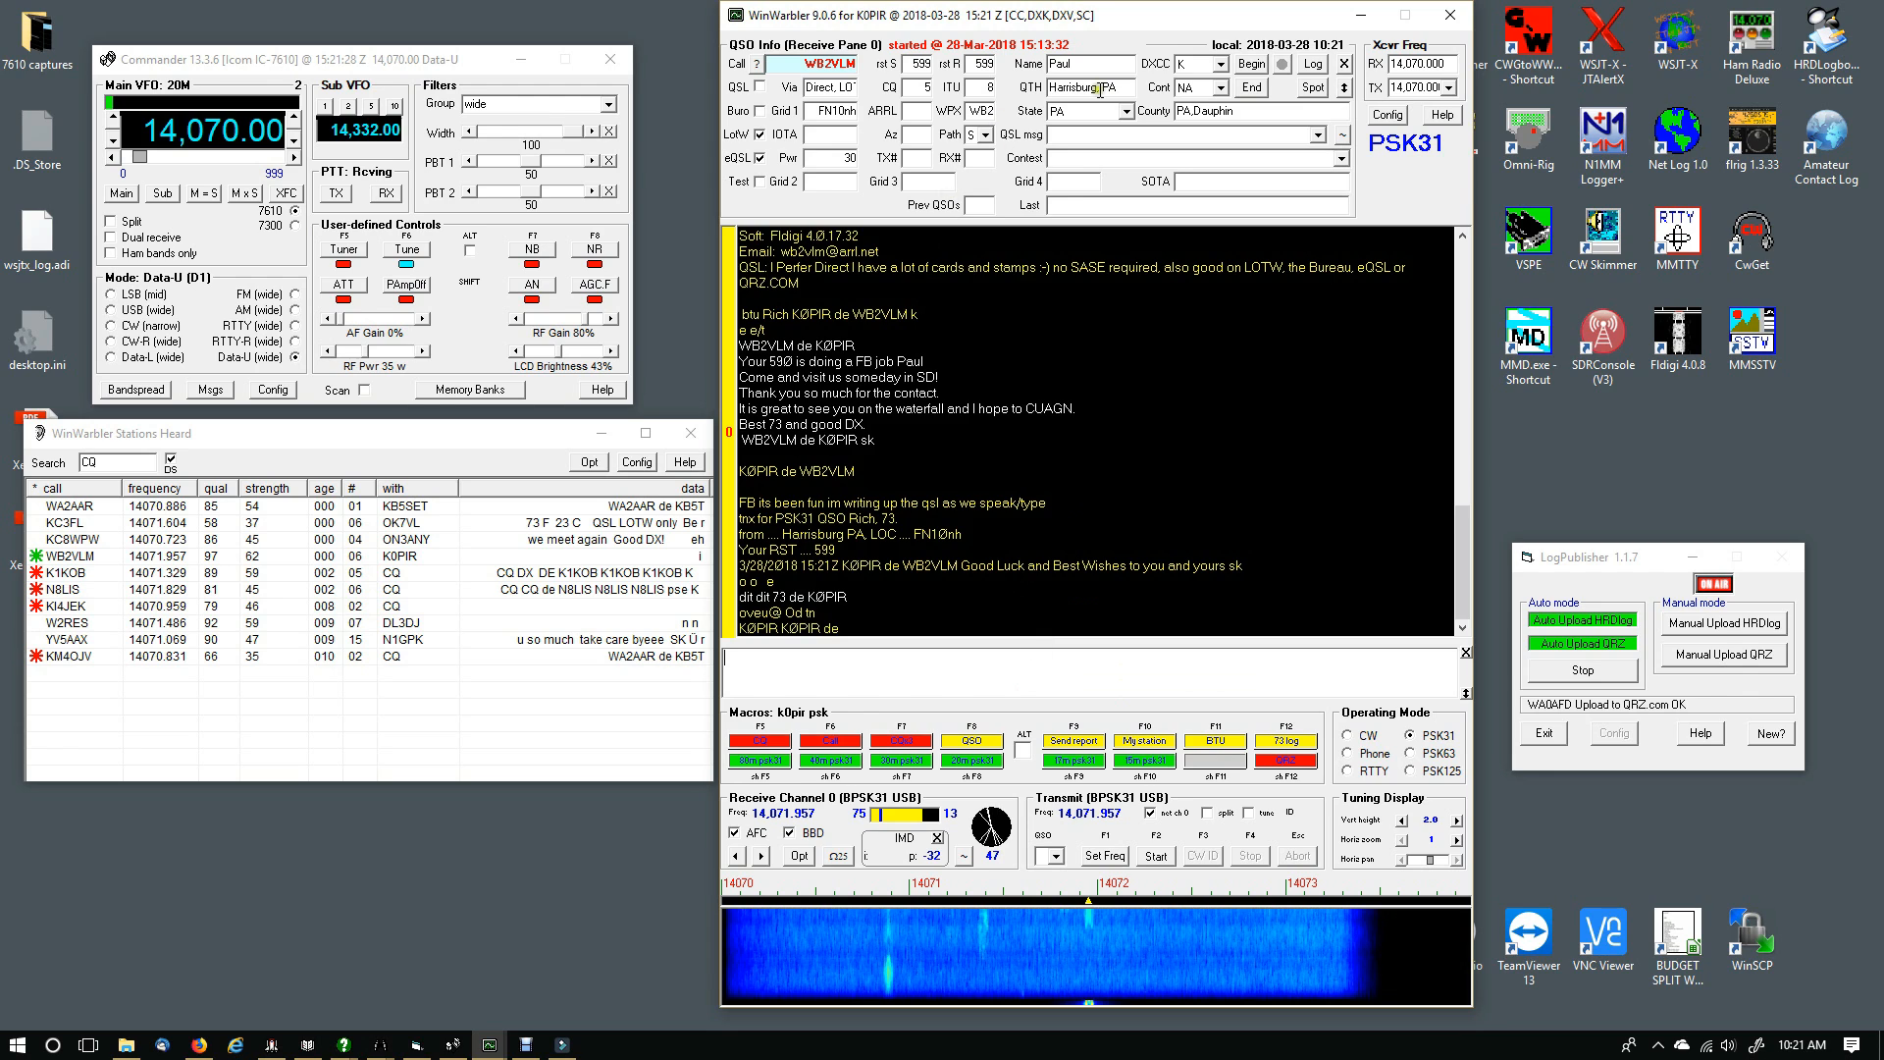
left_click(1309, 65)
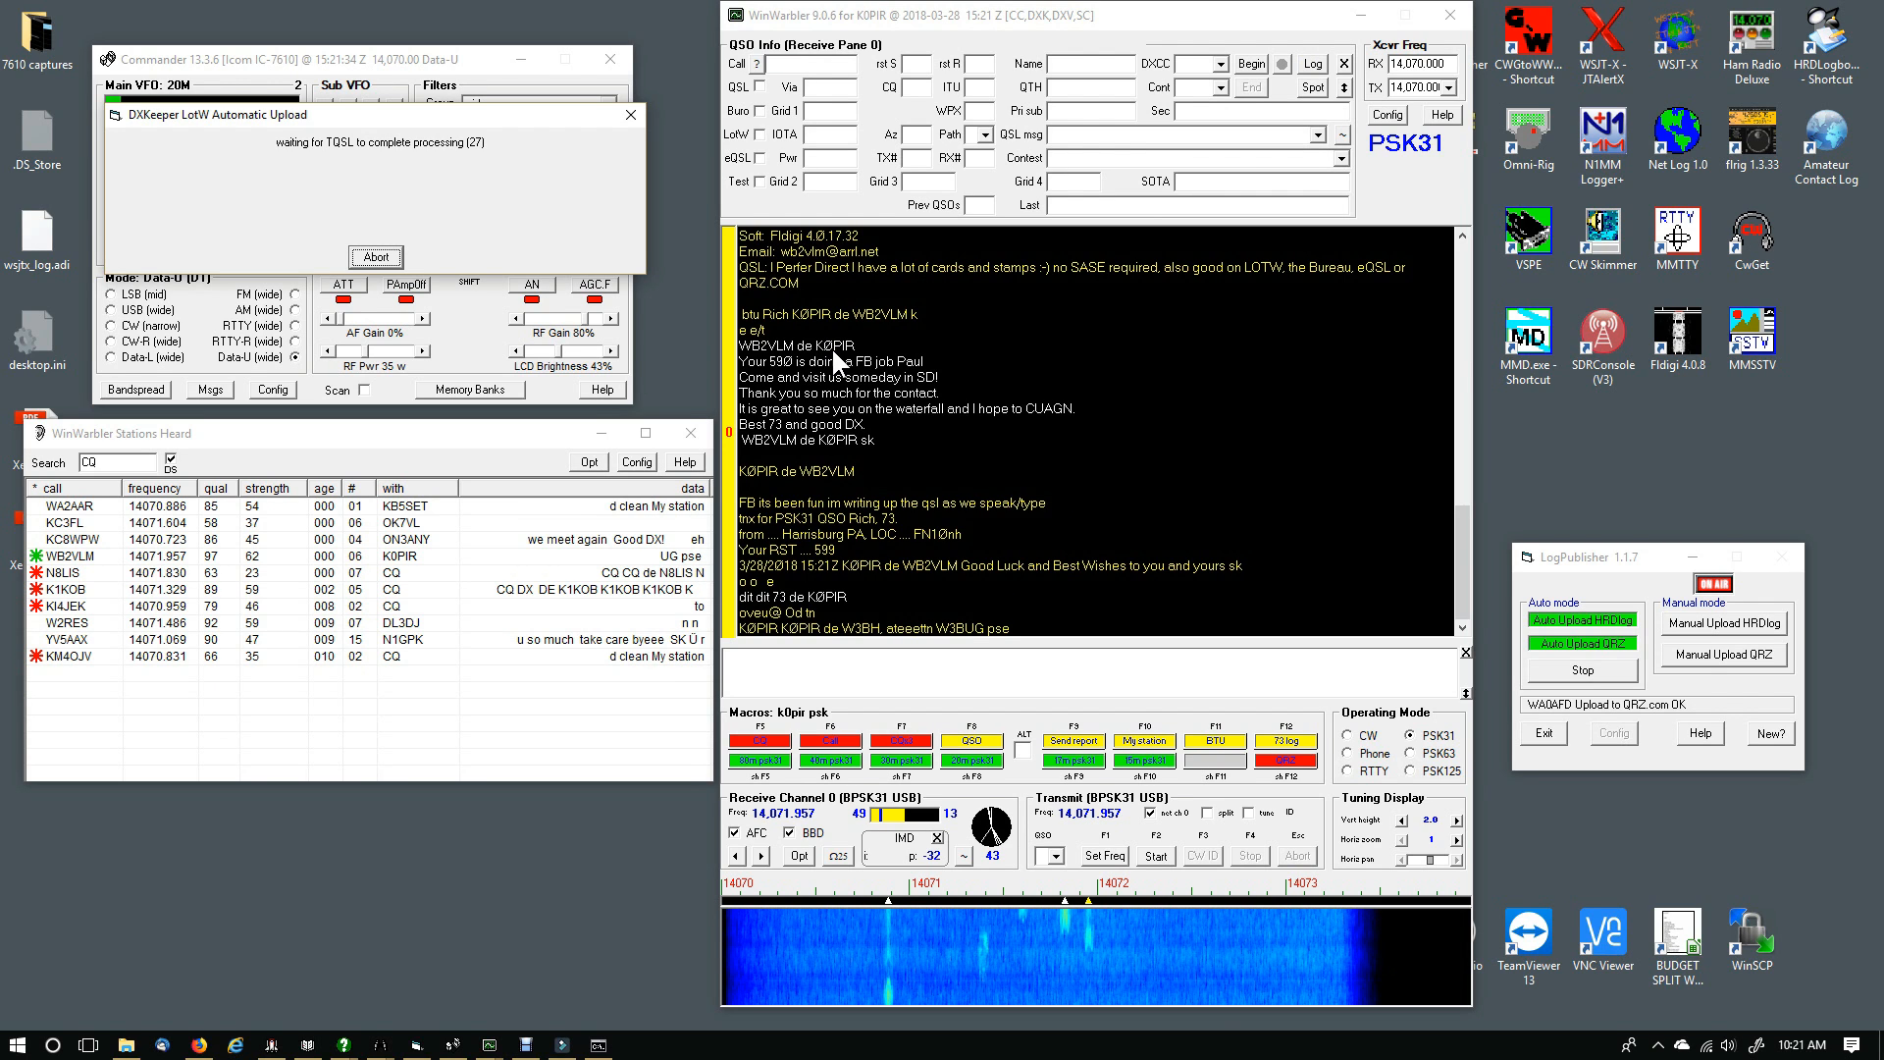
Capture the new calling station's callsign from the received text into QSO Info and transmit the Send report macro
left_click(960, 626)
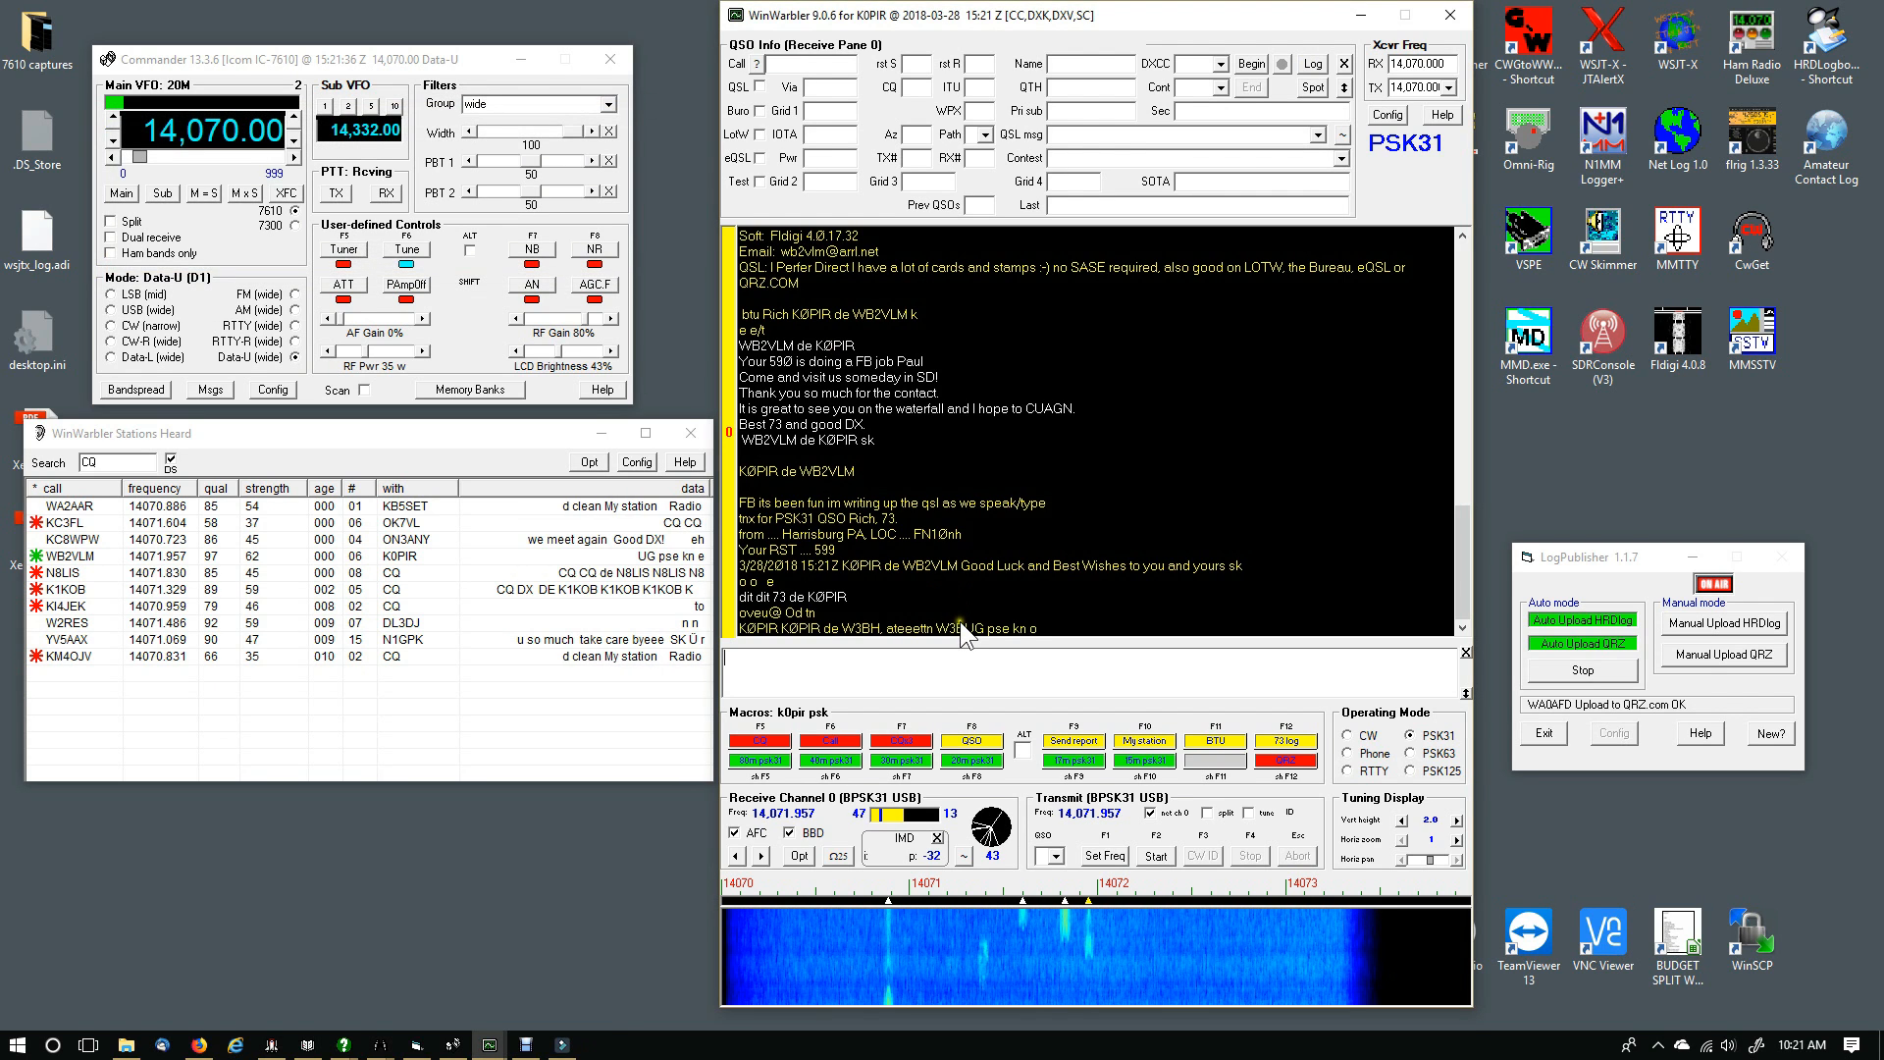
left_click(1048, 741)
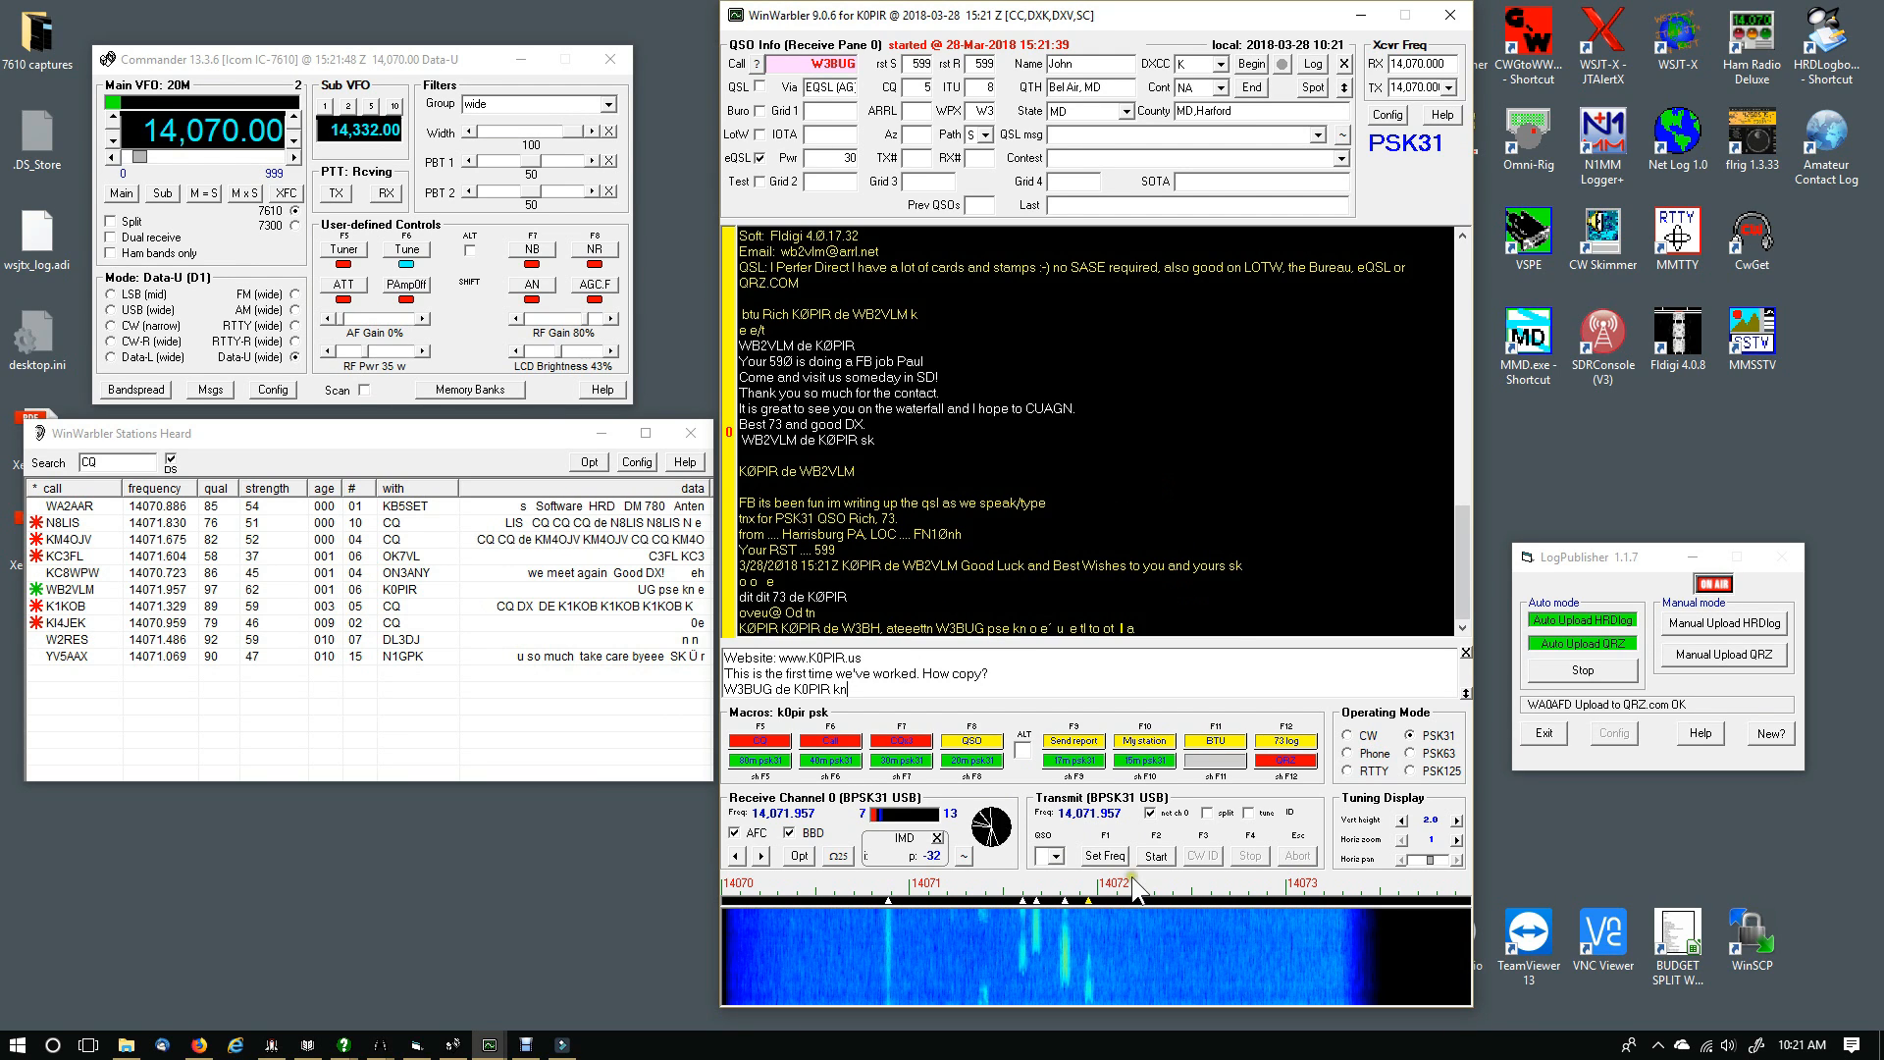
left_click(1156, 856)
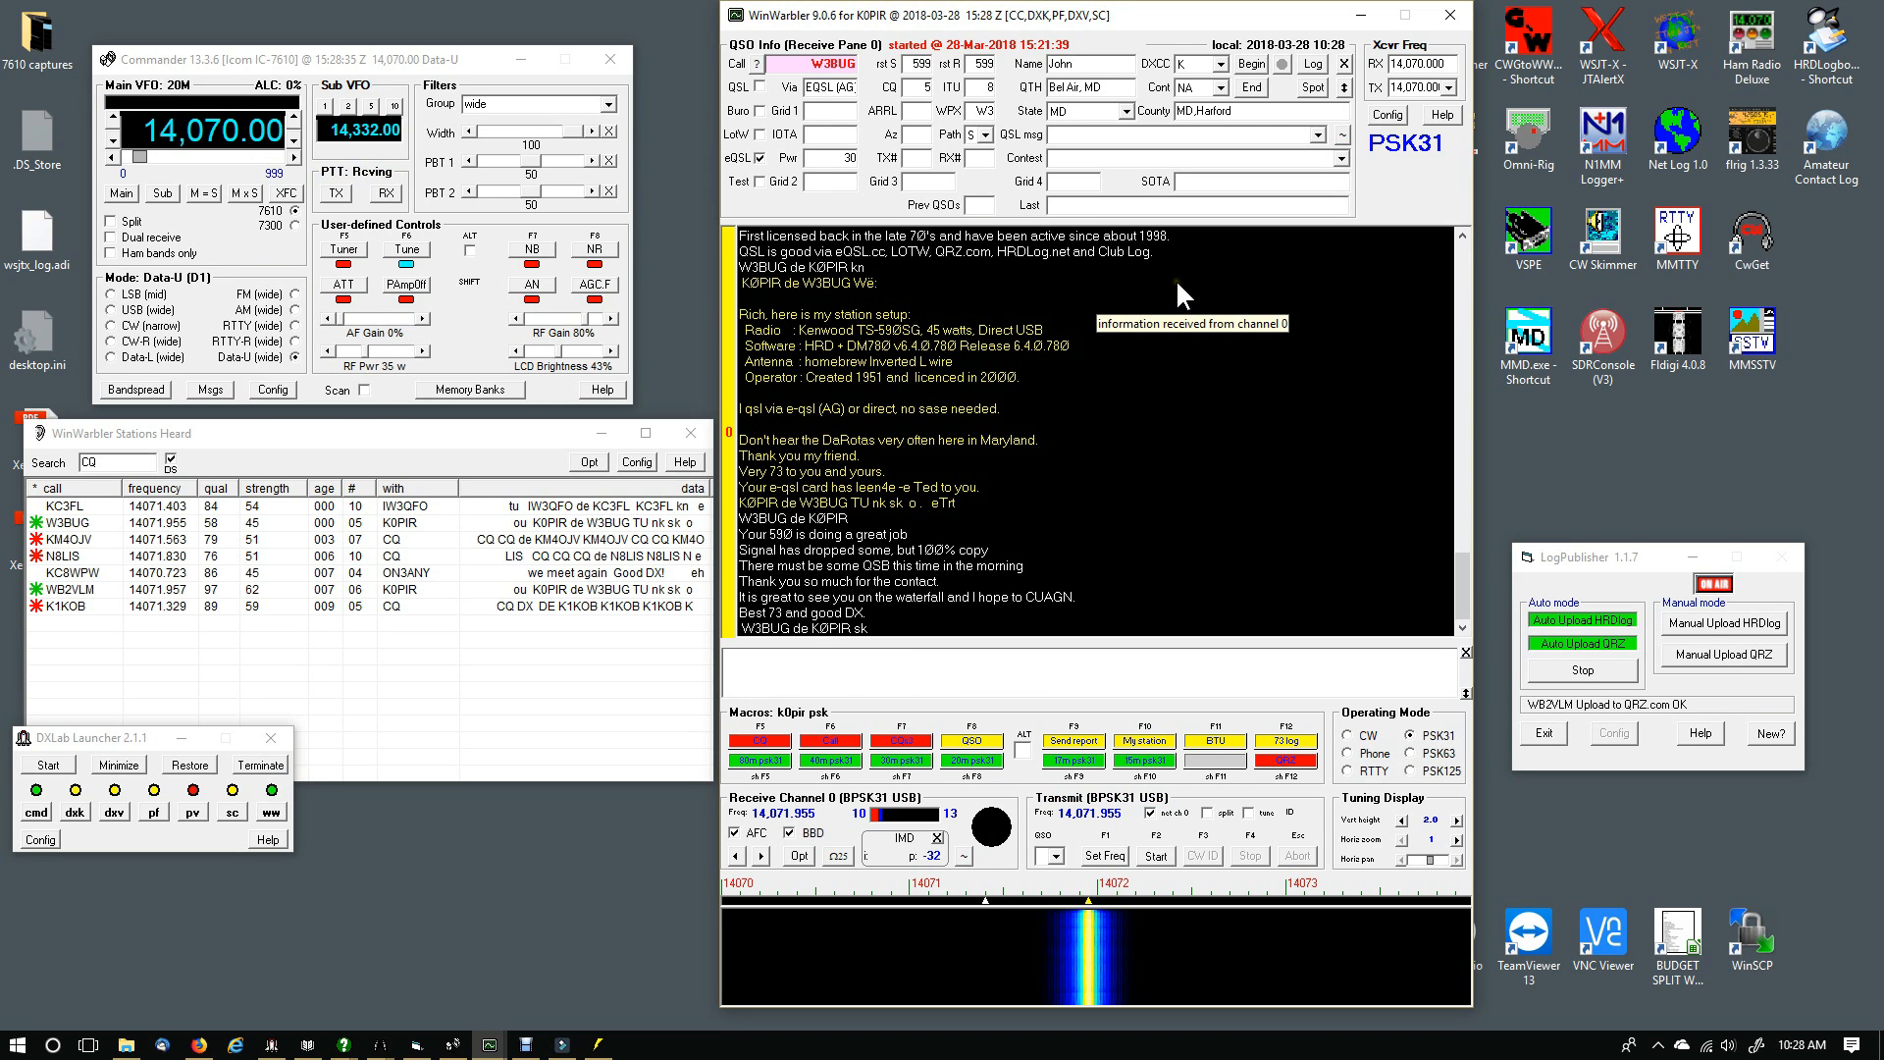
Log the completed contact with the second station
left_click(1314, 65)
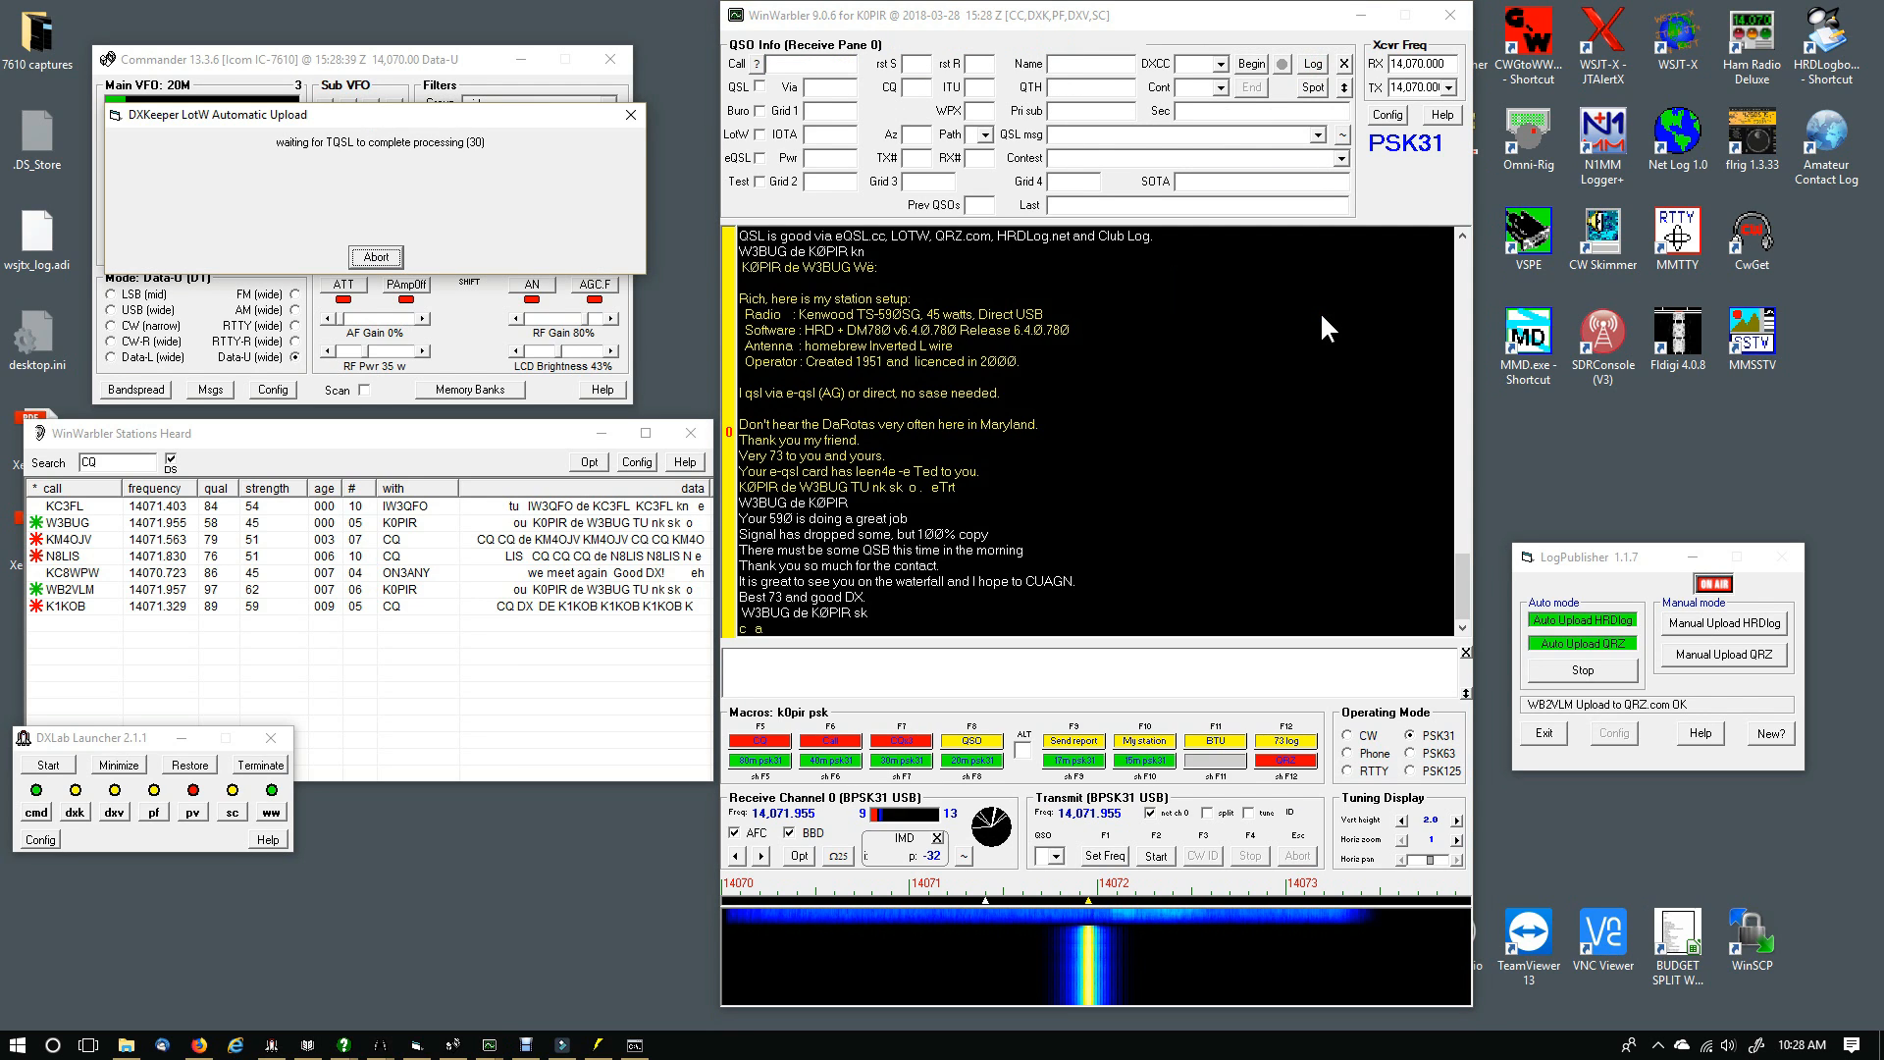